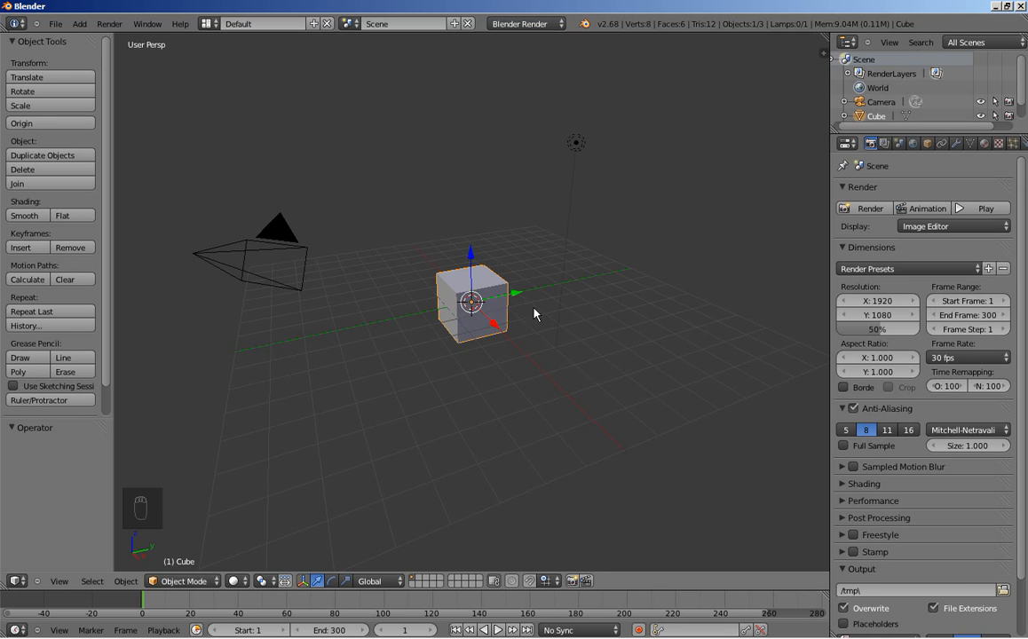
# Delete the default cube and add a cylinder mesh in its place at the scene's centre.
pyautogui.press('x')
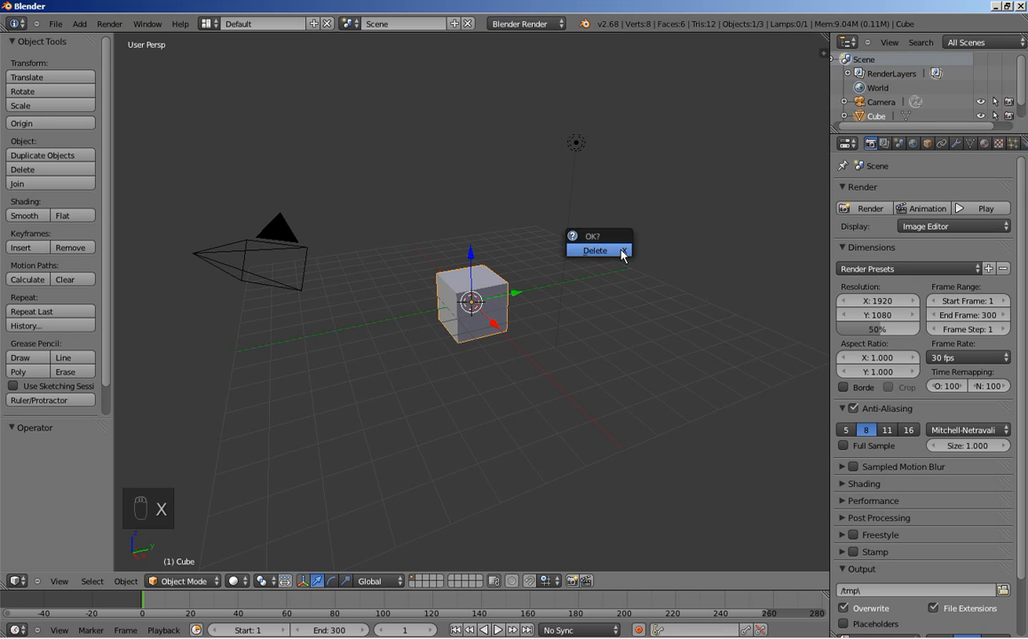
pyautogui.click(619, 257)
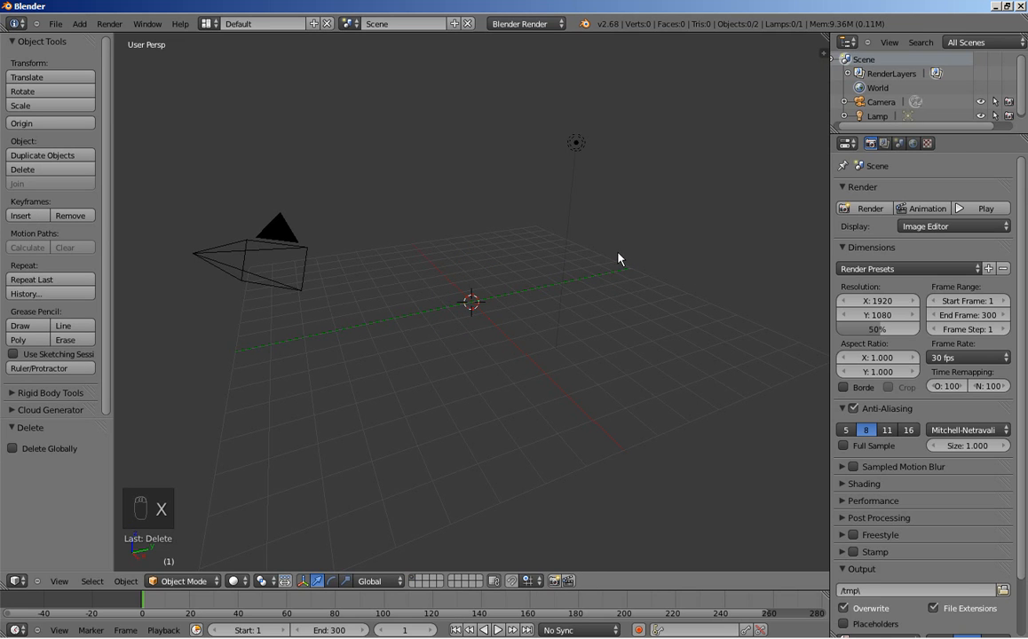
pyautogui.hotkey('shift', 'a')
pyautogui.moveTo(612, 271)
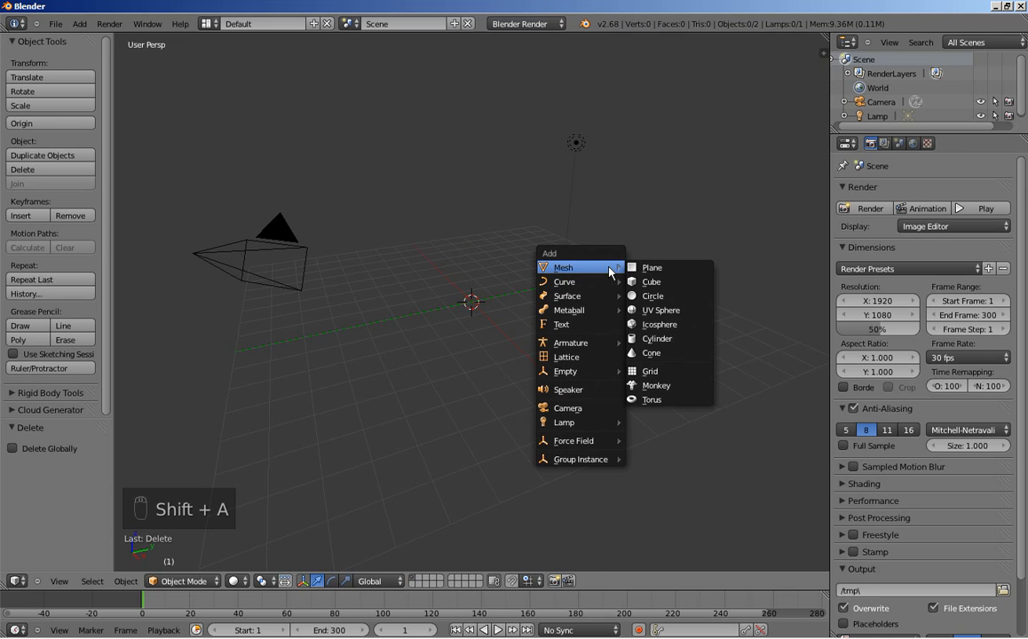
pyautogui.click(657, 338)
pyautogui.scroll(3, 456, 382)
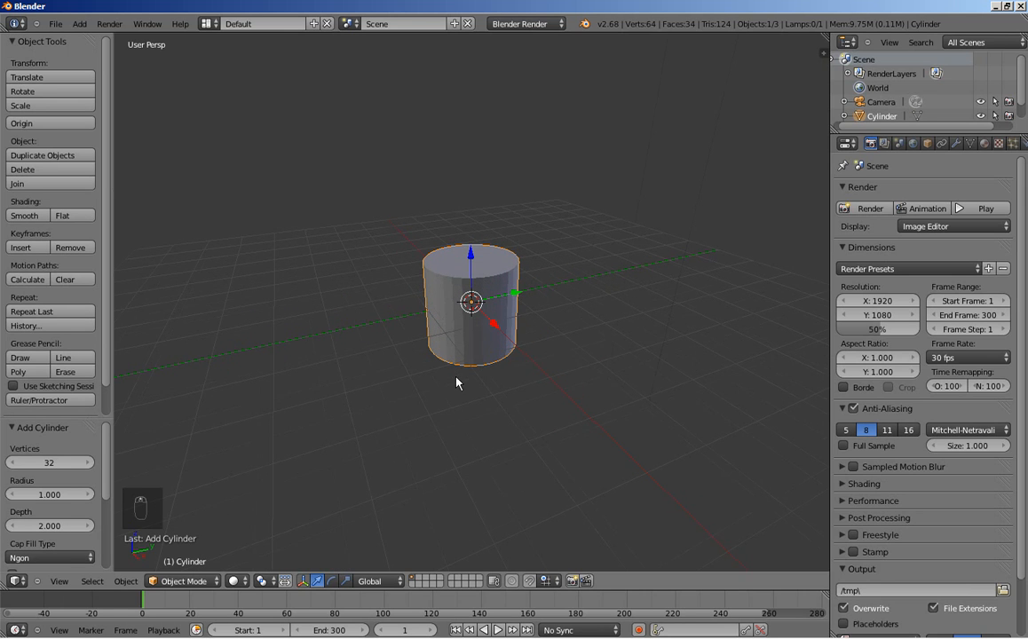
# Set the new cylinder to 12 vertices and its cap fill type to Nothing.
pyautogui.click(53, 464)
pyautogui.write('12')
pyautogui.press('Return')
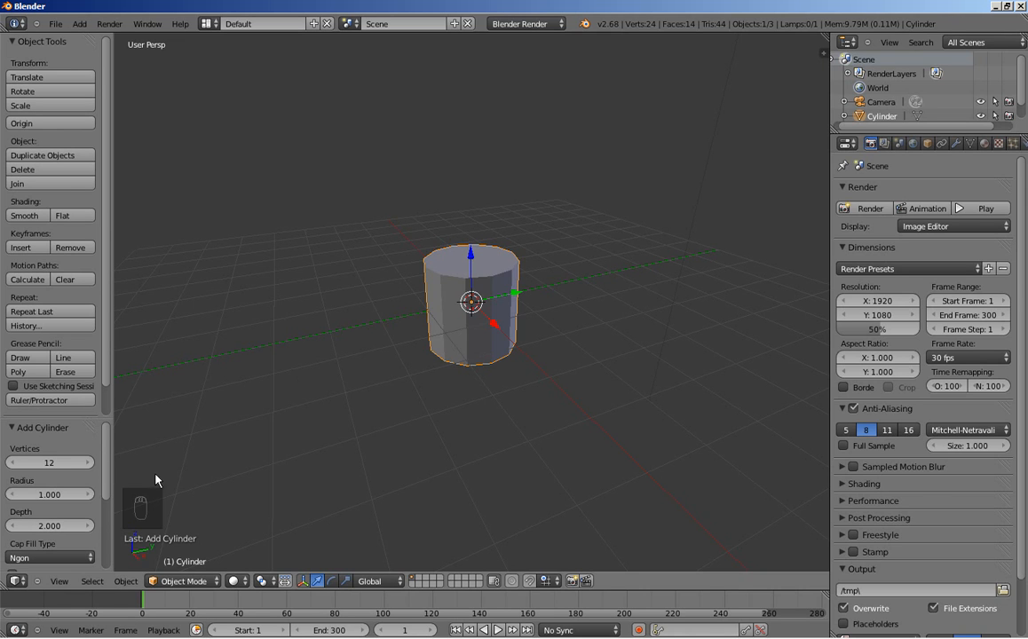
pyautogui.click(56, 558)
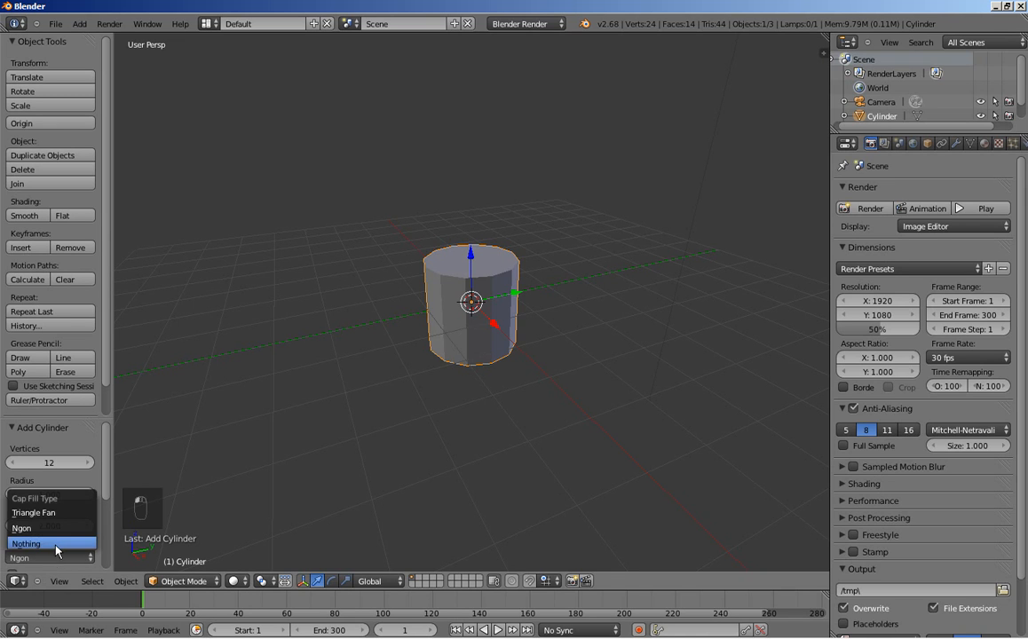
pyautogui.click(55, 543)
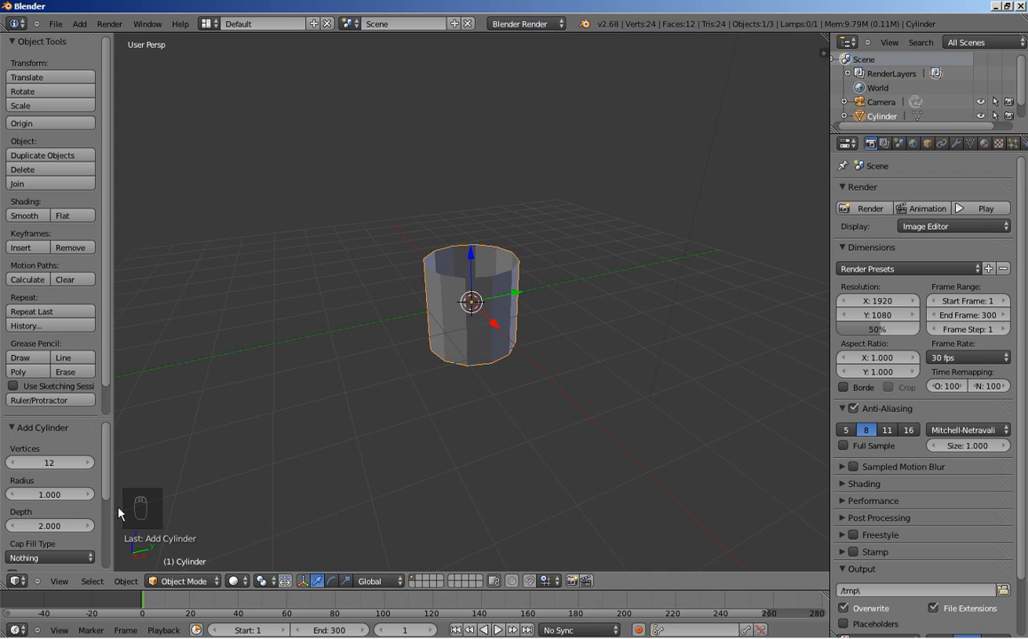
# Set the cylinder's depth to 10 and its radius to 0.03.
pyautogui.click(43, 527)
pyautogui.write('10')
pyautogui.press('Return')
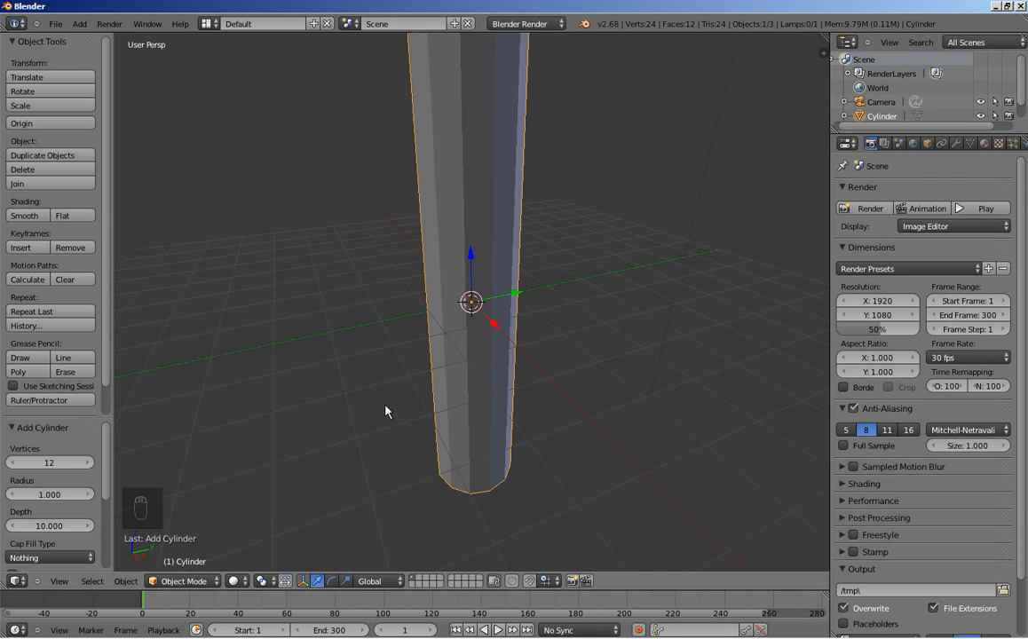
pyautogui.scroll(-3, 424, 358)
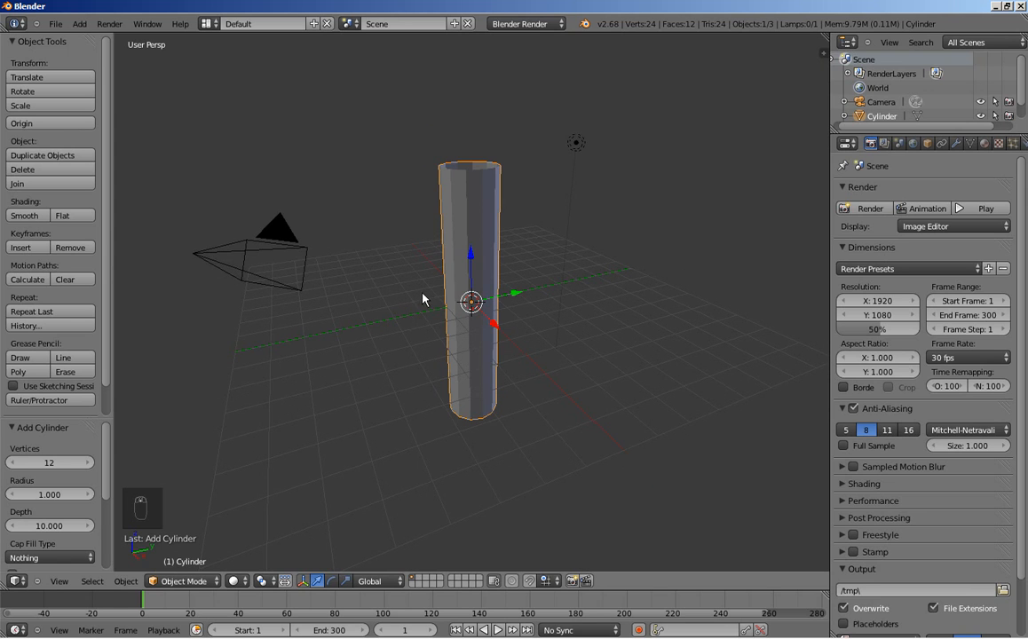
pyautogui.moveTo(396, 243); pyautogui.dragTo(412, 294, button='middle')
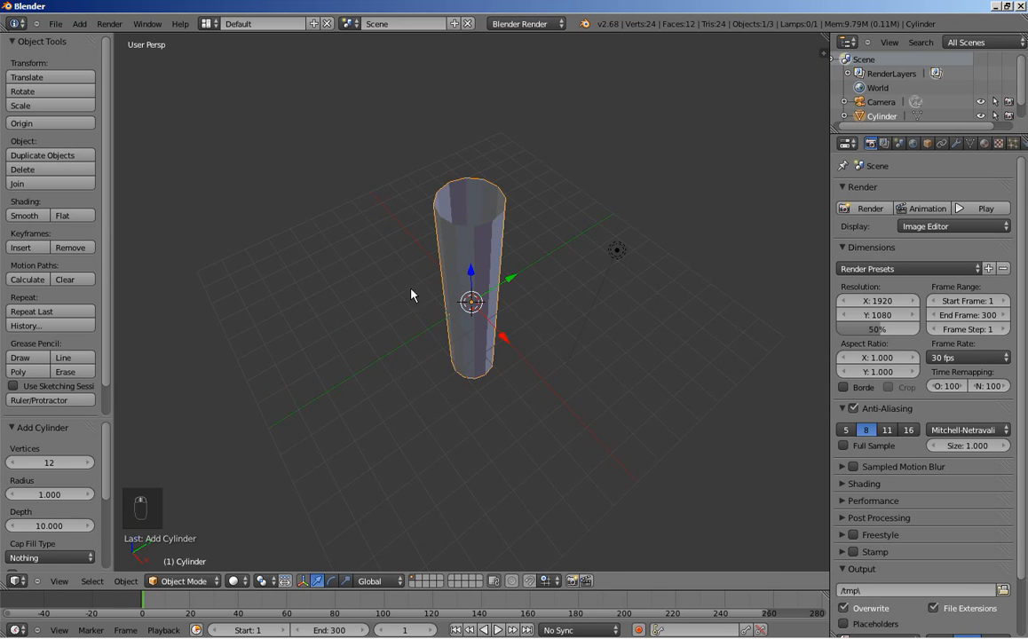
pyautogui.click(43, 495)
pyautogui.write('0.')
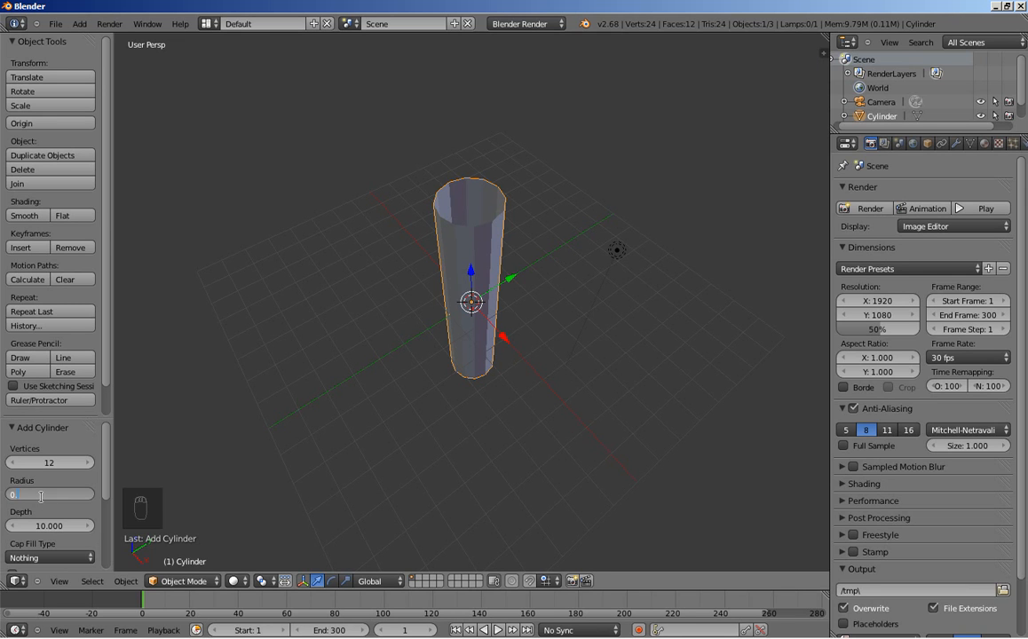
pyautogui.write('03')
pyautogui.press('Return')
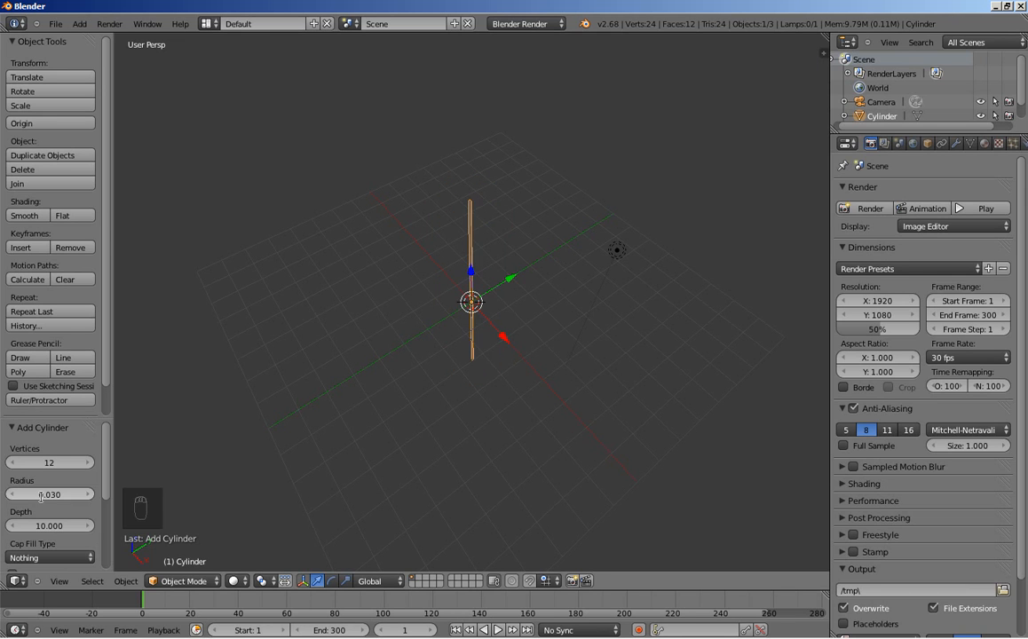
# Apply smooth shading to the thin cylinder.
pyautogui.scroll(3, 415, 350)
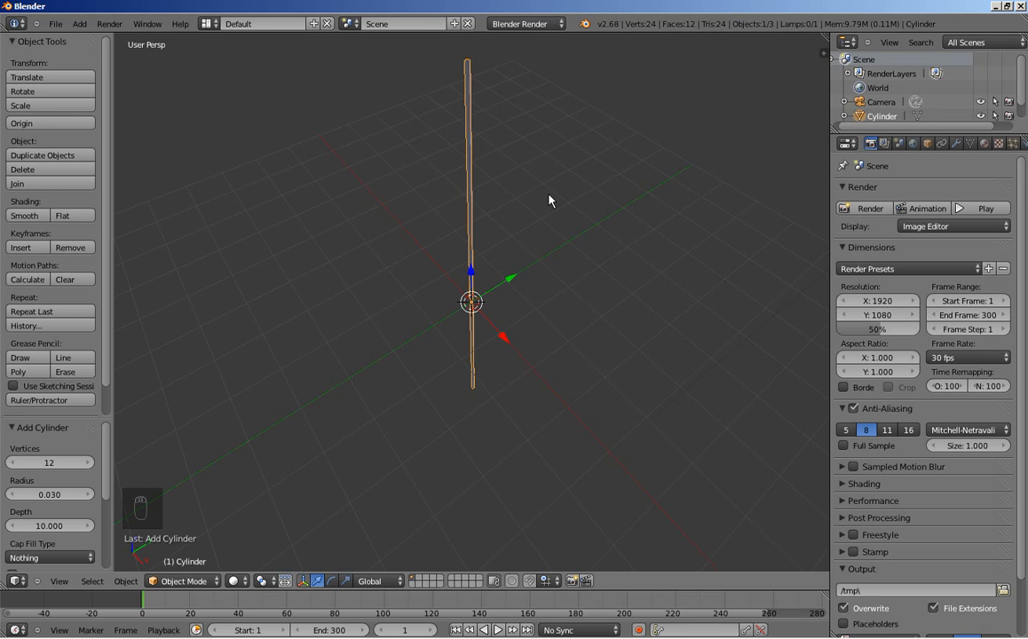
pyautogui.moveTo(480, 129); pyautogui.dragTo(481, 207, button='middle')
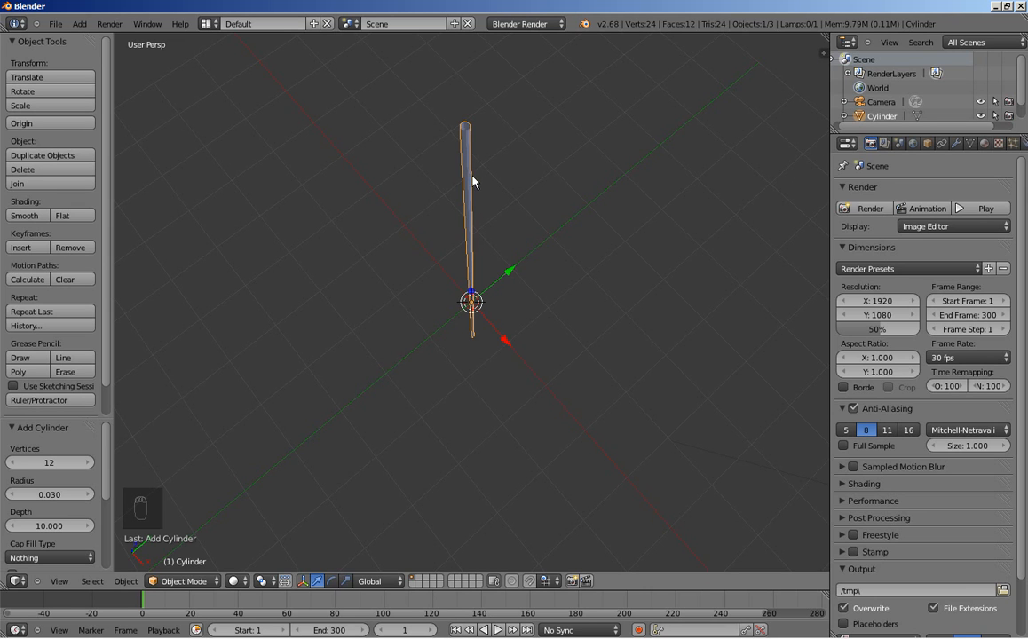
pyautogui.click(30, 214)
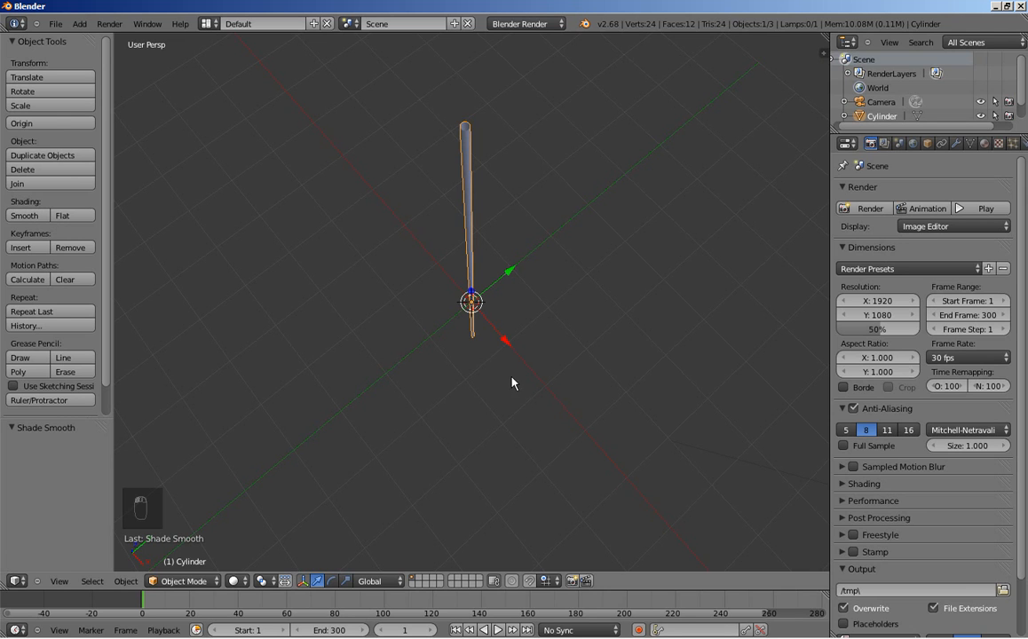
# In Edit Mode, rotate the cylinder's entire mesh 90° about the global Y axis.
pyautogui.press('Tab')
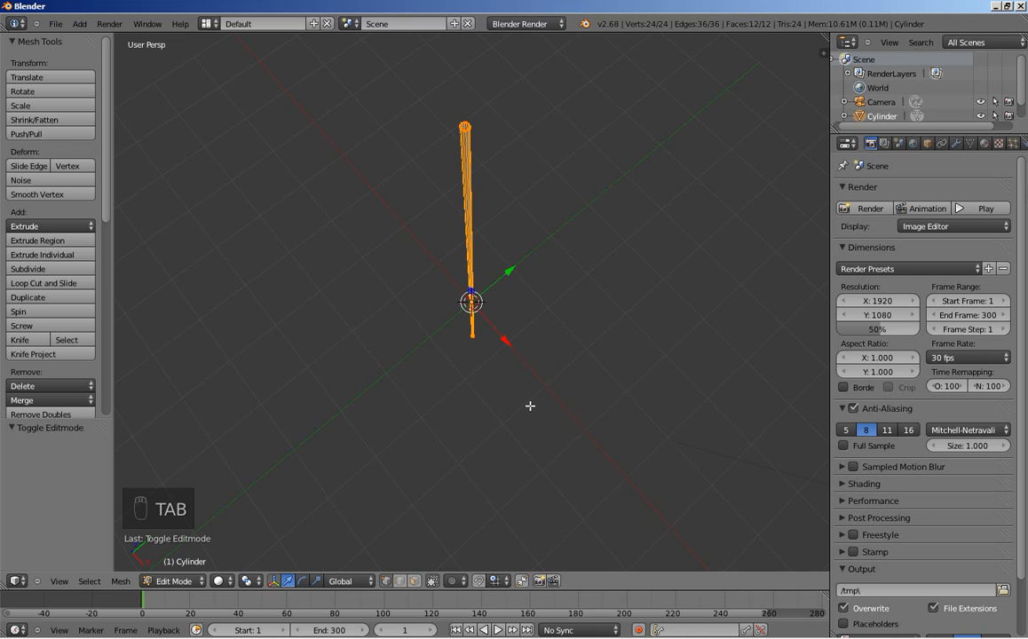
pyautogui.write('ry')
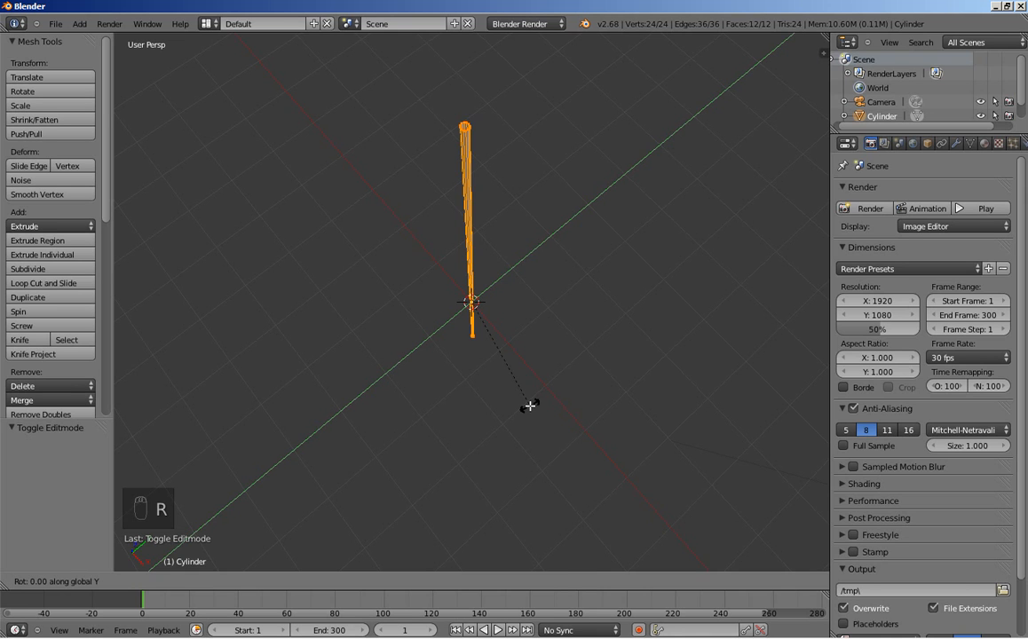
pyautogui.write('90')
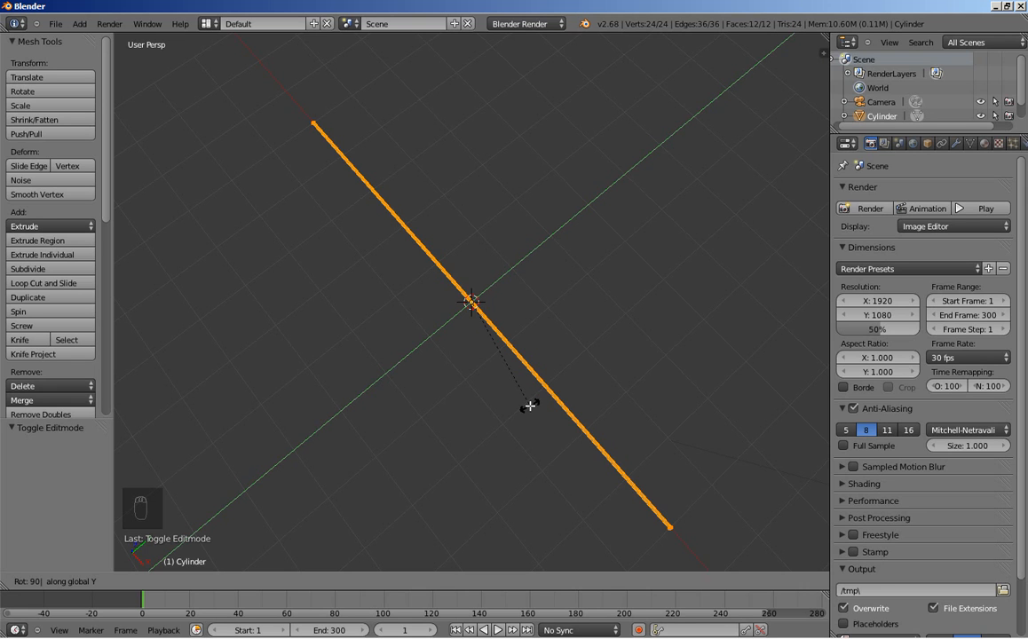
pyautogui.press('Return')
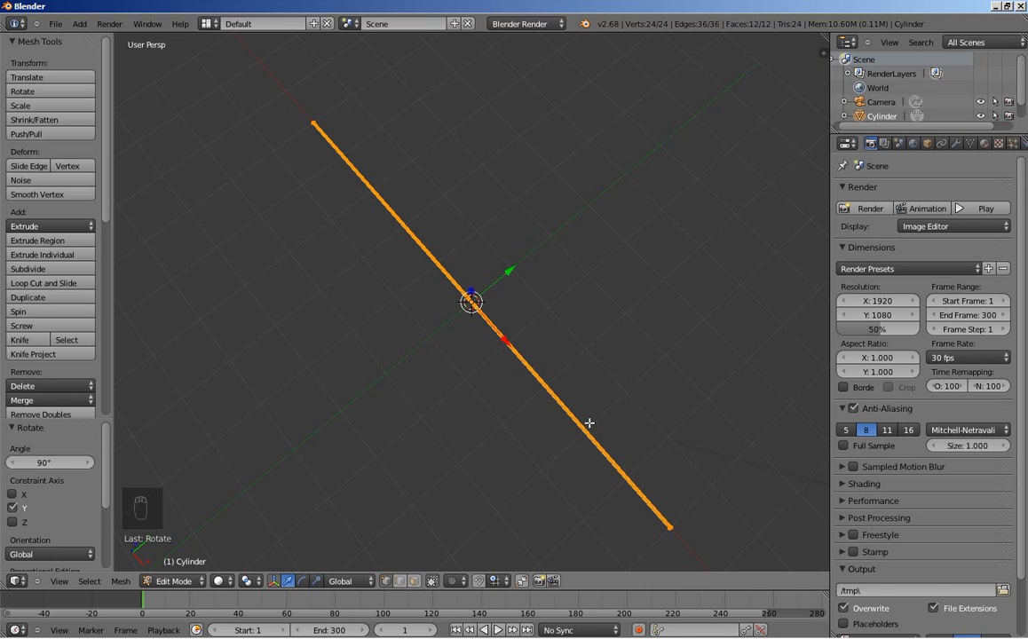
# Add 120 loop cuts around the cylinder, distributed along its length.
pyautogui.scroll(5, 542, 391)
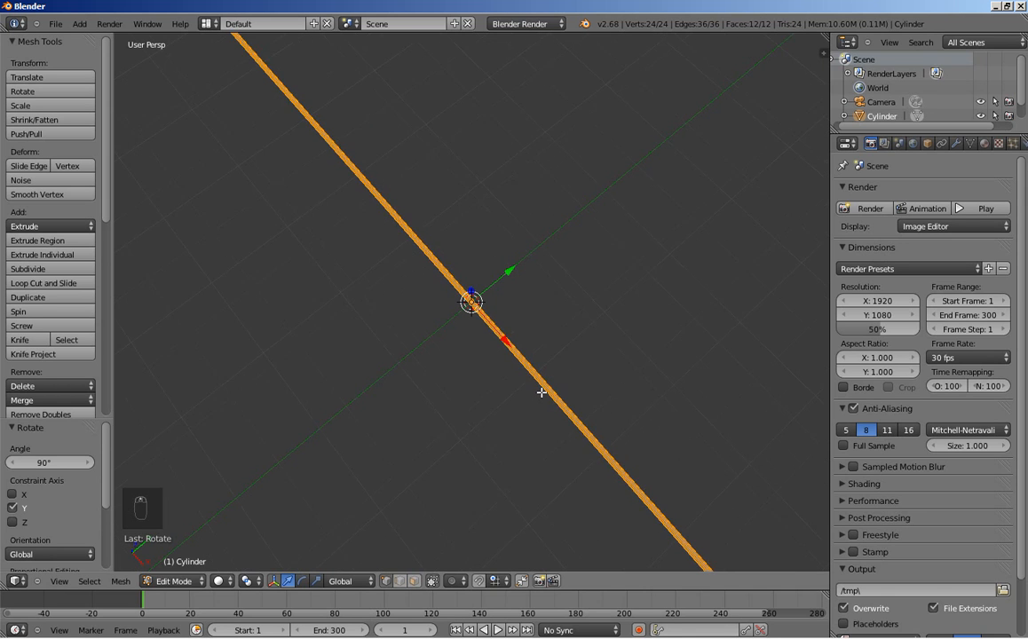
pyautogui.scroll(2, 541, 392)
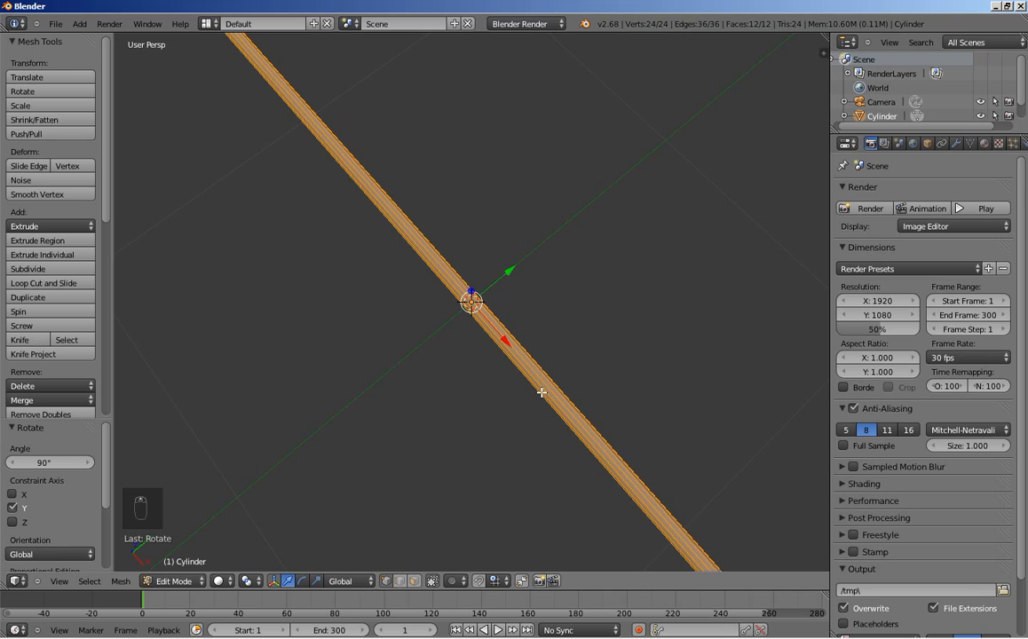
pyautogui.hotkey('ctrl', 'r')
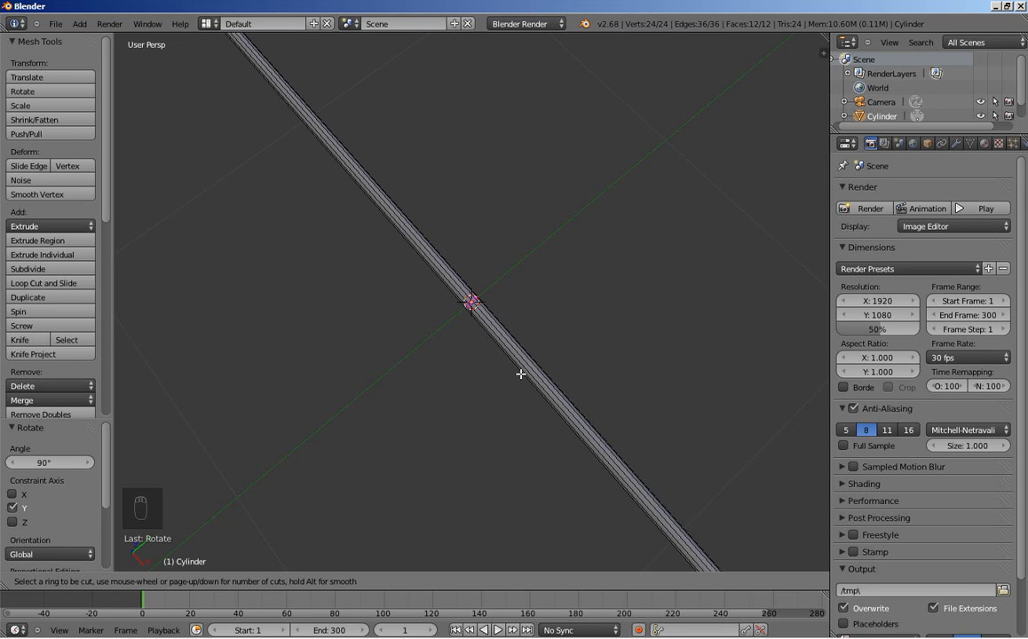
pyautogui.scroll(1, 521, 374)
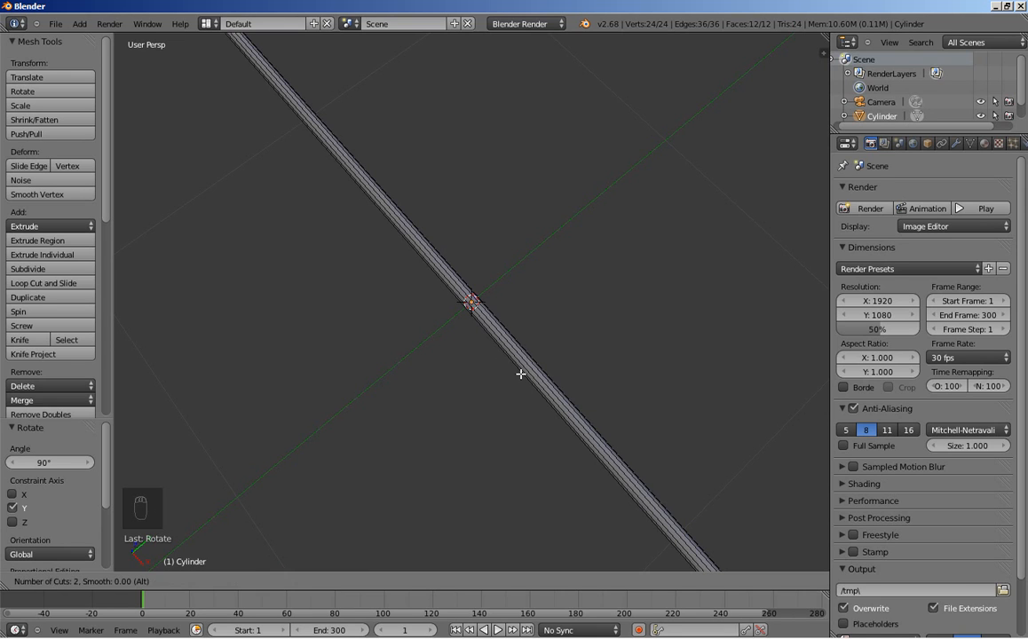
pyautogui.scroll(3, 521, 374)
pyautogui.scroll(20, 521, 374)
pyautogui.scroll(6, 521, 374)
pyautogui.scroll(17, 521, 374)
pyautogui.scroll(4, 521, 373)
pyautogui.scroll(19, 521, 374)
pyautogui.scroll(11, 521, 373)
pyautogui.click(521, 374)
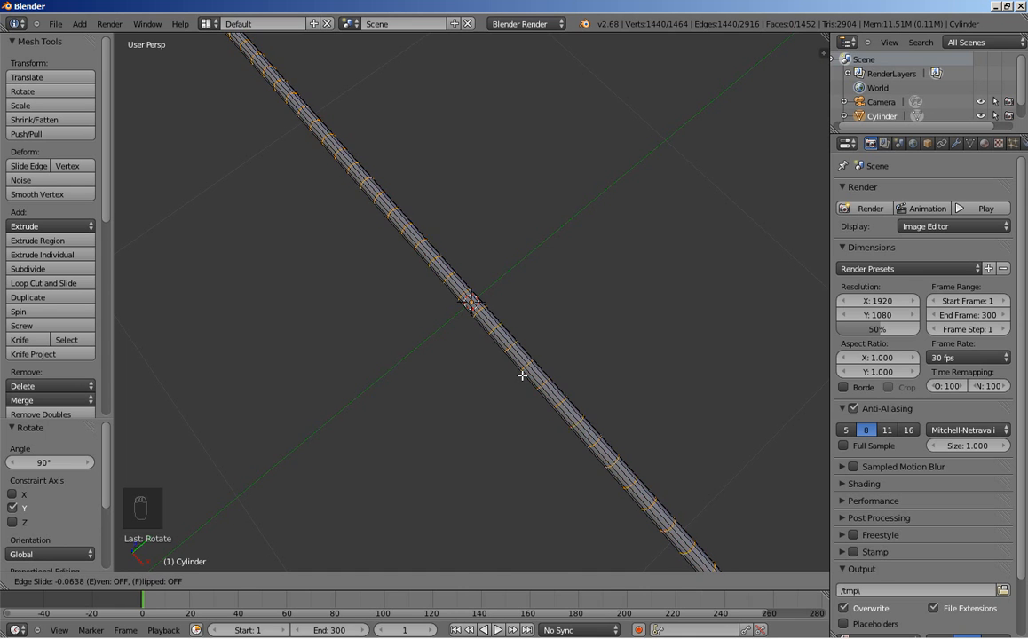
pyautogui.click(522, 376)
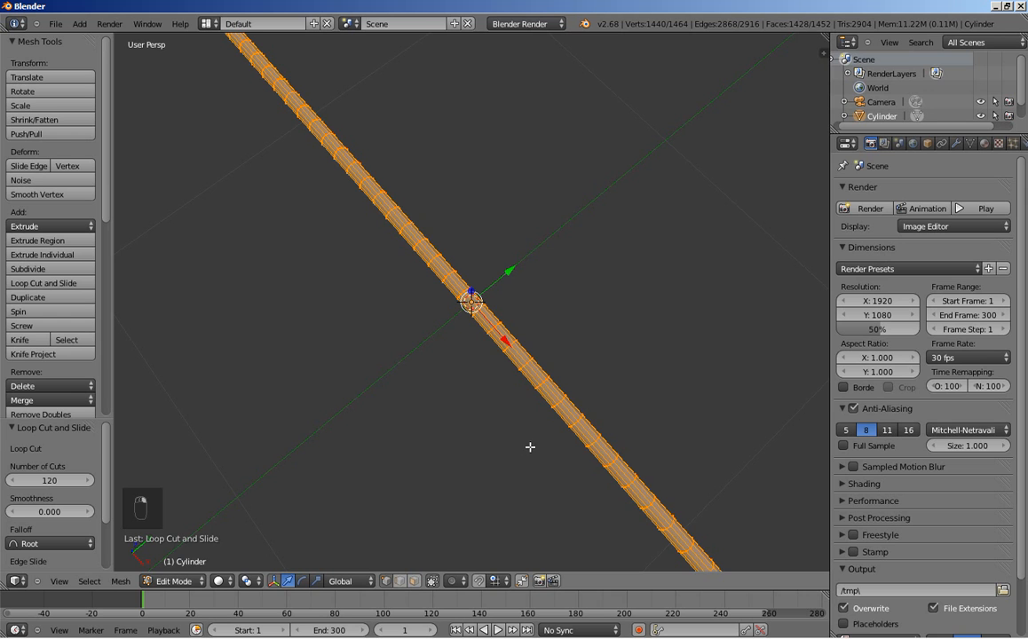
# Scale the newly cut edge loops to 0.4 on Y and Z, with the global X axis locked.
pyautogui.moveTo(604, 539); pyautogui.dragTo(573, 428, button='middle')
pyautogui.scroll(-5, 591, 427)
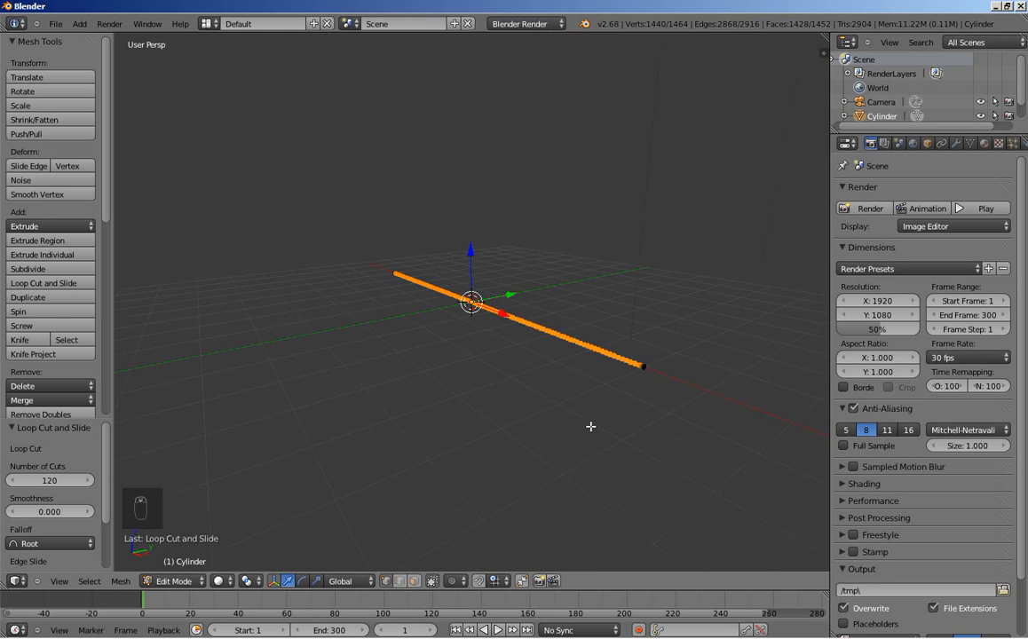
pyautogui.scroll(6, 591, 427)
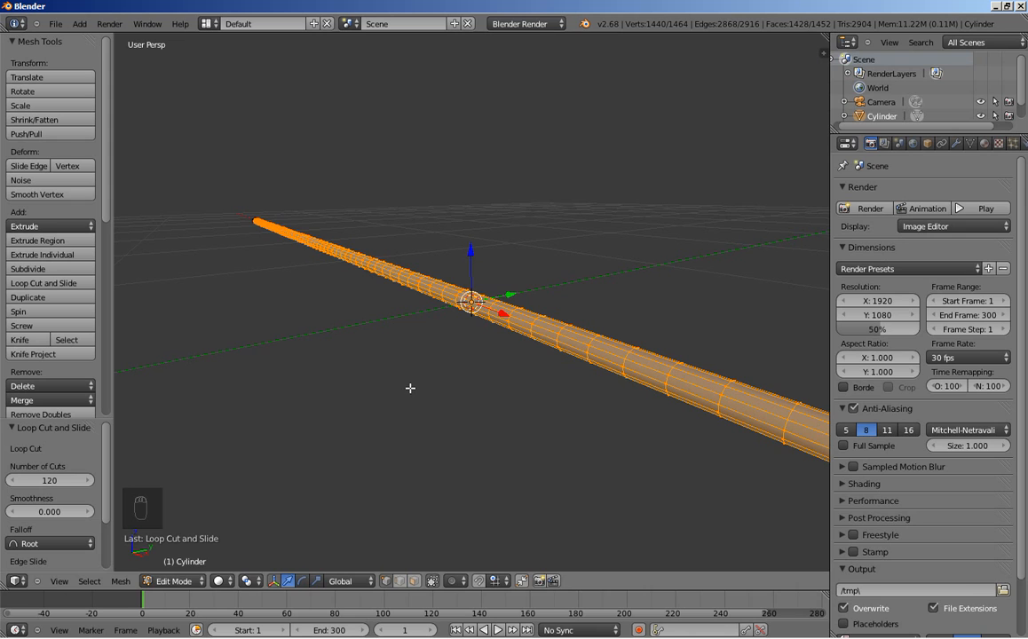
pyautogui.press('s')
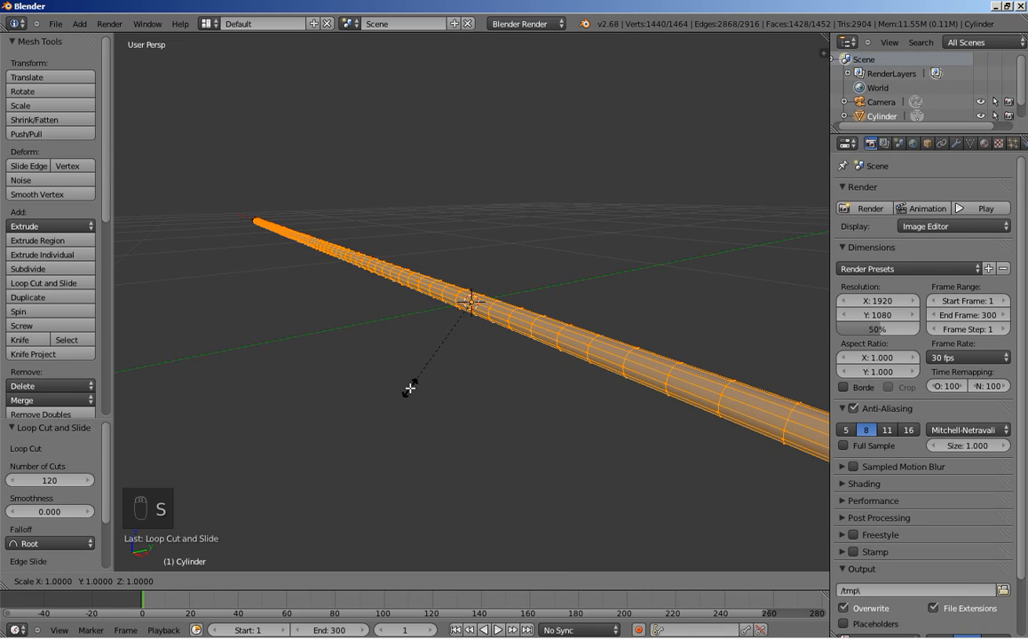
pyautogui.hotkey('shift', 'x')
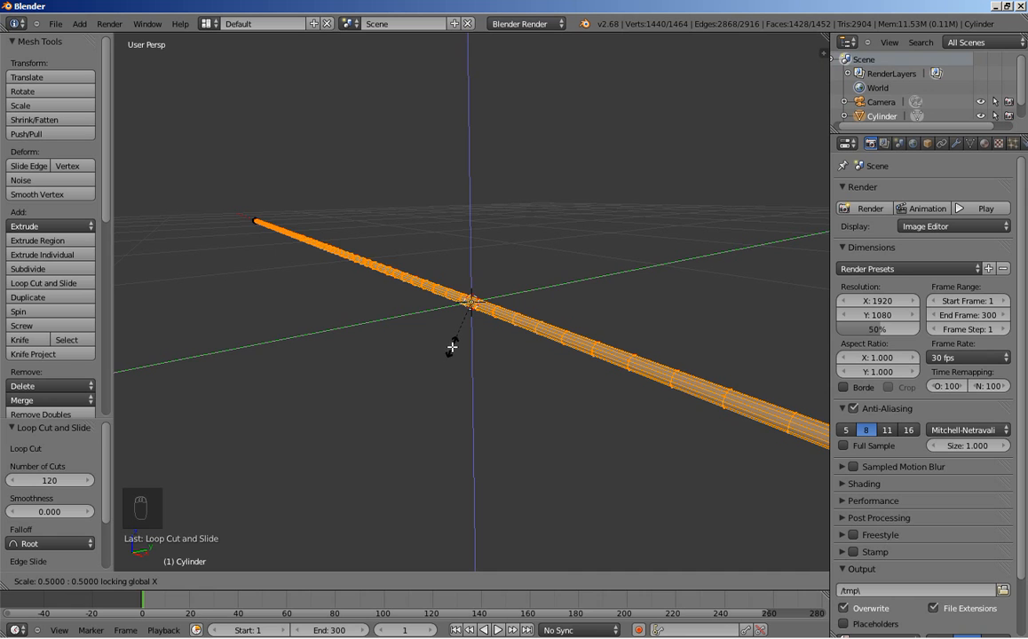
pyautogui.click(454, 345)
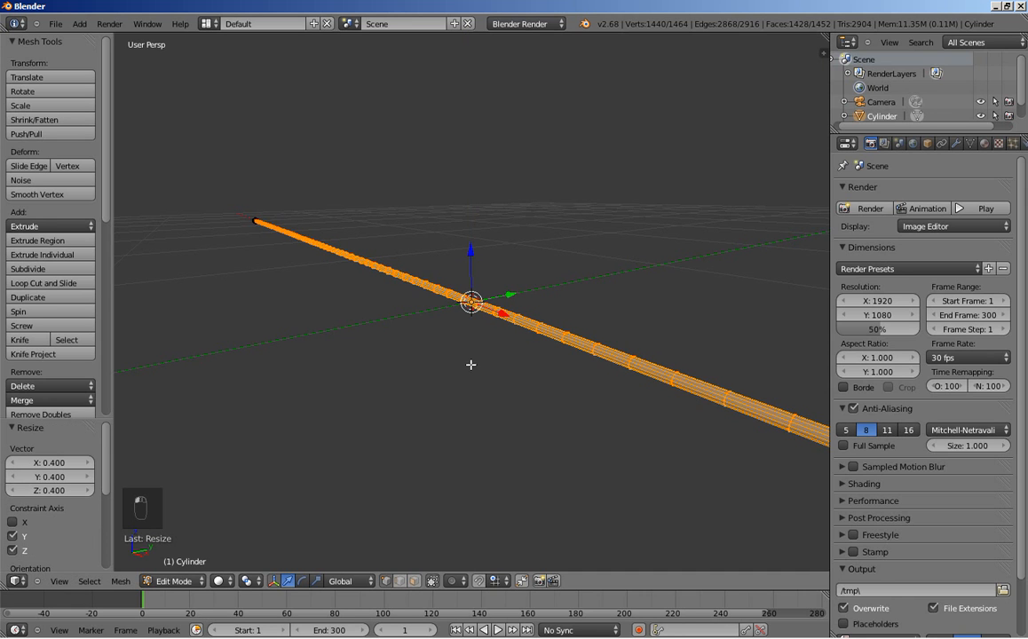
pyautogui.moveTo(453, 351); pyautogui.dragTo(523, 413, button='middle')
pyautogui.scroll(-2, 523, 412)
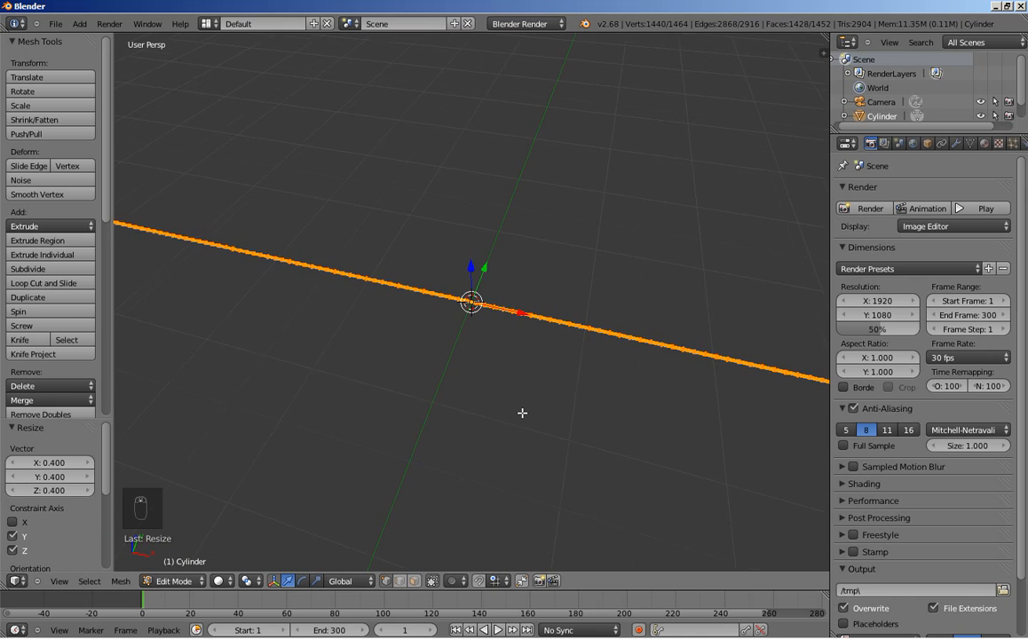
# Return to Object Mode and frame the whole cylinder in the front orthographic view.
pyautogui.press('Tab')
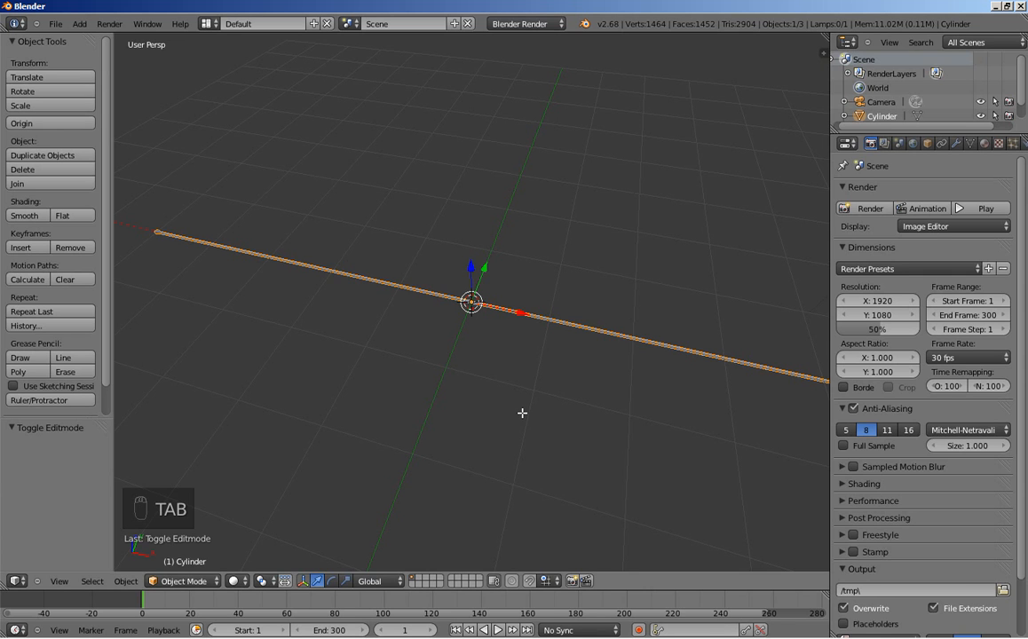
pyautogui.press('KP_1')
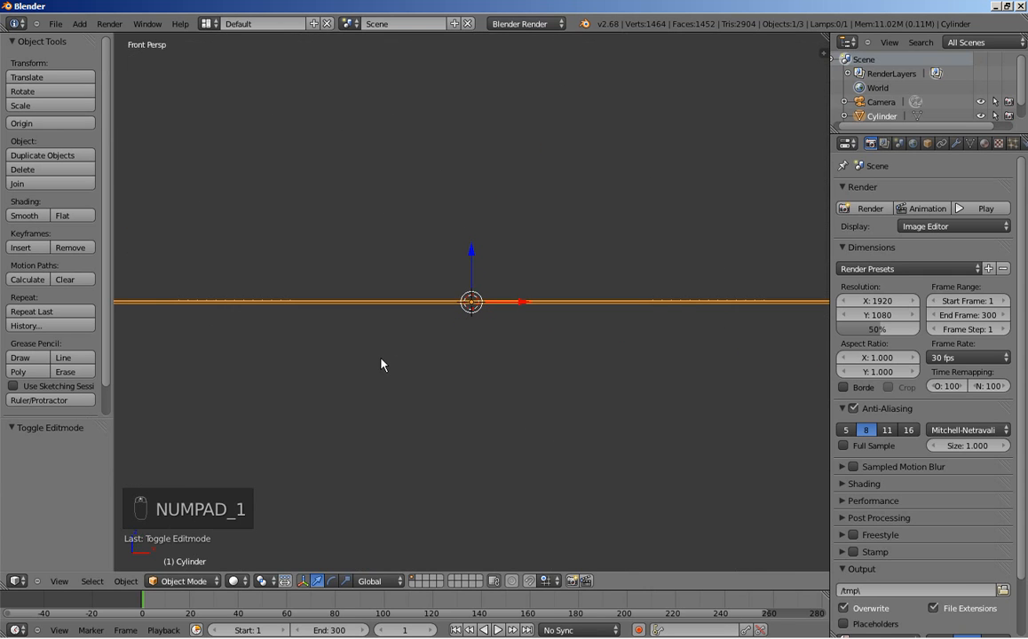
pyautogui.press('KP_5')
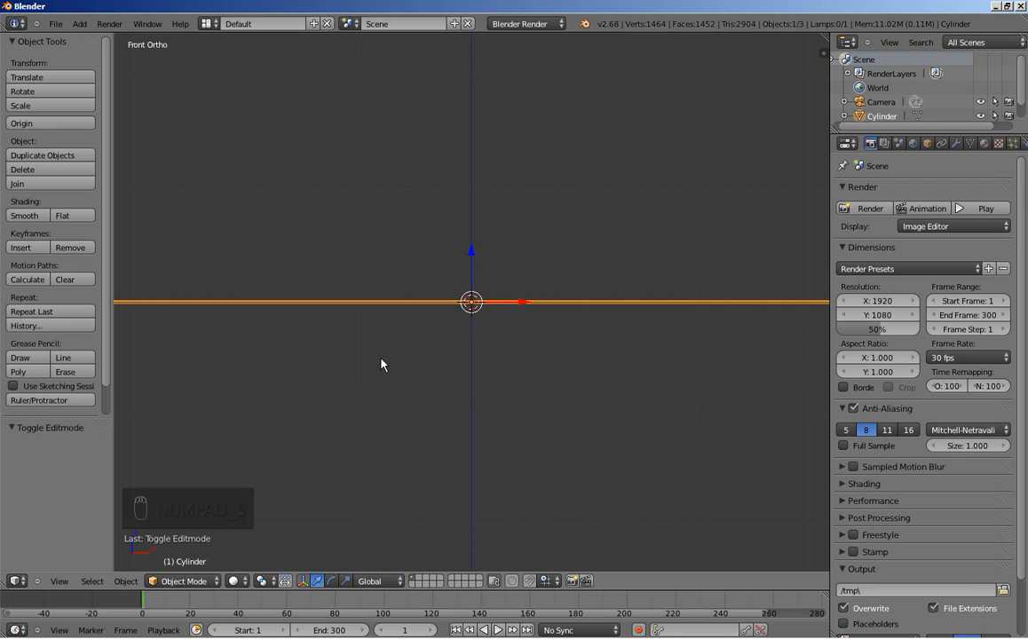
pyautogui.press('KP_Decimal')
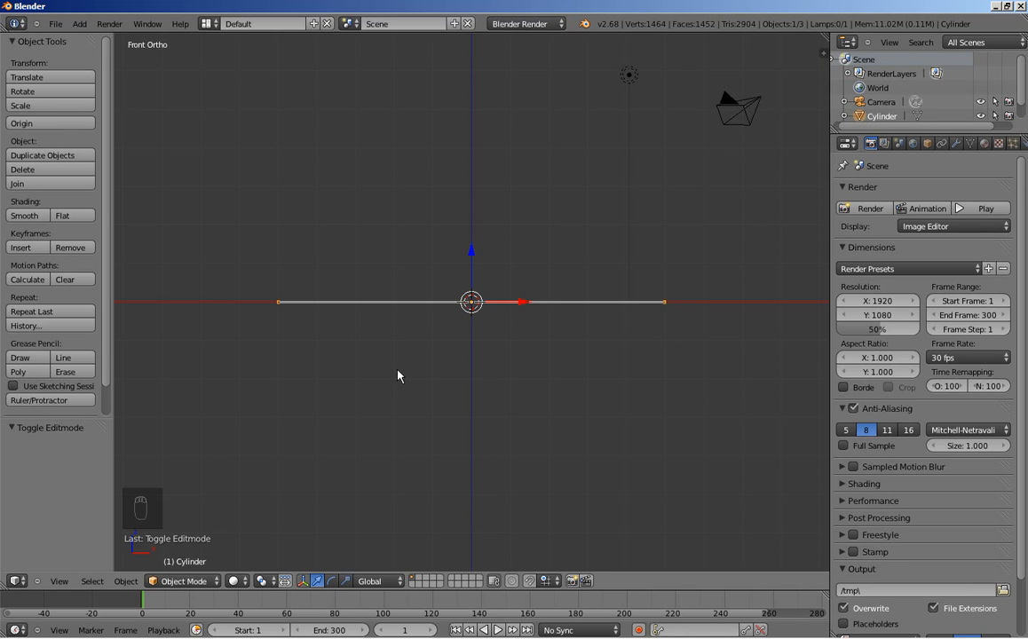
# Align the camera to the current front view and set its Y location to -10.
pyautogui.press('ctrl+alt+KP_0')
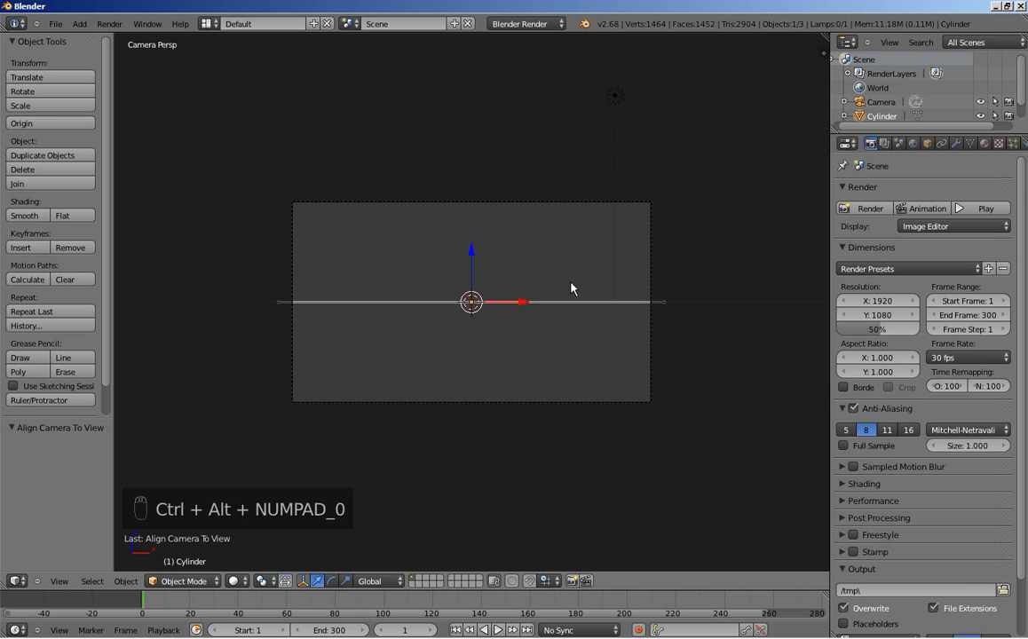
pyautogui.rightClick(627, 207)
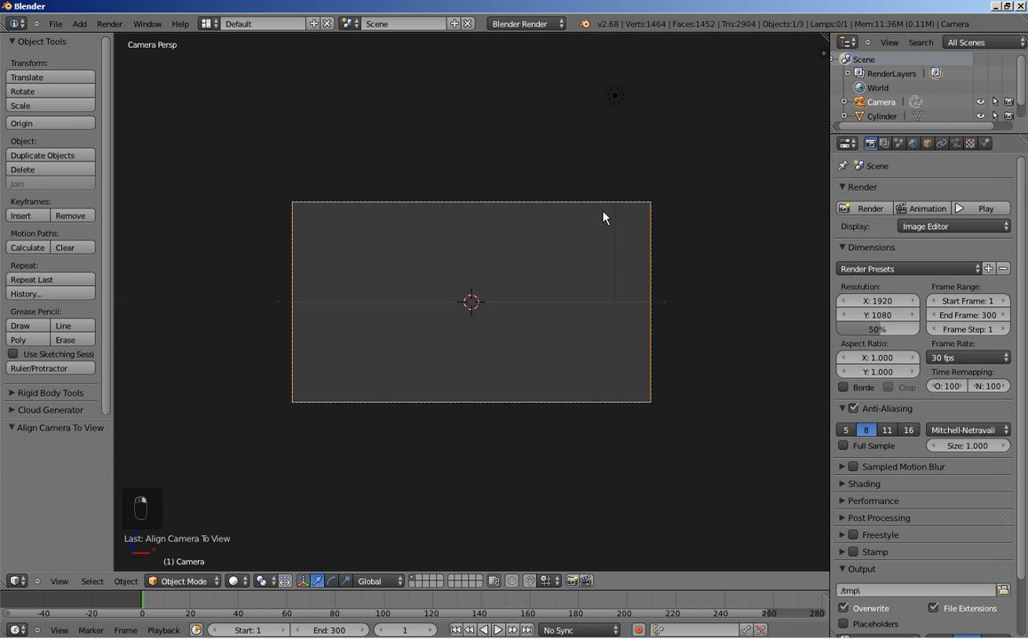
pyautogui.click(927, 143)
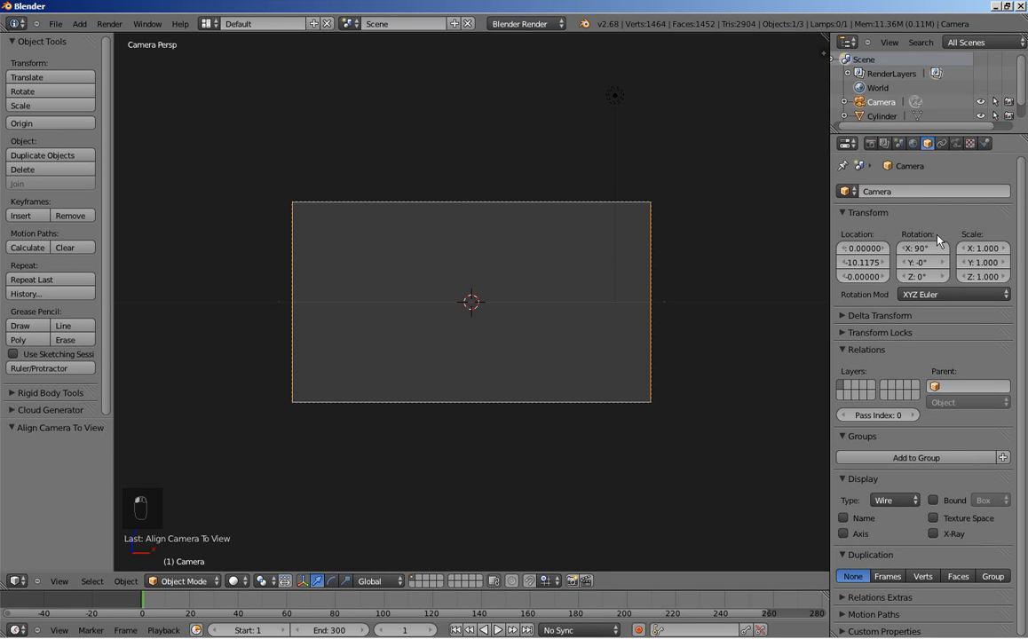
pyautogui.click(879, 263)
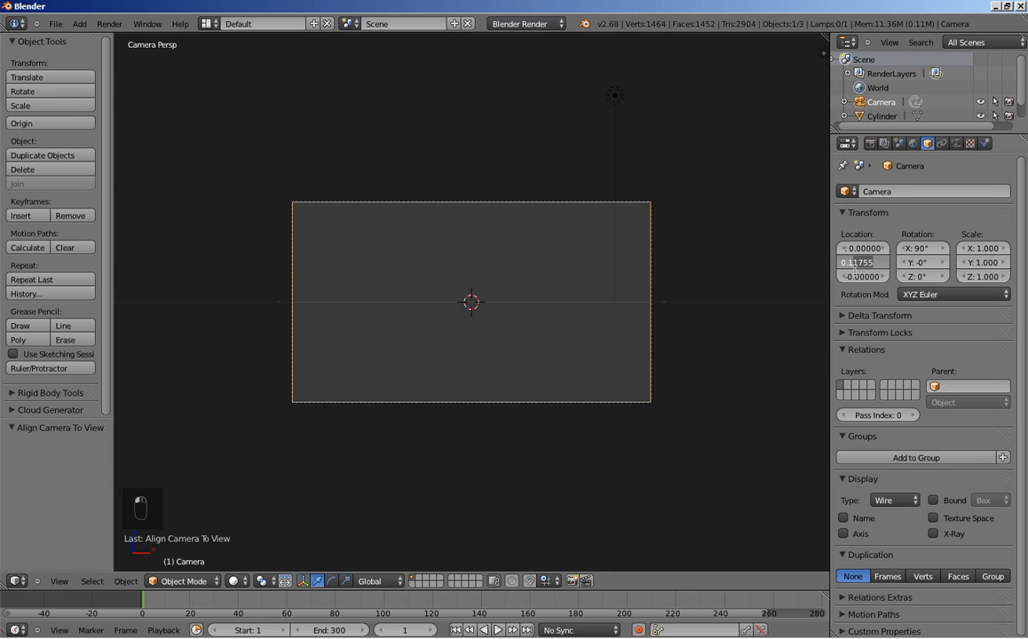
pyautogui.write('-10')
pyautogui.press('Return')
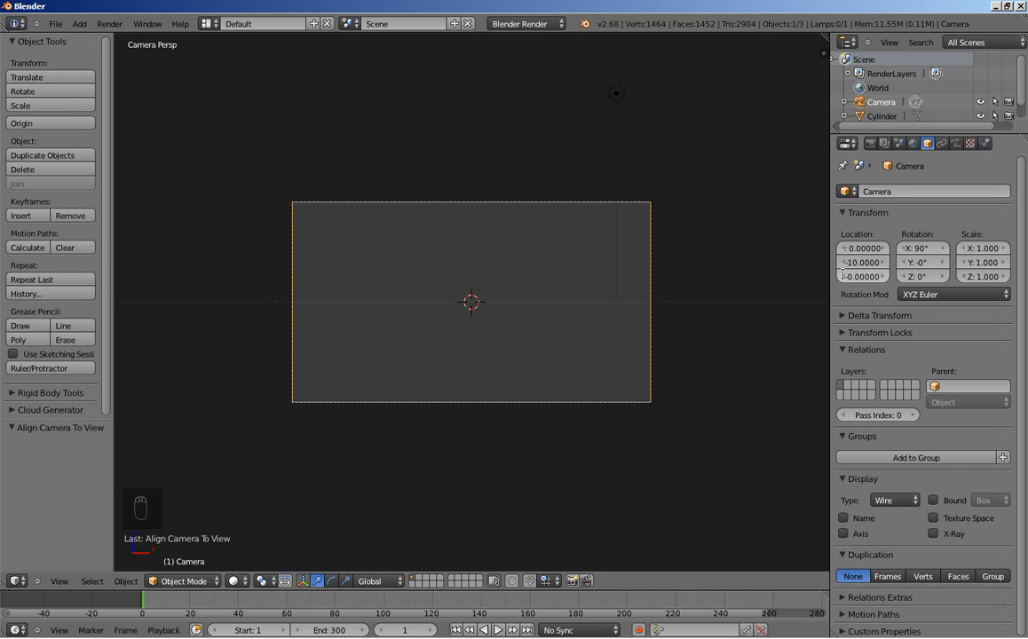
# Add a Wave modifier to the cylinder and play the animation to preview its motion.
pyautogui.rightClick(667, 308)
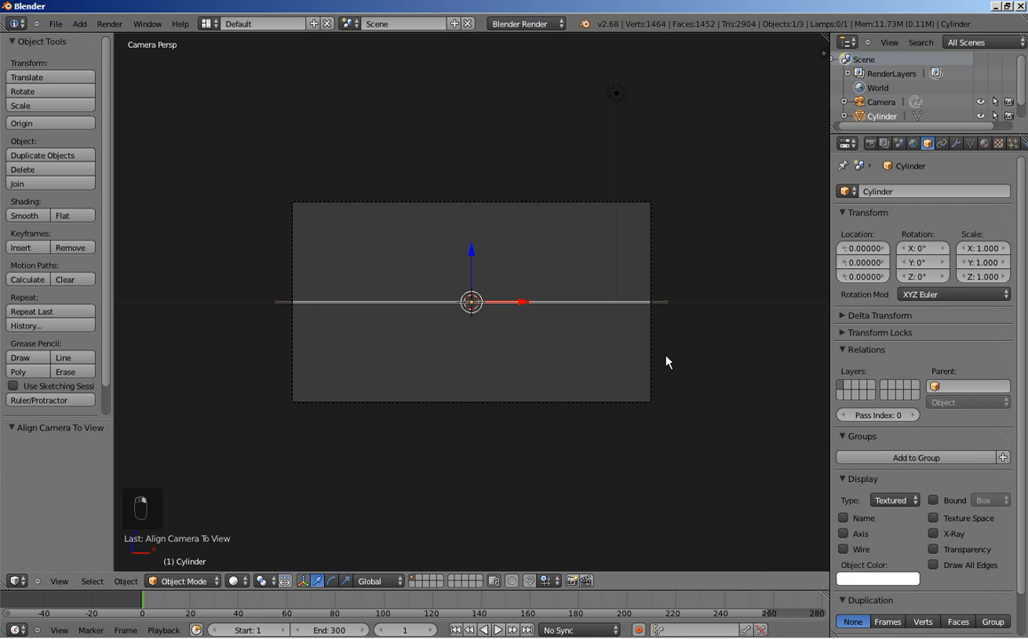
pyautogui.scroll(1, 668, 361)
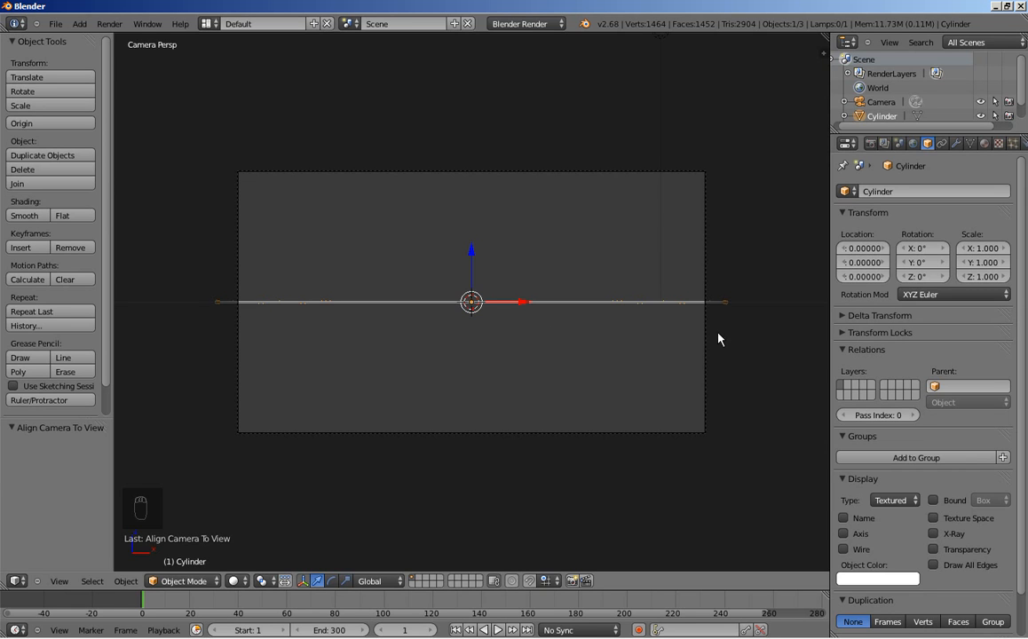
pyautogui.click(955, 144)
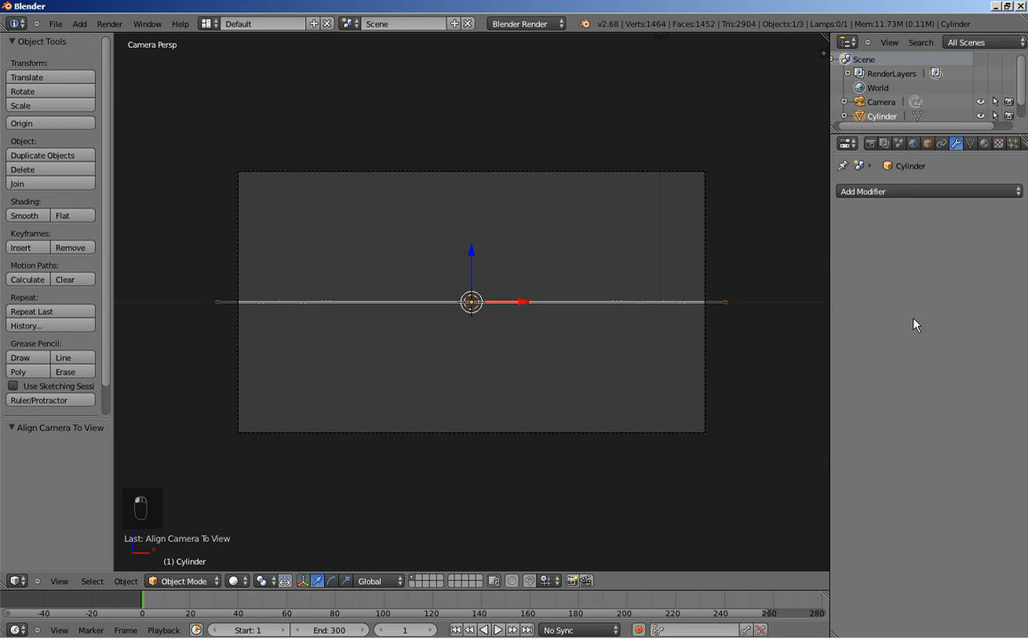
pyautogui.click(910, 192)
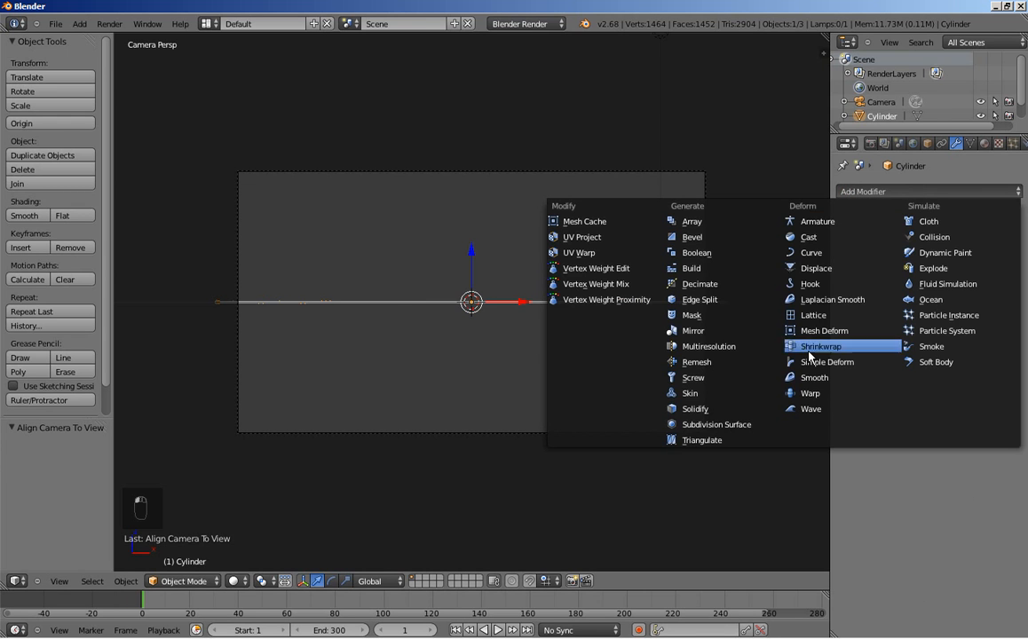
pyautogui.click(819, 411)
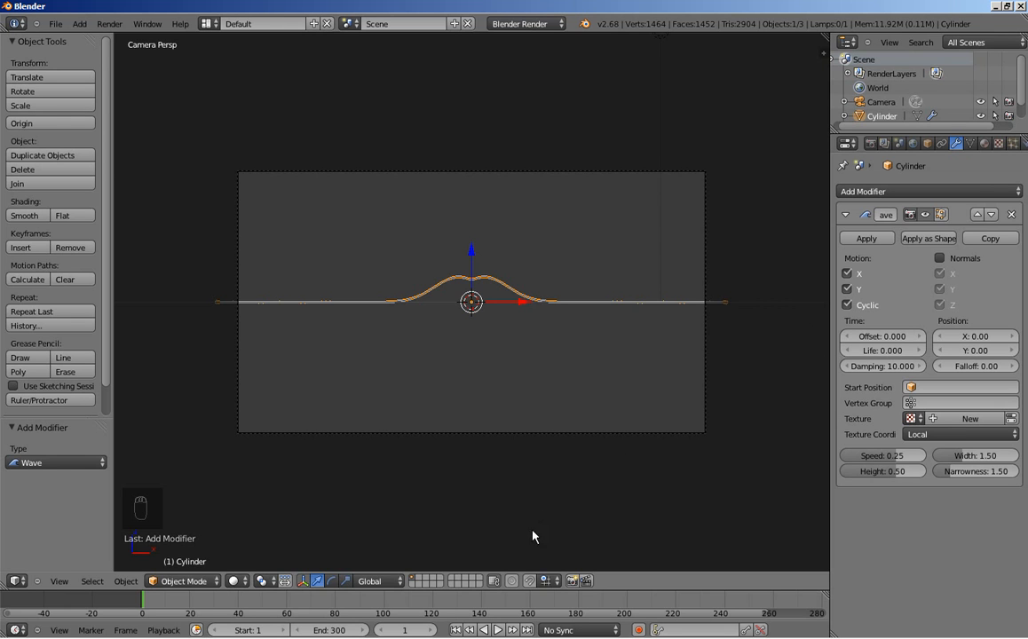
pyautogui.click(498, 630)
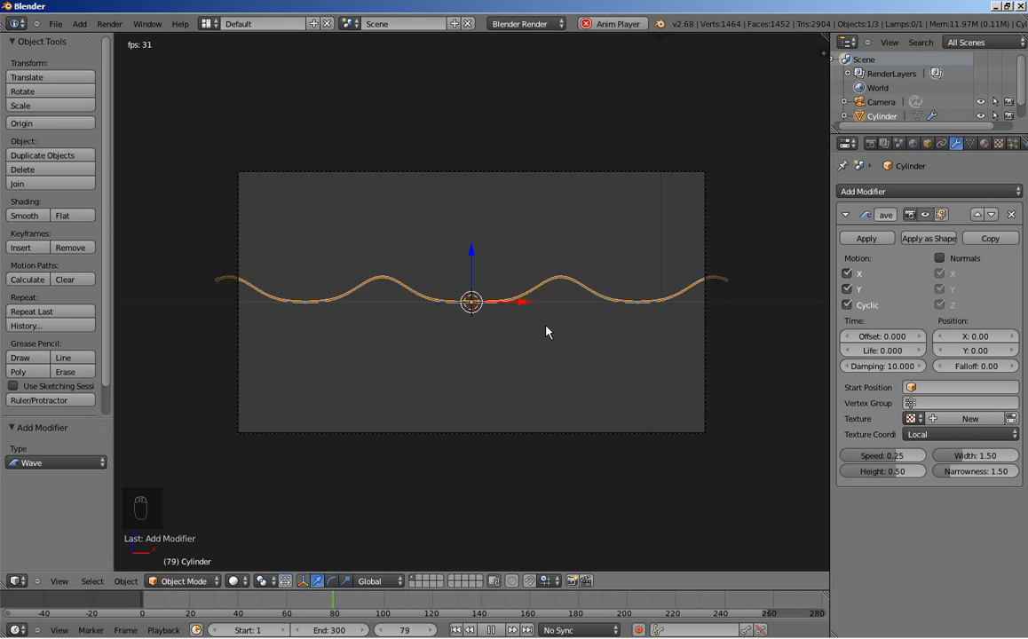
pyautogui.click(493, 630)
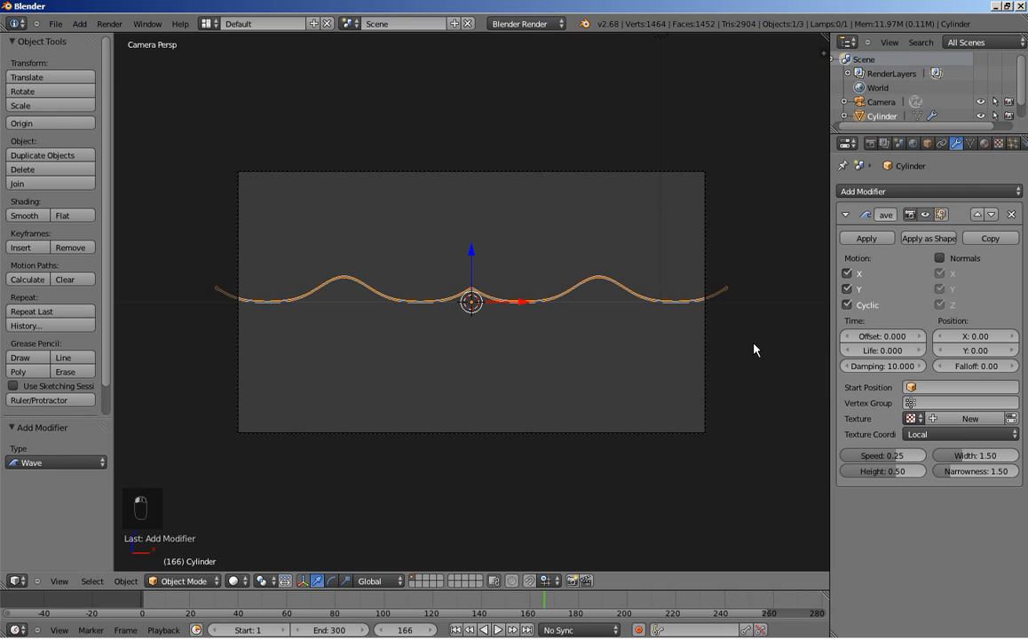
# Set the Wave modifier's X start position to 5 and replay the animation from the first frame.
pyautogui.click(971, 344)
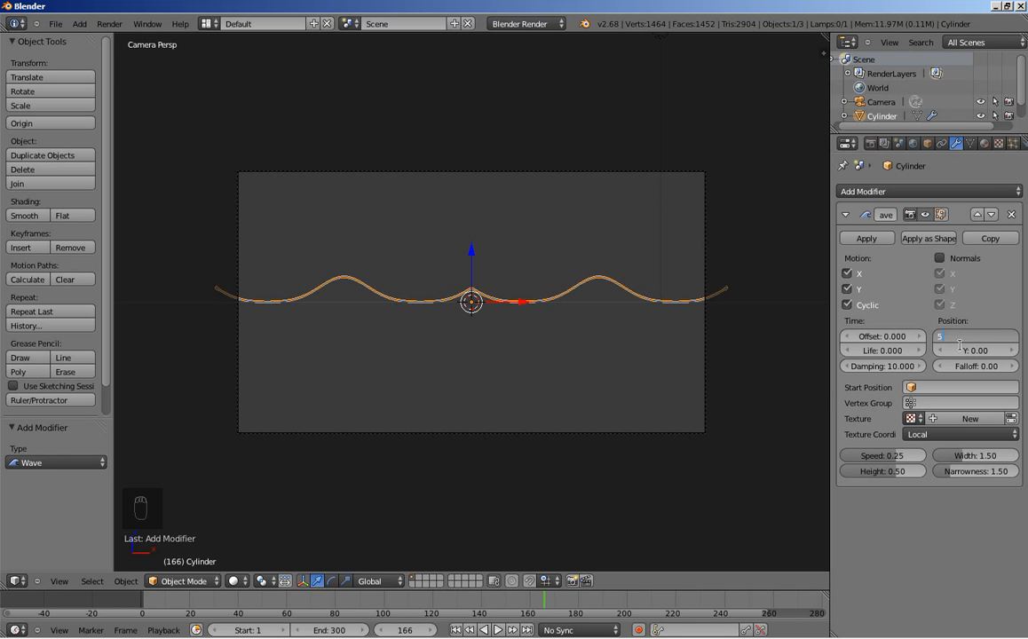
pyautogui.write('-5')
pyautogui.press('Return')
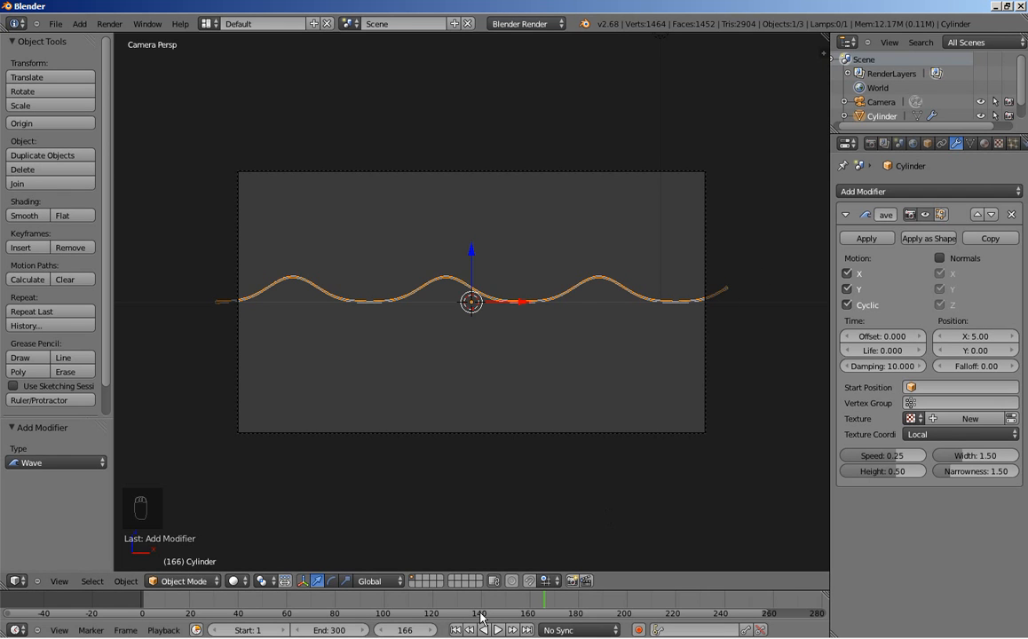
pyautogui.click(455, 630)
pyautogui.click(498, 630)
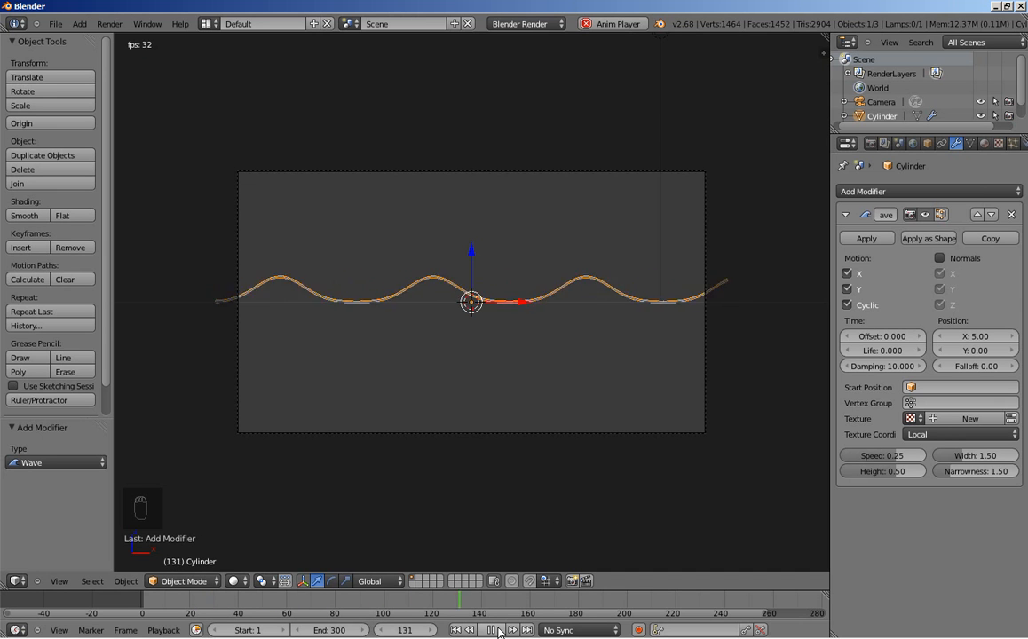
pyautogui.click(498, 630)
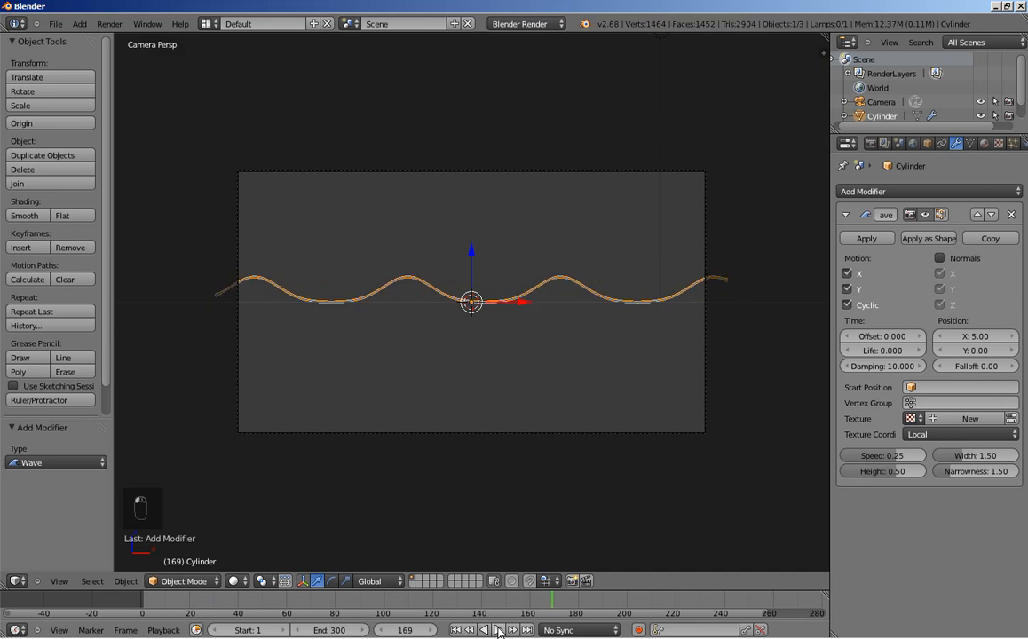
# Set the Wave modifier's speed to 0.20 and its height to 0.20.
pyautogui.click(881, 458)
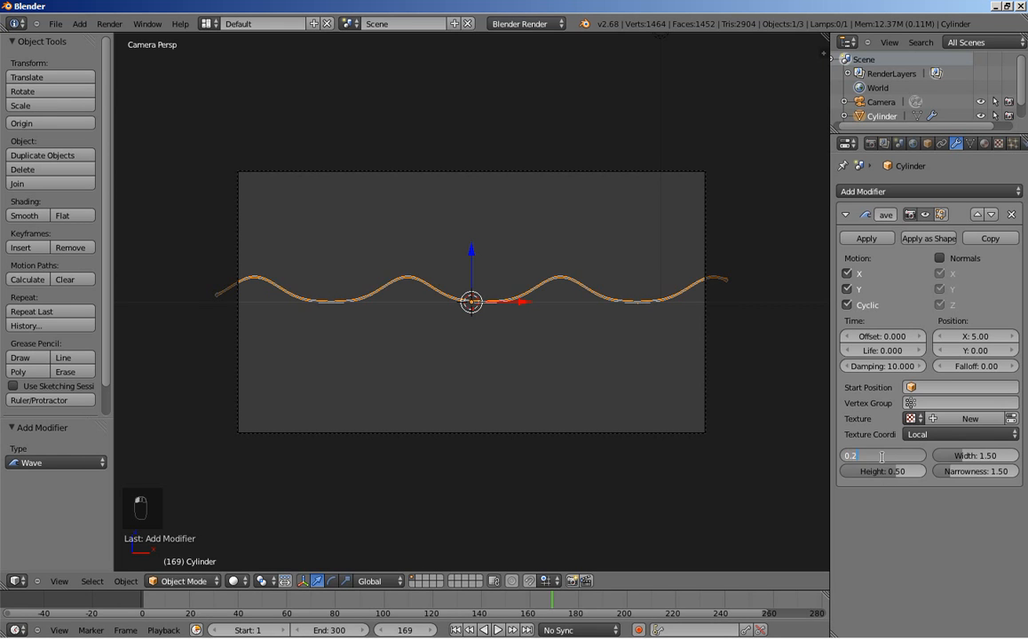
pyautogui.press('Return')
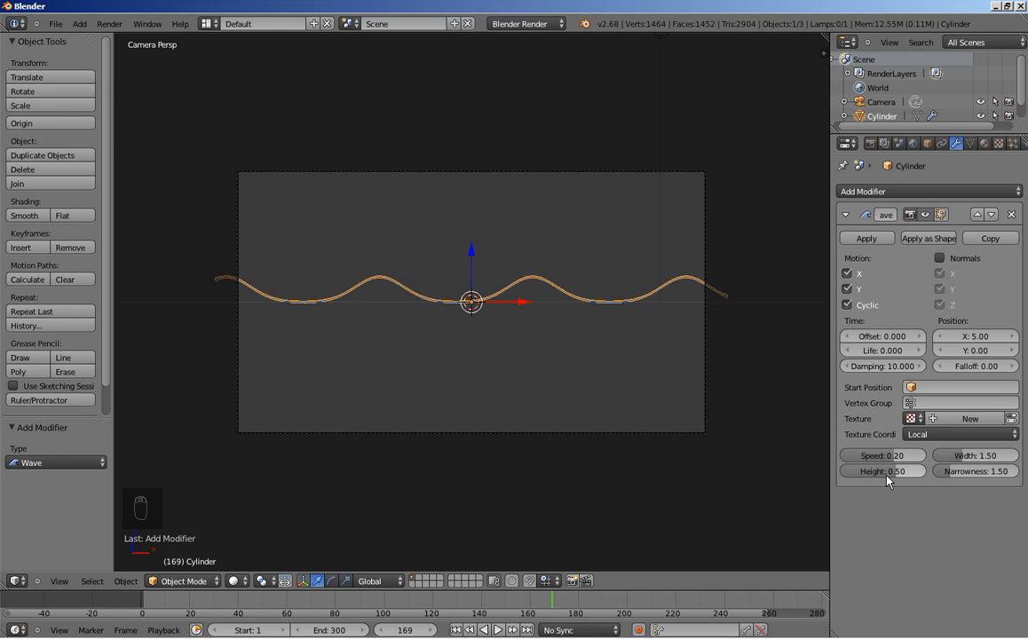
pyautogui.click(887, 475)
pyautogui.press('BackSpace')
pyautogui.press('Return')
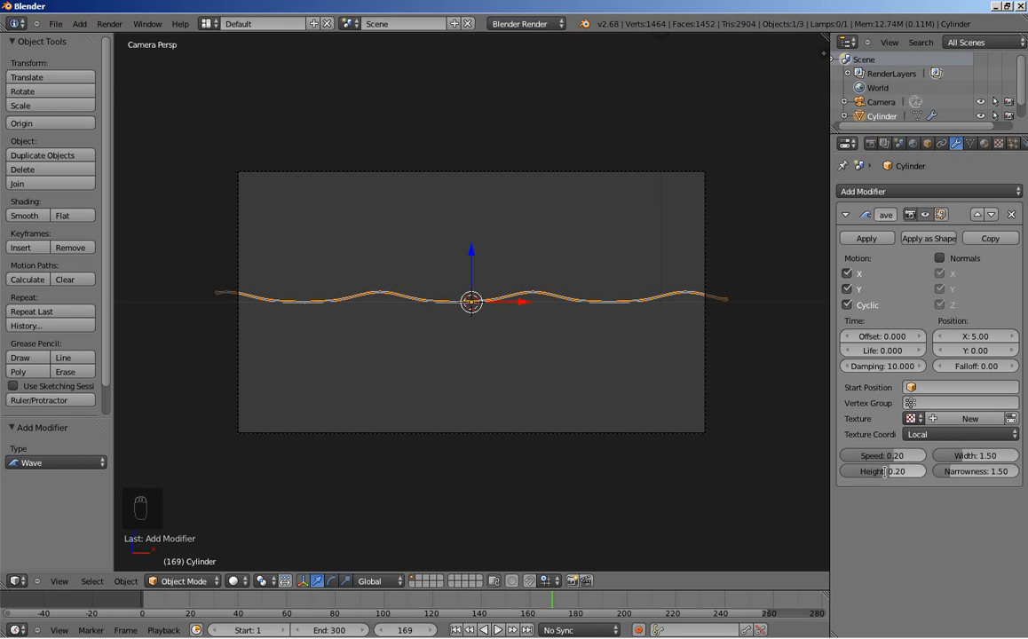
pyautogui.scroll(2, 633, 478)
pyautogui.scroll(-1, 633, 478)
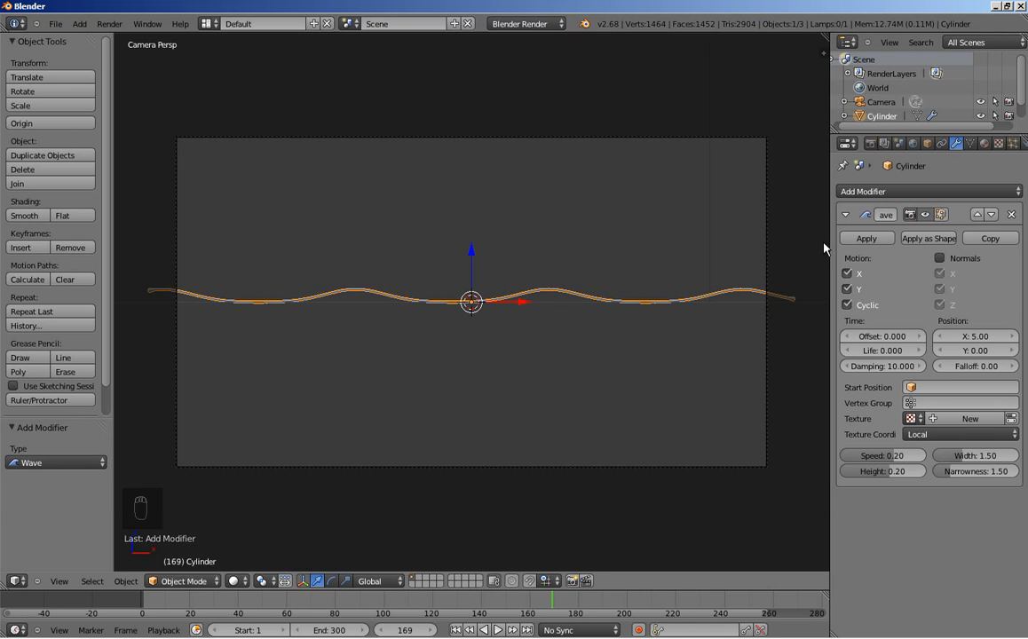
# Create a new material for the cylinder and name it Line_One.
pyautogui.click(985, 144)
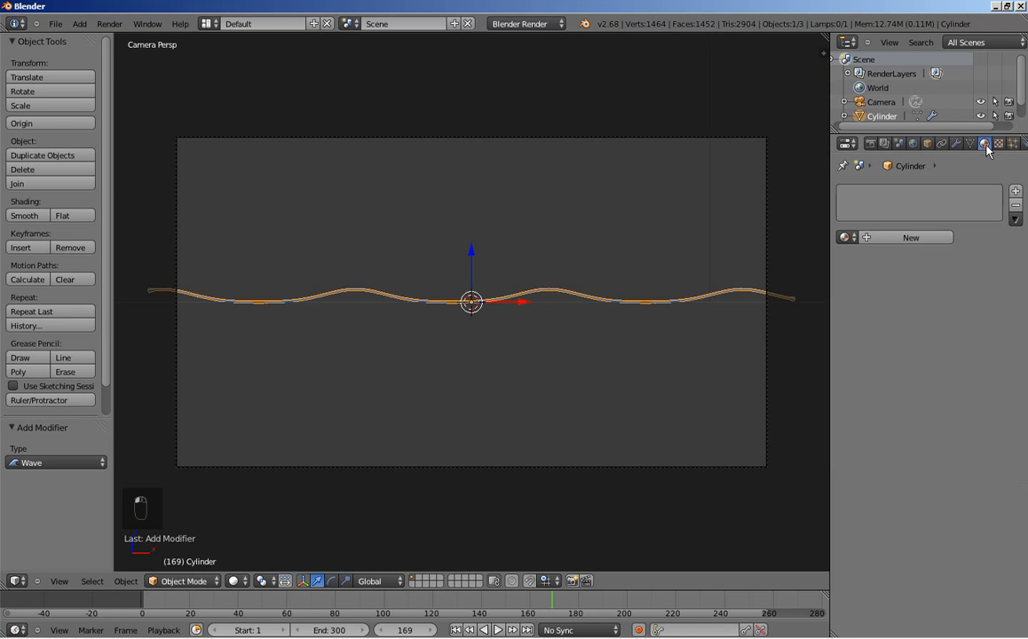
pyautogui.click(907, 237)
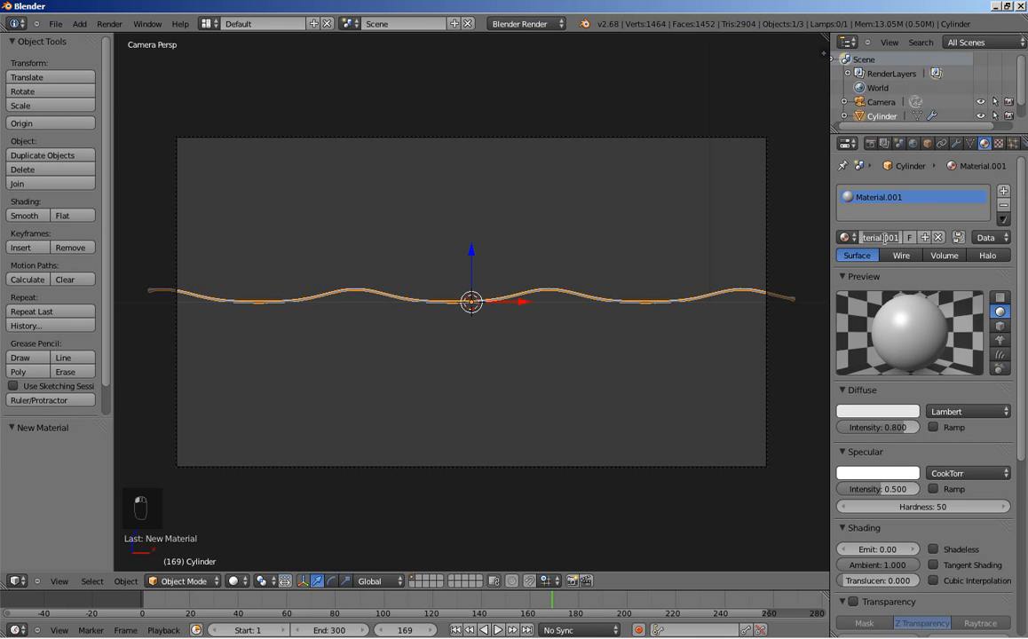
pyautogui.write('Line_One')
pyautogui.press('Return')
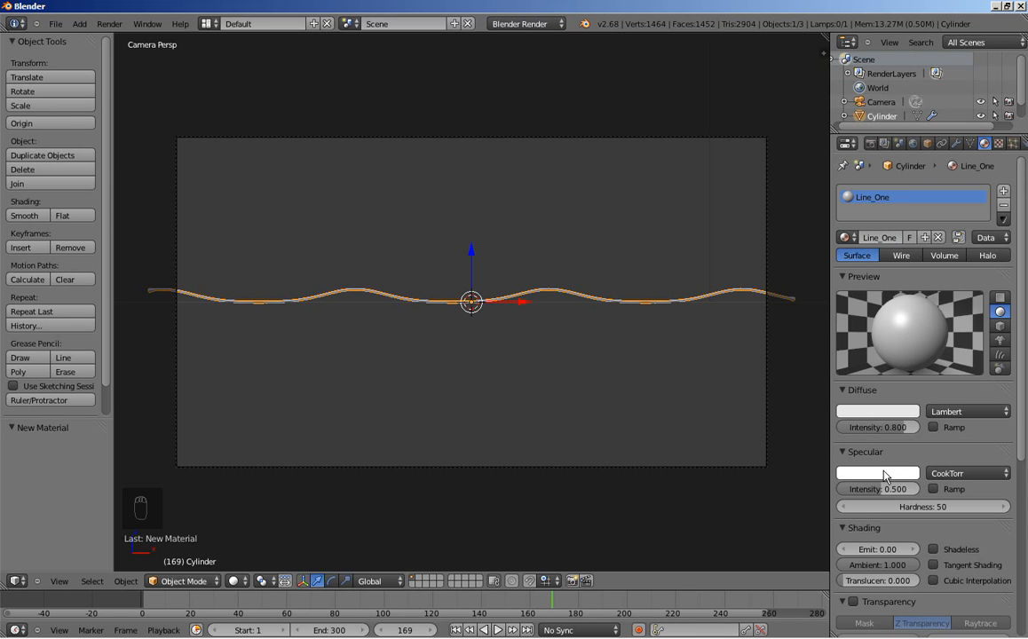
# Set Line_One's specular intensity to 0 and its diffuse color to yellow-green (R 0.329, G 0.800, B 0.000).
pyautogui.moveTo(886, 488); pyautogui.dragTo(832, 488)
pyautogui.click(849, 413)
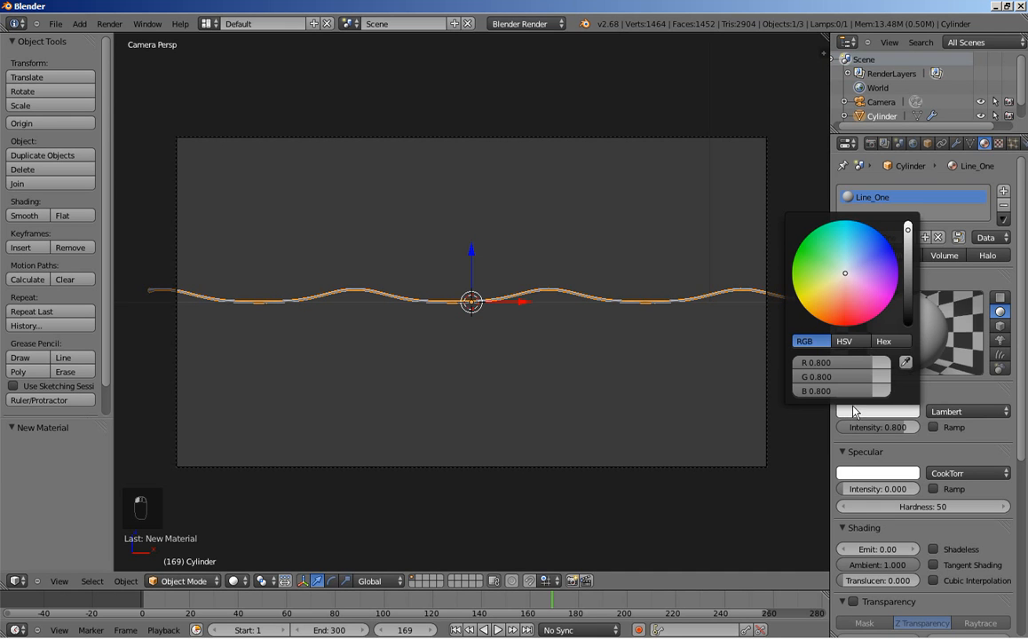
pyautogui.moveTo(821, 282); pyautogui.dragTo(784, 272)
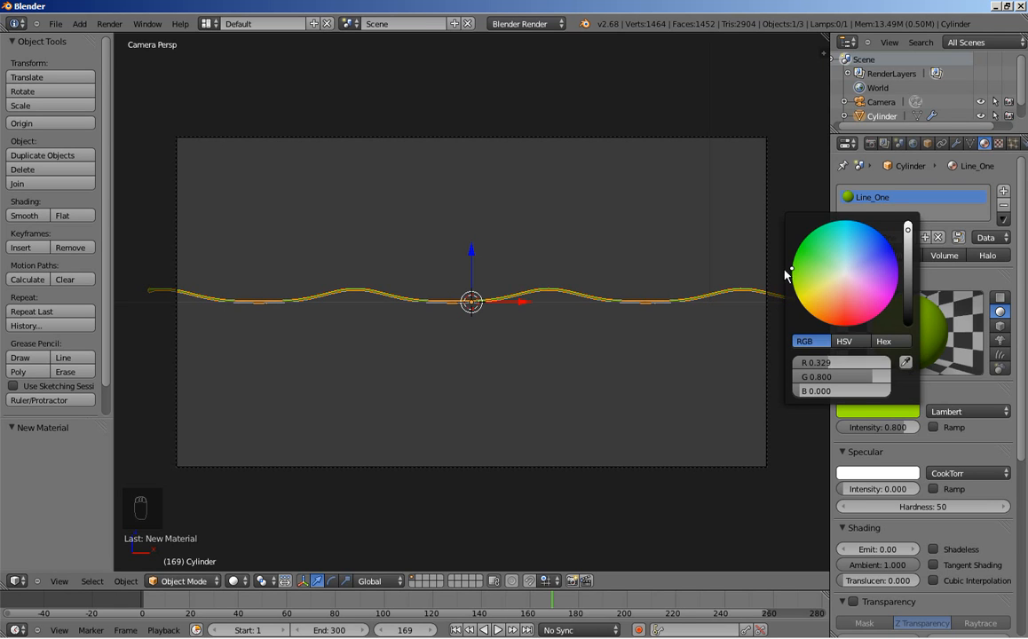
pyautogui.click(812, 363)
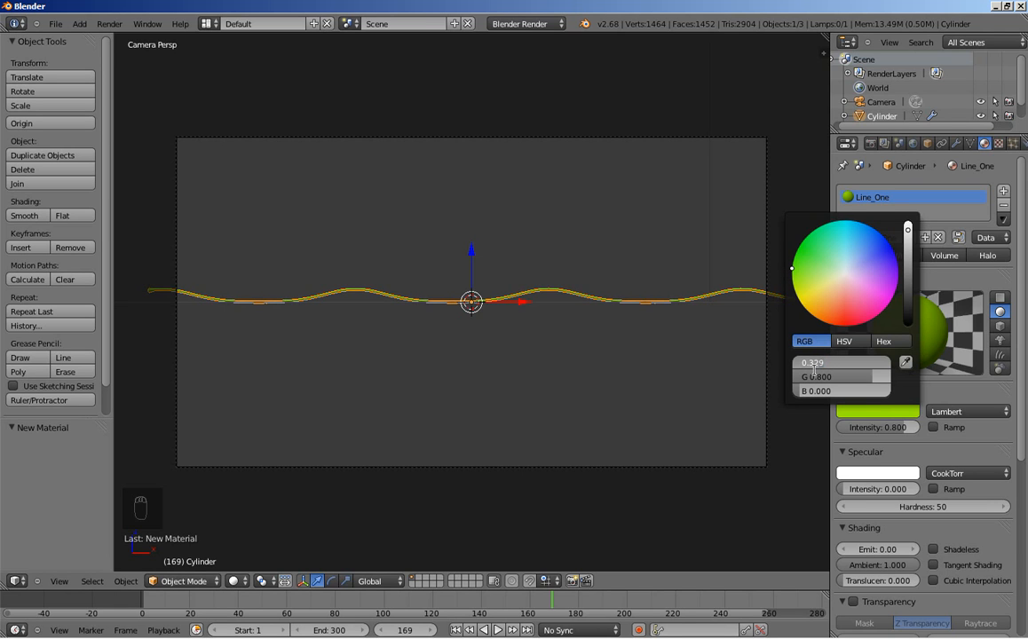
pyautogui.press('Escape')
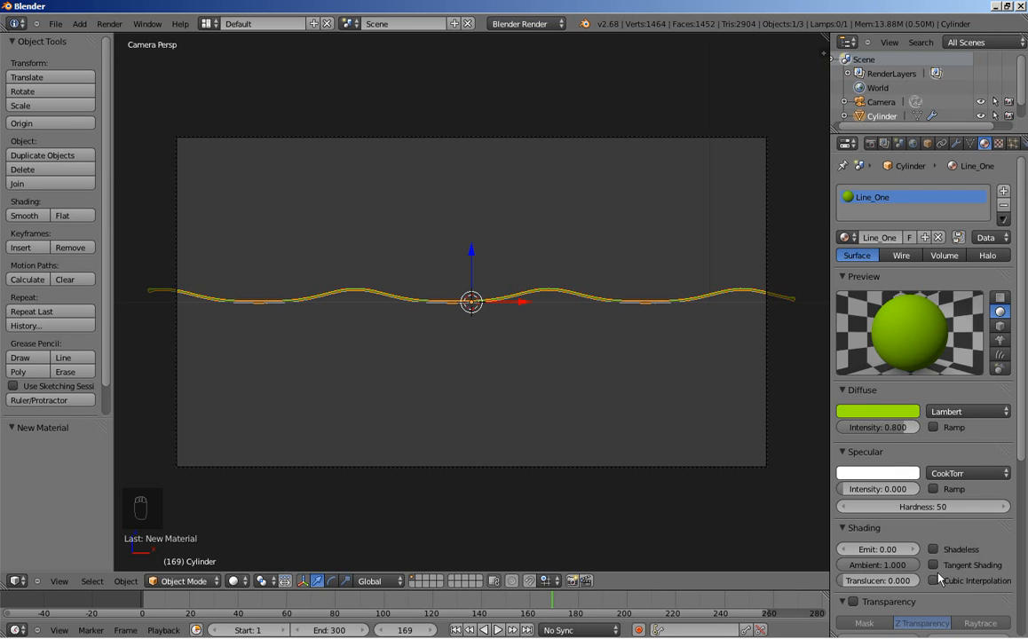
# Set the Line_One material's Emit value to 0.30.
pyautogui.click(906, 548)
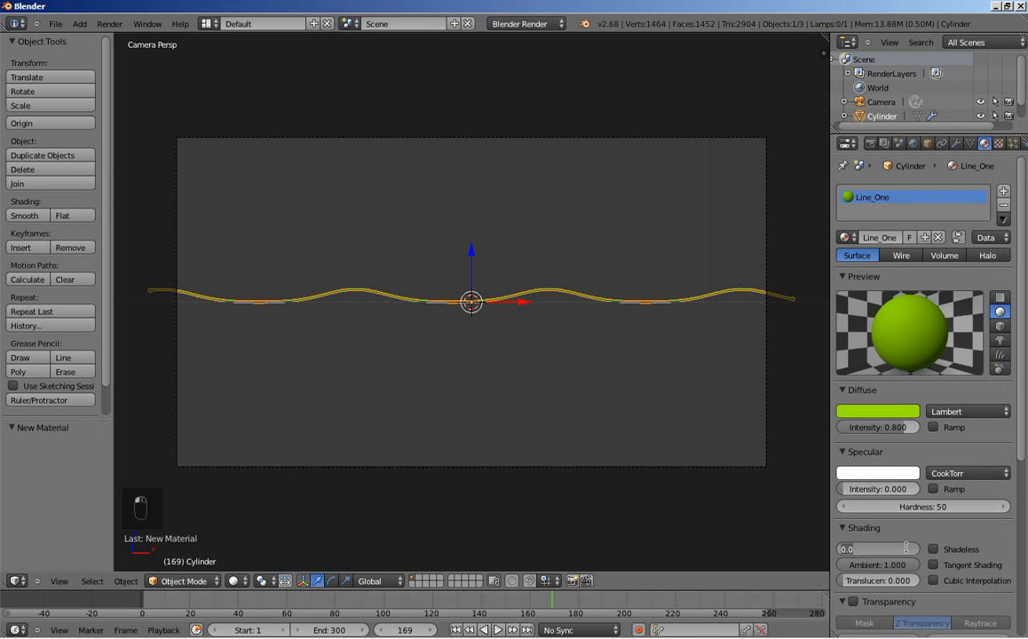
pyautogui.press('BackSpace')
pyautogui.write('3')
pyautogui.press('Return')
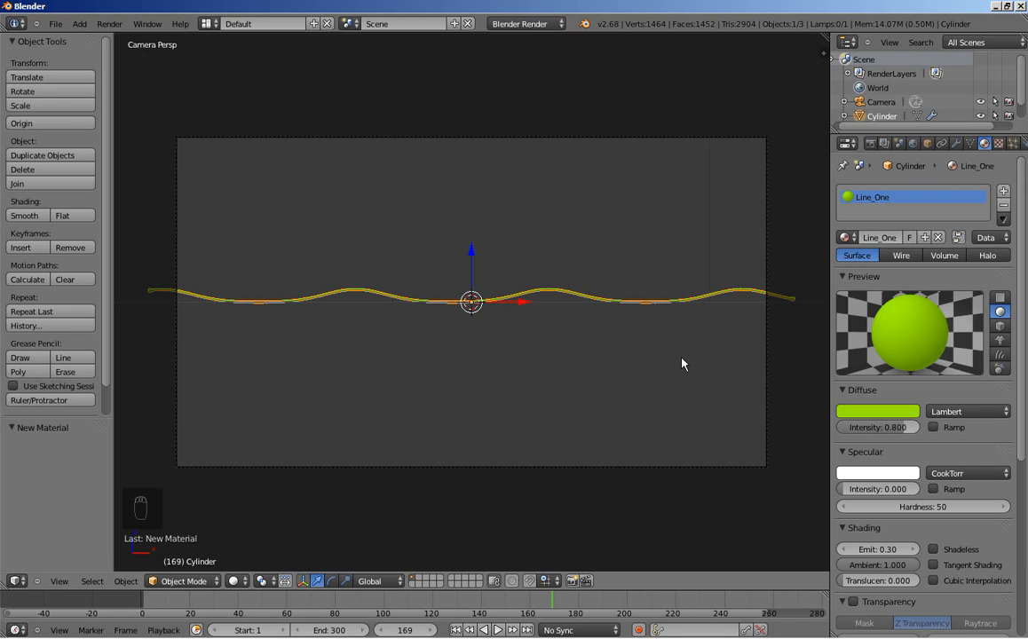
# In the top orthographic view, duplicate the cylinder and offset the copy 0.05 along the global Y axis.
pyautogui.press('KP_7')
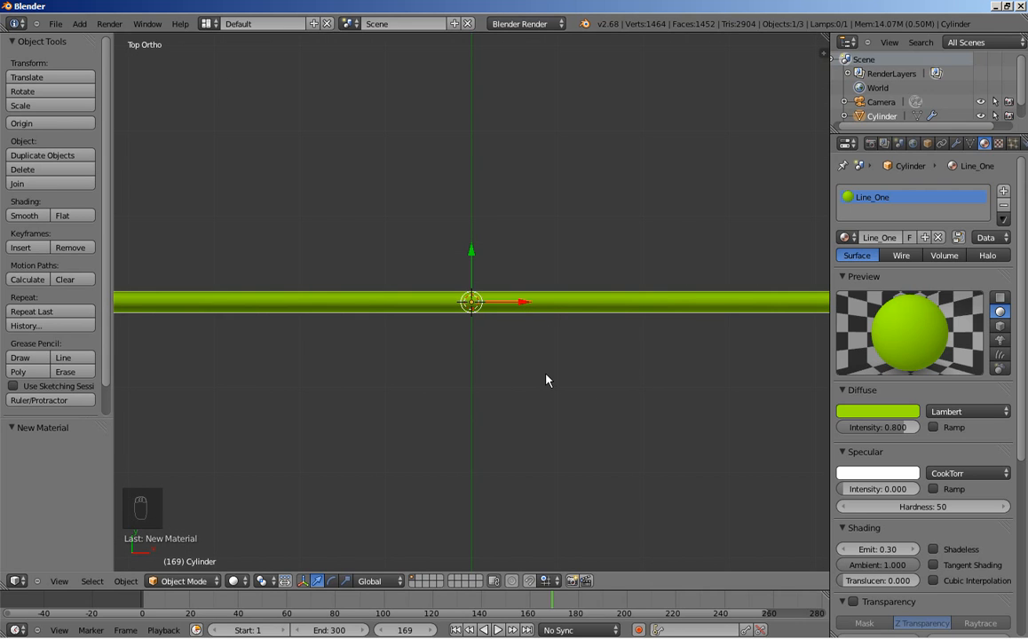
pyautogui.hotkey('shift', 'd')
pyautogui.press('y')
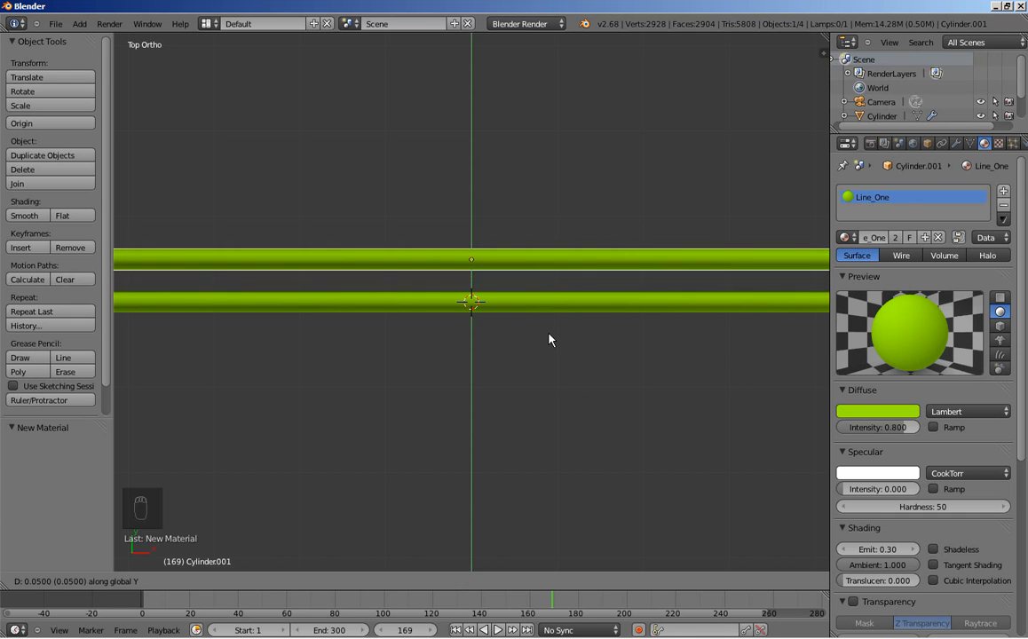
pyautogui.click(549, 341)
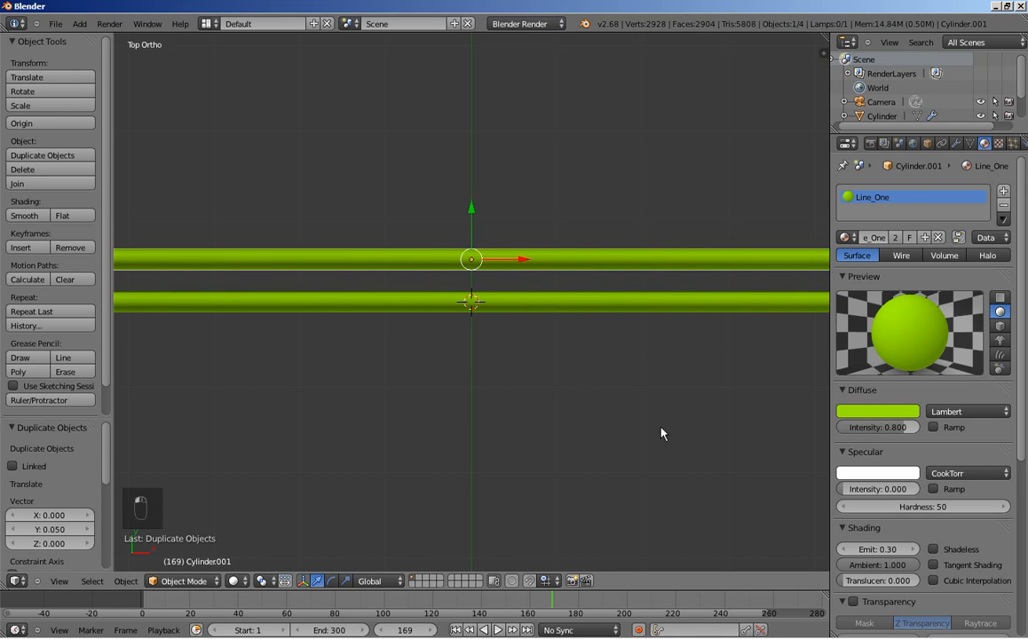
# Invert the duplicate strand's wave by setting its Wave modifier height to -0.20.
pyautogui.moveTo(675, 443)
pyautogui.mouseDown(button='middle')
pyautogui.moveTo(621, 337)
pyautogui.moveTo(625, 309)
pyautogui.moveTo(642, 312)
pyautogui.mouseUp(button='middle')
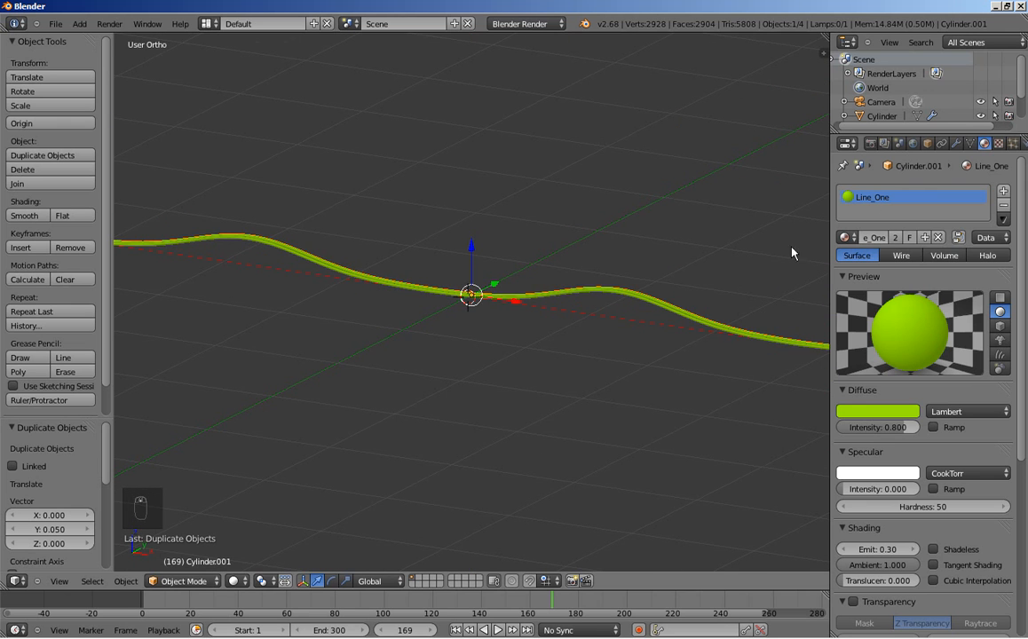
pyautogui.click(954, 143)
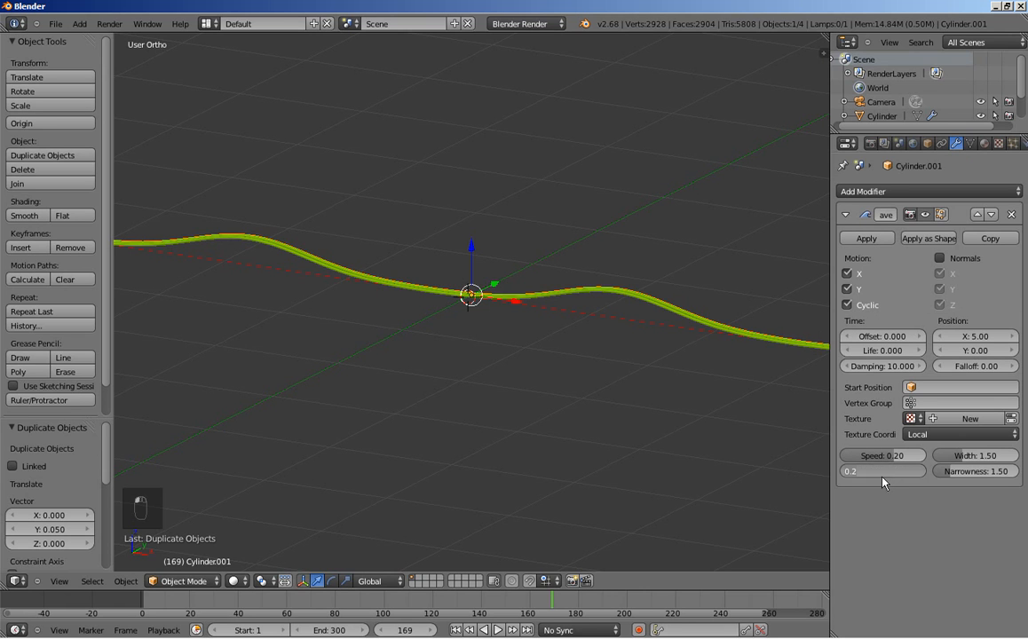
pyautogui.click(858, 471)
pyautogui.write('-0.2')
pyautogui.press('Return')
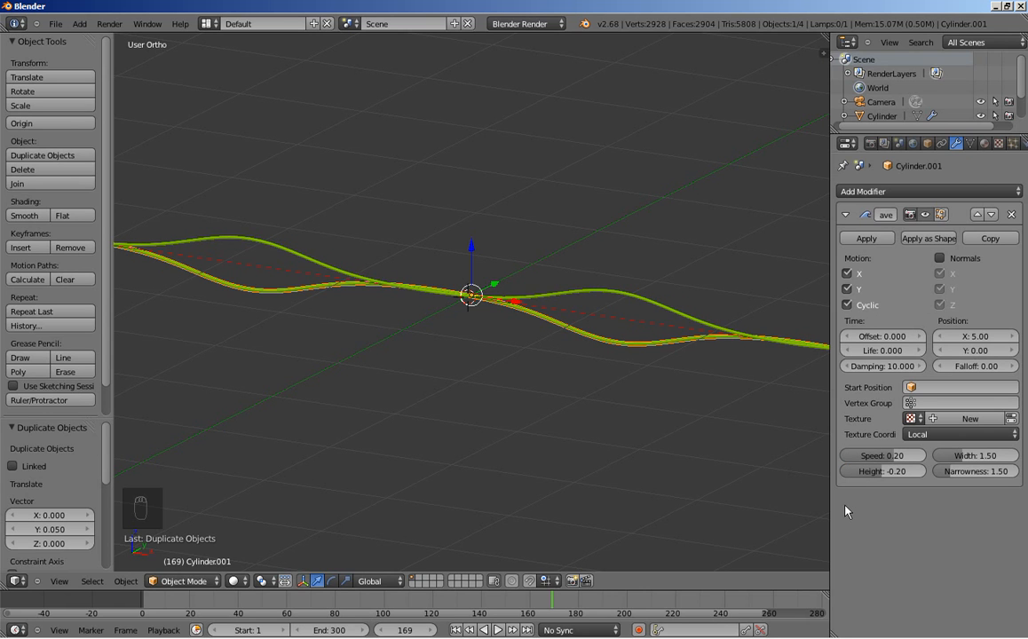
# Set the duplicate strand's wave speed to 0.21 and preview the animation from the first frame through the camera.
pyautogui.click(882, 457)
pyautogui.press('Return')
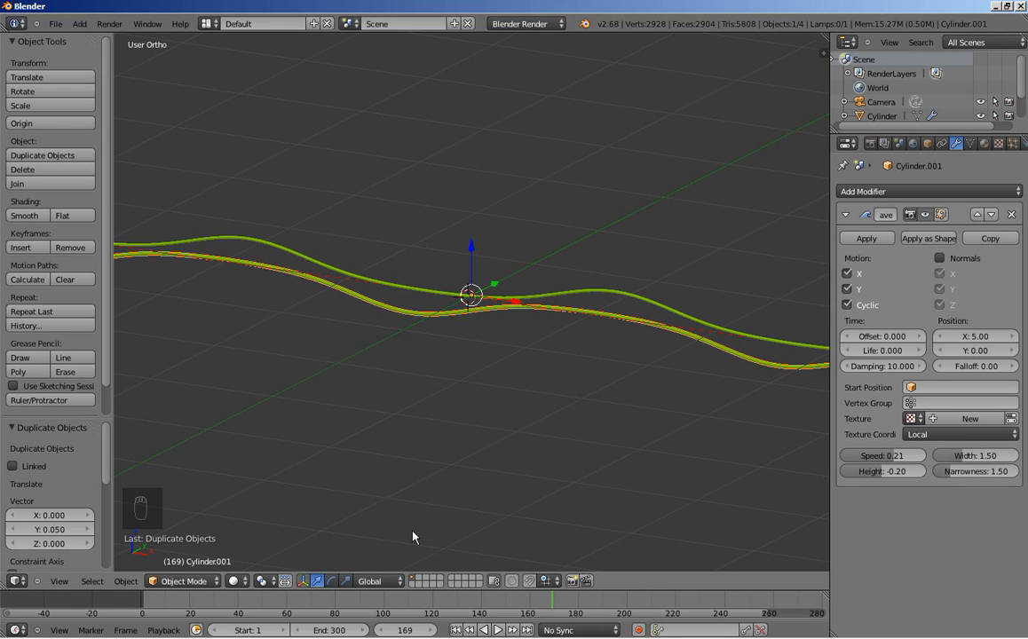
pyautogui.press('KP_0')
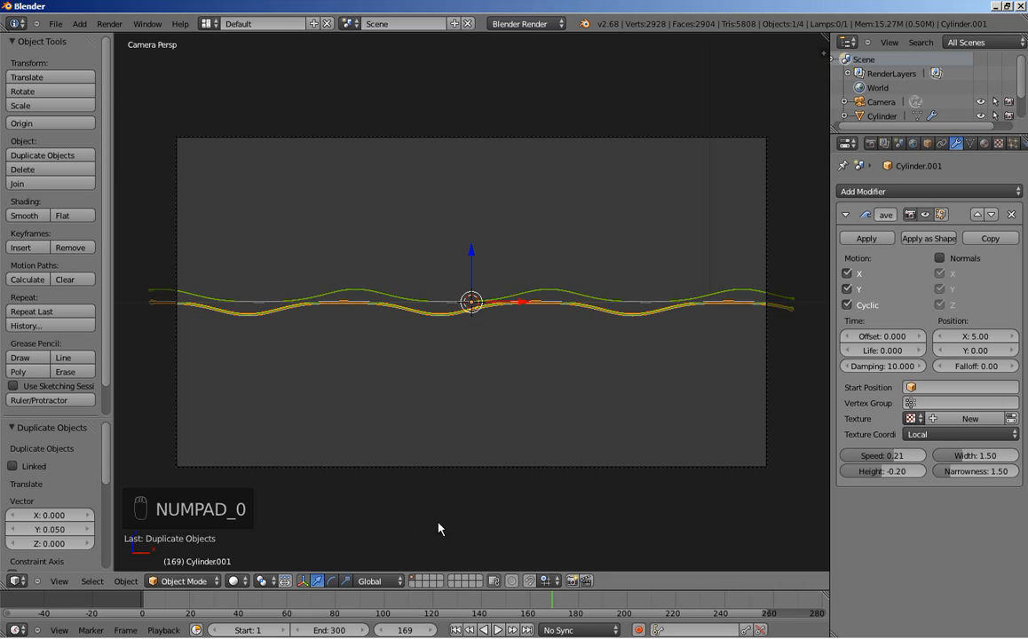
pyautogui.hotkey('shift', 'Left')
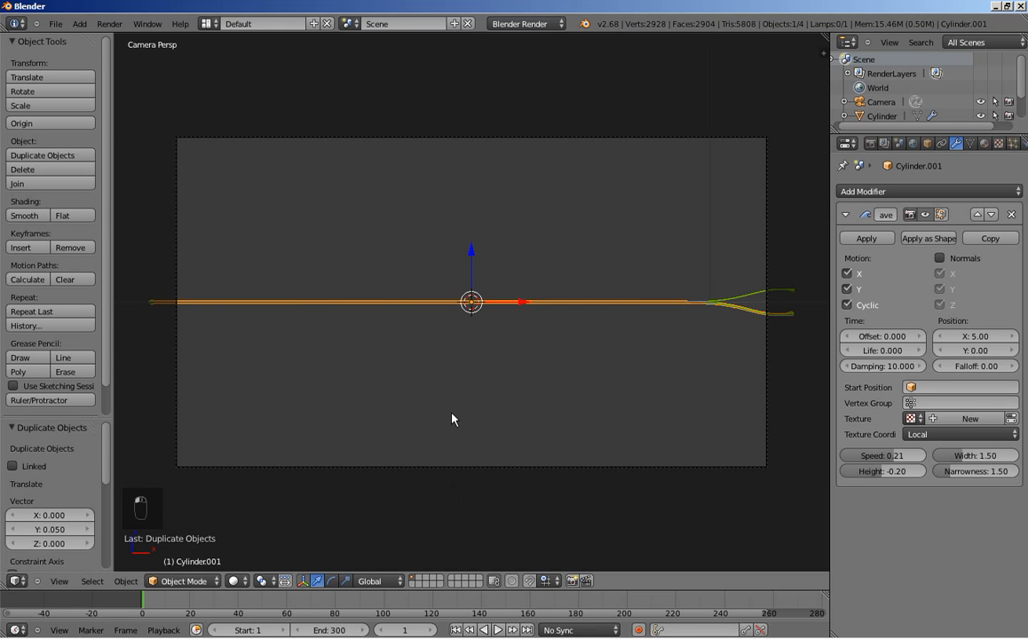
pyautogui.press('F9')
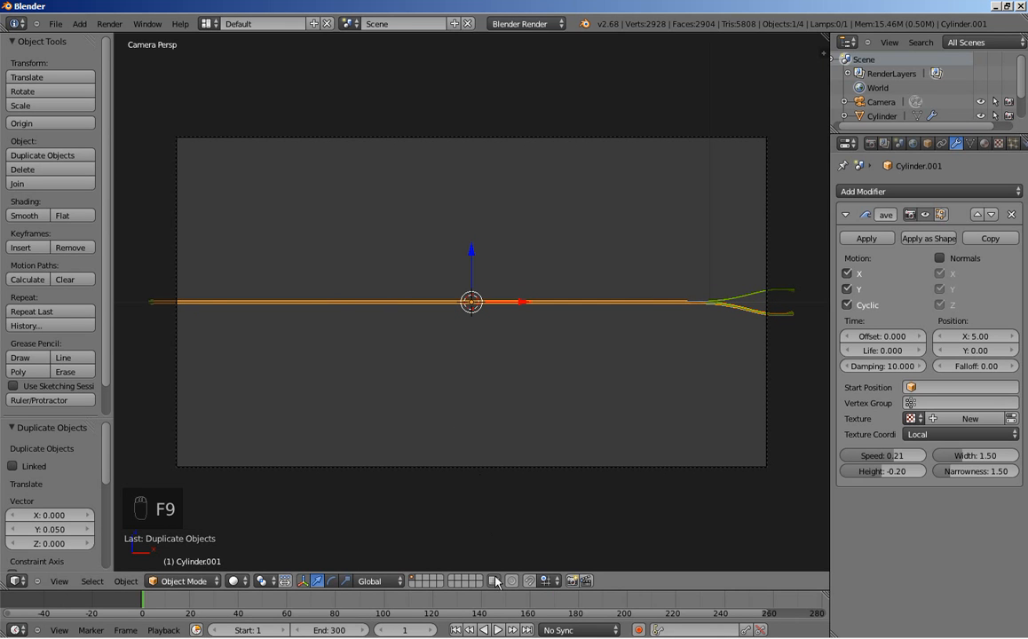
pyautogui.click(498, 630)
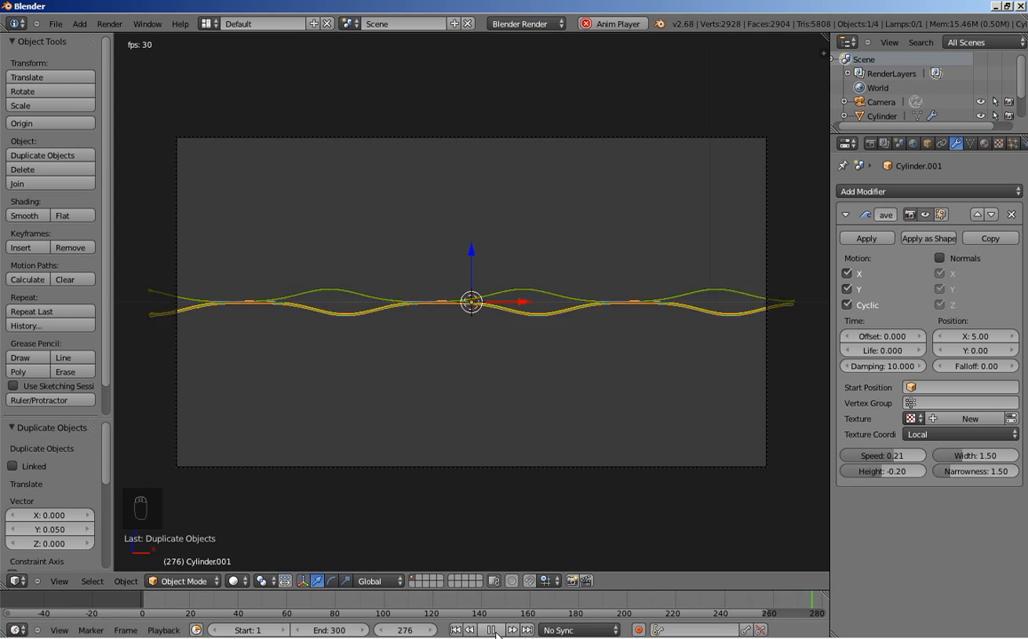
pyautogui.hotkey('alt', 'a')
# Set the duplicate strand's wave speed to 0.20 and preview the animation again from the first frame.
pyautogui.click(857, 457)
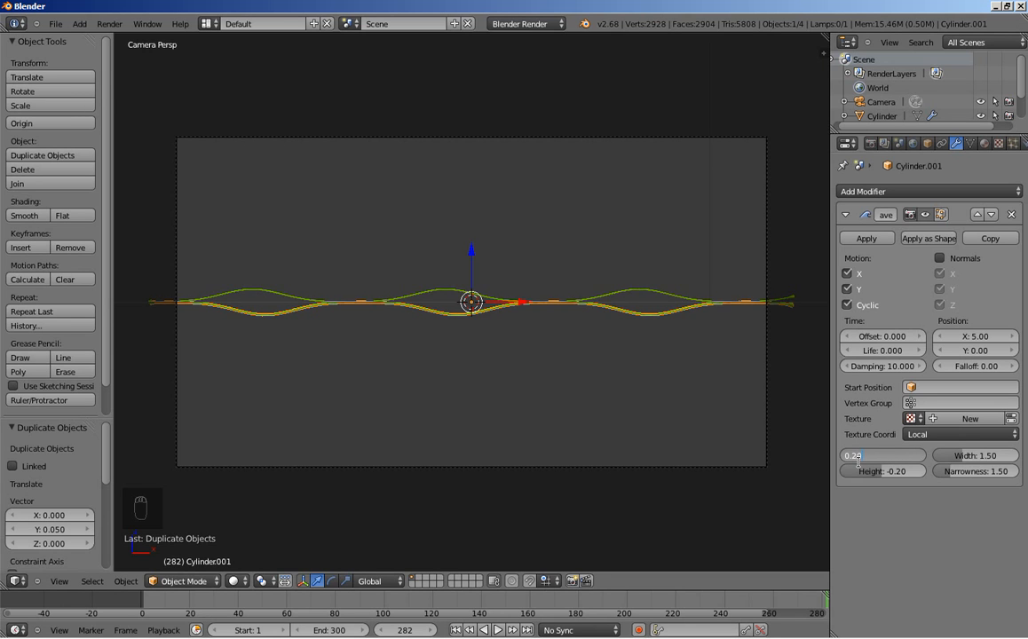
pyautogui.press('Return')
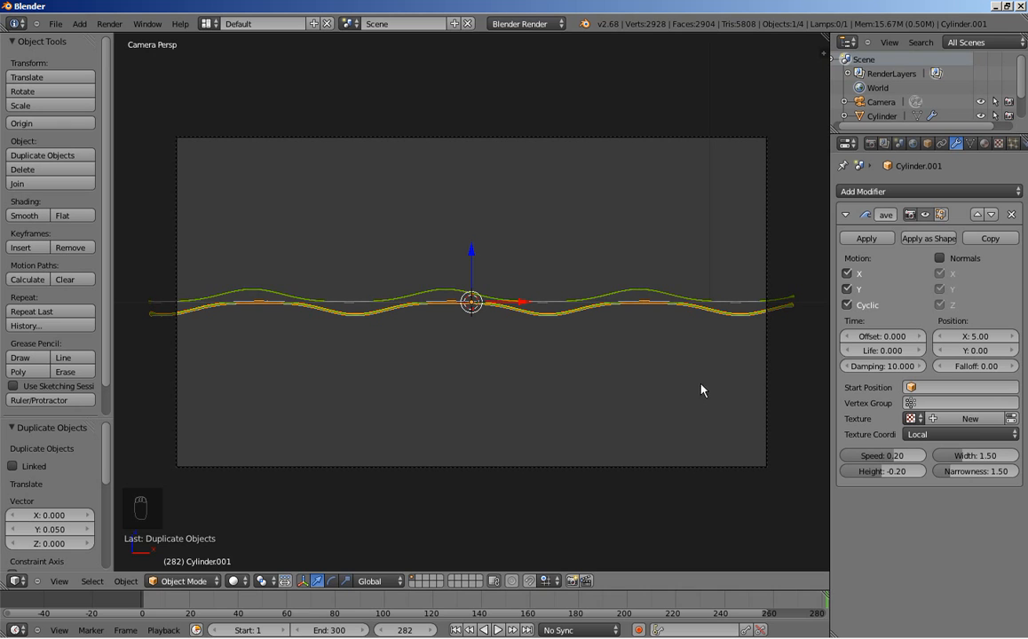
pyautogui.hotkey('shift', 'Left')
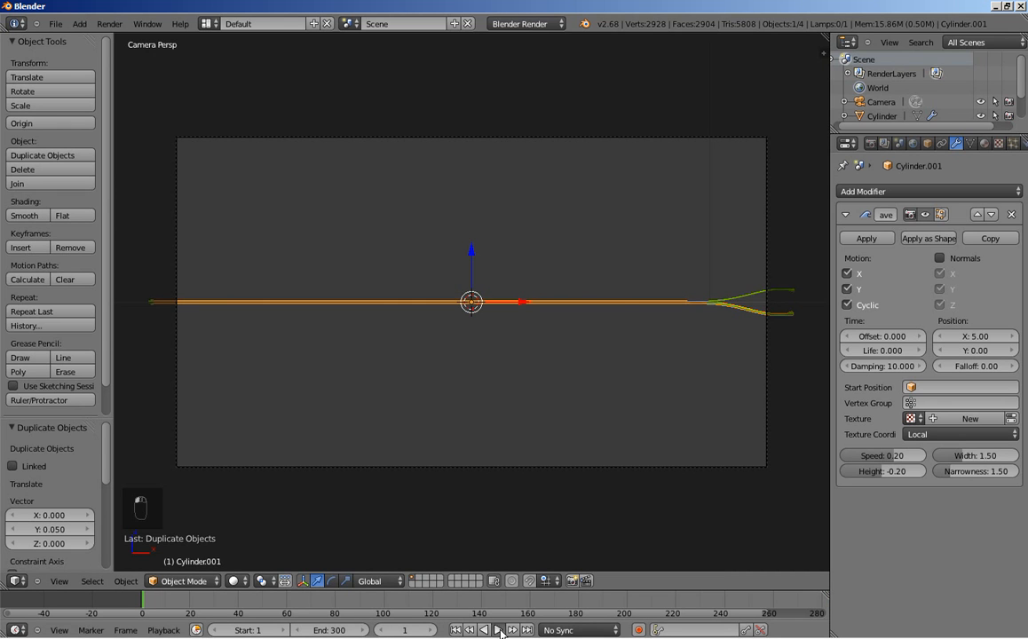
pyautogui.click(498, 630)
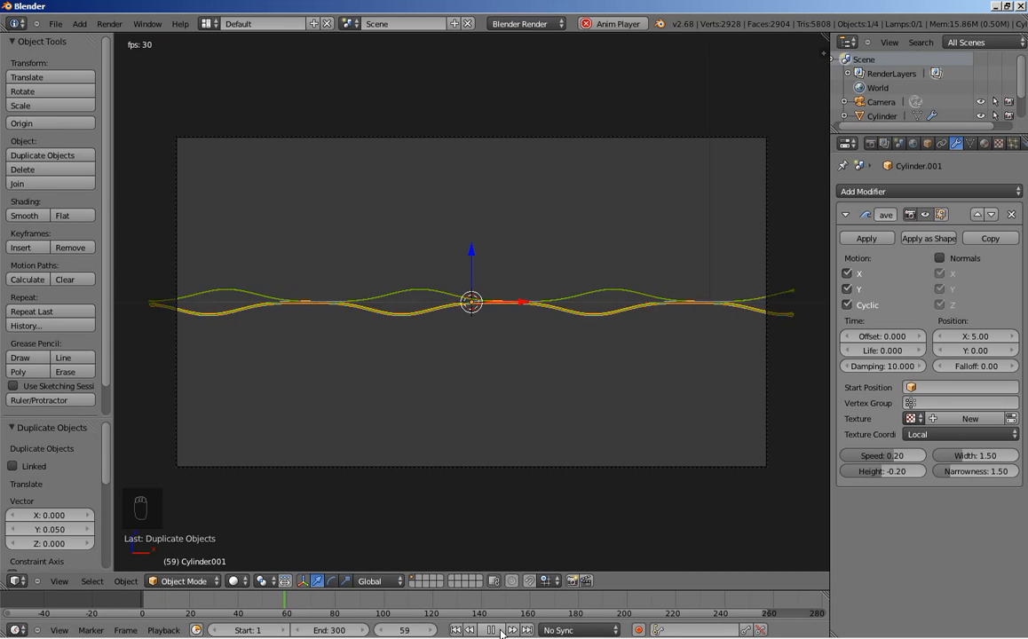
pyautogui.hotkey('alt', 'a')
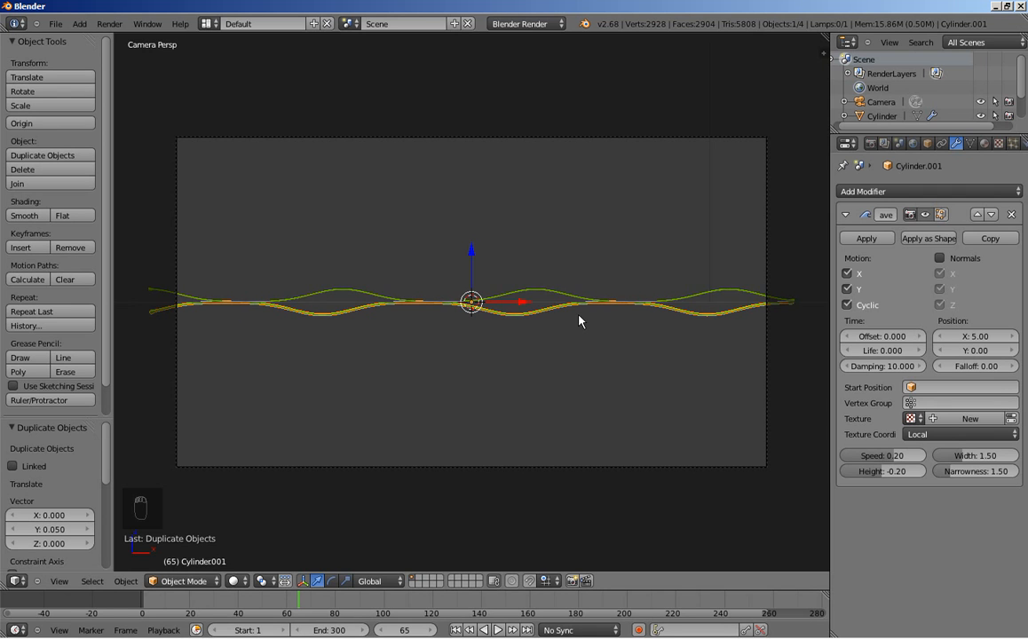
# In the top orthographic view, duplicate the second strand and offset the copy 0.05 along the global Y axis.
pyautogui.press('KP_7')
pyautogui.scroll(4, 456, 329)
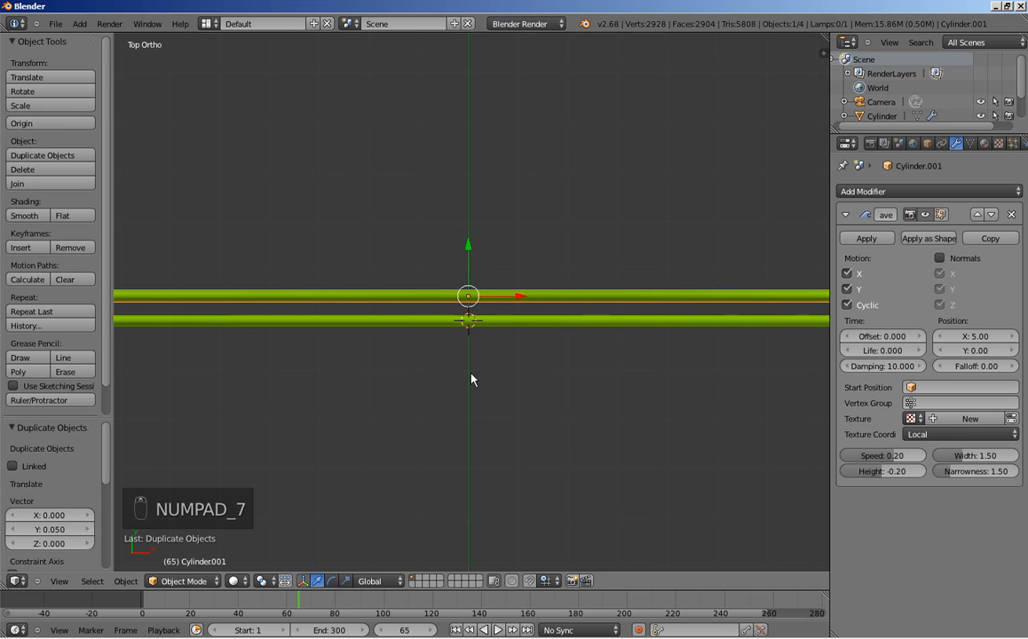
pyautogui.hotkey('shift', 'd')
pyautogui.press('y')
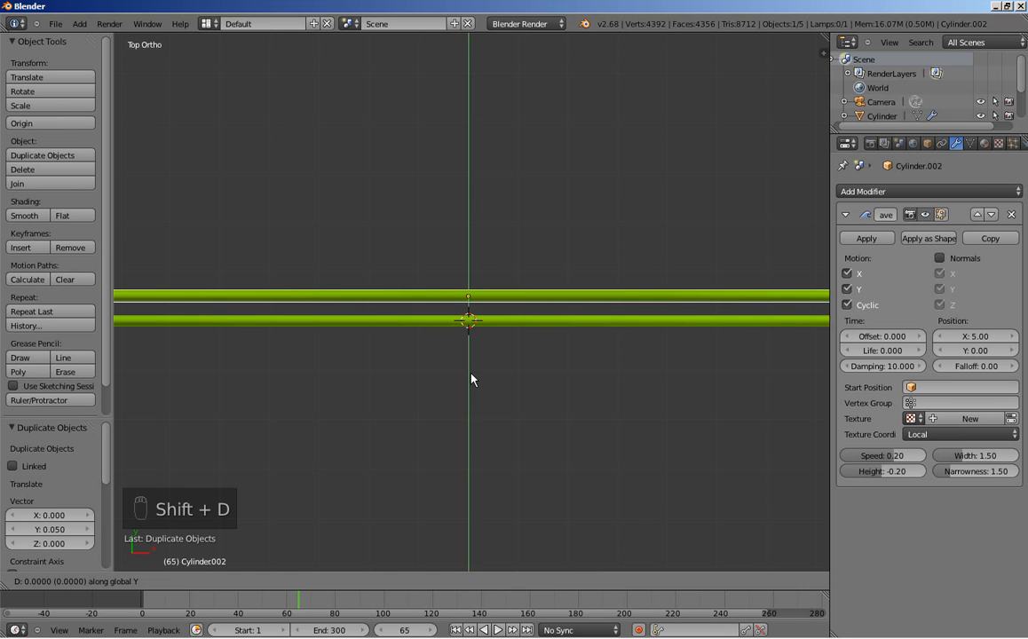
pyautogui.click(470, 351)
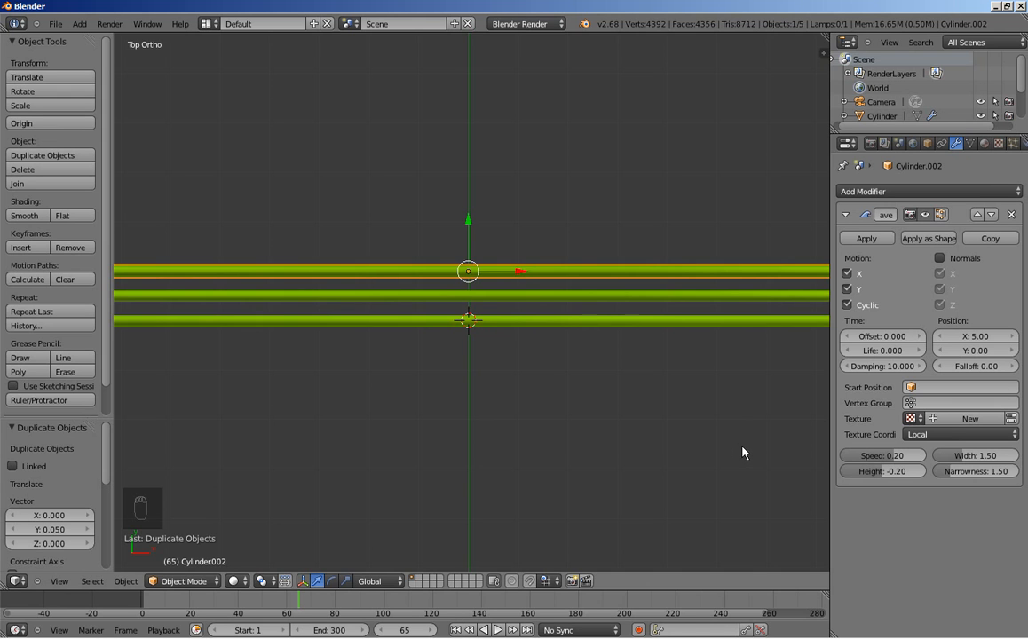
# Set the third strand's Wave modifier height to 0.30 and its speed to 0.15, checking through the camera.
pyautogui.press('KP_0')
pyautogui.click(886, 470)
pyautogui.write('0.3')
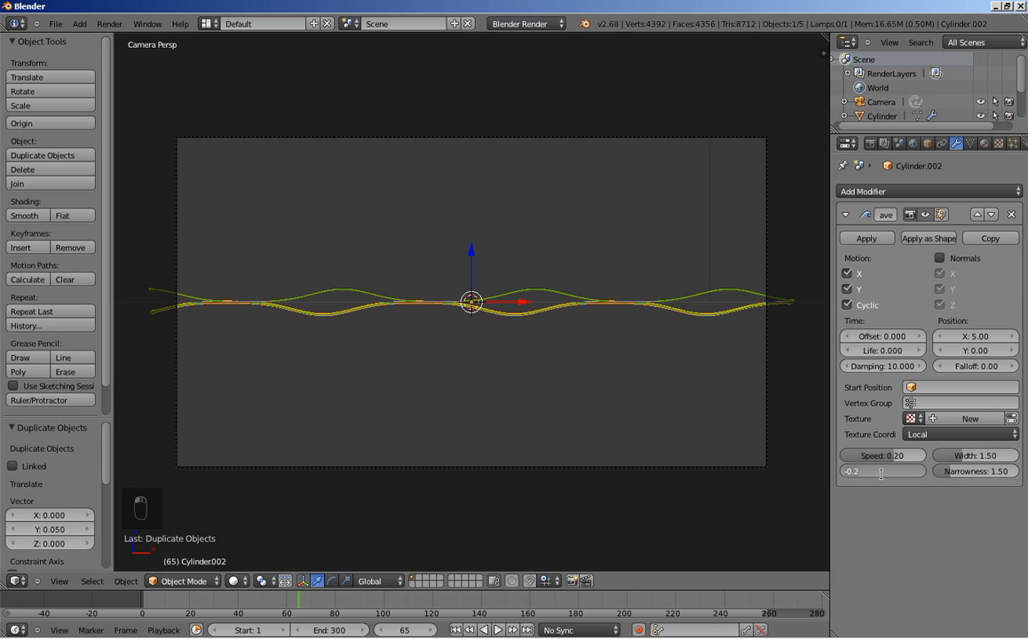
pyautogui.press('Return')
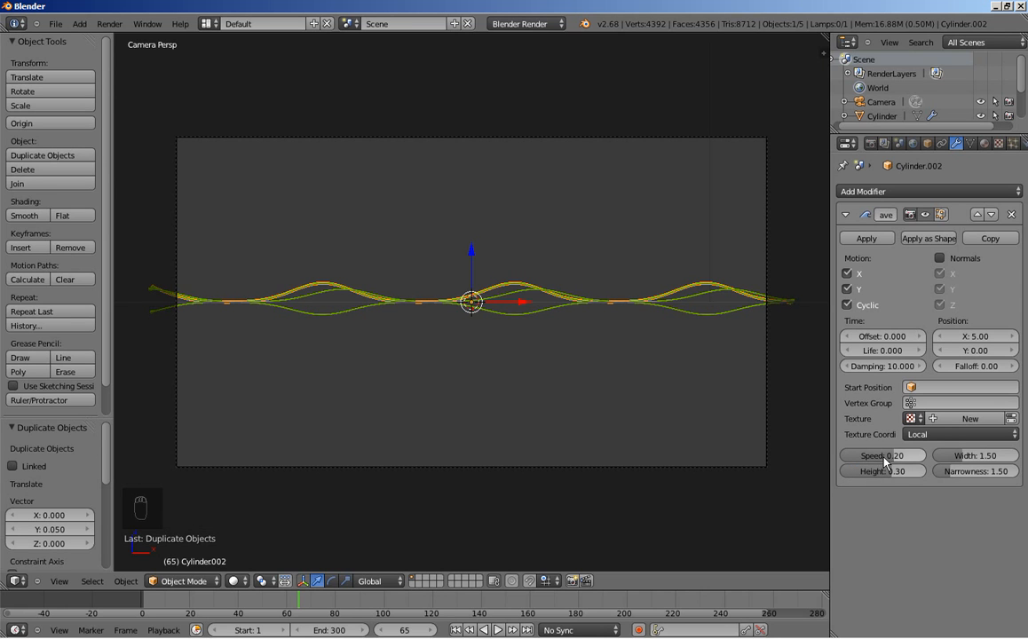
pyautogui.click(852, 459)
pyautogui.press('Return')
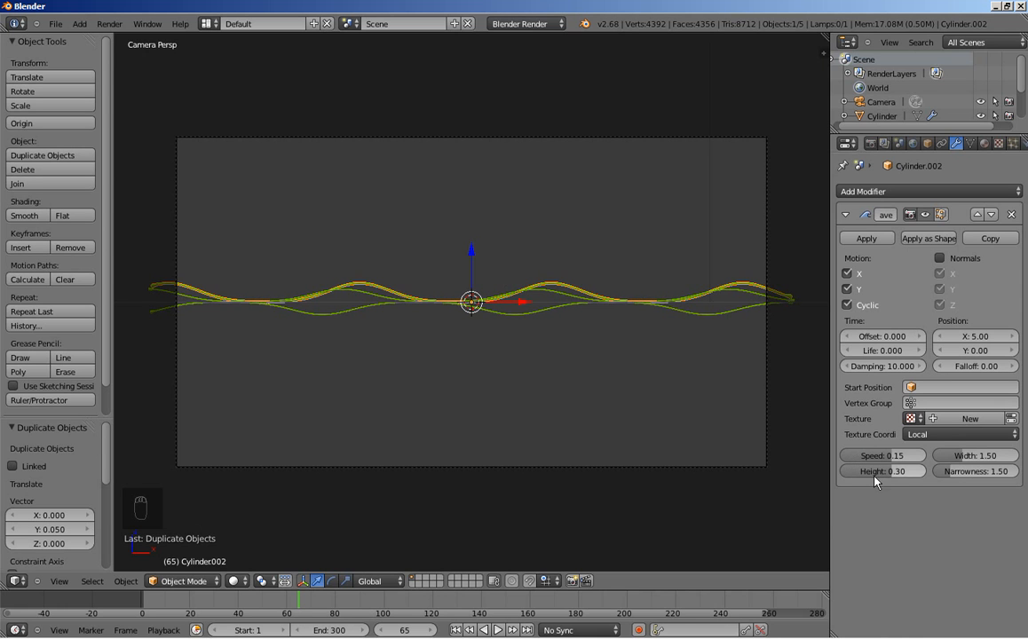
# Duplicate the third strand in the top orthographic view and place the copy 0.05 further along the Y axis.
pyautogui.press('KP_7')
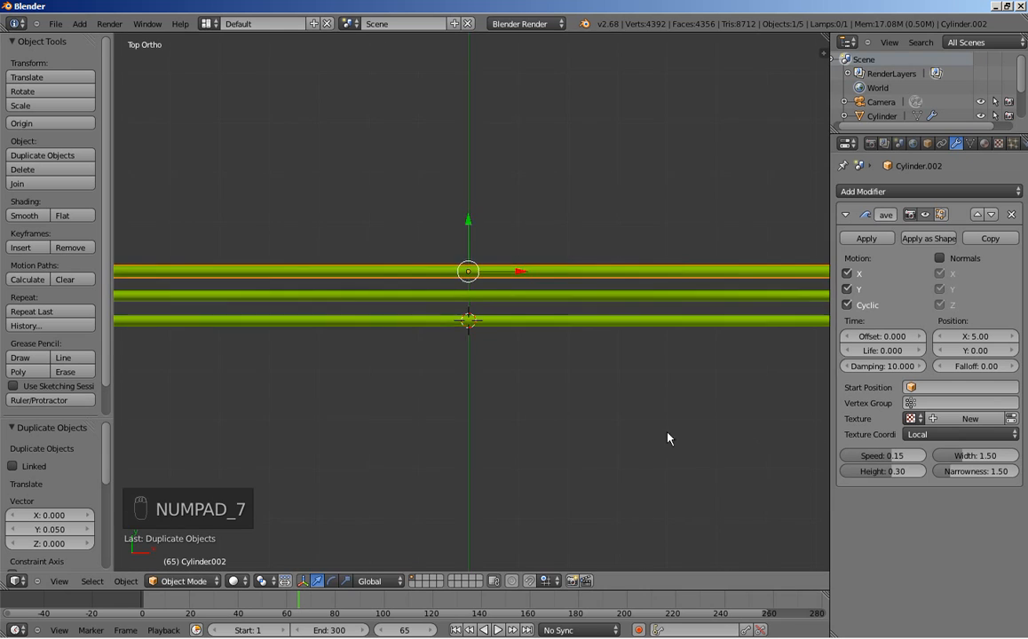
pyautogui.hotkey('shift', 'd')
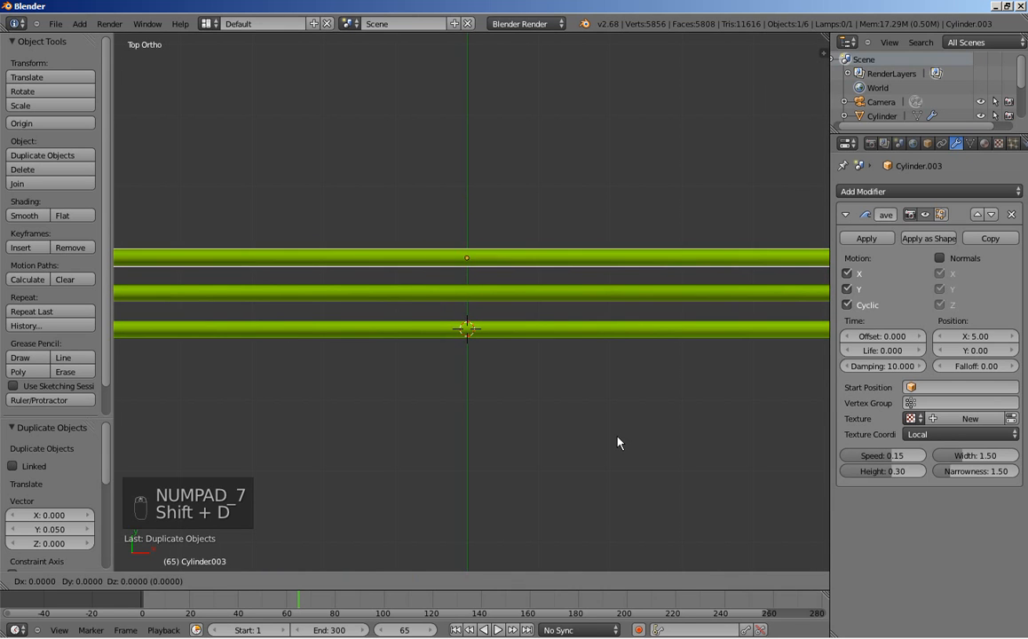
pyautogui.click(613, 407)
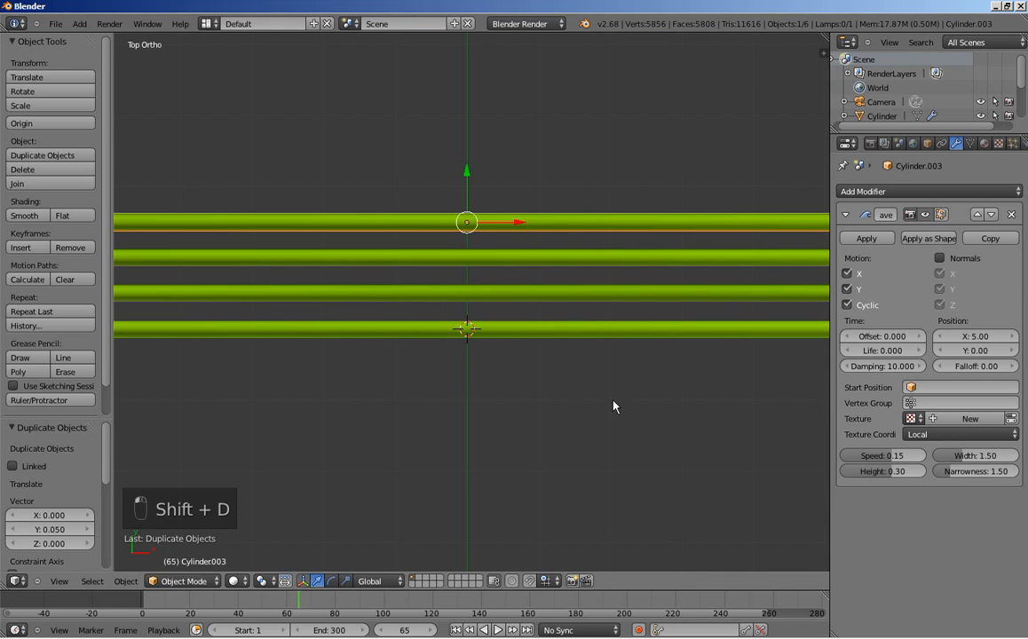
# Set the fourth strand's Wave modifier height to -0.30 and its width to 1.55.
pyautogui.click(879, 472)
pyautogui.click(843, 472)
pyautogui.write('-0.3')
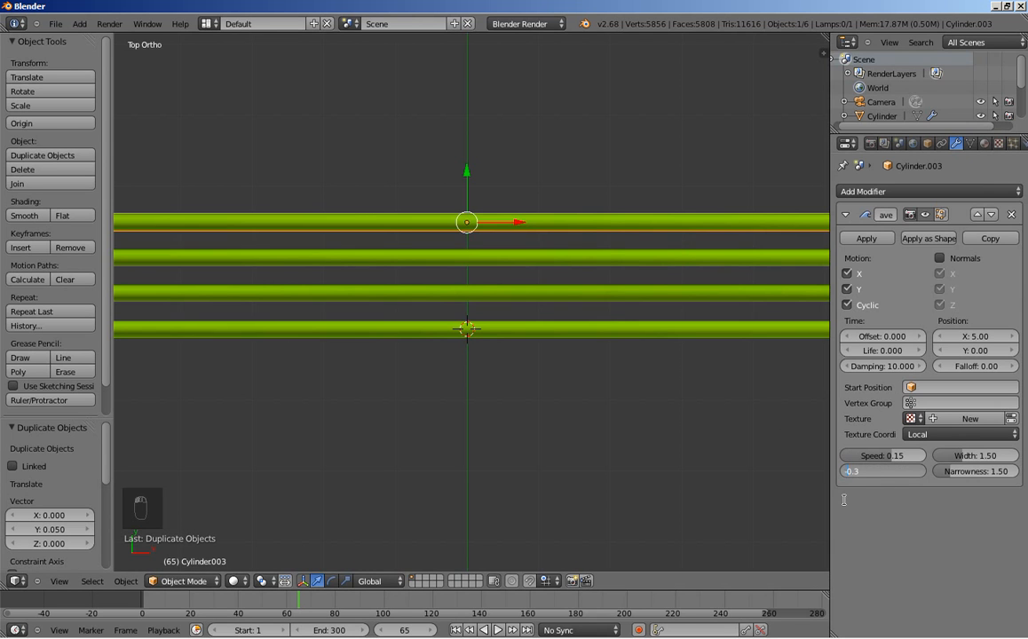
pyautogui.press('Return')
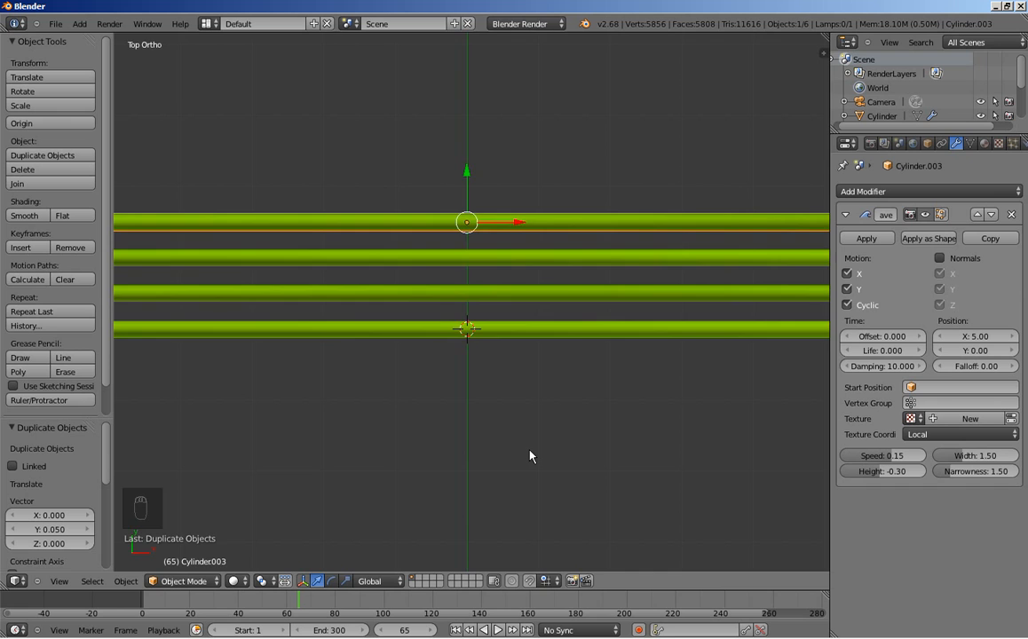
pyautogui.press('KP_0')
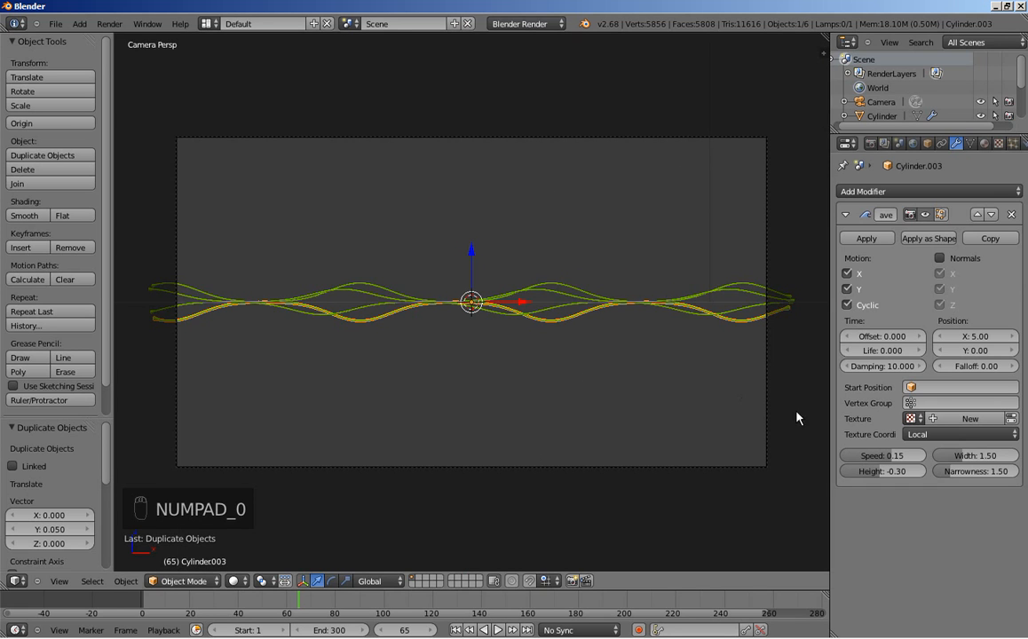
pyautogui.click(950, 460)
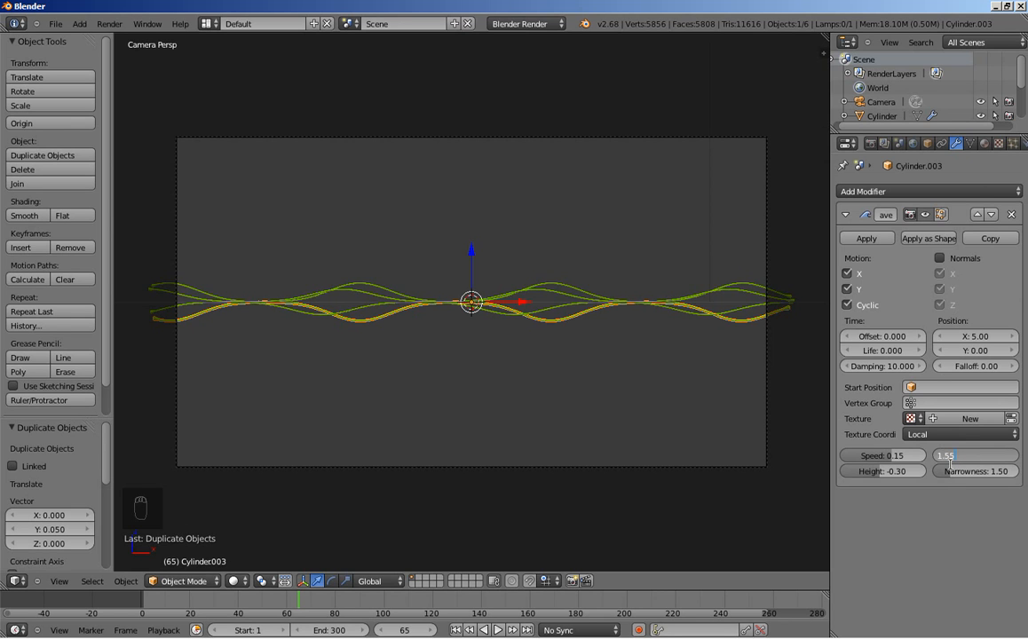
pyautogui.press('Return')
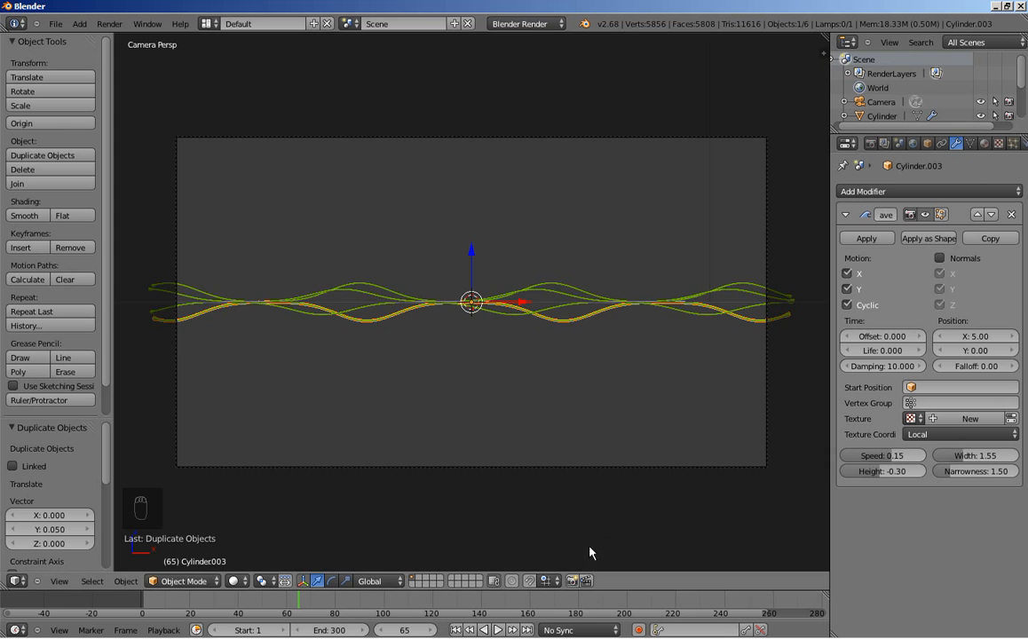
# Play the four-strand animation from the first frame in the camera view, and stop it.
pyautogui.click(458, 630)
pyautogui.click(498, 629)
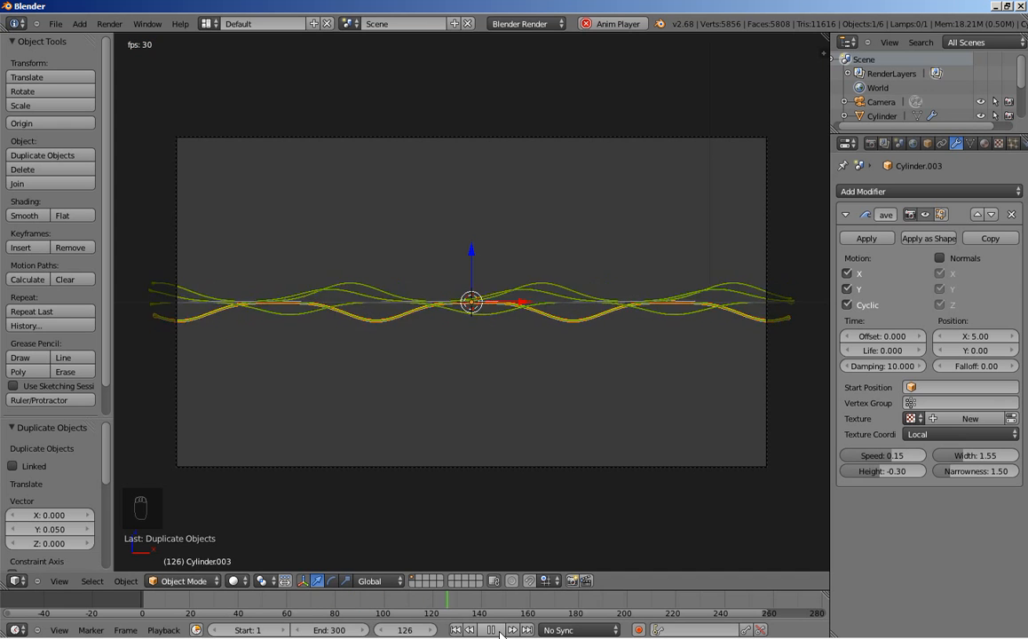
pyautogui.click(497, 631)
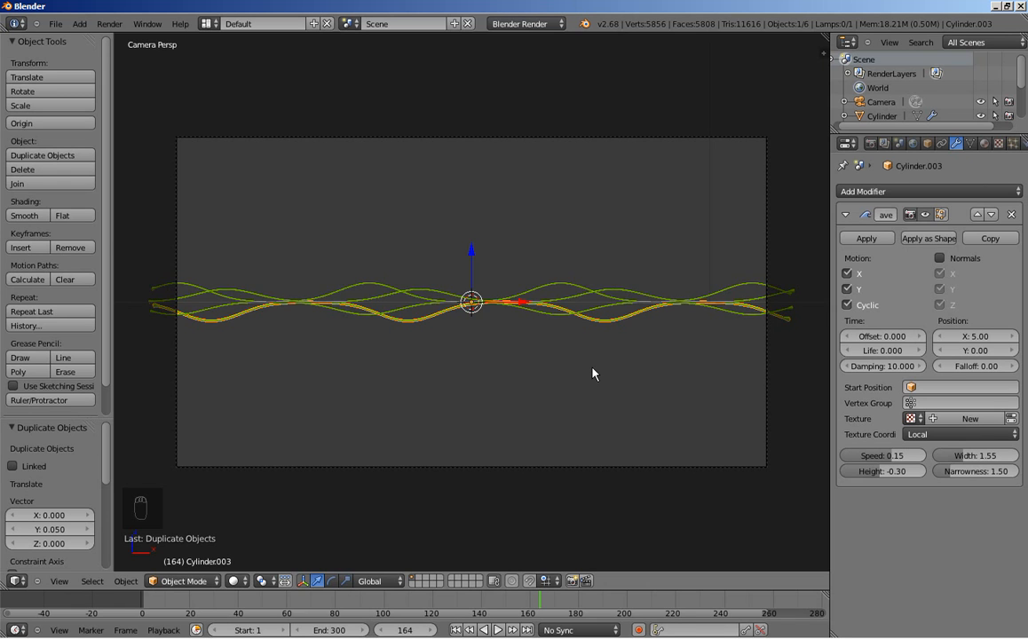
# Create a fifth strand by duplicating the fourth one in the top view, moved 0.05 along the global Y axis.
pyautogui.press('KP_7')
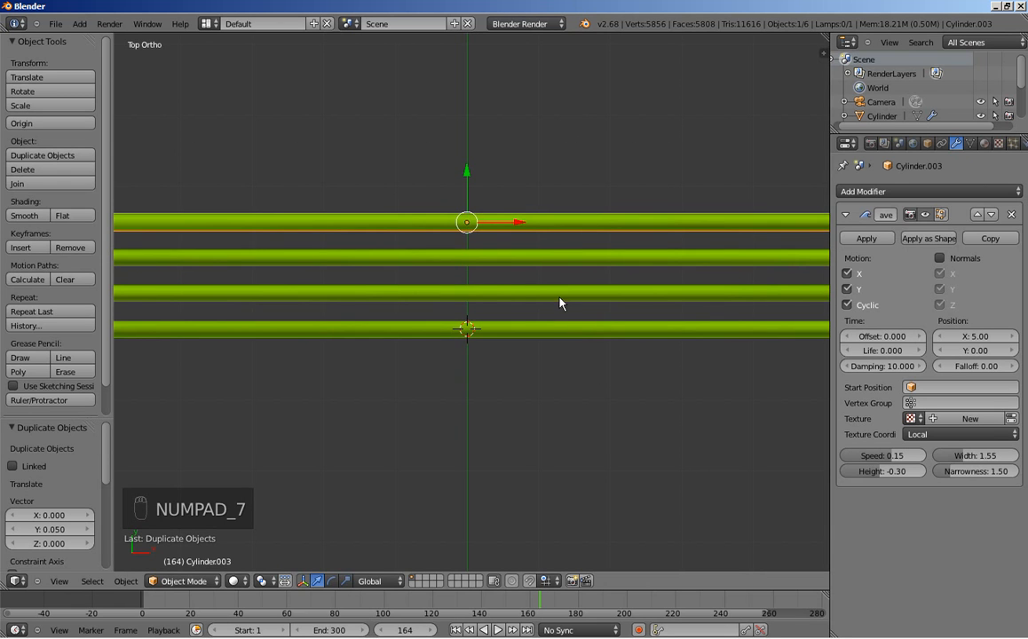
pyautogui.hotkey('shift', 'd')
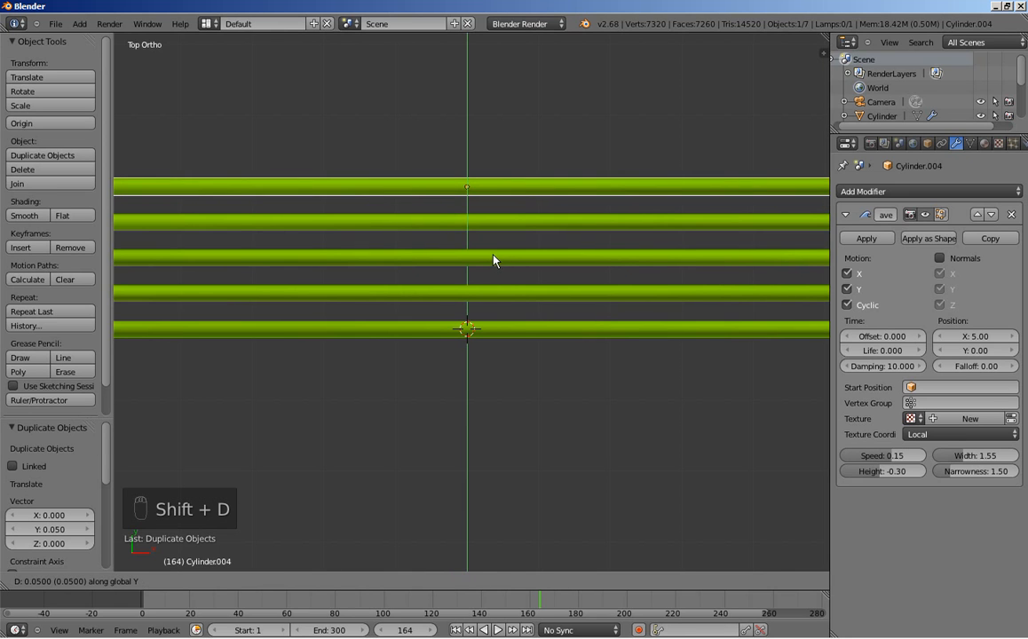
pyautogui.click(493, 260)
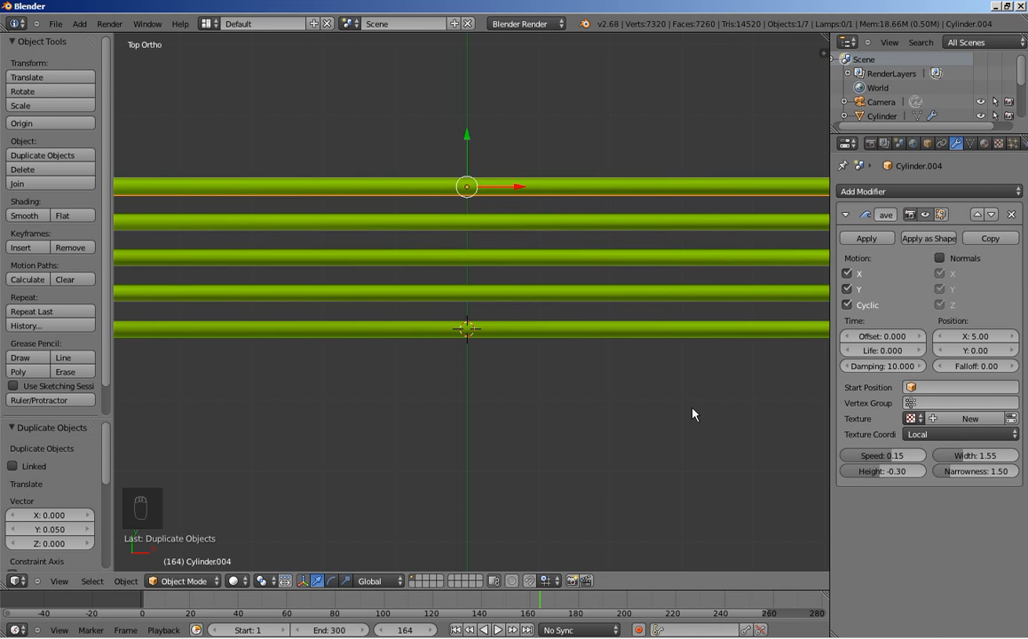
# In the camera view, assign a new texture to the fifth strand's Wave modifier and inspect the strand up close.
pyautogui.press('KP_0')
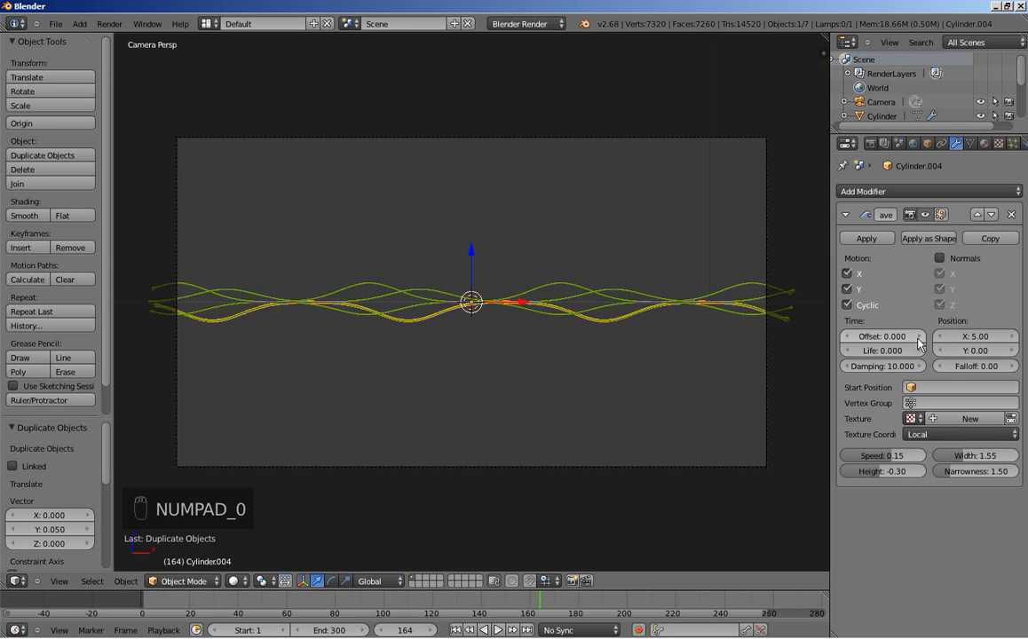
pyautogui.click(950, 419)
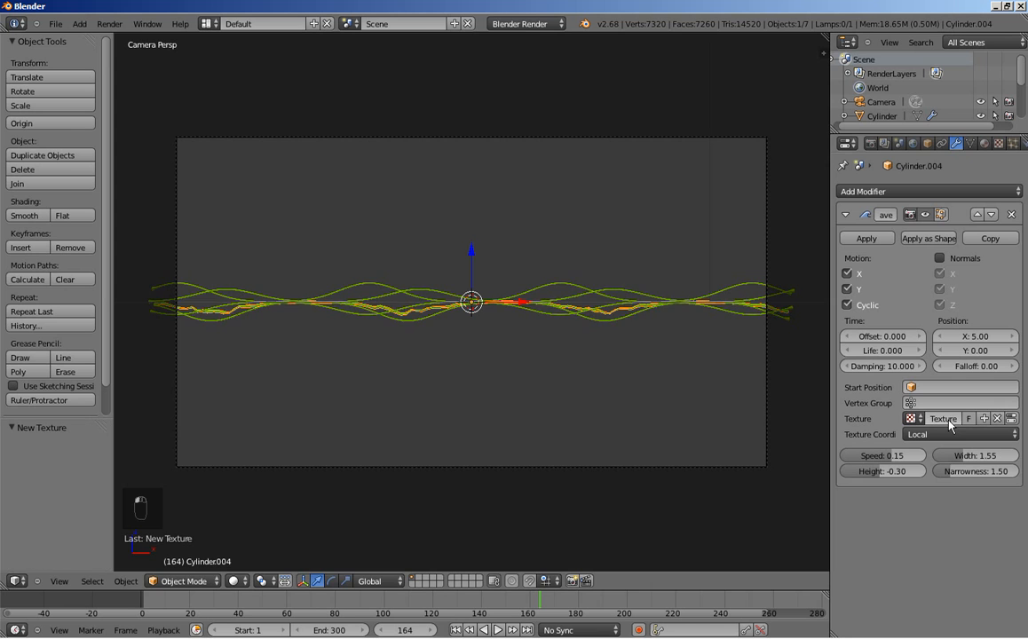
pyautogui.scroll(3, 436, 444)
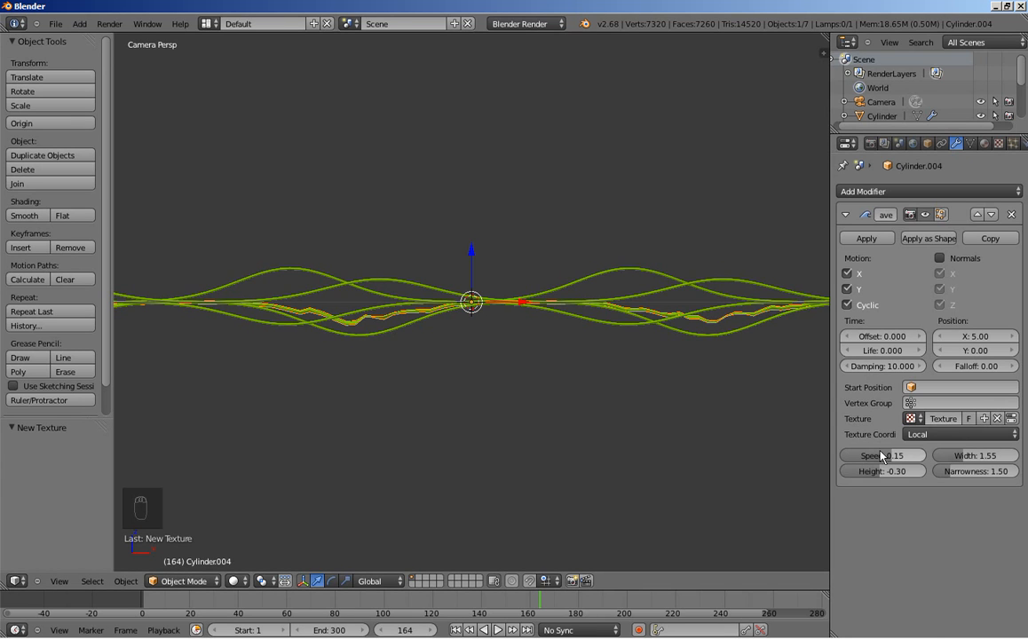
# Set the fifth strand's wave height to 1.00 and add a Subdivision Surface modifier to it.
pyautogui.click(885, 474)
pyautogui.press('BackSpace')
pyautogui.press('BackSpace')
pyautogui.press('BackSpace')
pyautogui.press('BackSpace')
pyautogui.write('1')
pyautogui.press('Return')
pyautogui.scroll(-3, 497, 470)
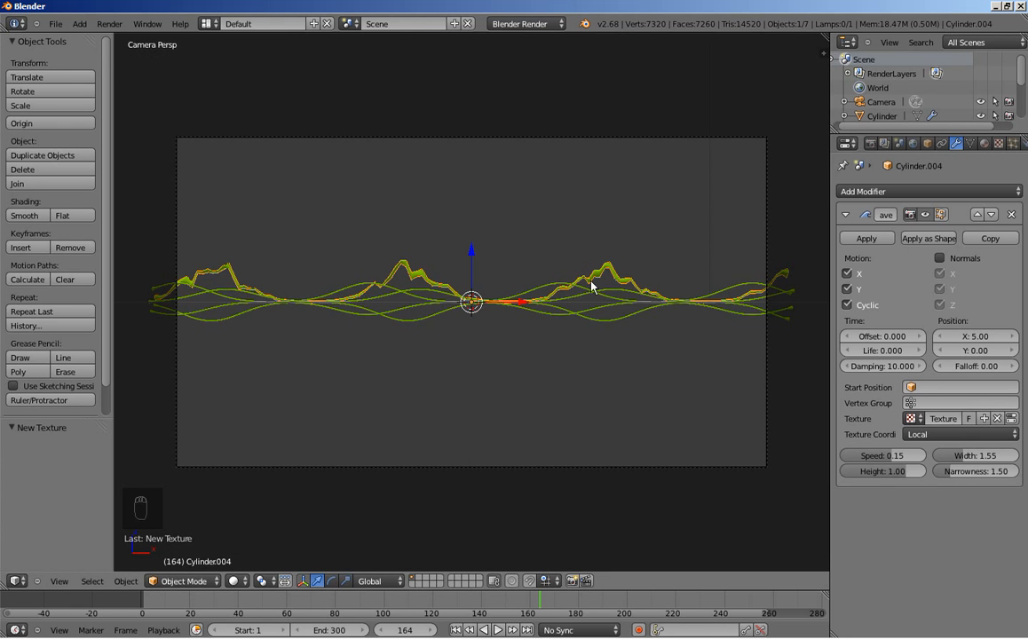
pyautogui.click(886, 191)
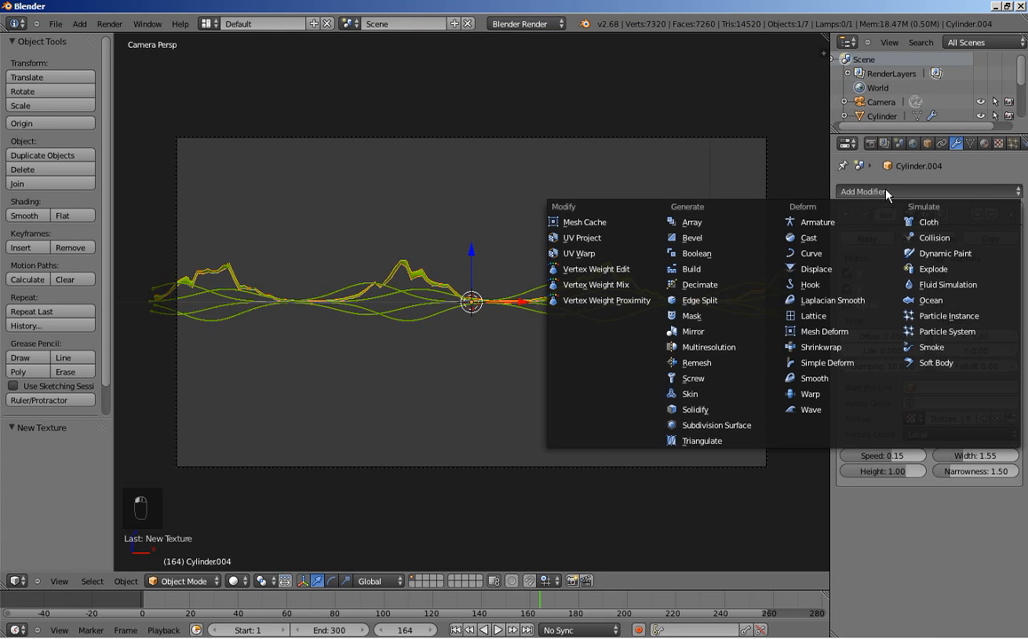
pyautogui.click(750, 425)
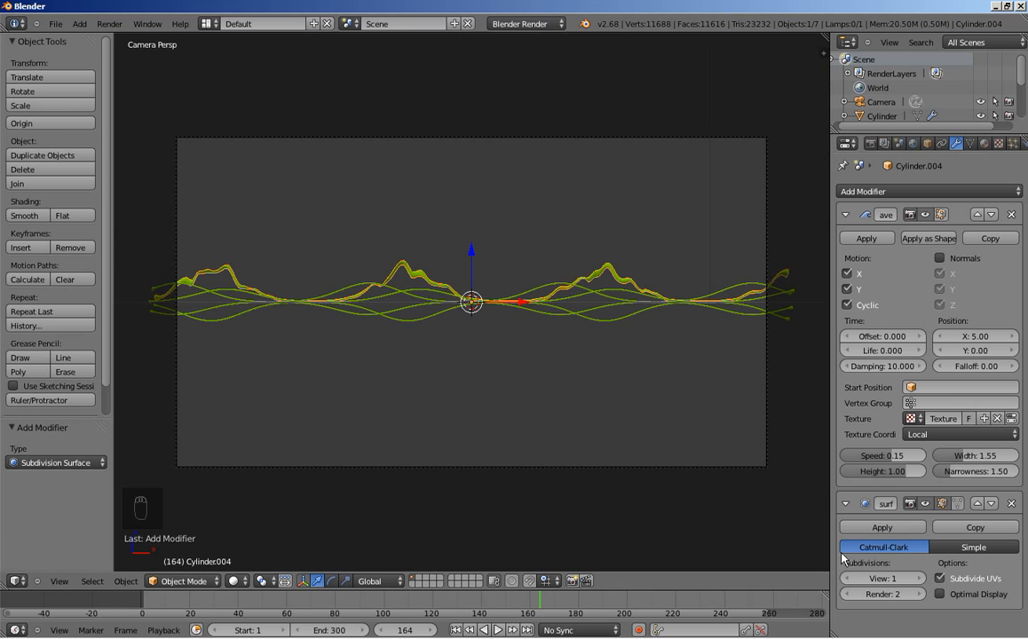
# Set the Subdivision Surface render level to 1, and play the animation from the first frame and stop it.
pyautogui.click(847, 594)
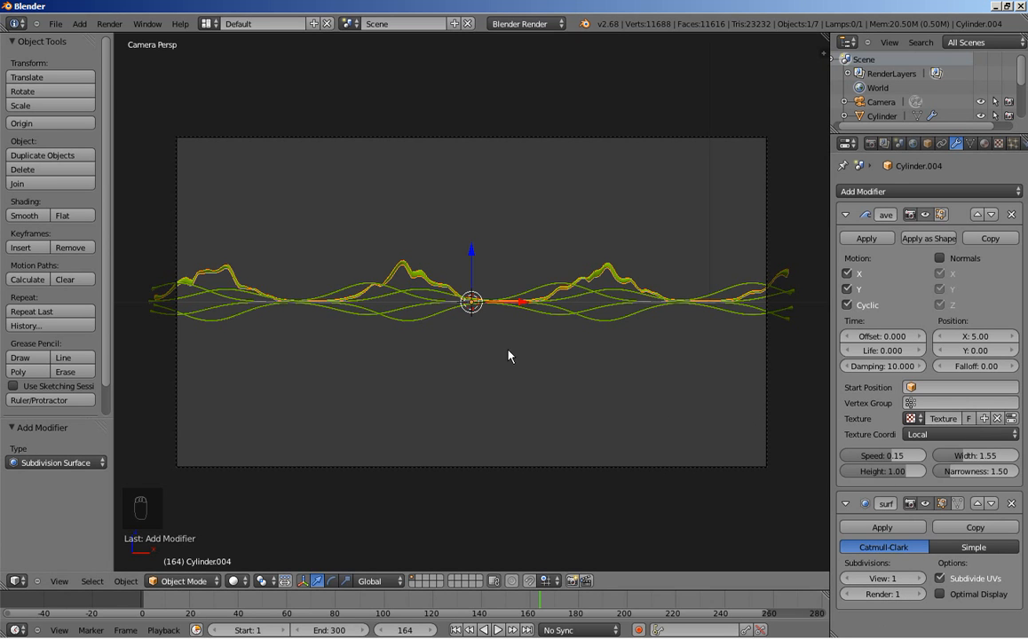
pyautogui.click(453, 630)
pyautogui.click(497, 630)
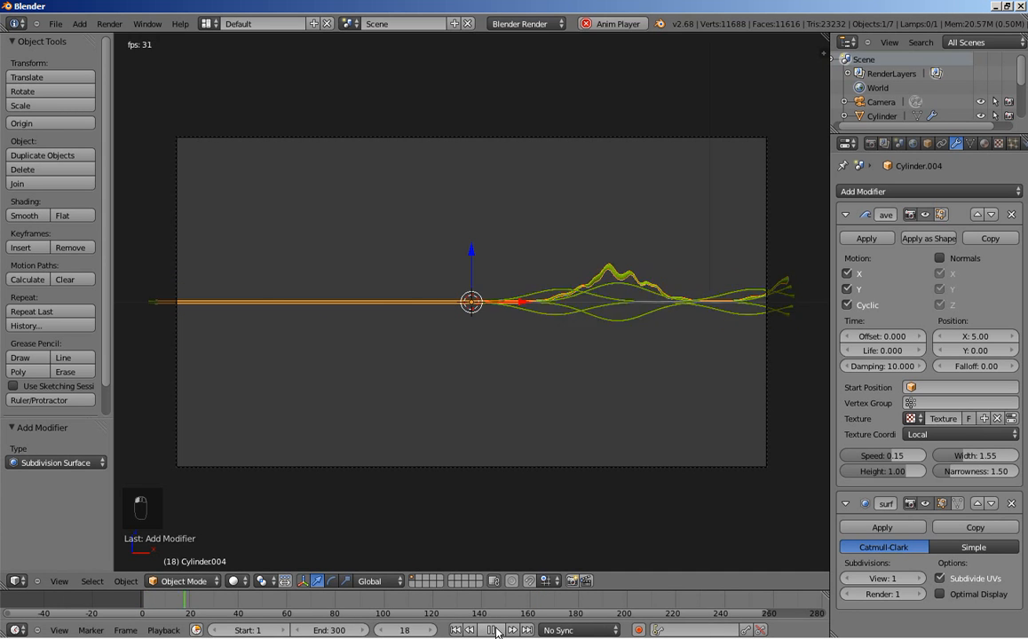
pyautogui.click(493, 631)
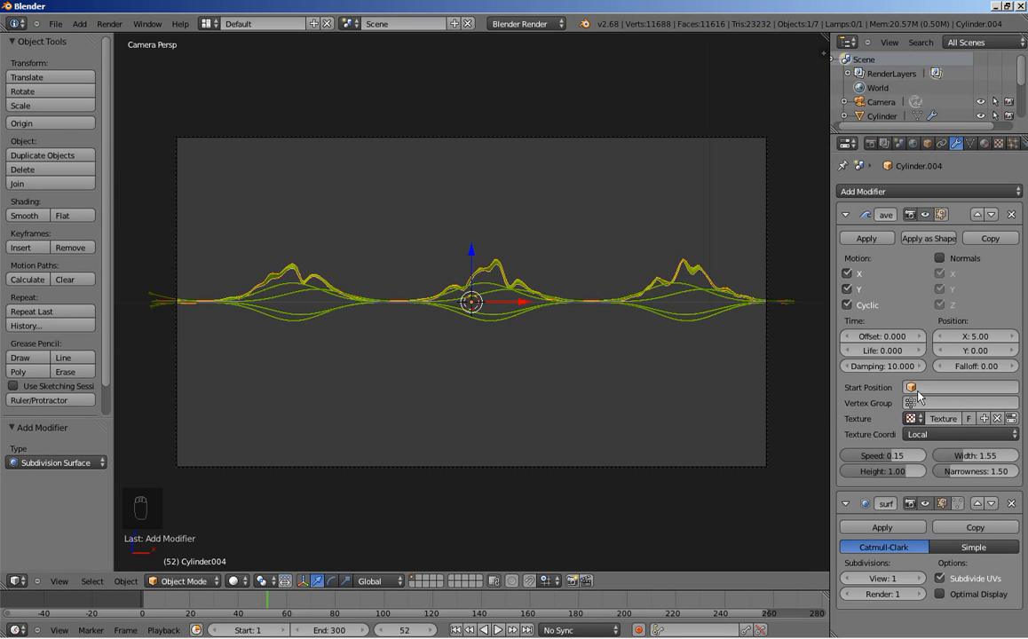
# Set the fifth strand's wave speed to 0.12, and replay the animation from the first frame and stop it.
pyautogui.click(866, 457)
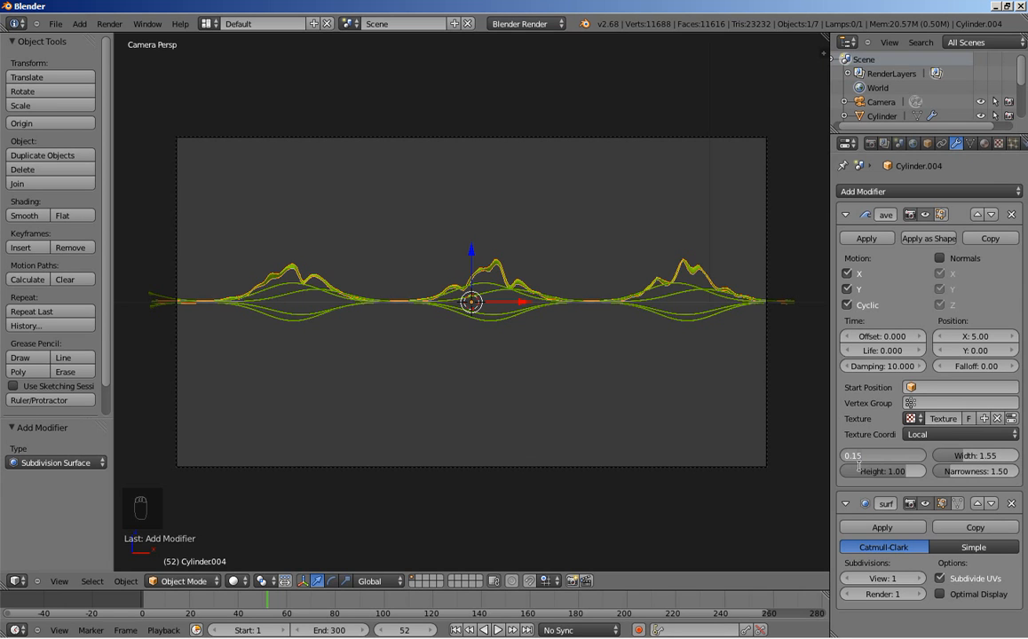
pyautogui.write('0.12')
pyautogui.press('Return')
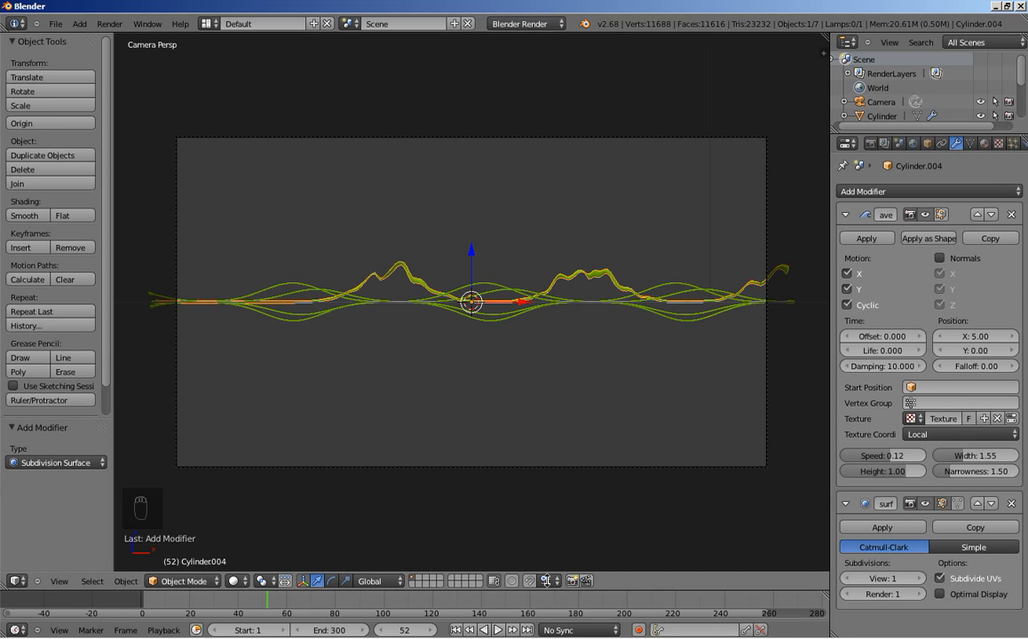
pyautogui.click(458, 630)
pyautogui.click(498, 631)
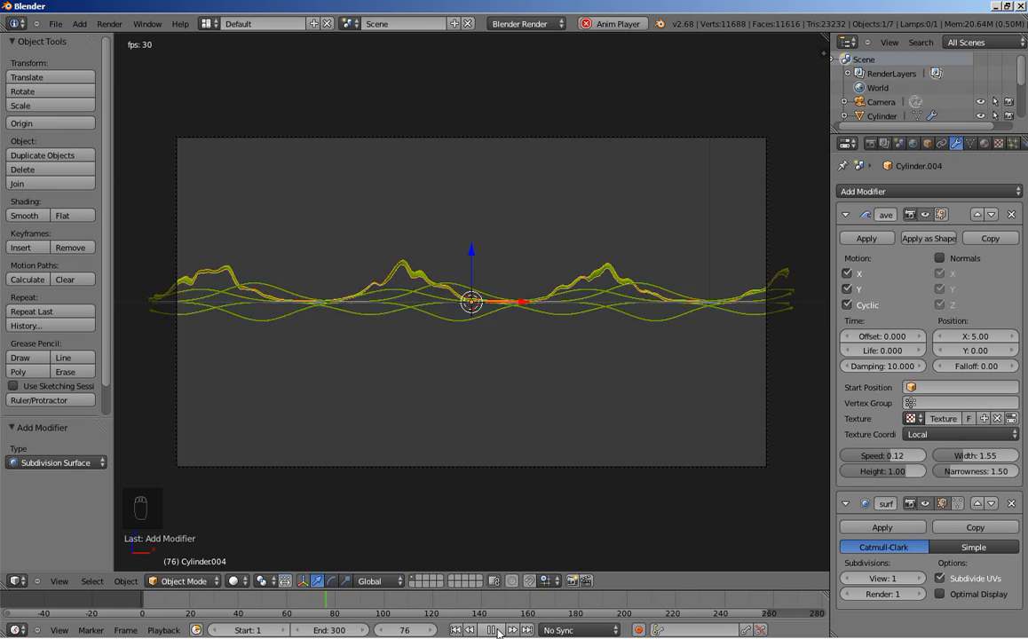
pyautogui.click(498, 631)
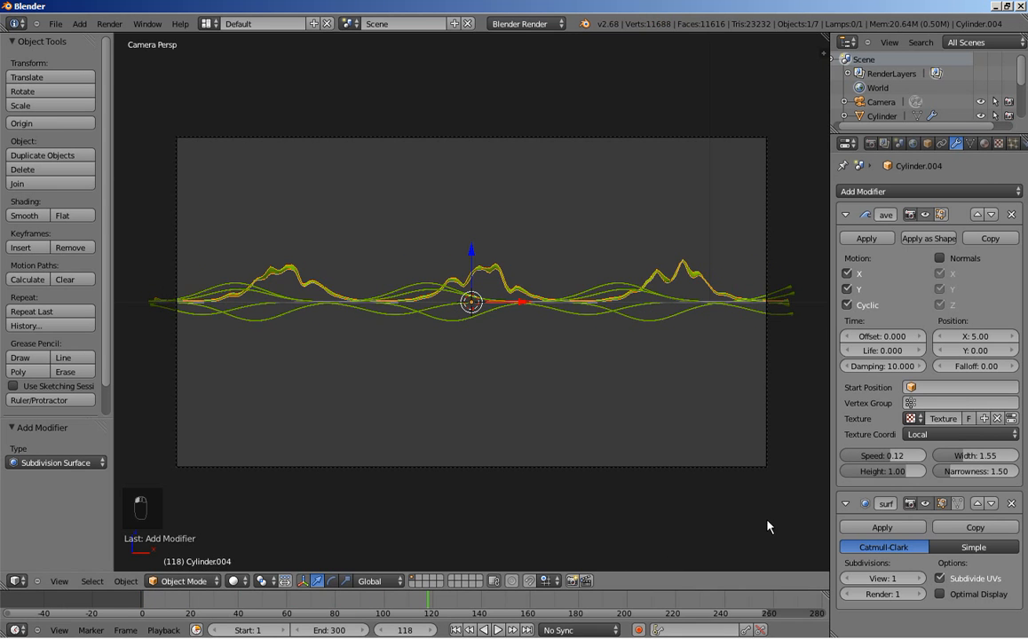
# Set the fifth strand's wave height to 1.20.
pyautogui.click(877, 472)
pyautogui.write('1.2')
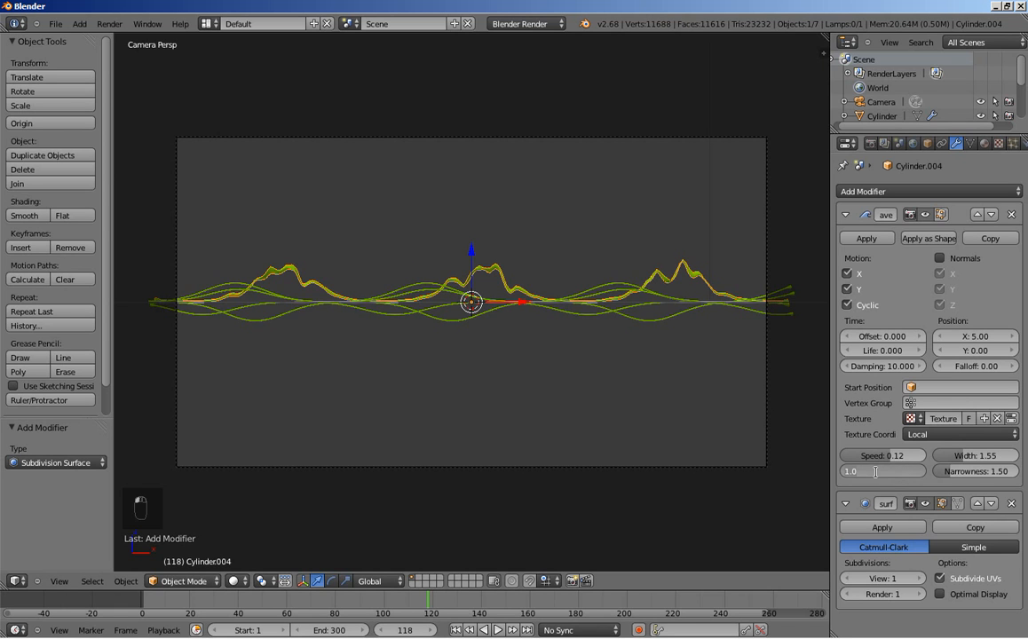
pyautogui.press('Return')
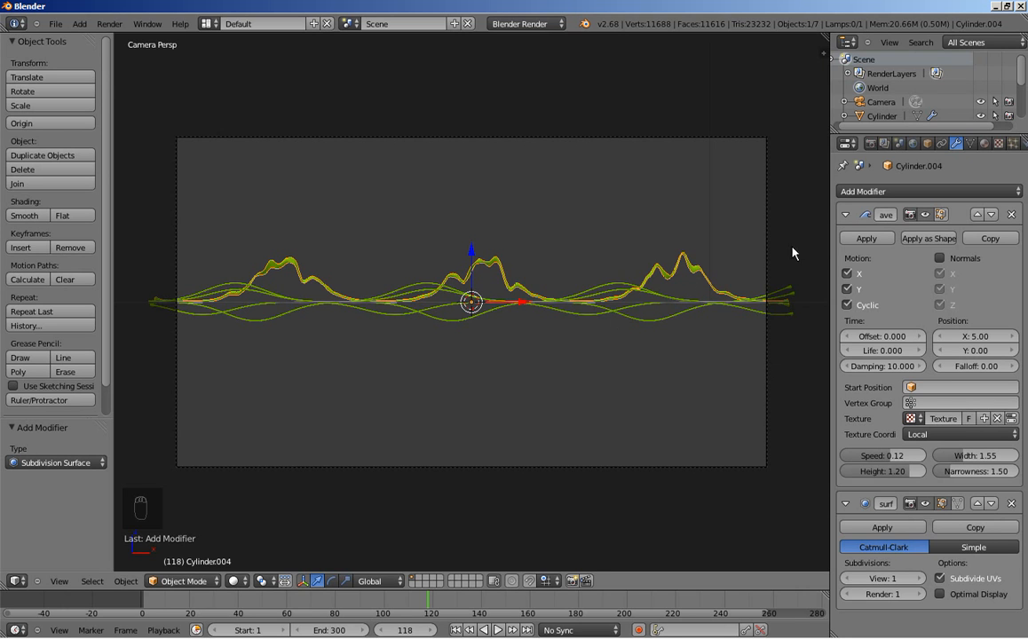
# Add an icosphere mesh with 1 subdivision at the scene's center.
pyautogui.click(1012, 144)
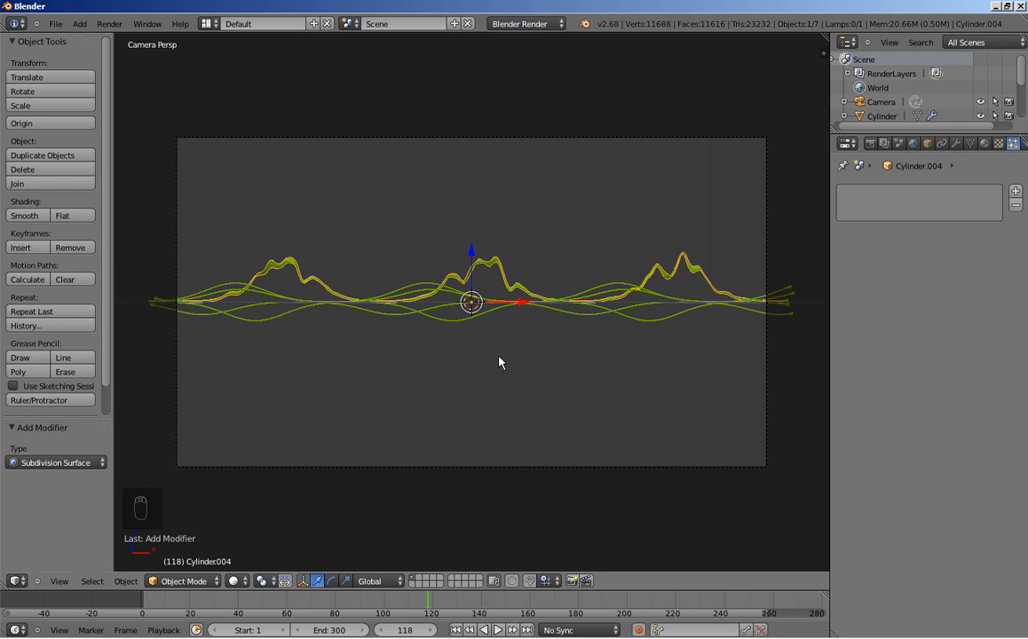
pyautogui.hotkey('shift', 'a')
pyautogui.moveTo(500, 358)
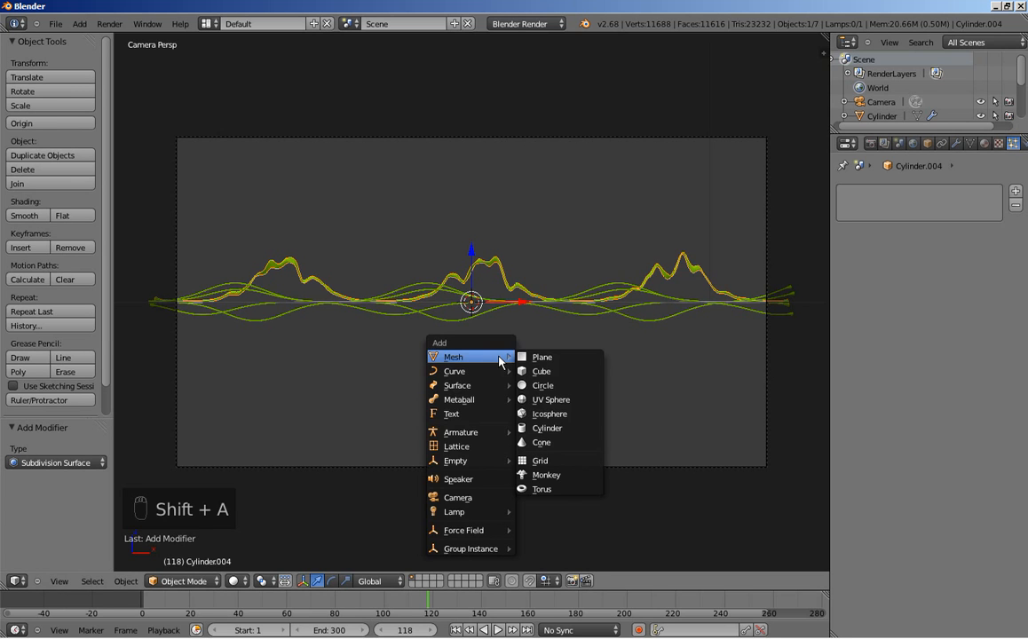
pyautogui.click(550, 415)
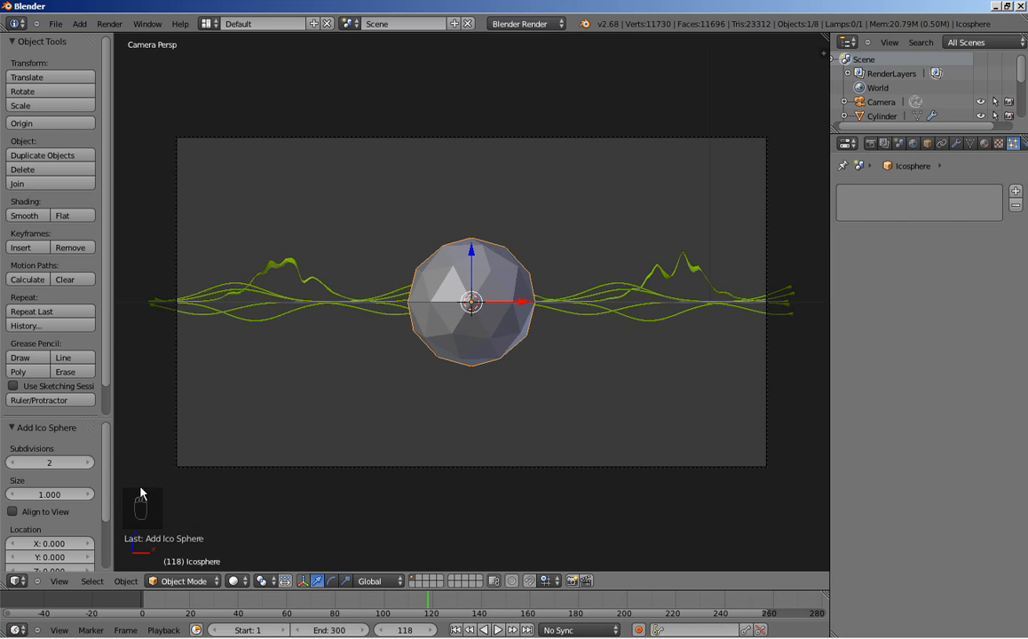
pyautogui.click(13, 463)
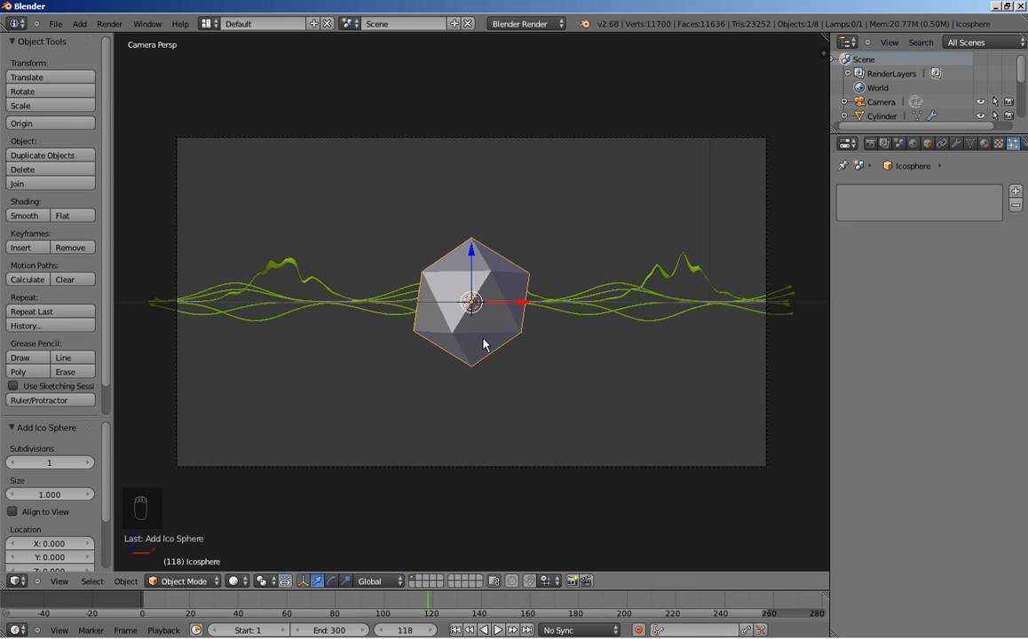
# Give the icosphere a new material with a specular intensity of 0.
pyautogui.click(984, 143)
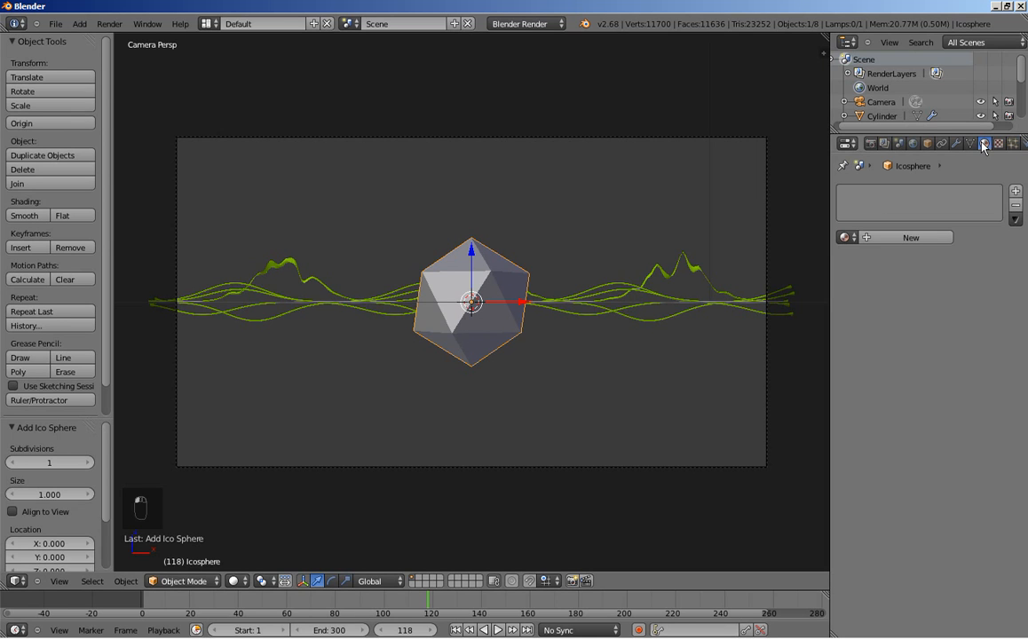
pyautogui.click(911, 238)
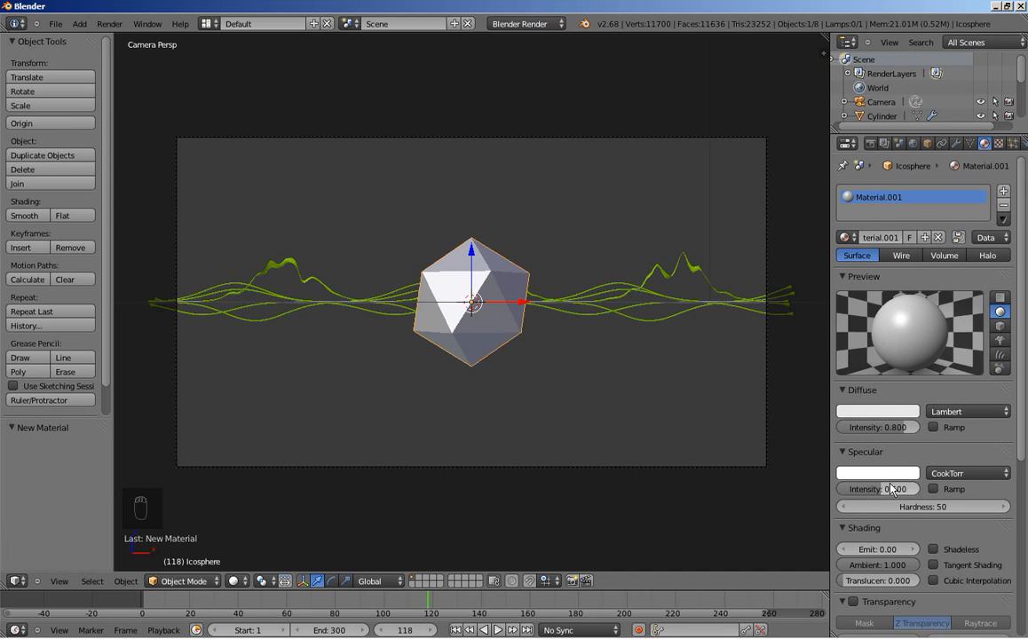
pyautogui.moveTo(877, 490); pyautogui.dragTo(827, 496)
# Set the icosphere material's diffuse color to green with RGB values 0.25, 0.8 and 0.
pyautogui.click(877, 411)
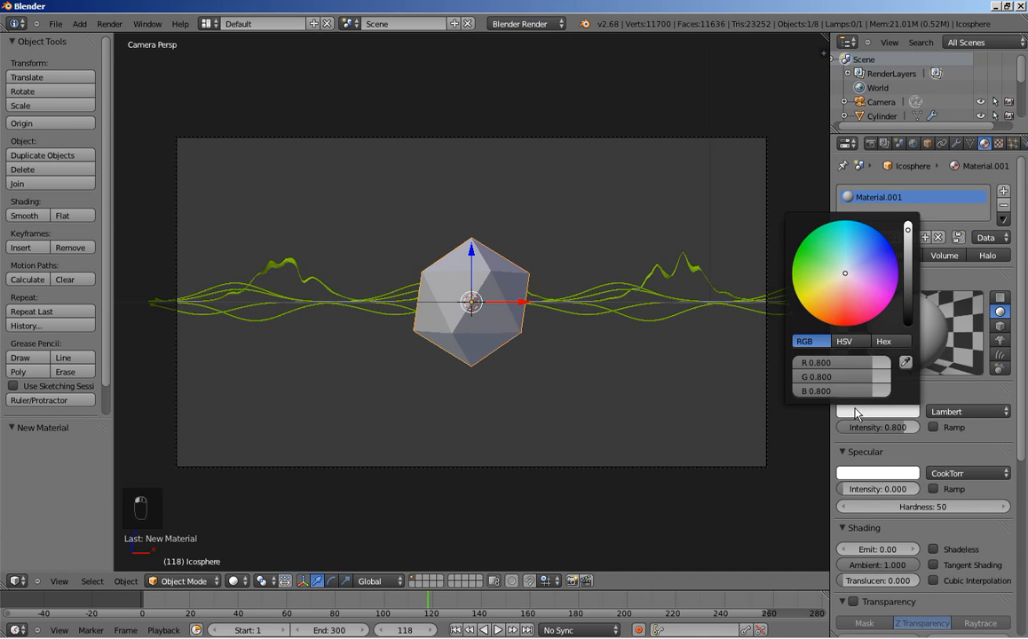
pyautogui.moveTo(833, 278); pyautogui.dragTo(787, 262)
pyautogui.click(817, 364)
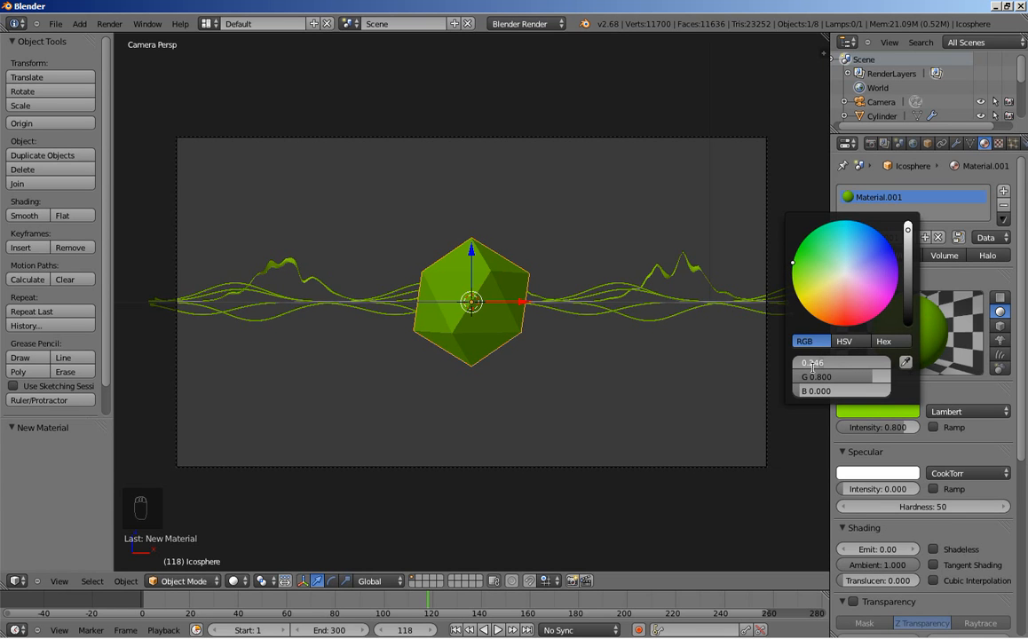
pyautogui.press('BackSpace')
pyautogui.press('BackSpace')
pyautogui.write('5')
pyautogui.press('Return')
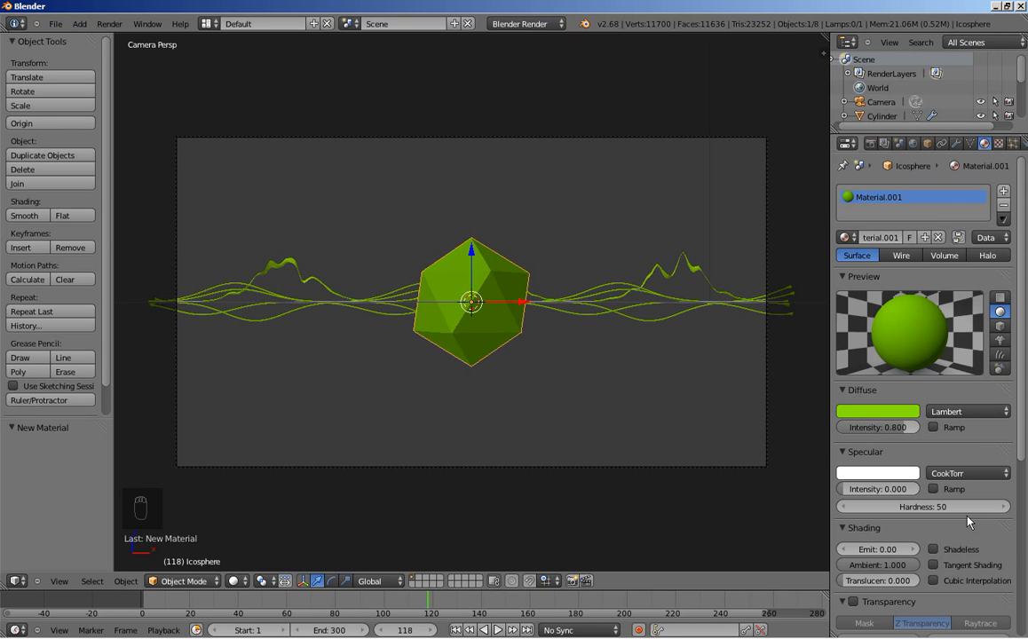
# Set the icosphere material's emit value to 1.00 and move the icosphere to the second layer.
pyautogui.click(884, 551)
pyautogui.write('1')
pyautogui.press('Return')
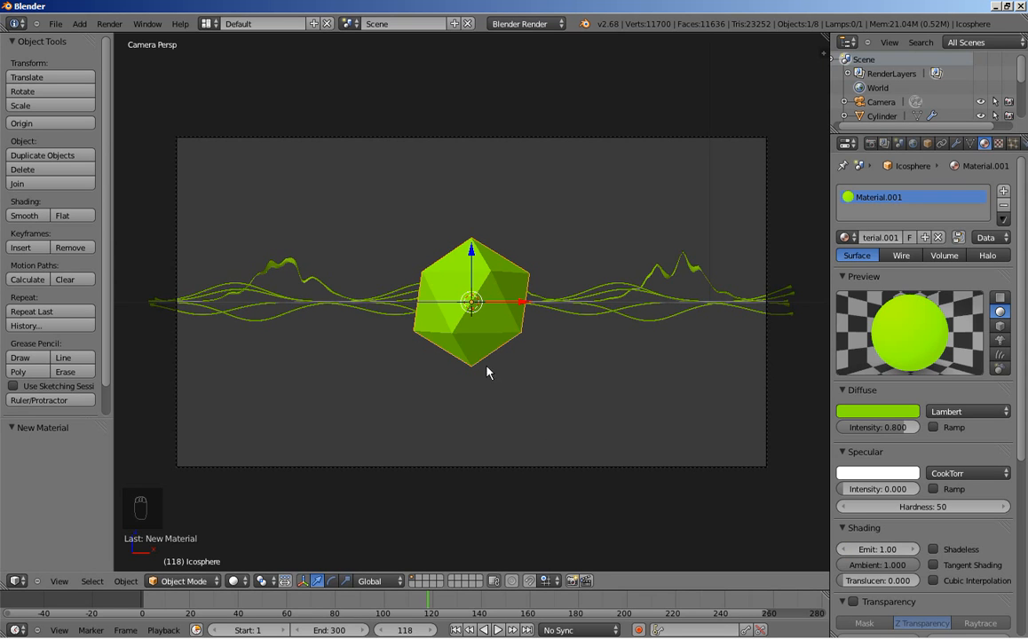
pyautogui.press('m')
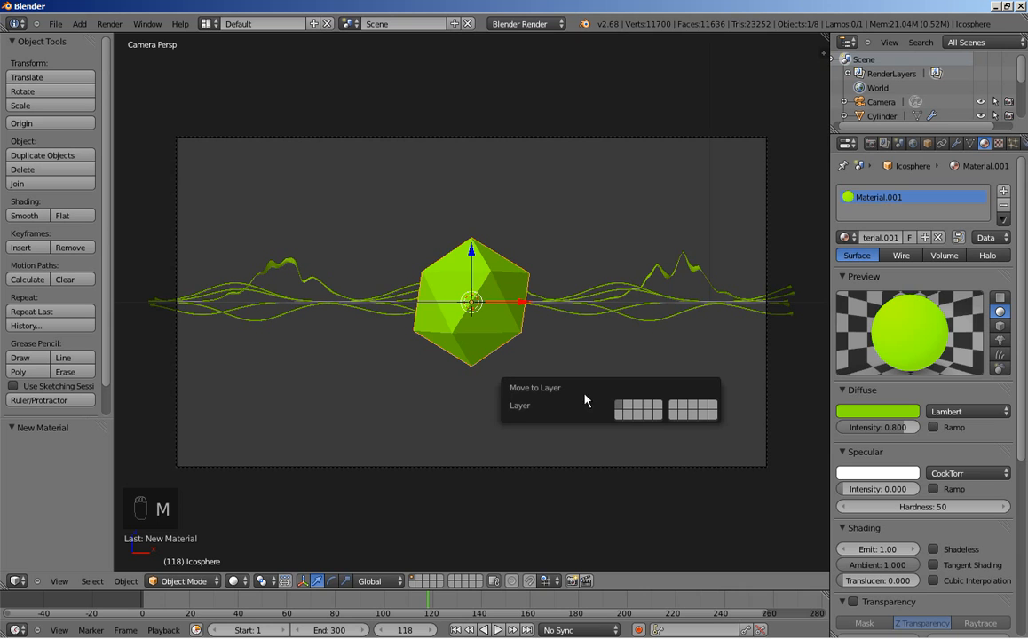
pyautogui.click(627, 408)
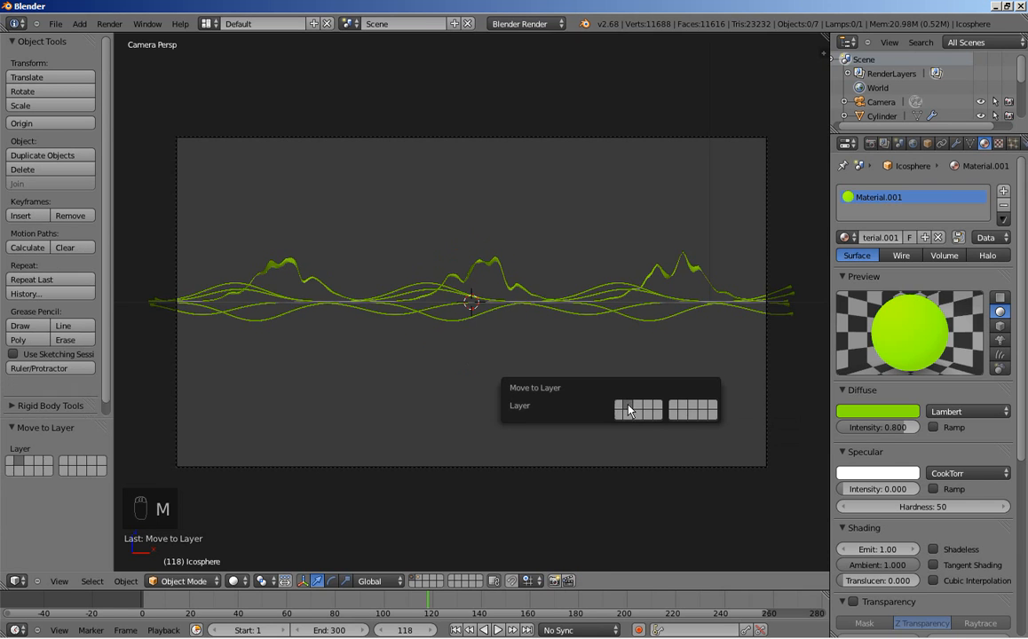
# Add a particle system to the fifth strand and set its number of particles to 10000.
pyautogui.rightClick(496, 264)
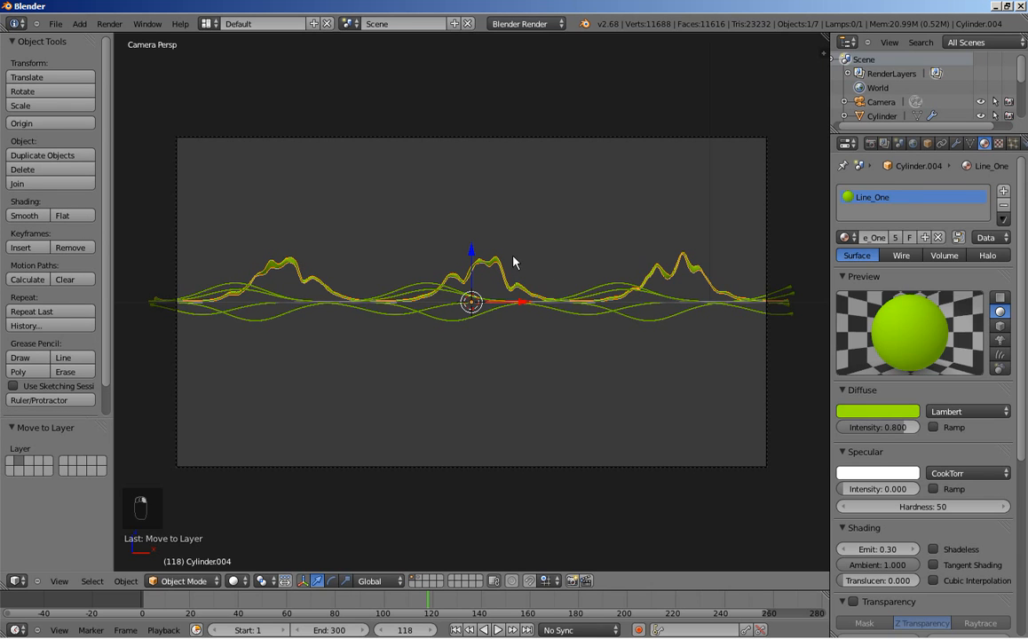
pyautogui.click(1013, 143)
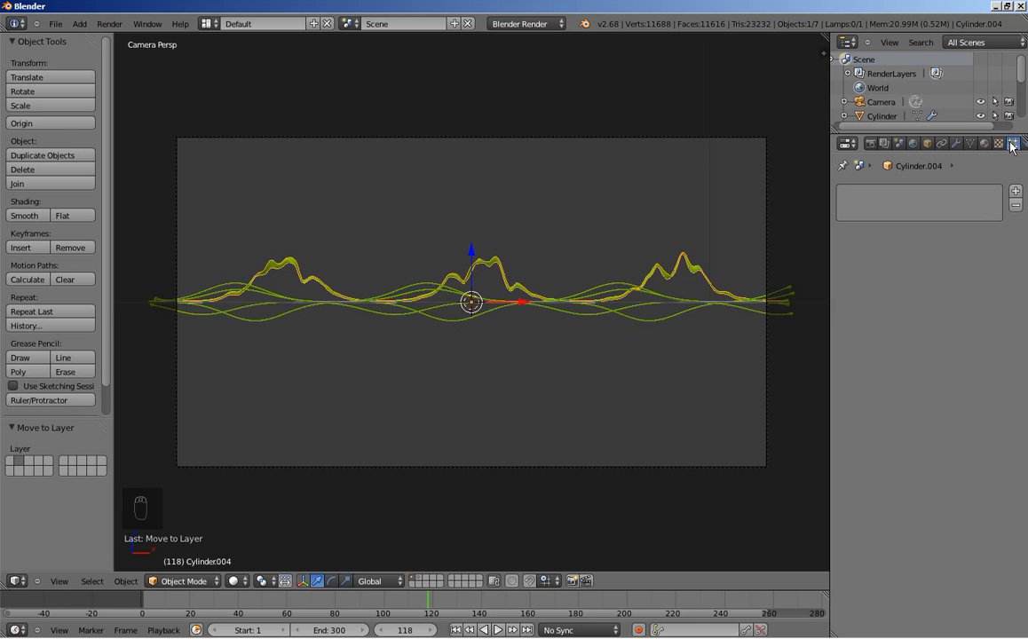
pyautogui.click(1015, 191)
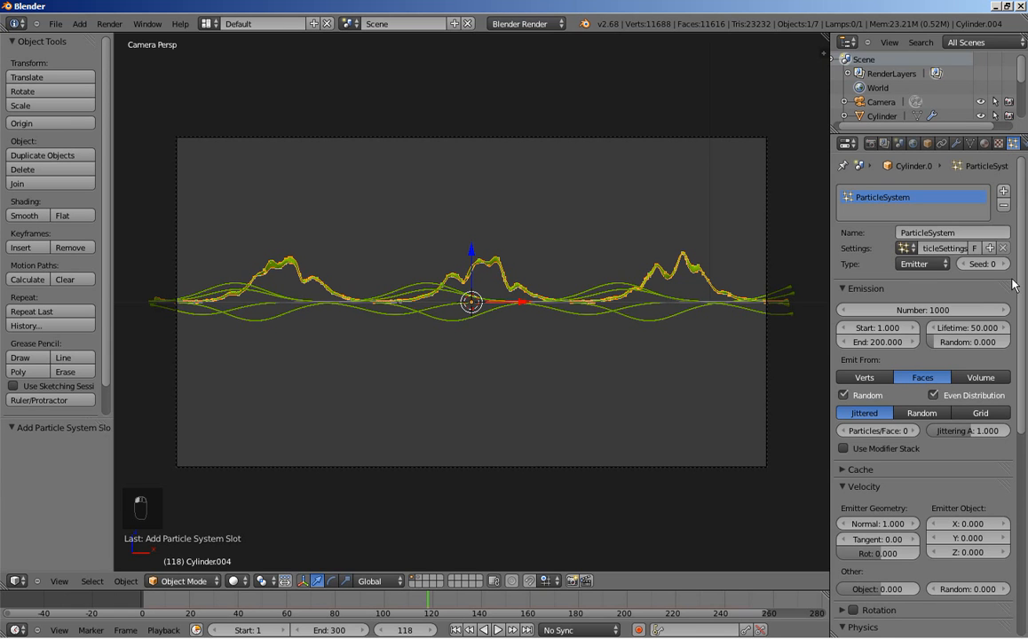
pyautogui.click(925, 310)
pyautogui.write('100')
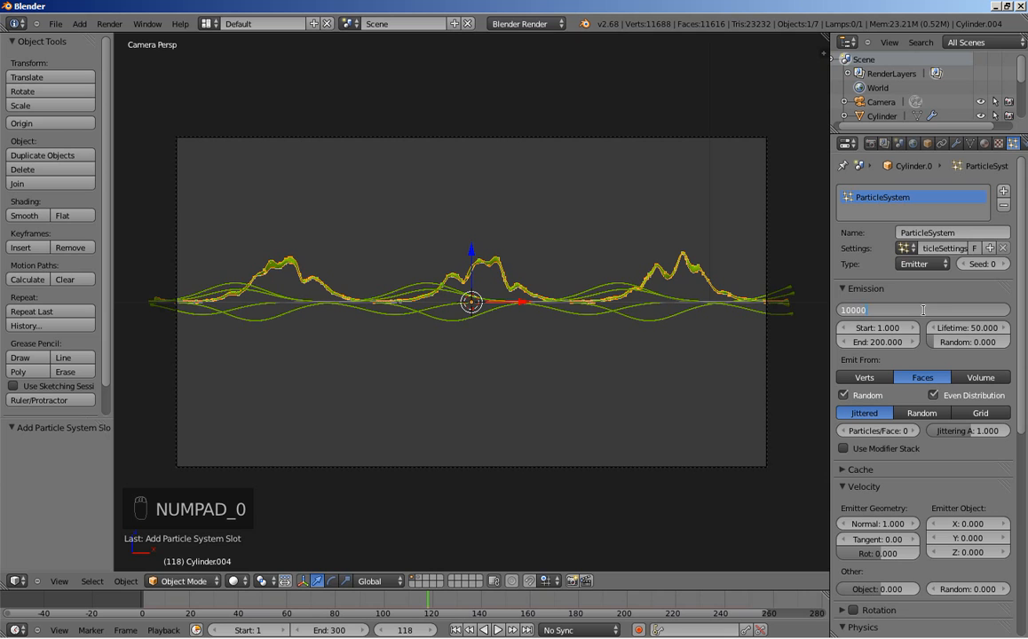
pyautogui.press('Return')
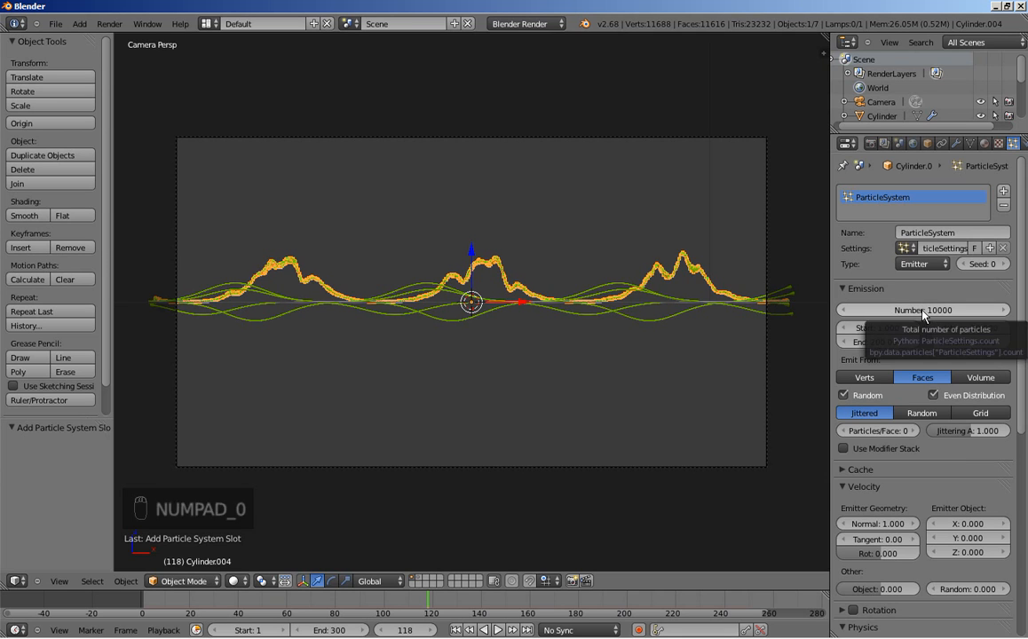
# Set the particle emission to start at frame 90 and end at 300 with a lifetime of 45, and check the scene's render settings.
pyautogui.click(848, 329)
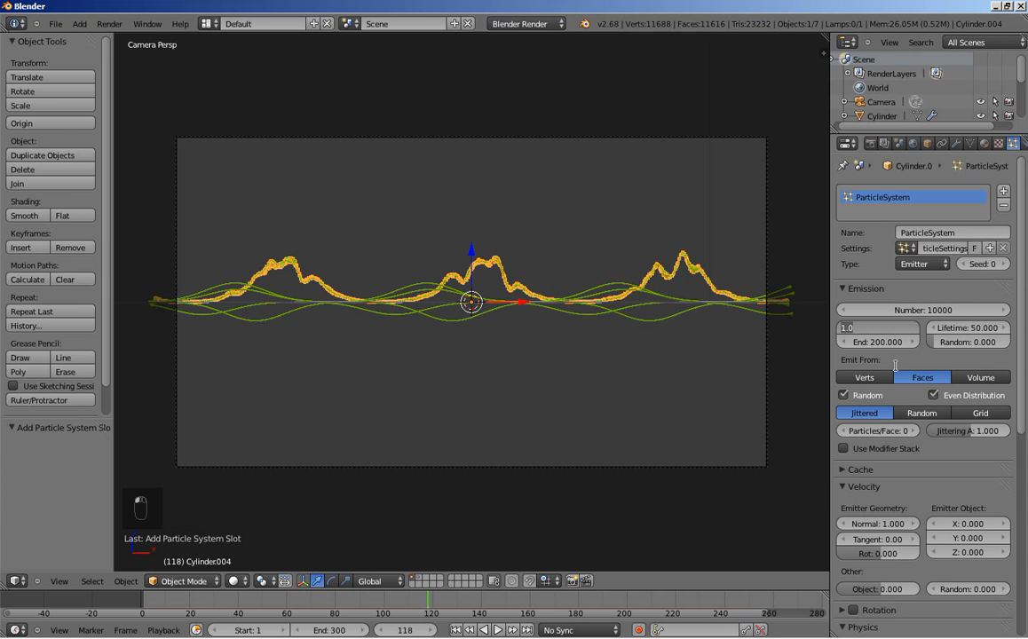
pyautogui.write('90')
pyautogui.press('Return')
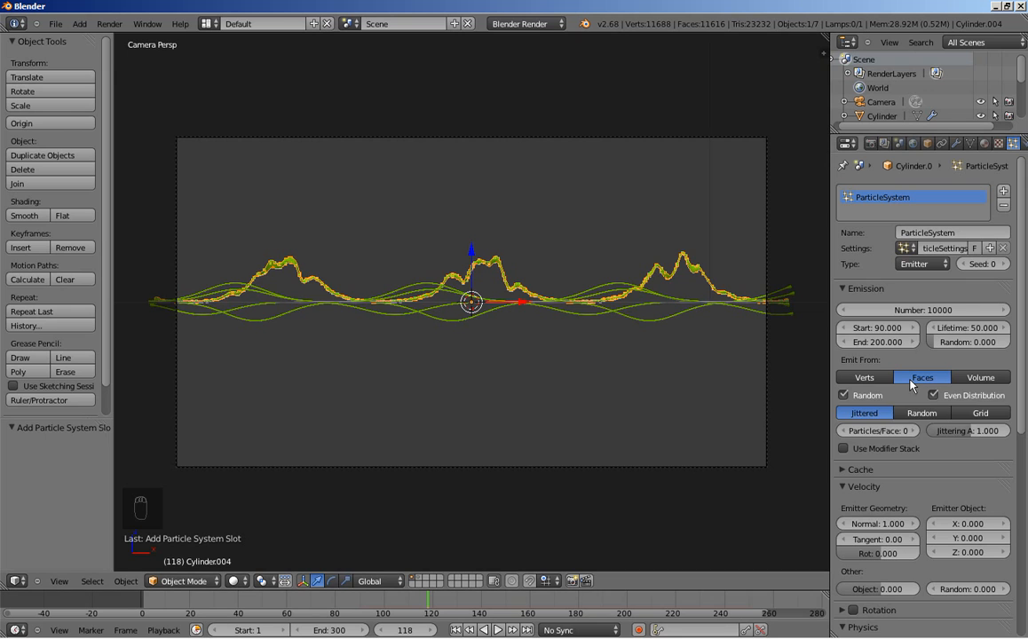
pyautogui.click(876, 343)
pyautogui.write('300')
pyautogui.press('Return')
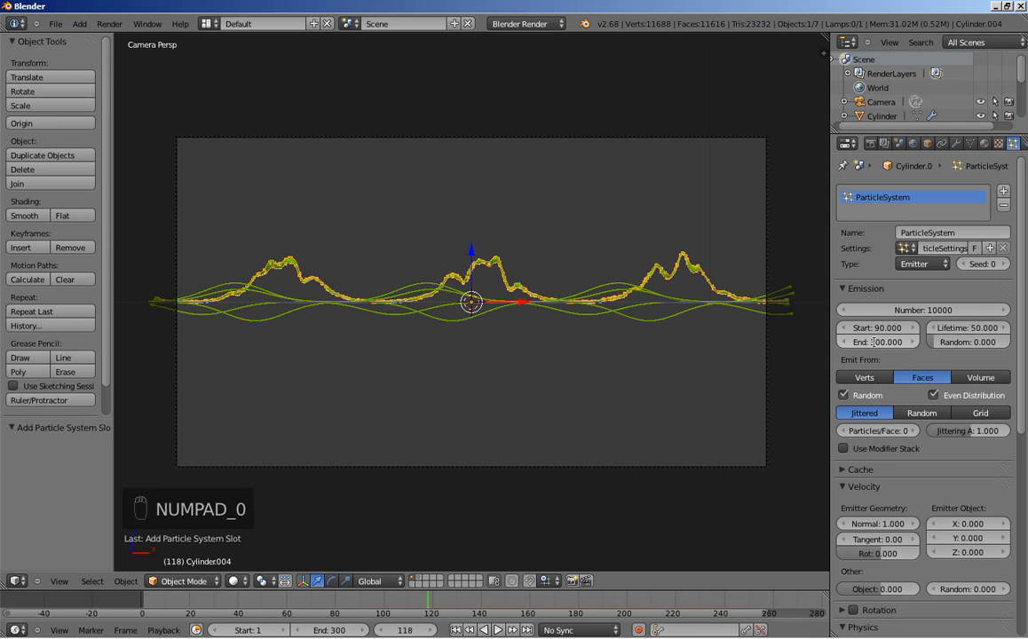
pyautogui.click(968, 328)
pyautogui.write('45')
pyautogui.press('Return')
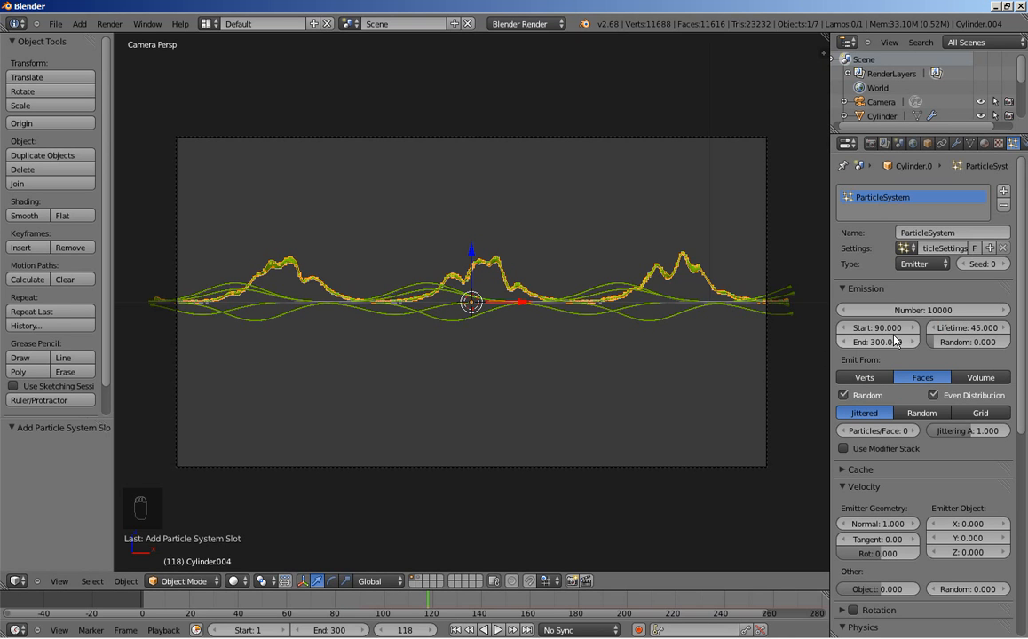
pyautogui.click(871, 145)
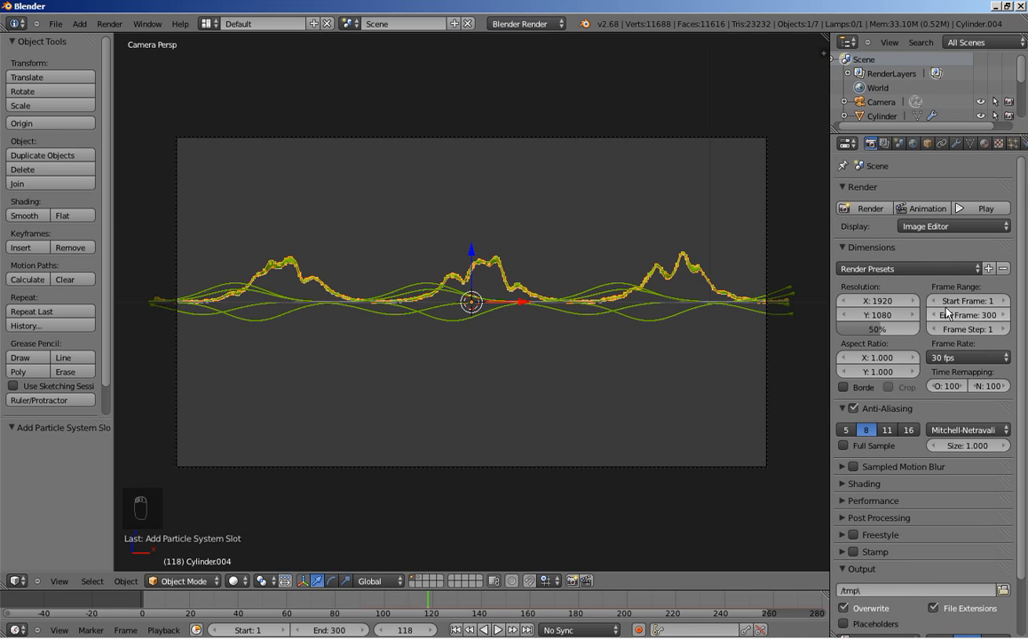
pyautogui.click(1014, 143)
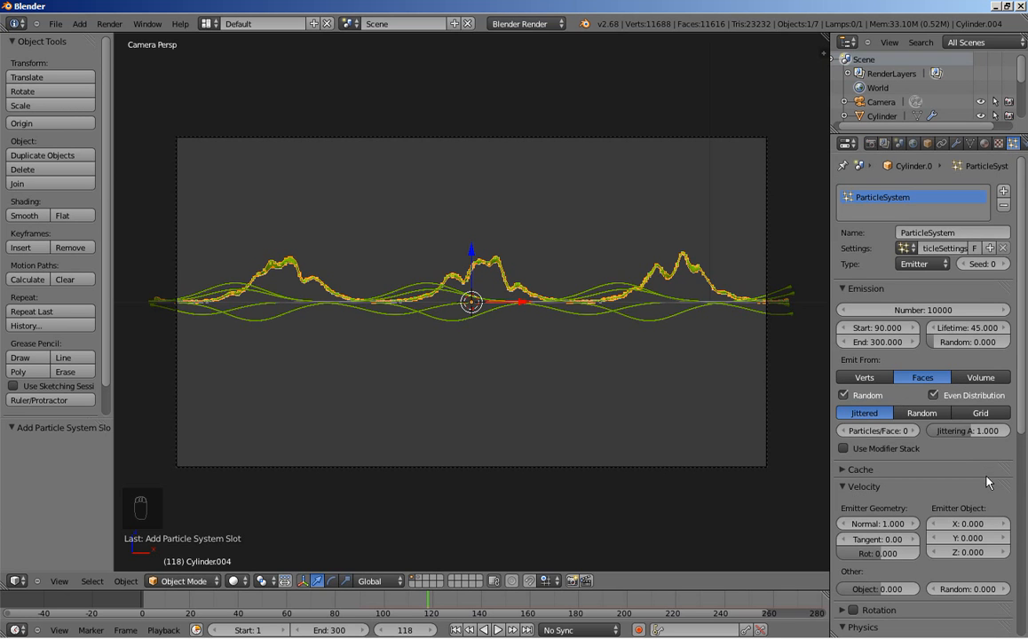
# Emit the particles from the strand's volume with random distribution and expand the particle cache settings.
pyautogui.click(981, 378)
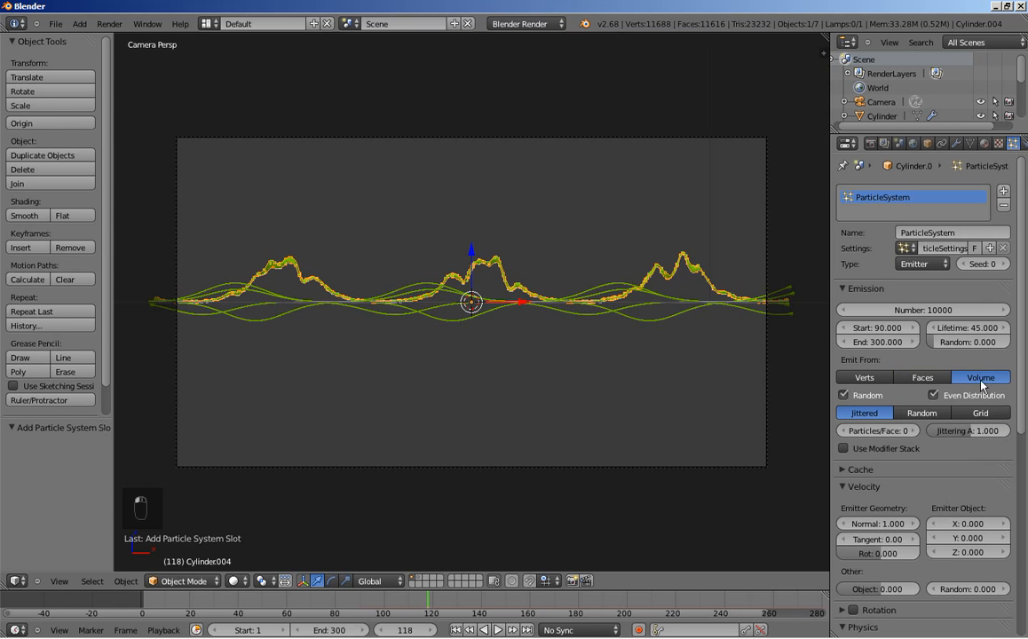
pyautogui.click(923, 414)
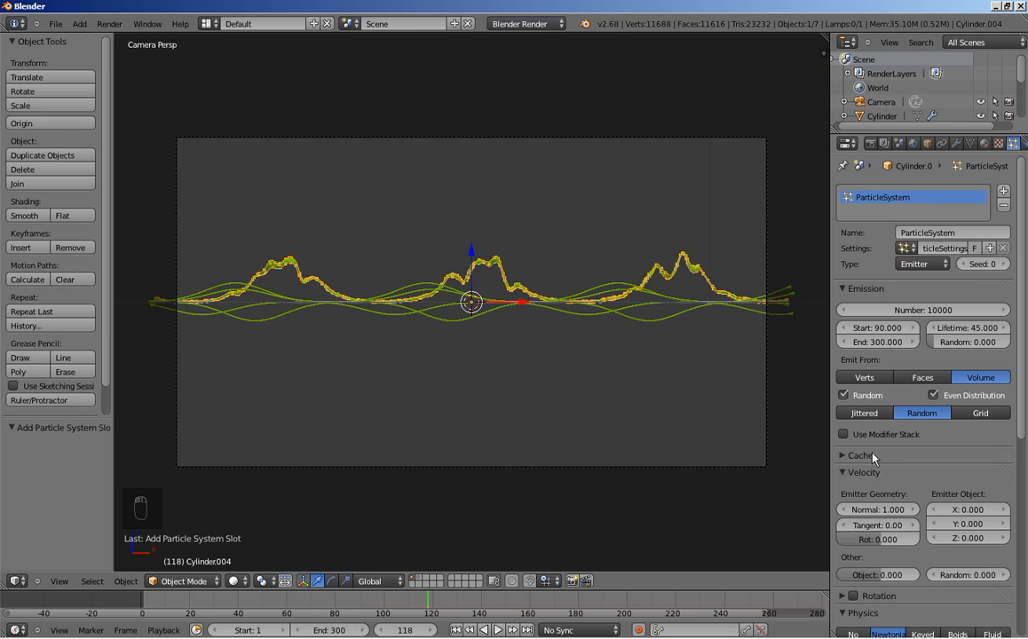
pyautogui.click(849, 456)
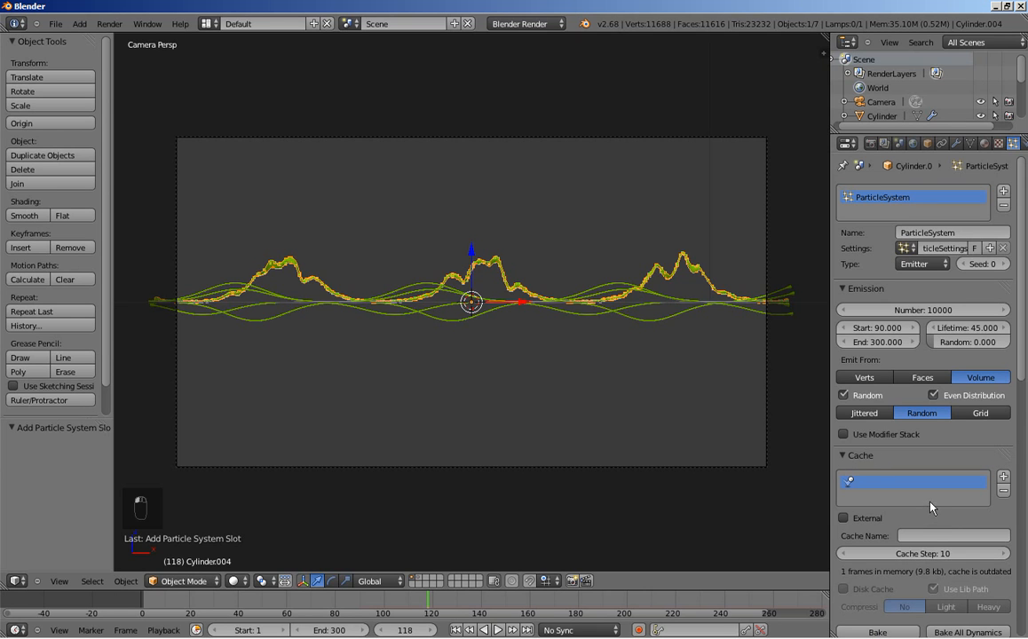
# Set the particle system's cache step to 1 and collapse the cache settings.
pyautogui.click(938, 553)
pyautogui.write('1')
pyautogui.press('Return')
pyautogui.click(856, 456)
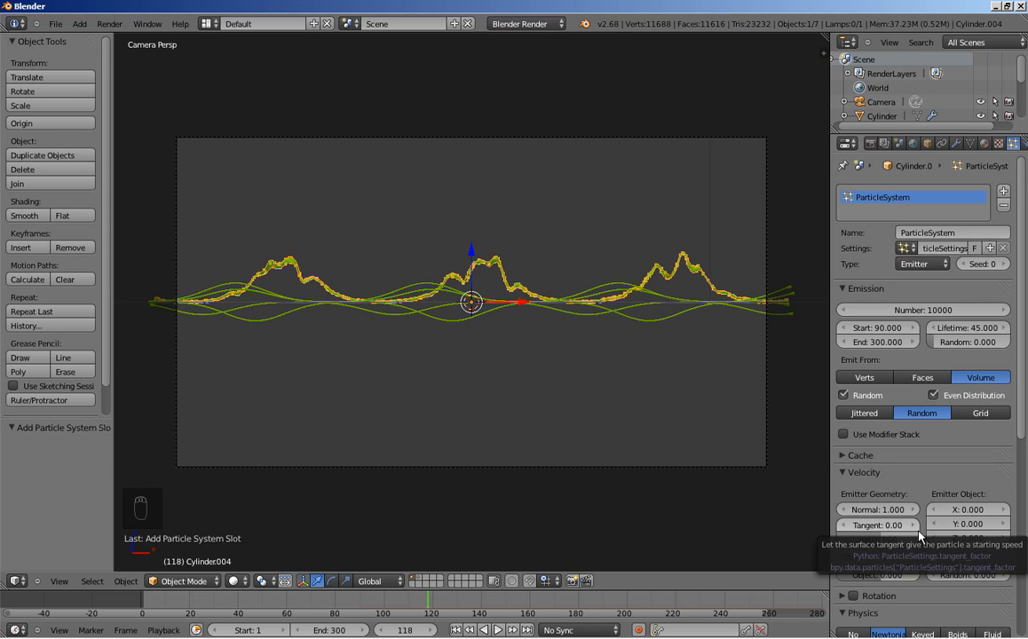
# Render the particles as an object, using the Icosphere as the dupli object.
pyautogui.scroll(-8, 928, 466)
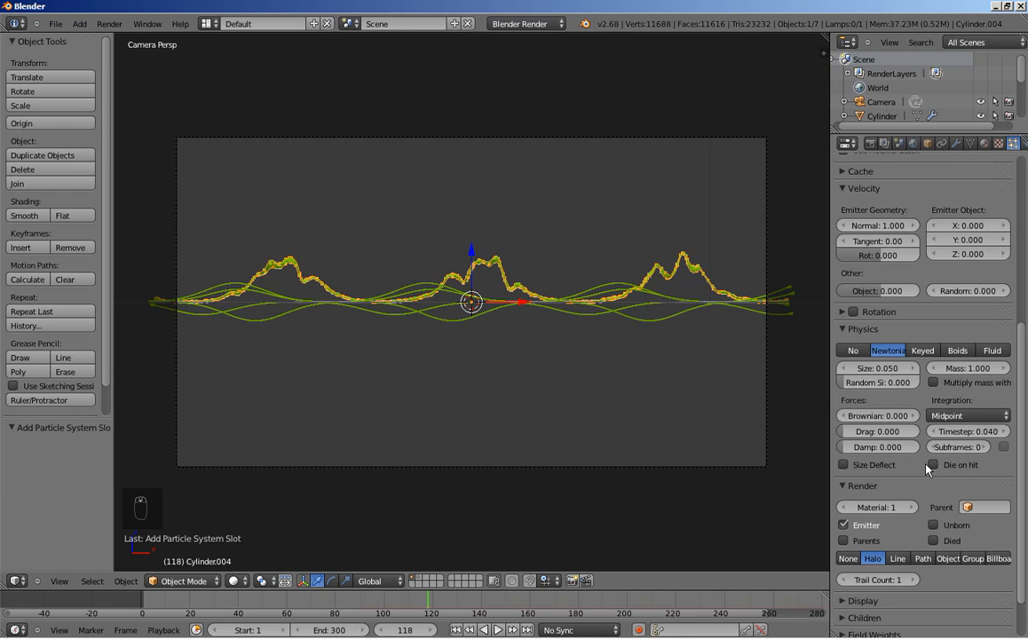
pyautogui.scroll(-1, 928, 469)
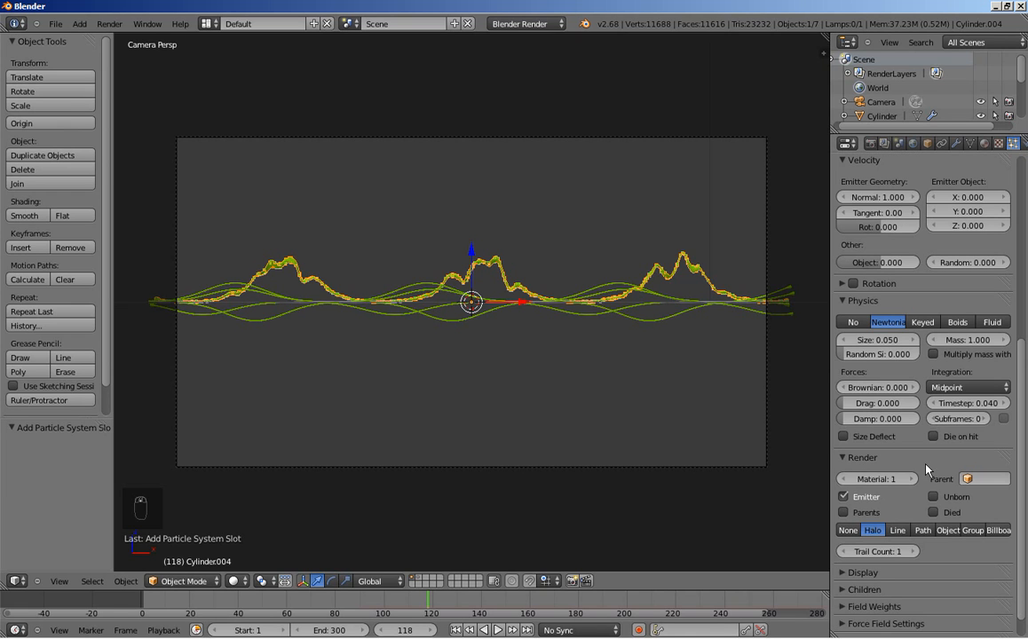
pyautogui.click(949, 532)
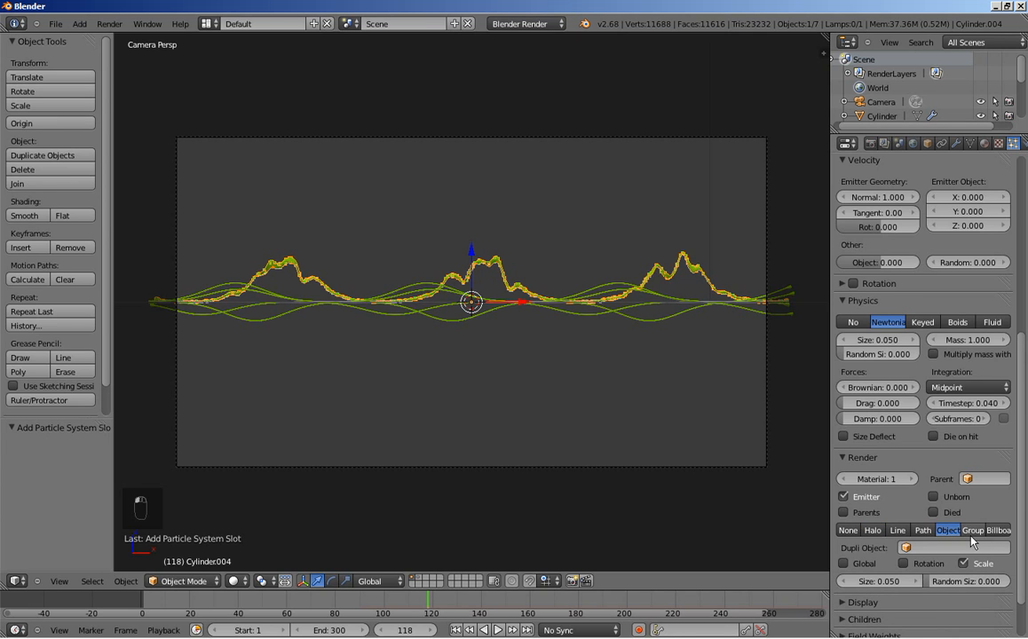
pyautogui.click(933, 545)
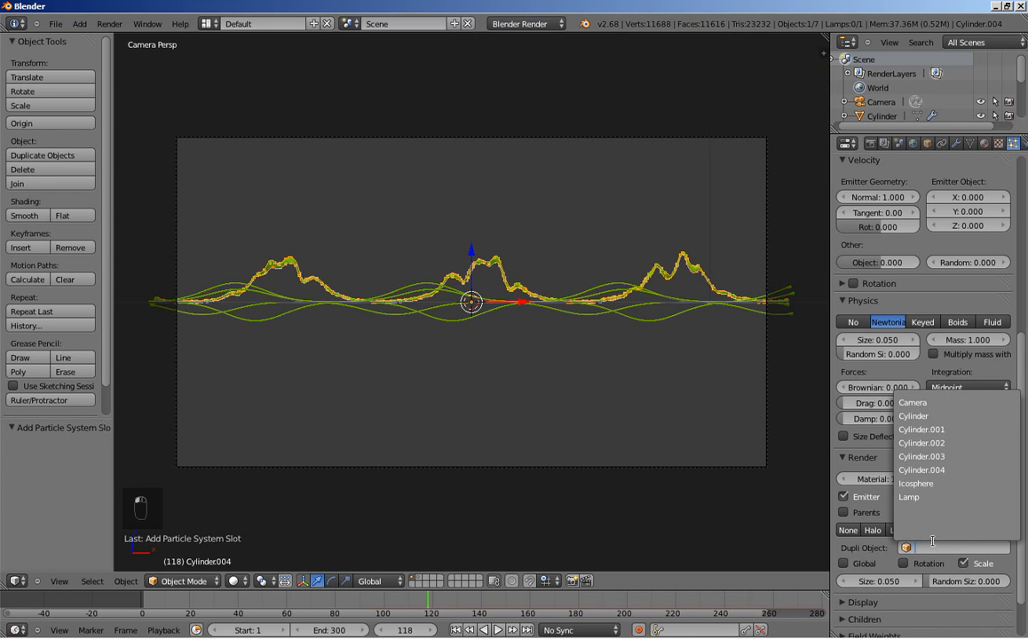
pyautogui.click(934, 484)
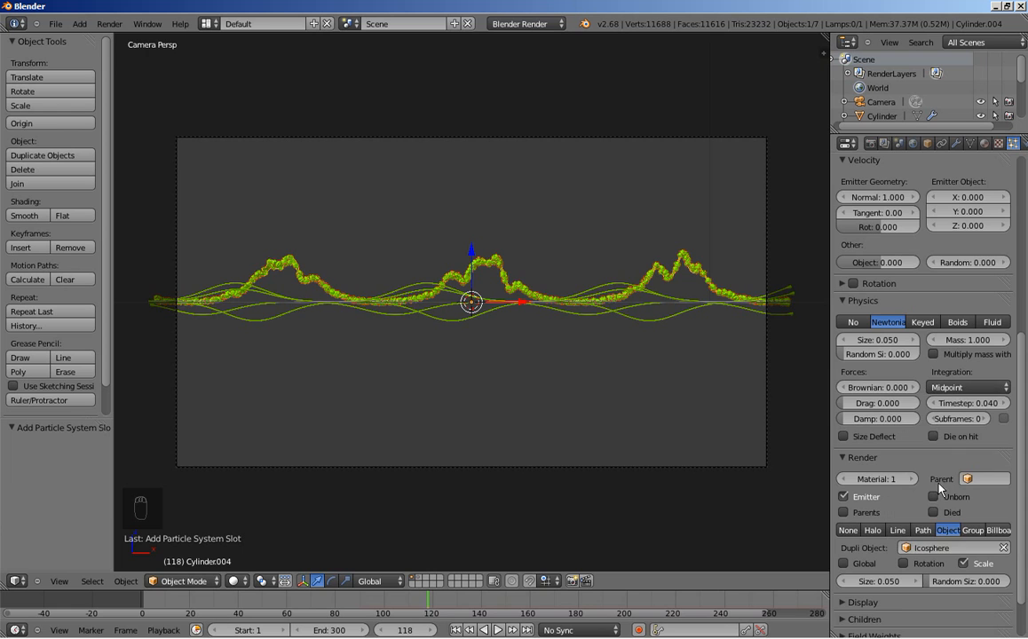
# Set the gravity field weight of the particle system to 0 and collapse the field weights.
pyautogui.scroll(-2, 932, 494)
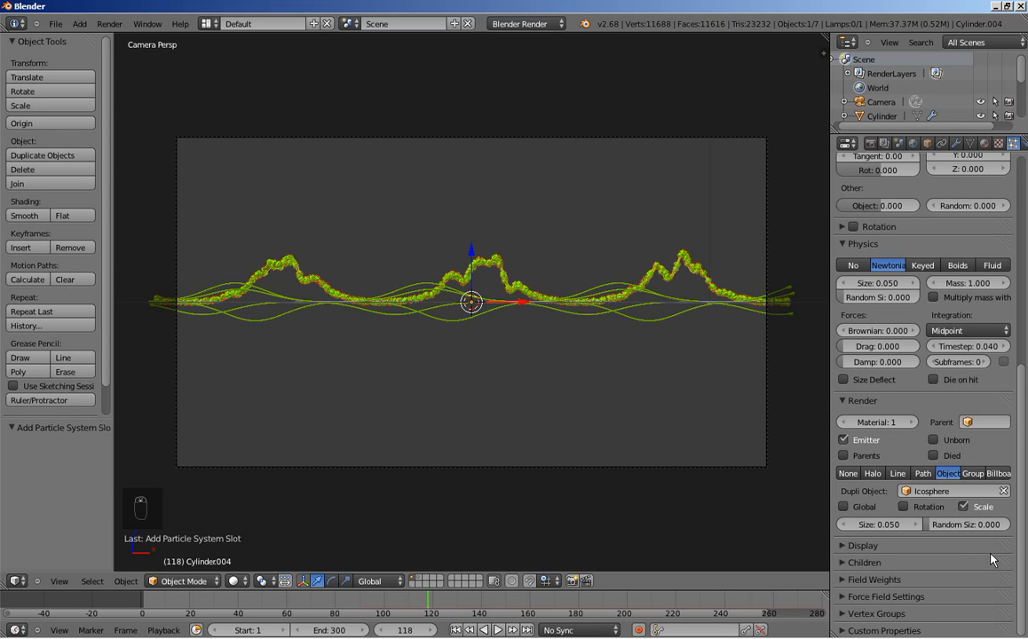
pyautogui.click(848, 579)
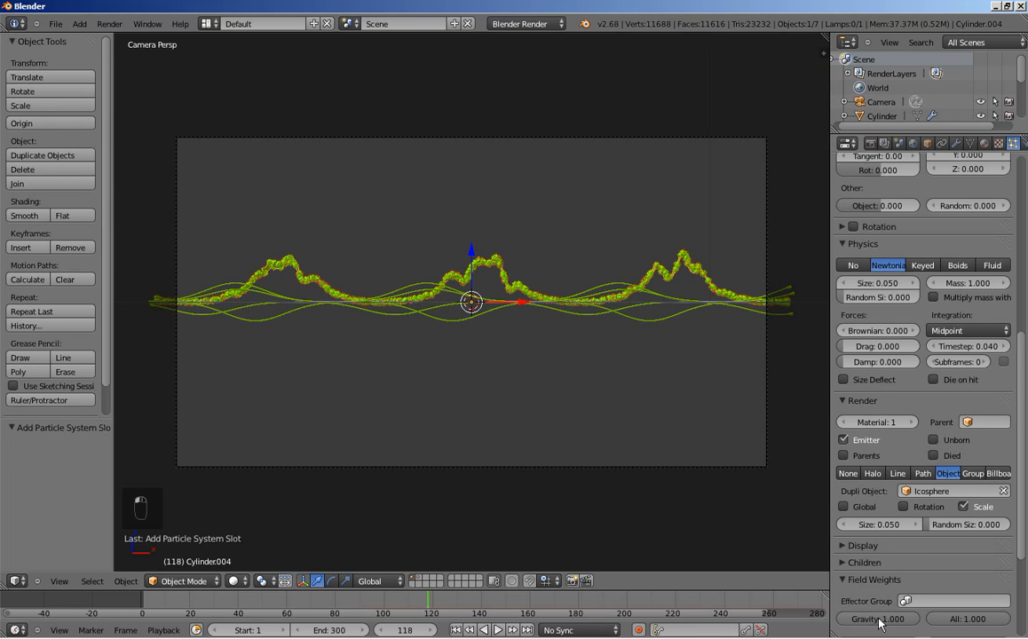
pyautogui.click(879, 618)
pyautogui.write('0')
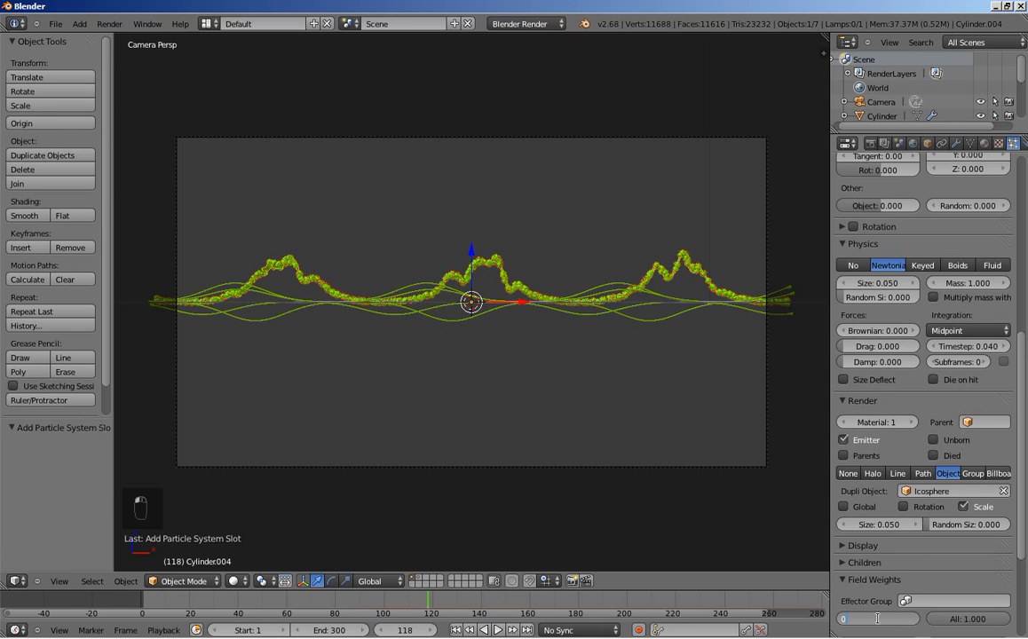
pyautogui.press('Return')
pyautogui.click(846, 582)
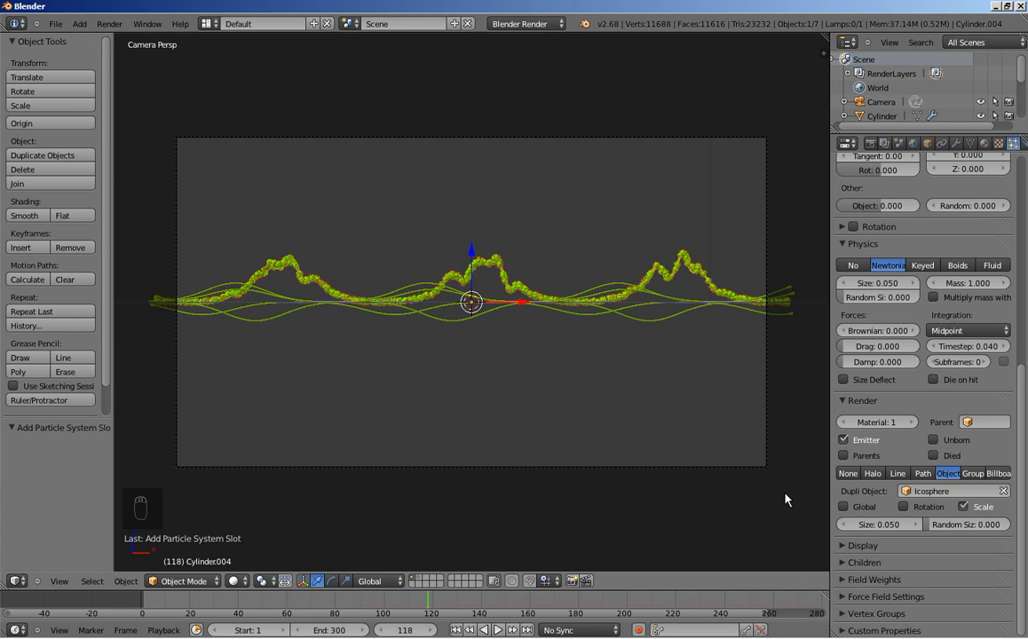
# Set the particle size to 0.010 and the random size to 0.3.
pyautogui.scroll(5, 679, 365)
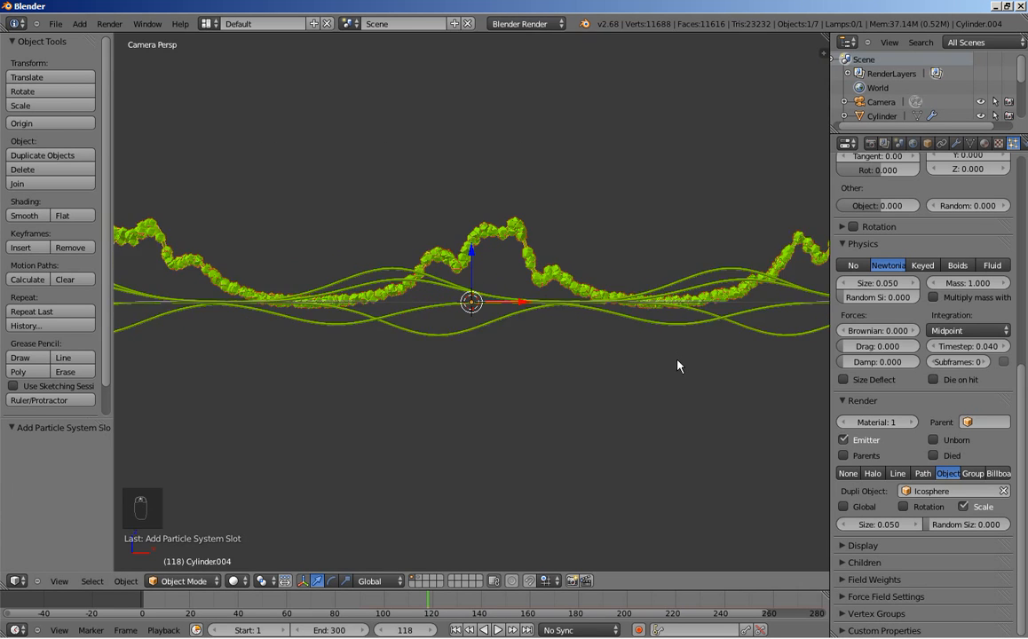
pyautogui.click(873, 531)
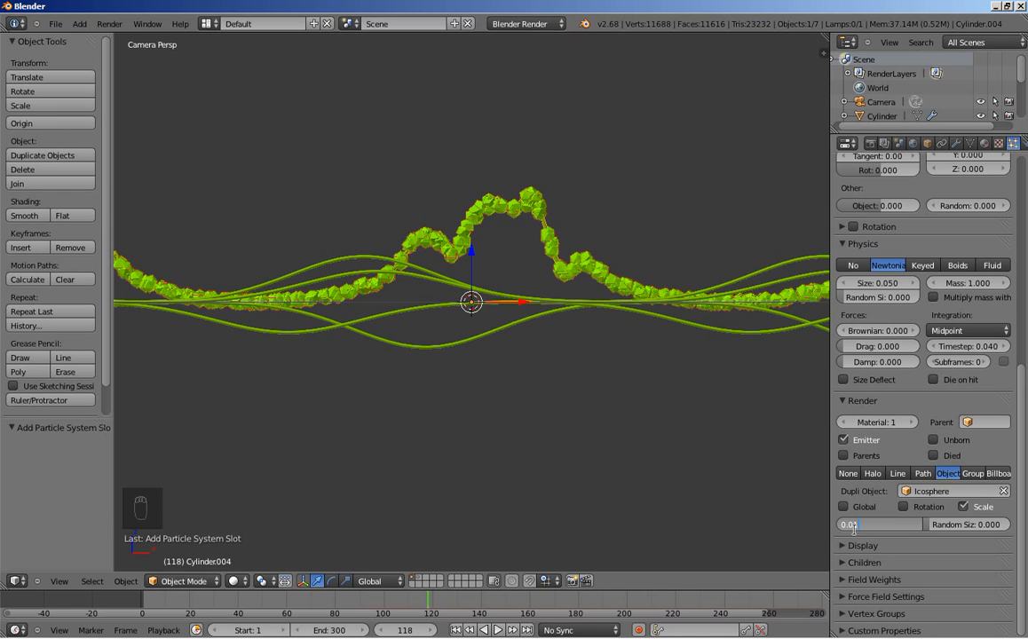
pyautogui.write('1')
pyautogui.press('Return')
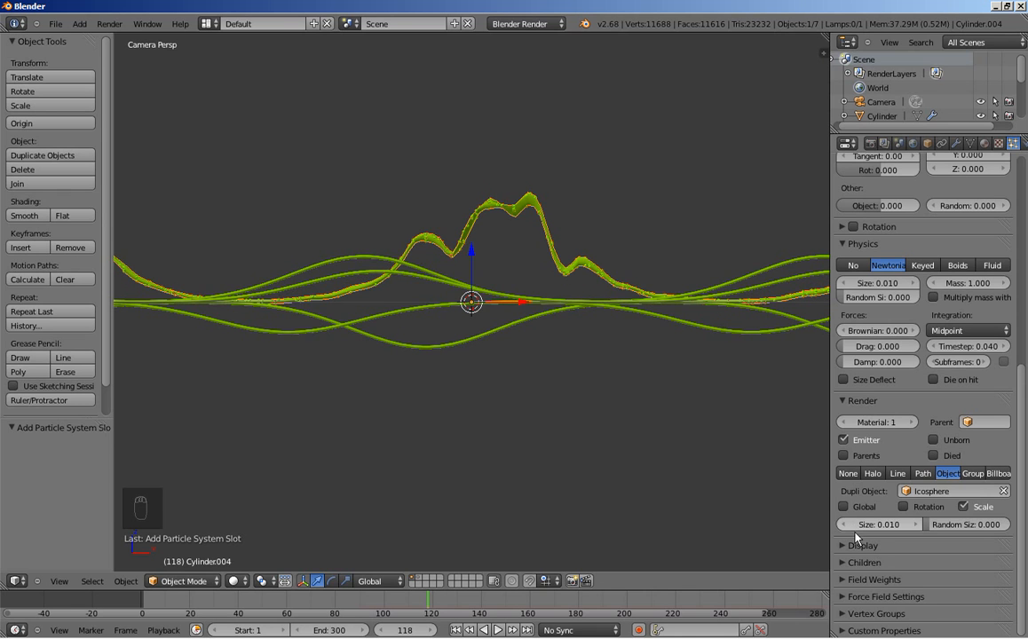
pyautogui.click(974, 525)
pyautogui.write('0.3')
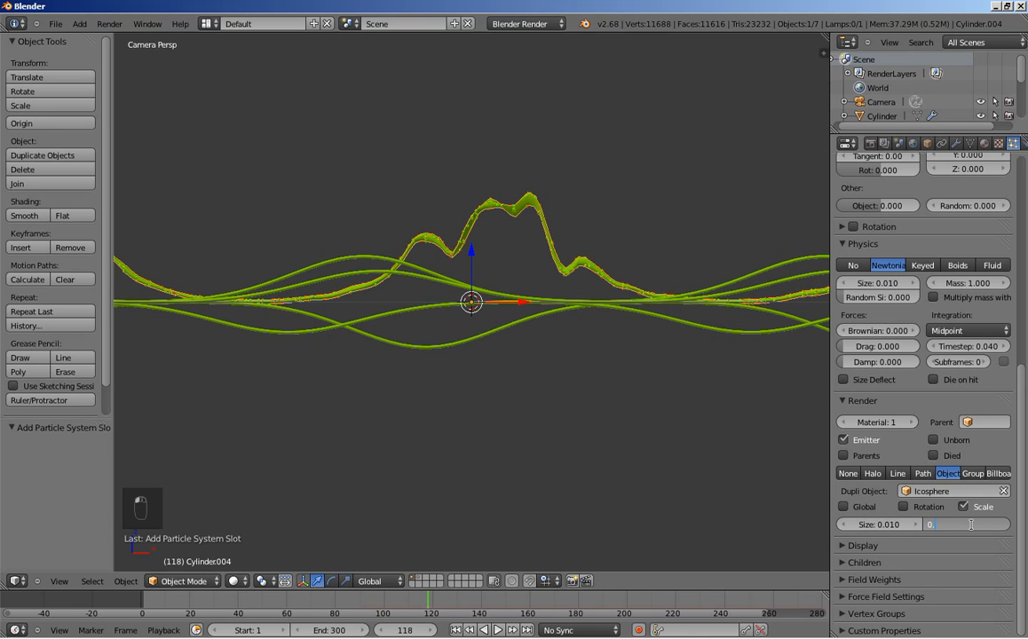
pyautogui.press('Return')
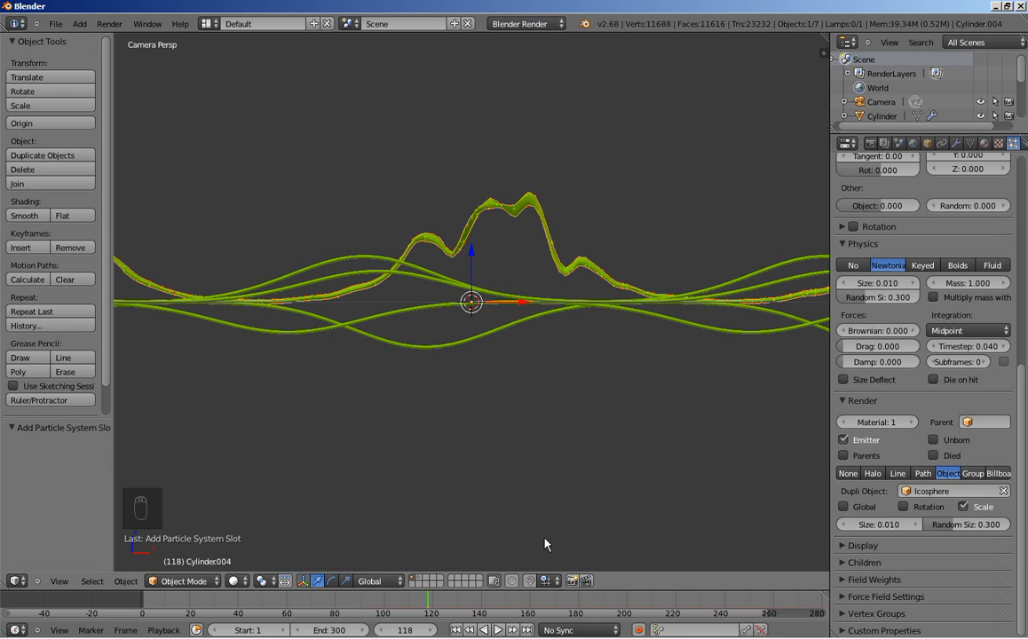
# Frame the whole camera view and play the animation from the first frame to examine how the particles spread.
pyautogui.press('Home')
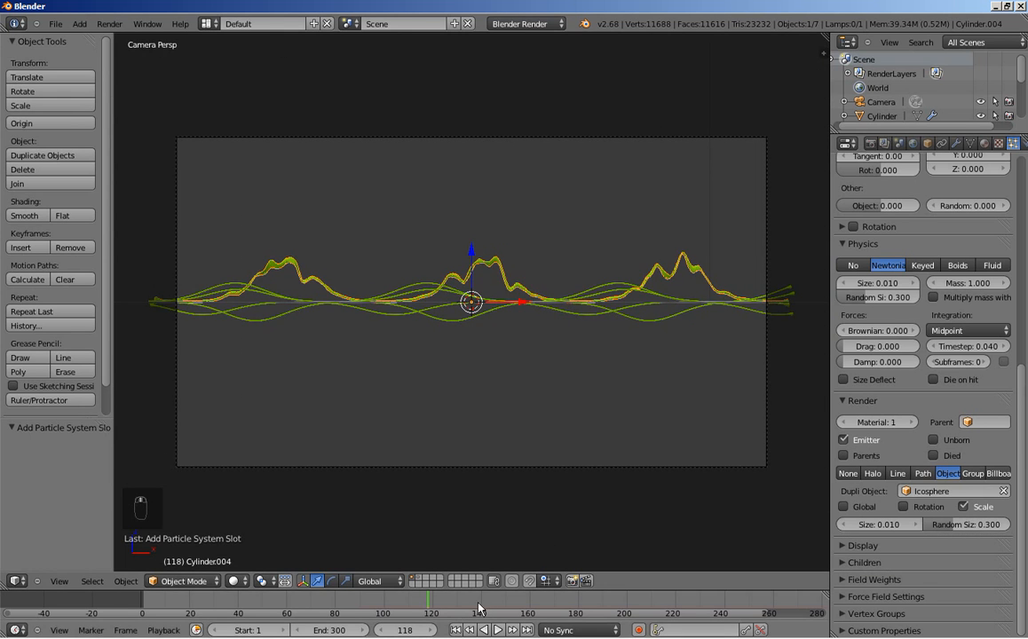
pyautogui.click(456, 630)
pyautogui.click(497, 630)
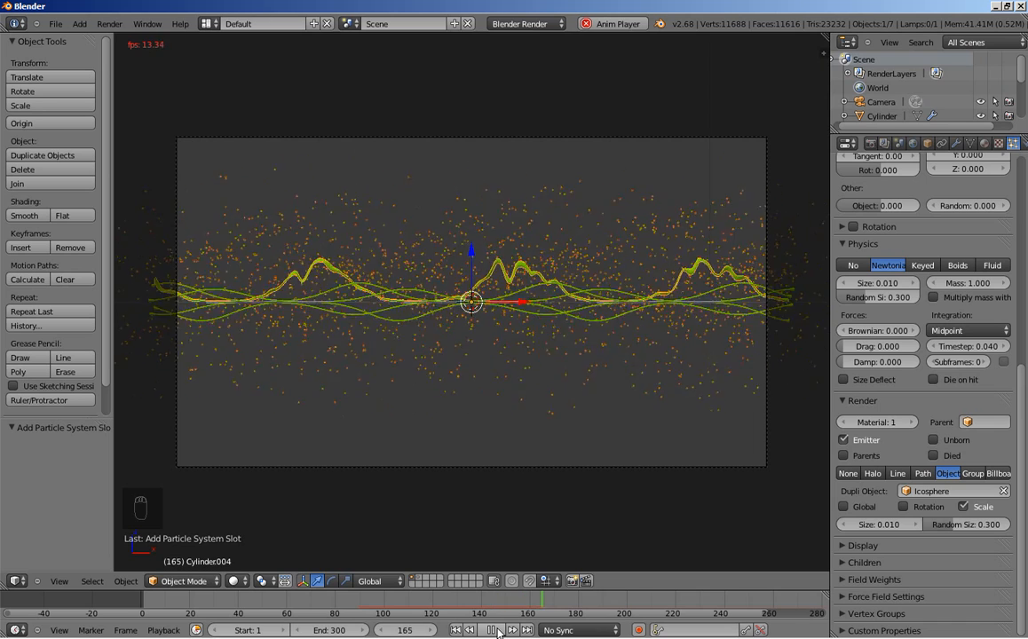
pyautogui.click(494, 630)
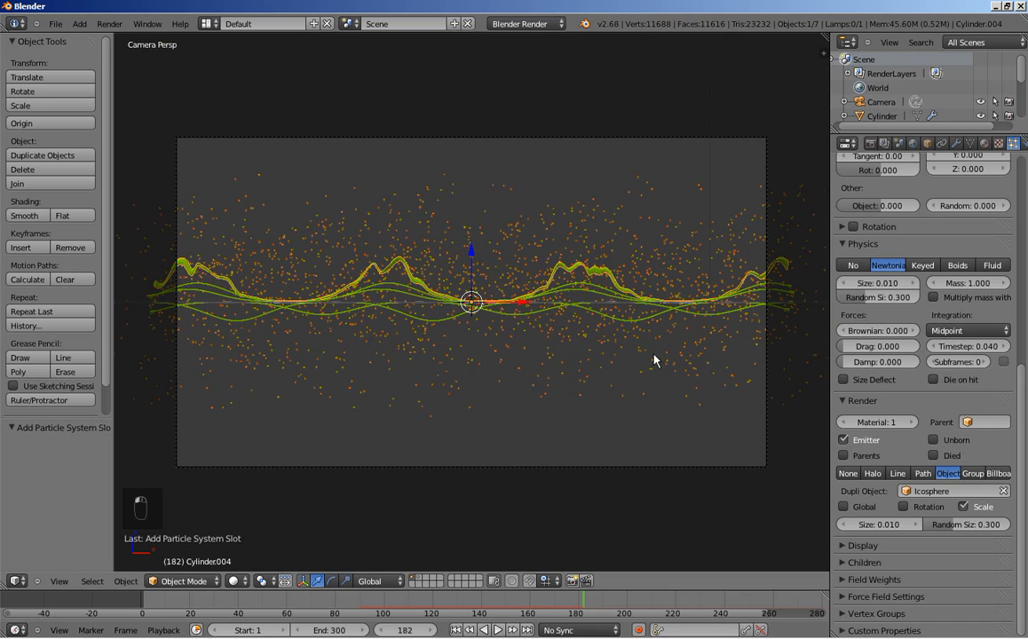
# Set the particles' normal emission velocity to 0.
pyautogui.scroll(8, 929, 337)
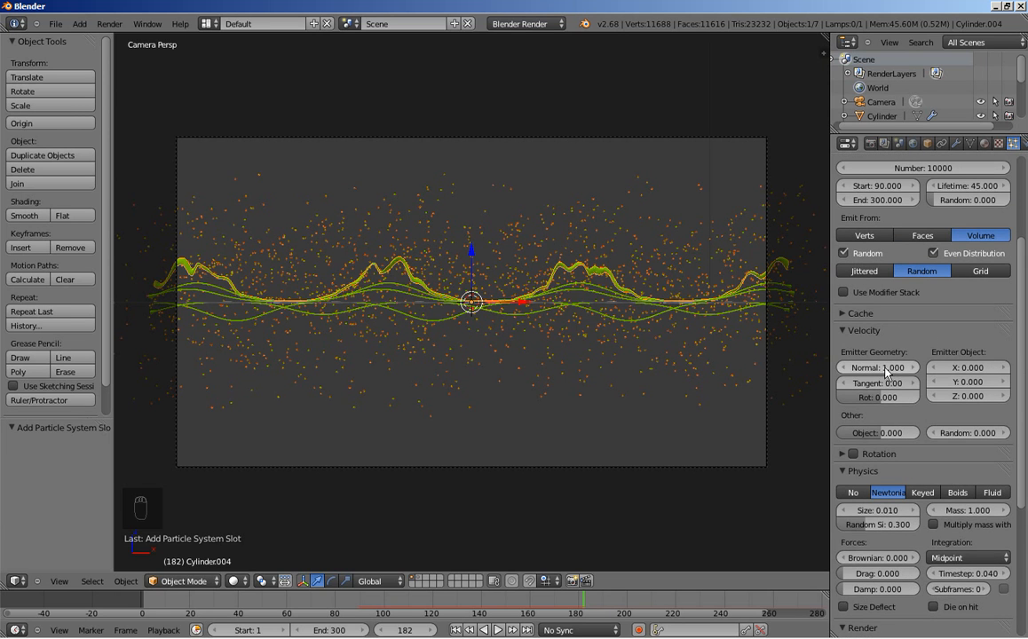
pyautogui.click(884, 371)
pyautogui.write('0')
pyautogui.press('Return')
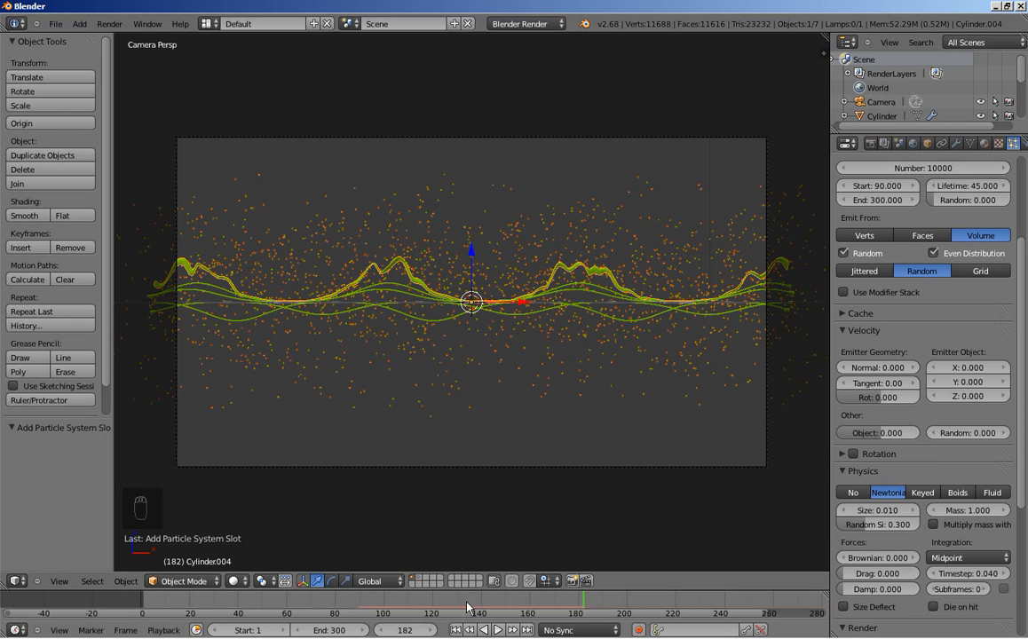
# Replay the animation from the start to check the particle motion, and return to frame 1.
pyautogui.click(456, 630)
pyautogui.click(498, 631)
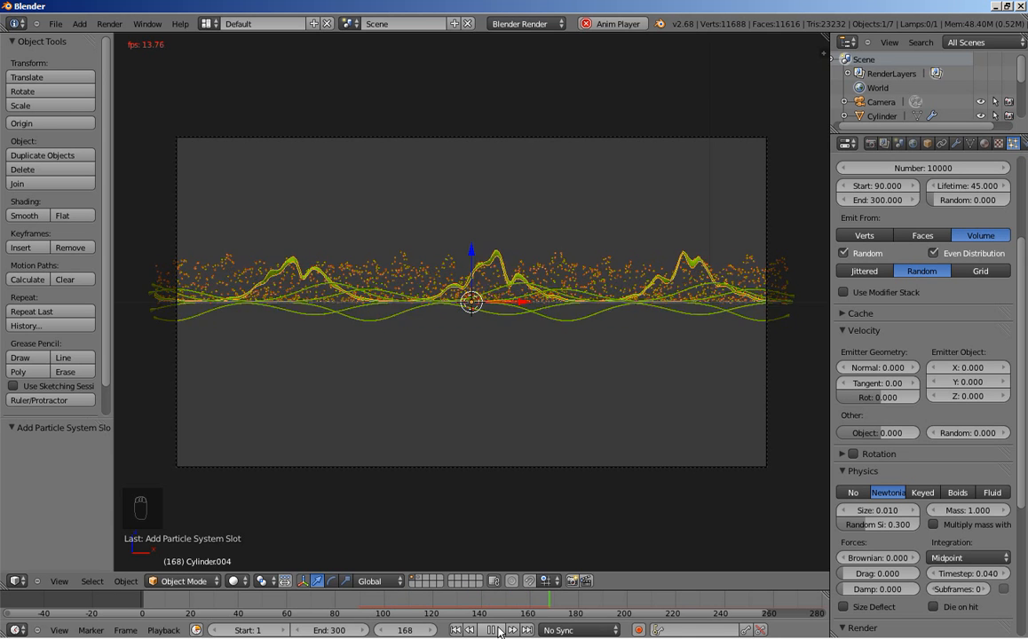
pyautogui.click(499, 631)
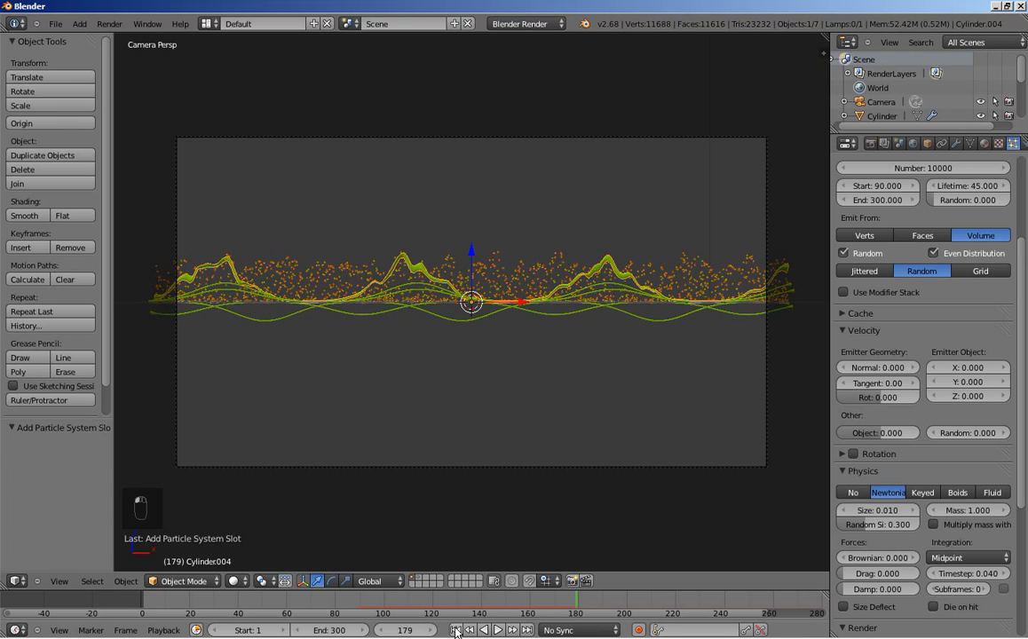
pyautogui.click(455, 630)
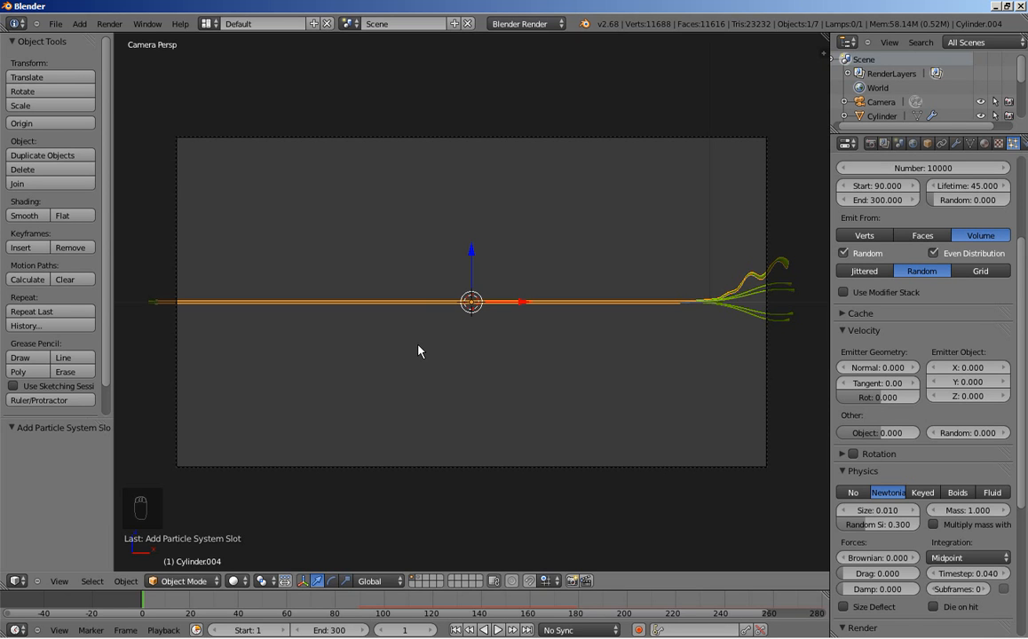
# Add a Wind force field to the scene at the 3D cursor.
pyautogui.hotkey('shift', 'a')
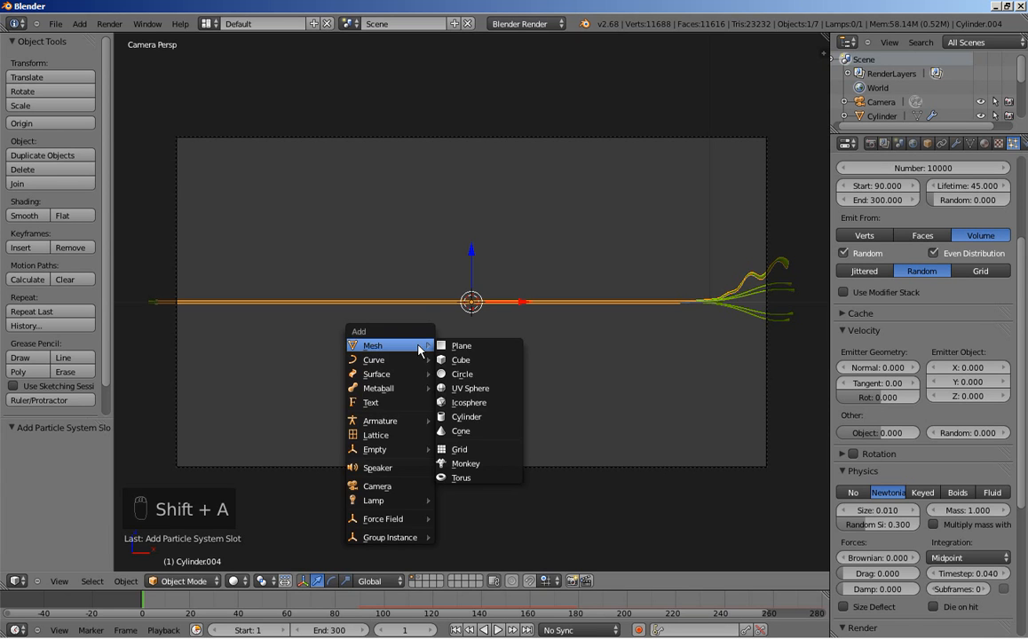
pyautogui.moveTo(400, 522)
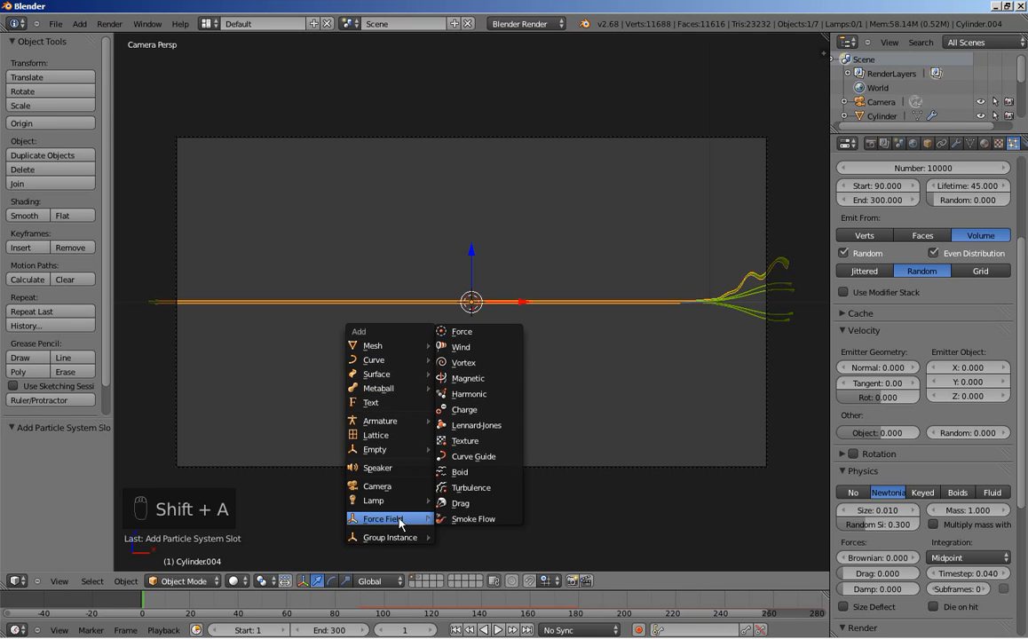
pyautogui.click(460, 348)
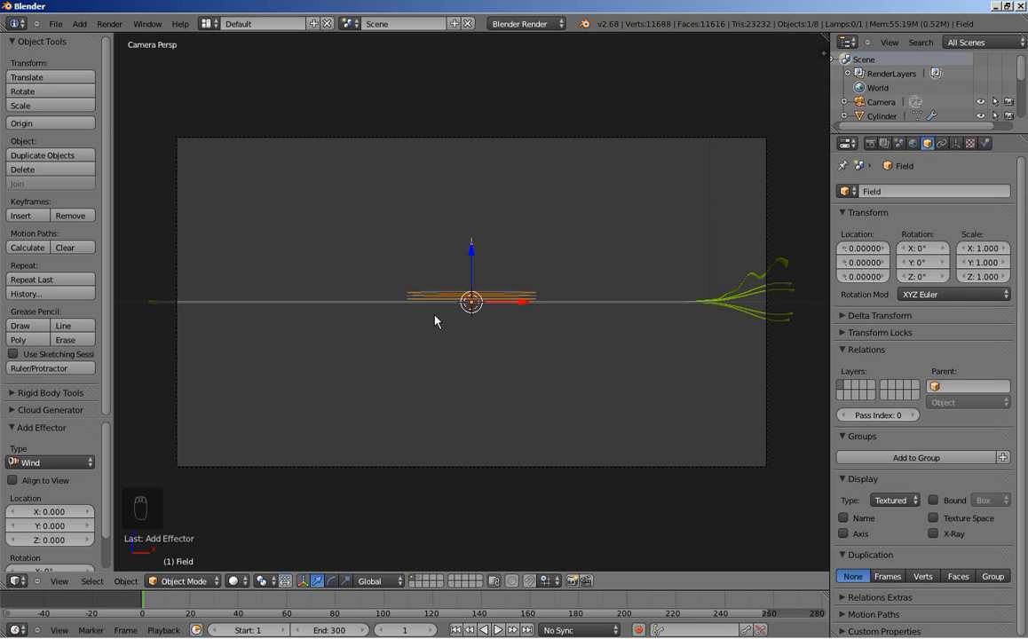
# In front view, move the wind field to the strands' wavy end at X 5.2, Z -0.7 and rotate it -75° about Y.
pyautogui.press('KP_1')
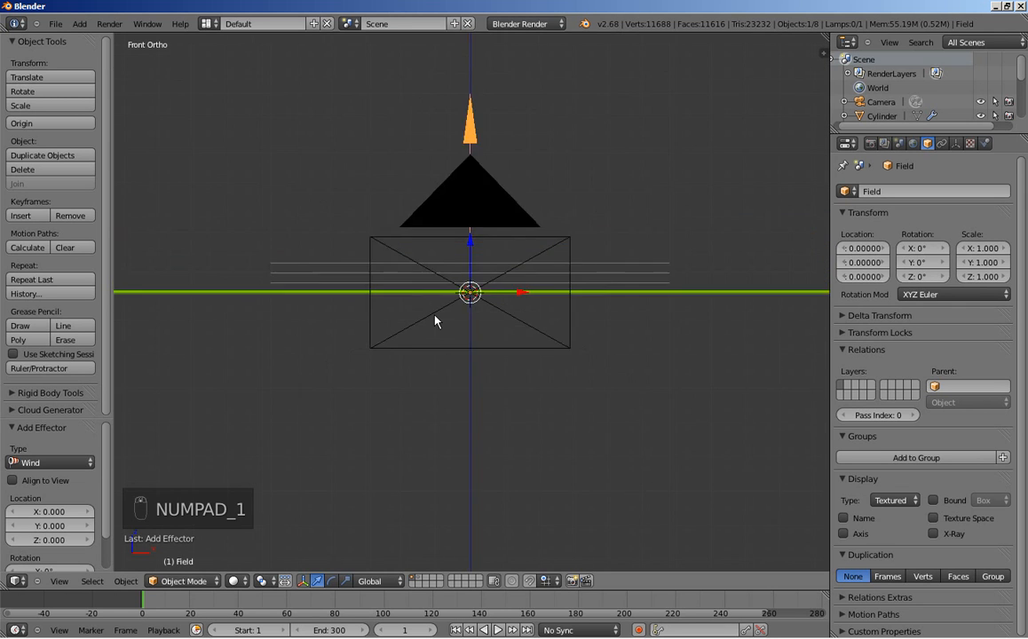
pyautogui.scroll(-5, 436, 320)
pyautogui.scroll(2, 472, 300)
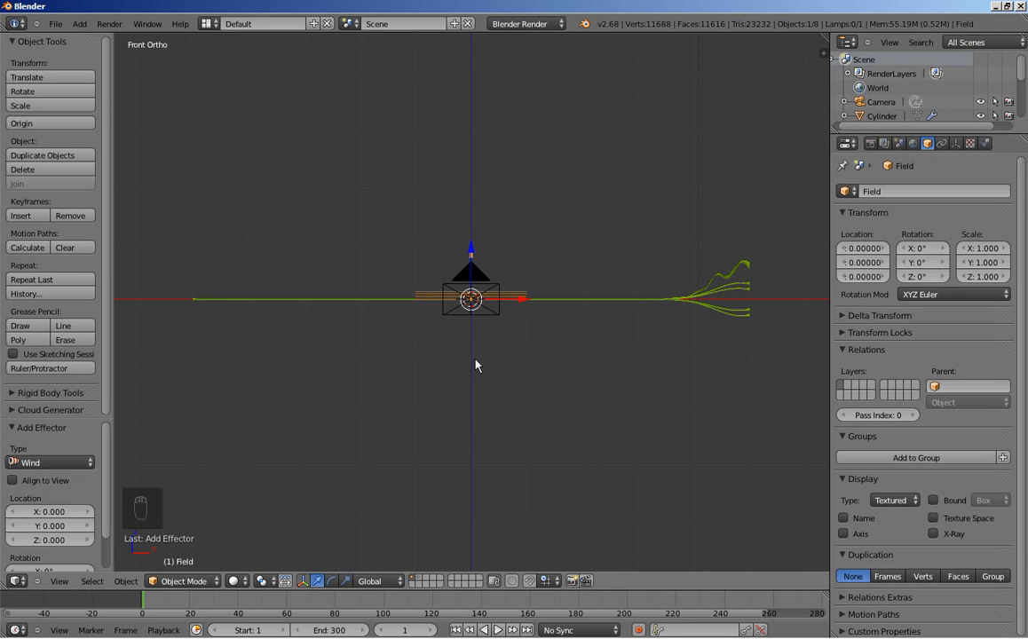
pyautogui.press('g')
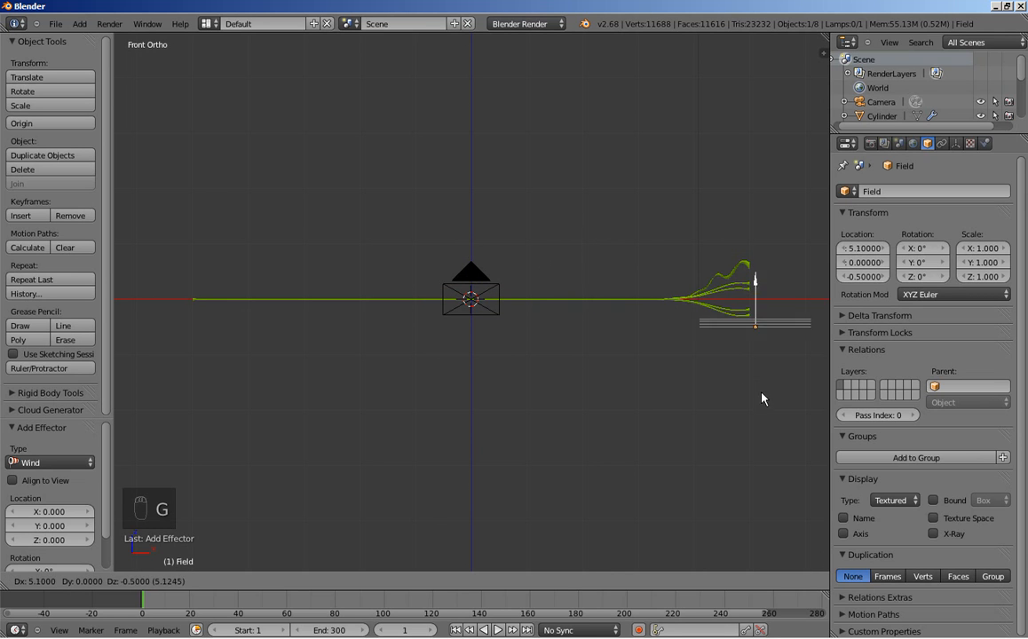
pyautogui.click(765, 402)
pyautogui.press('r')
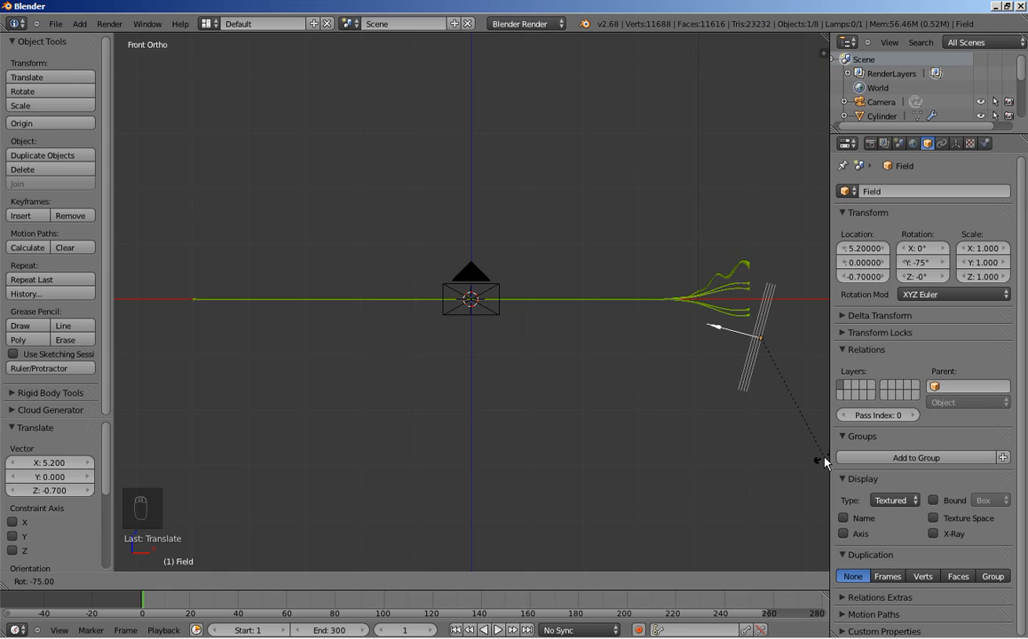
pyautogui.click(824, 460)
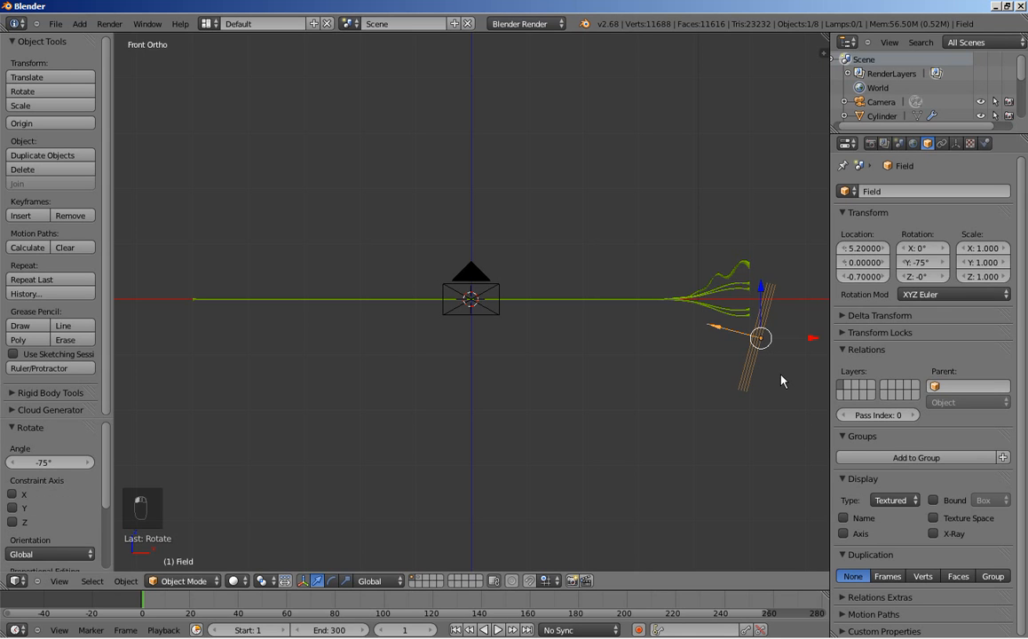
# In top view, set the wind field's X rotation to -10°.
pyautogui.press('KP_7')
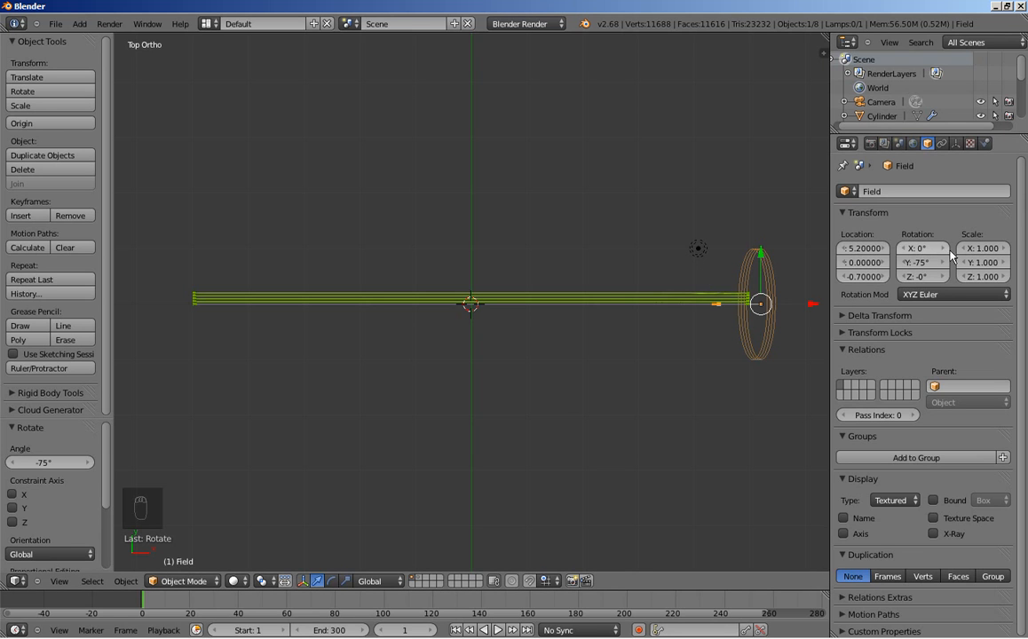
pyautogui.click(903, 250)
pyautogui.click(904, 250)
pyautogui.click(904, 250)
pyautogui.click(904, 250)
pyautogui.click(904, 250)
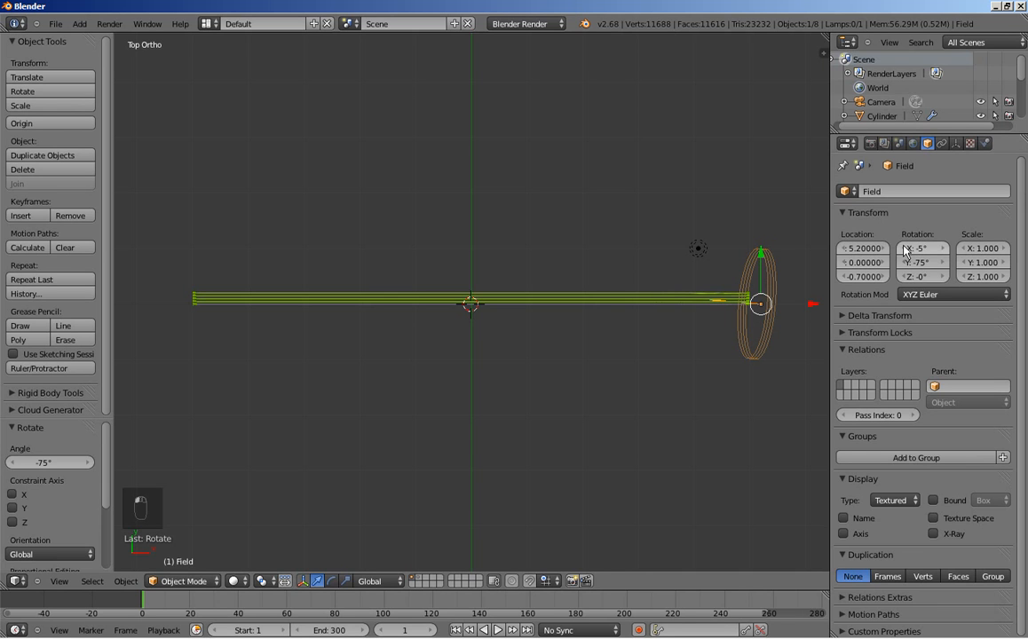
pyautogui.click(900, 250)
pyautogui.click(901, 251)
pyautogui.click(901, 251)
pyautogui.click(901, 250)
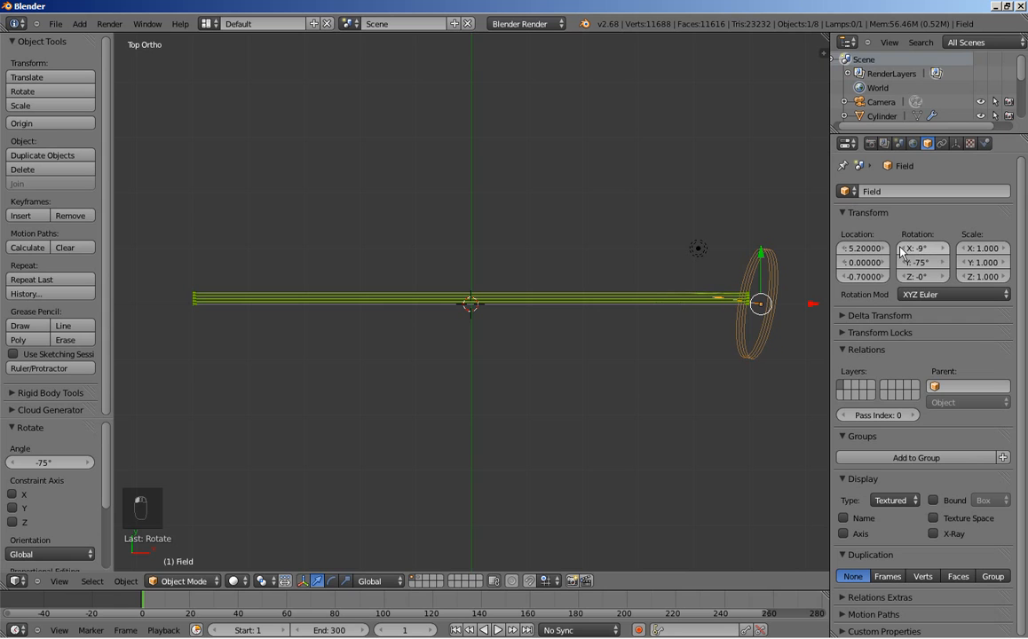
pyautogui.click(901, 251)
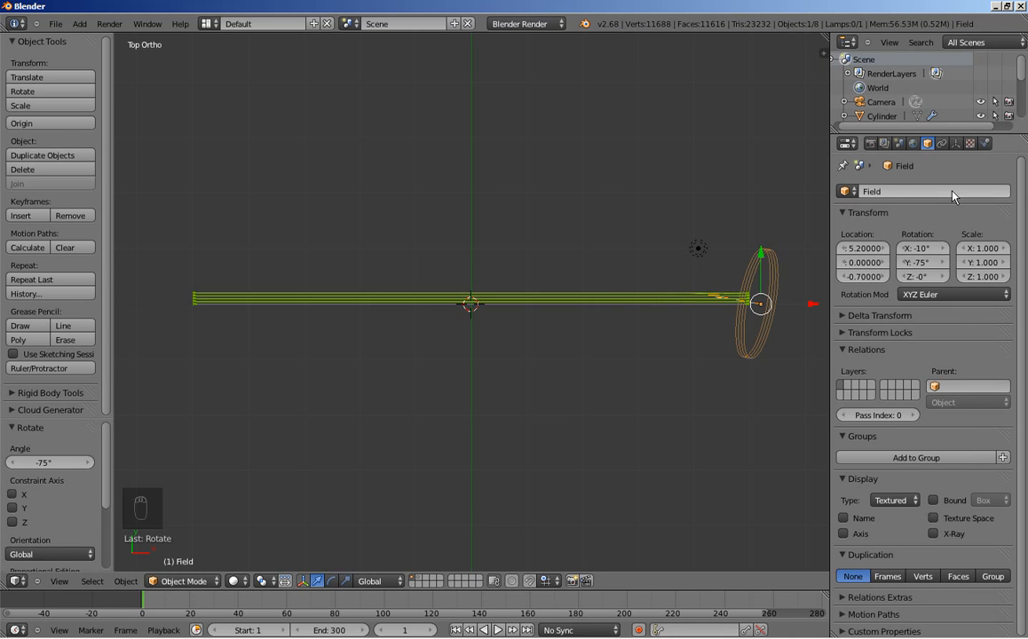
# Set the wind field's strength to 1.5 in its force field settings.
pyautogui.click(986, 143)
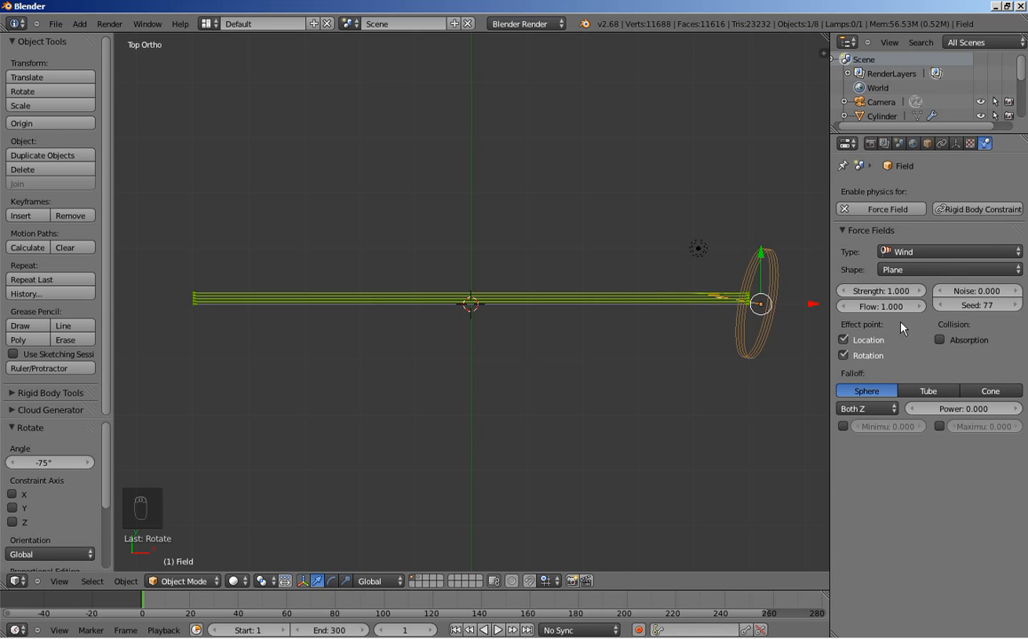
pyautogui.click(886, 293)
pyautogui.write('1.5')
pyautogui.press('Return')
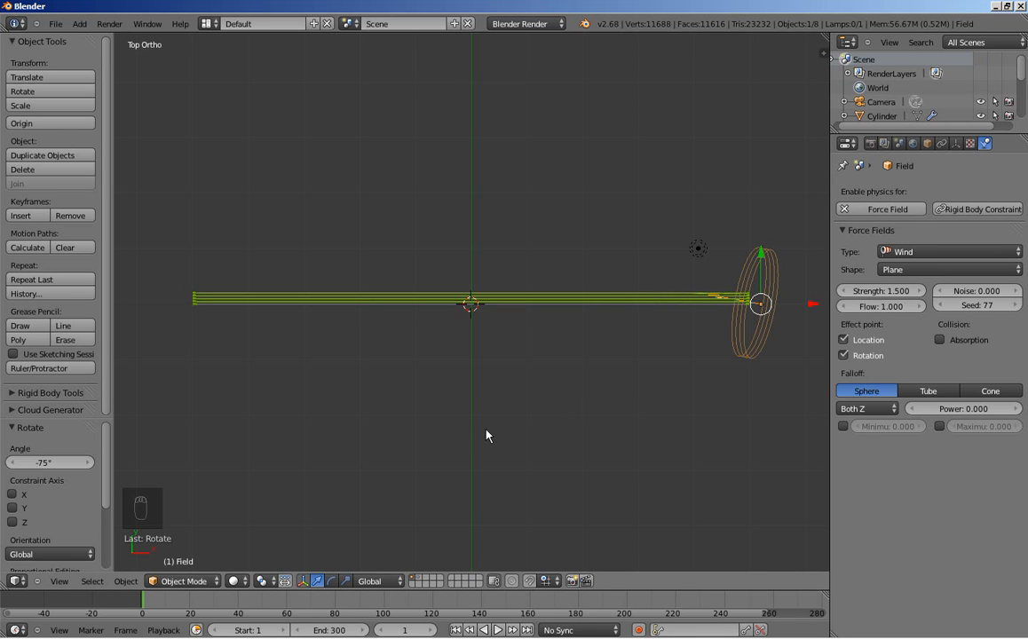
# Add a Turbulence force field at the 3D cursor with strength 2 and flow 1.
pyautogui.hotkey('shift', 'a')
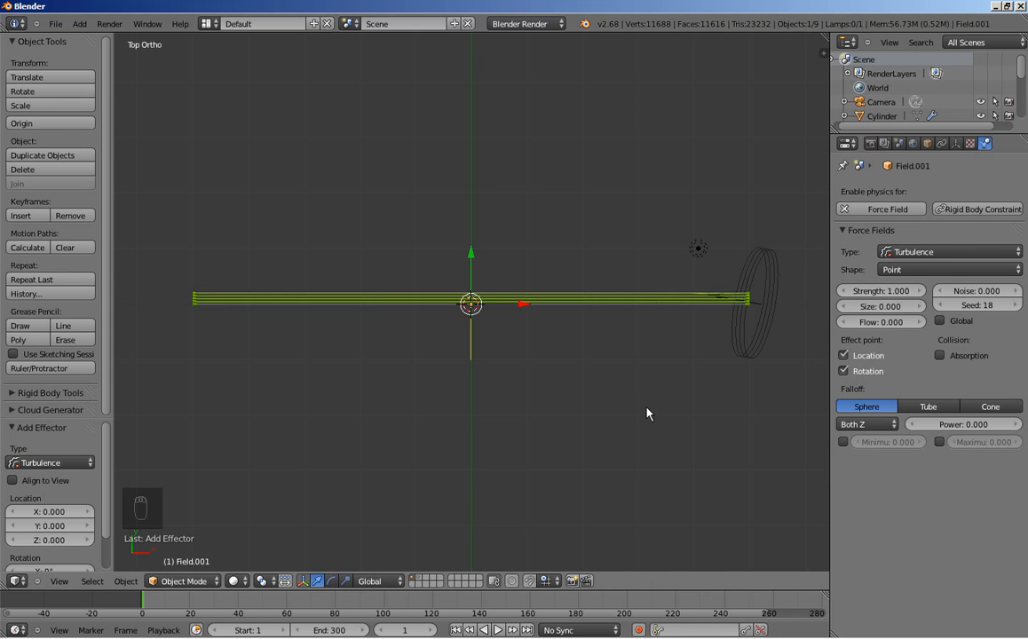
pyautogui.click(882, 293)
pyautogui.write('2')
pyautogui.press('Return')
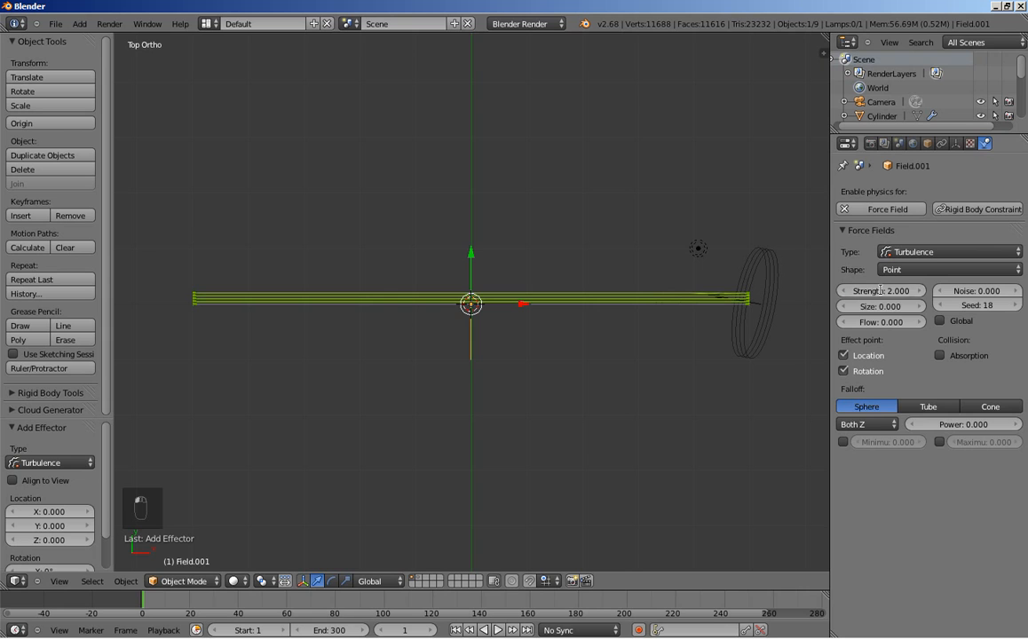
pyautogui.click(884, 323)
pyautogui.write('1')
pyautogui.press('Return')
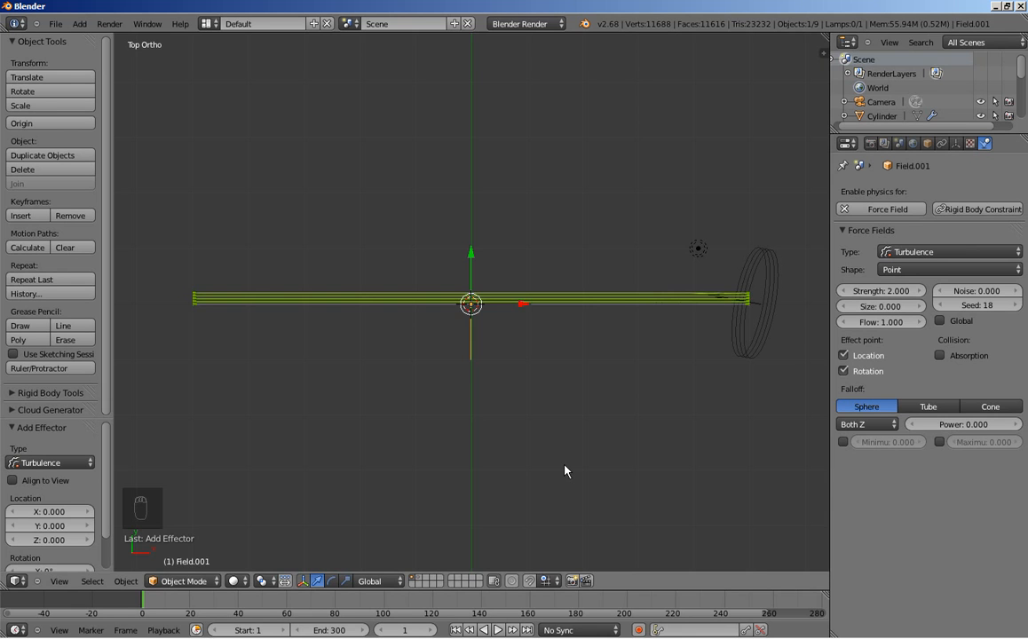
# Play the animation in camera view to check how the wind and turbulence move the particles.
pyautogui.press('KP_0')
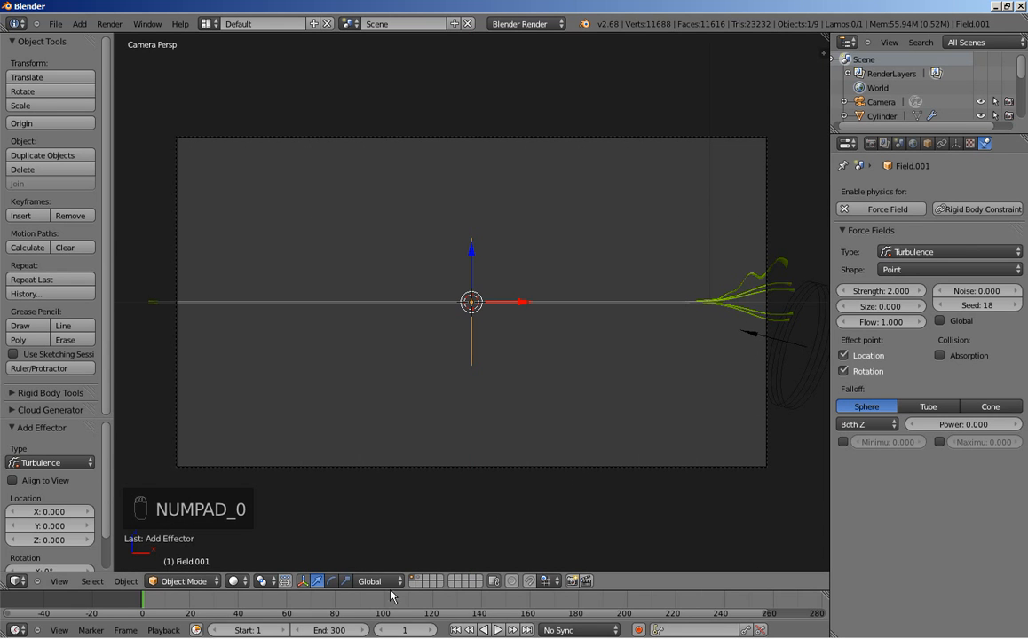
pyautogui.click(495, 630)
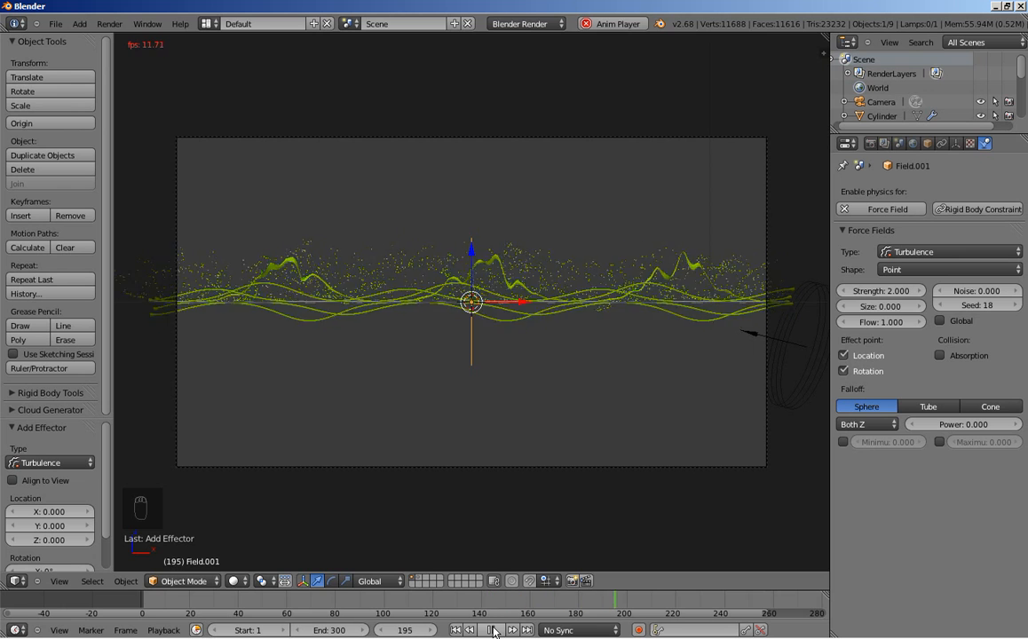
pyautogui.click(493, 631)
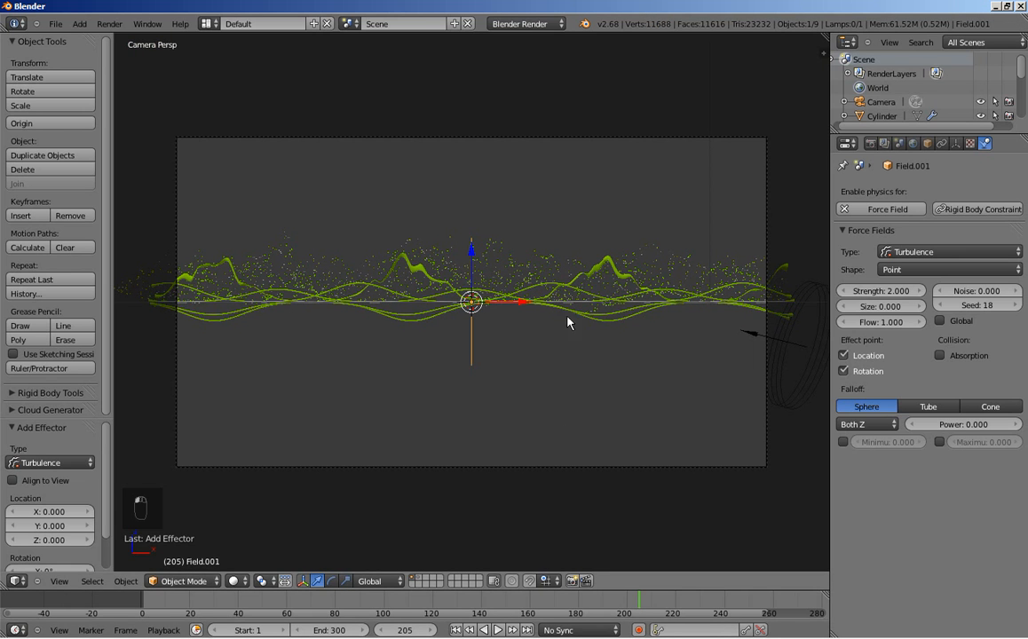
# In top view, duplicate the particle-emitting strand 0.1 along Y, and move the copy back 0.04 along Y.
pyautogui.rightClick(610, 293)
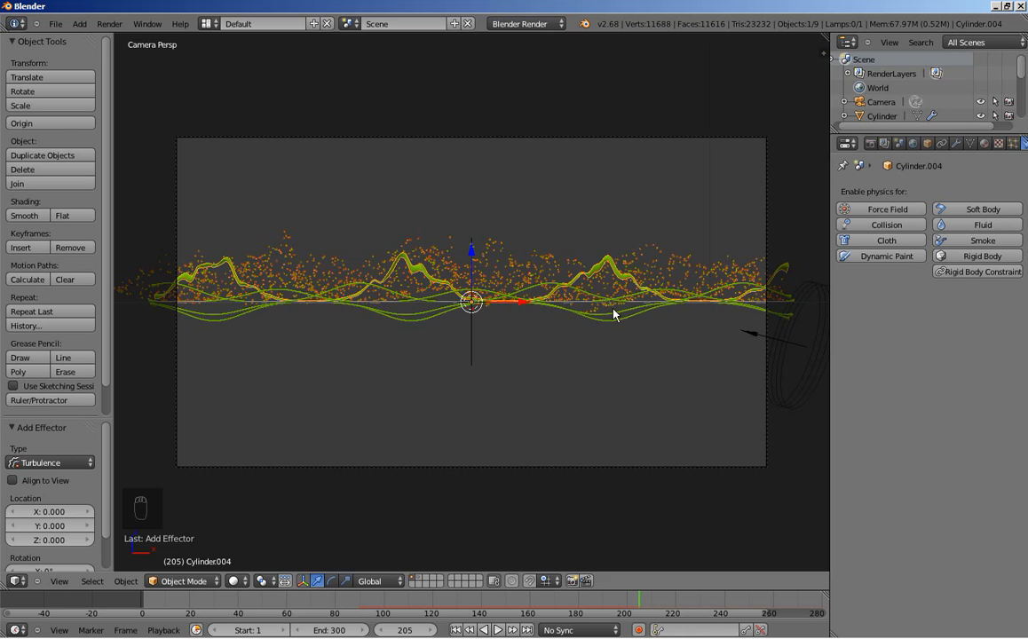
pyautogui.press('KP_1')
pyautogui.press('KP_7')
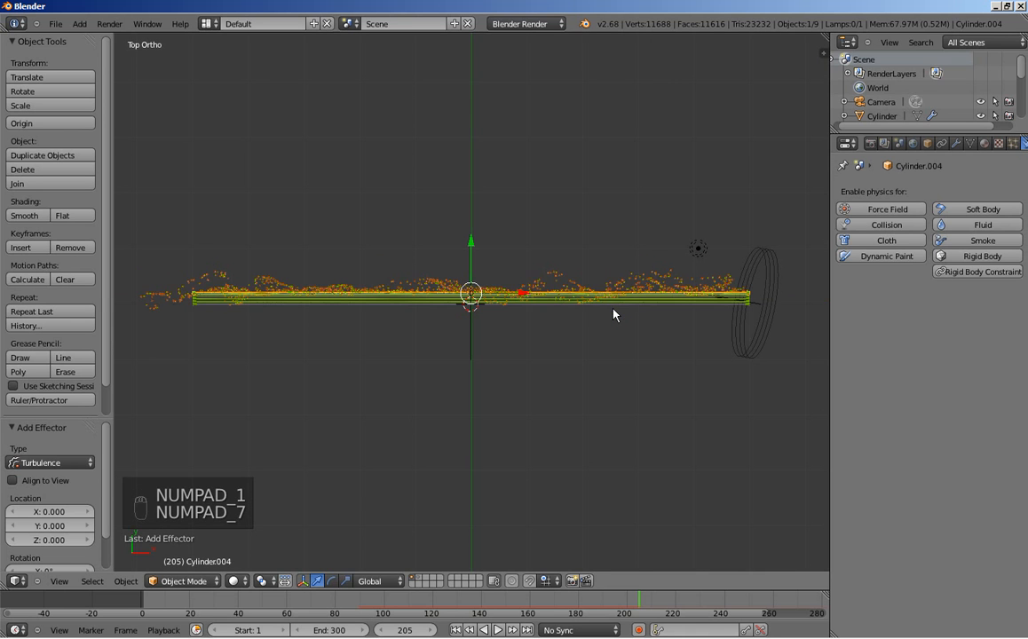
pyautogui.scroll(5, 500, 385)
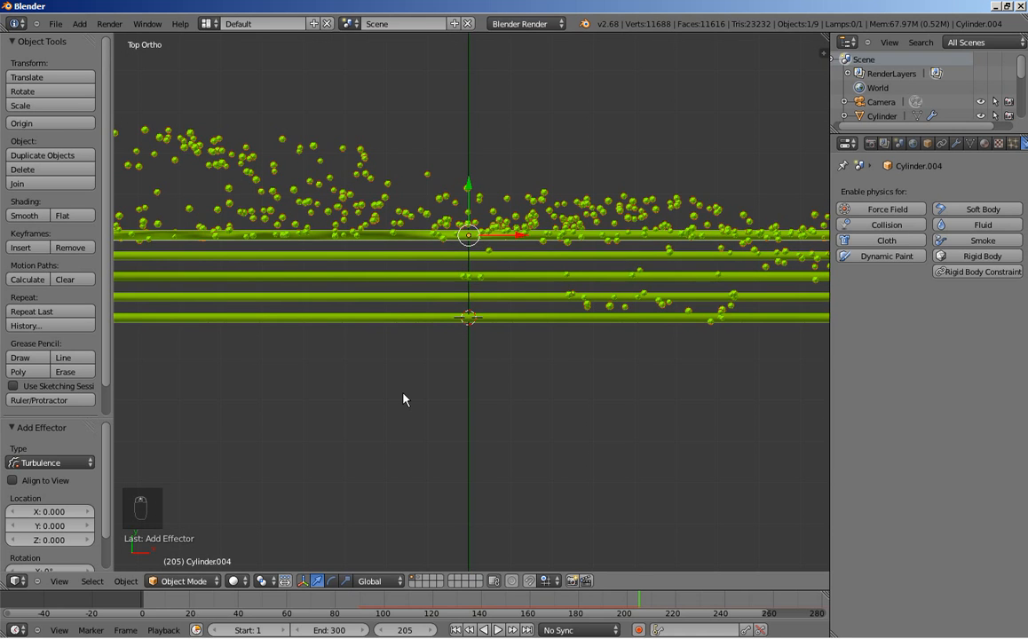
pyautogui.hotkey('shift', 'd')
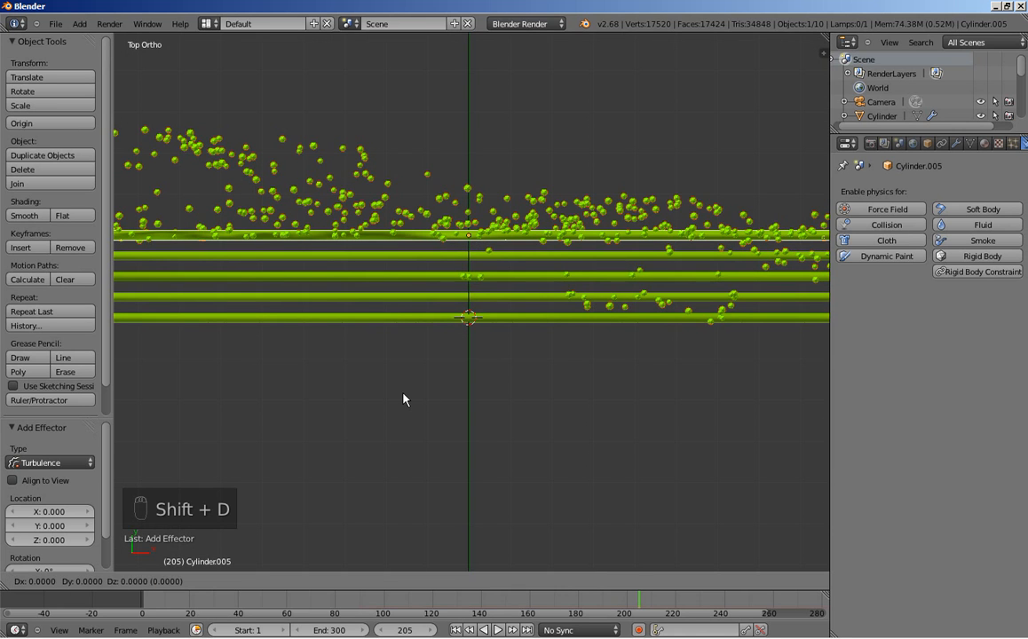
pyautogui.press('y')
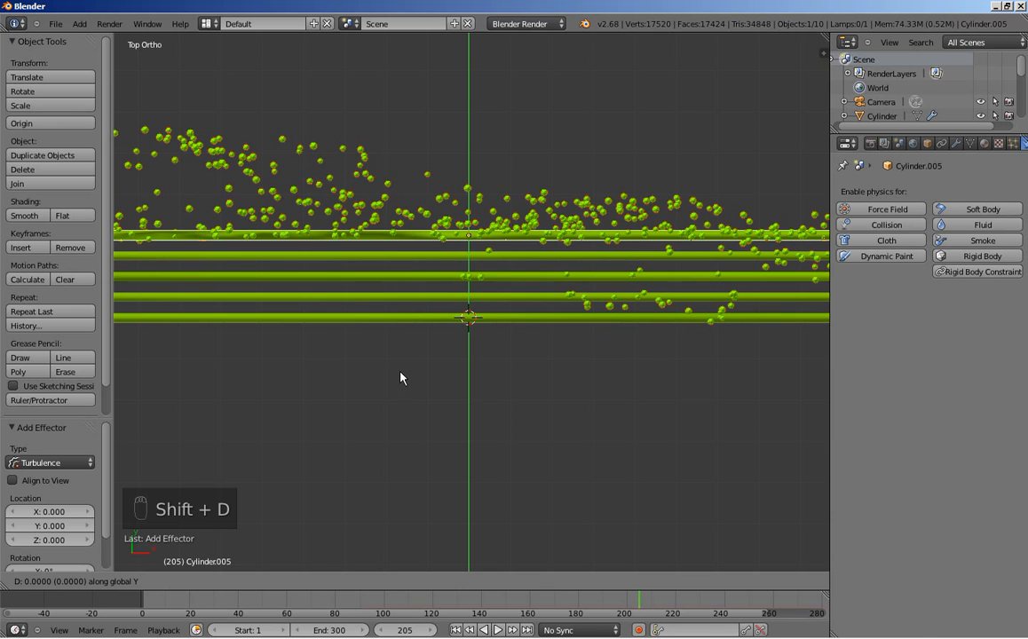
pyautogui.click(402, 372)
pyautogui.scroll(4, 448, 307)
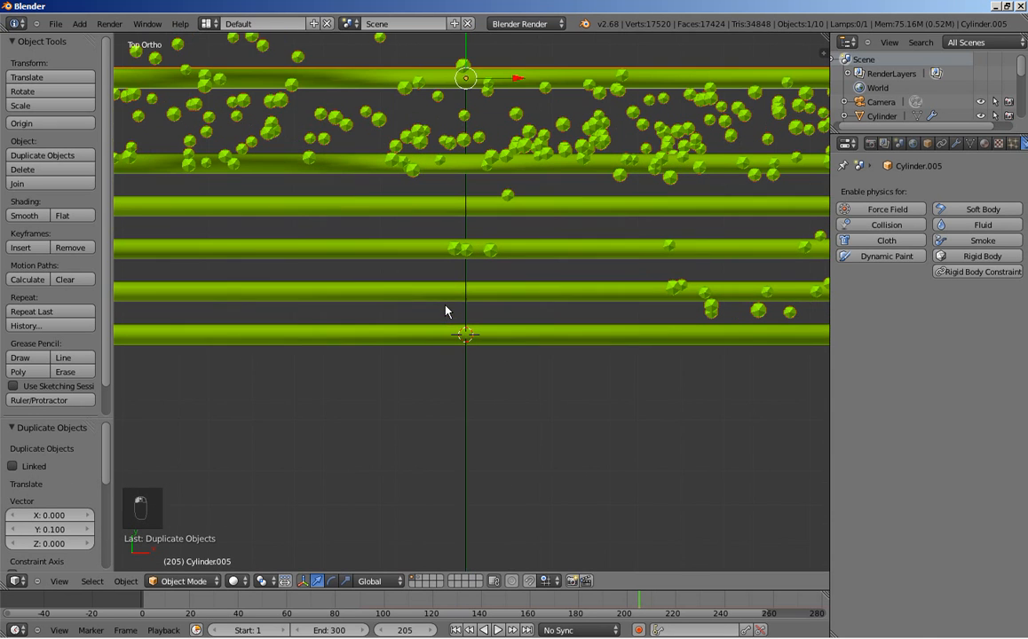
pyautogui.press('g')
pyautogui.press('y')
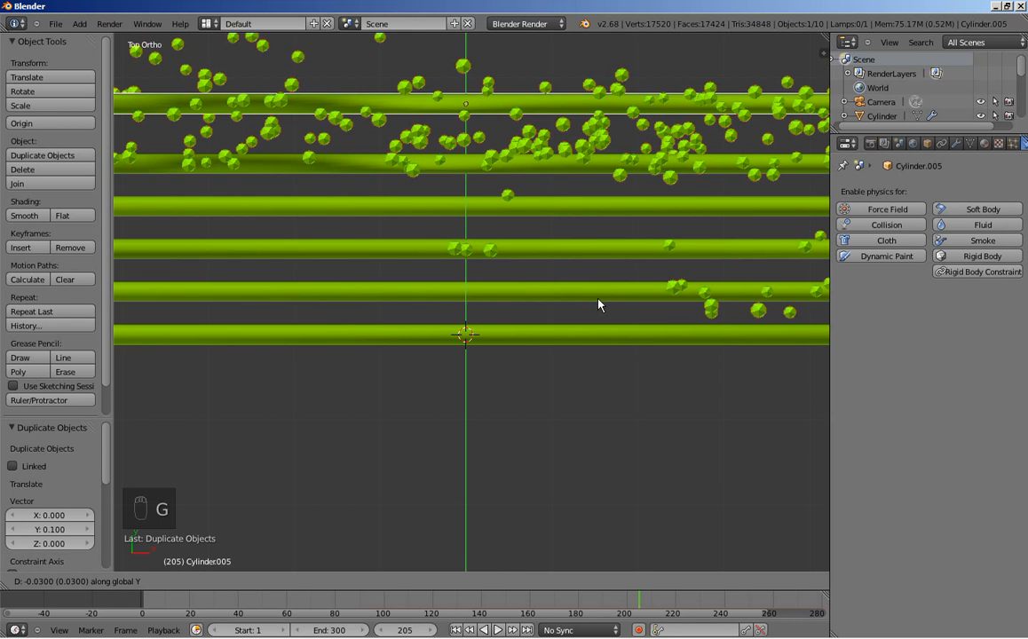
pyautogui.click(599, 308)
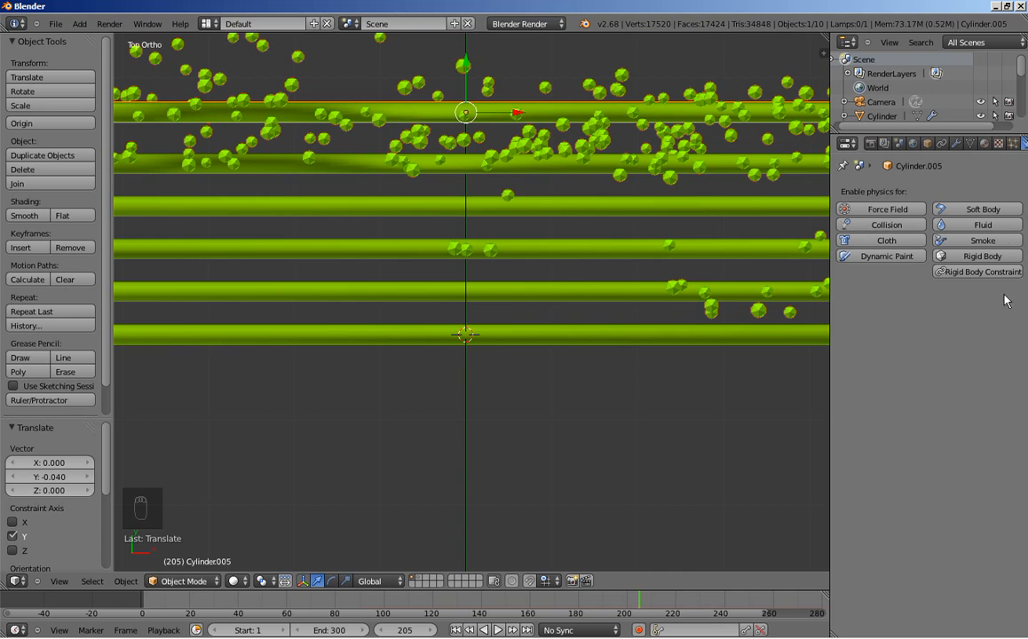
# In camera view, set the duplicated strand's Wave modifier height to -1.3.
pyautogui.press('KP_0')
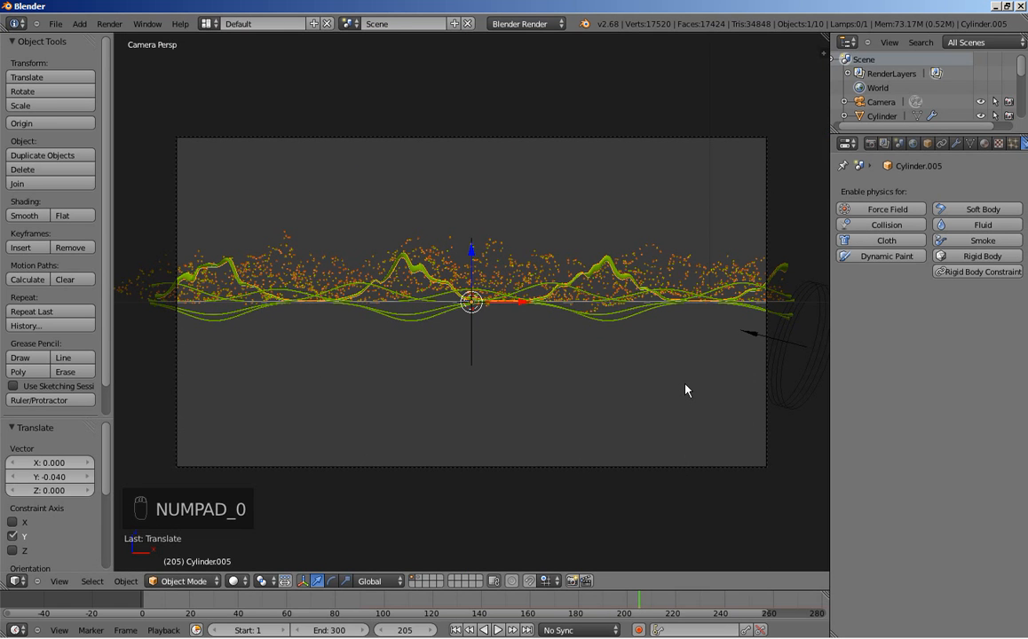
pyautogui.click(956, 143)
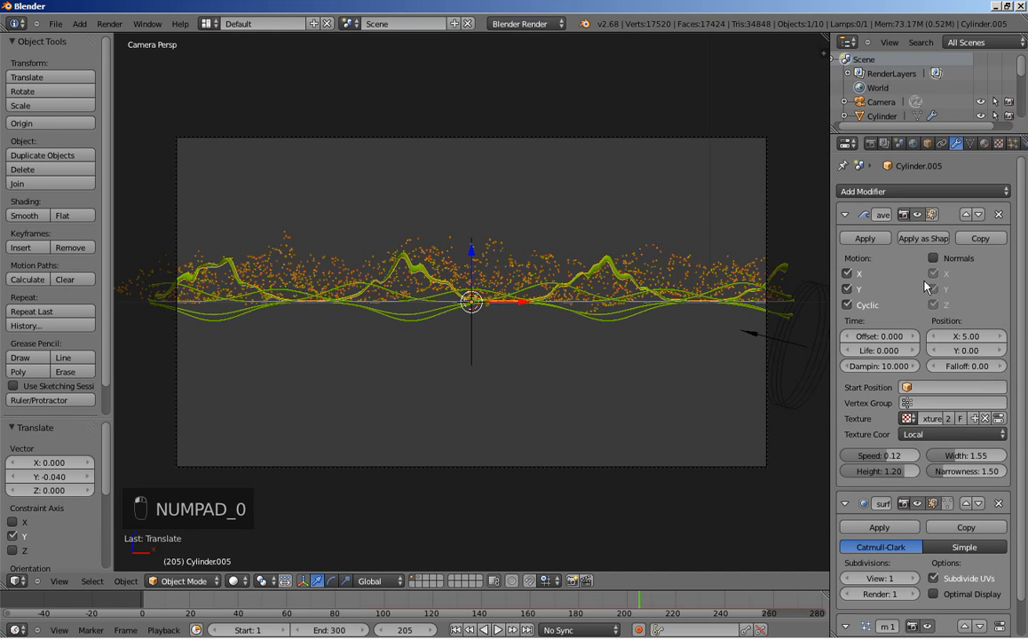
pyautogui.click(876, 480)
pyautogui.click(857, 476)
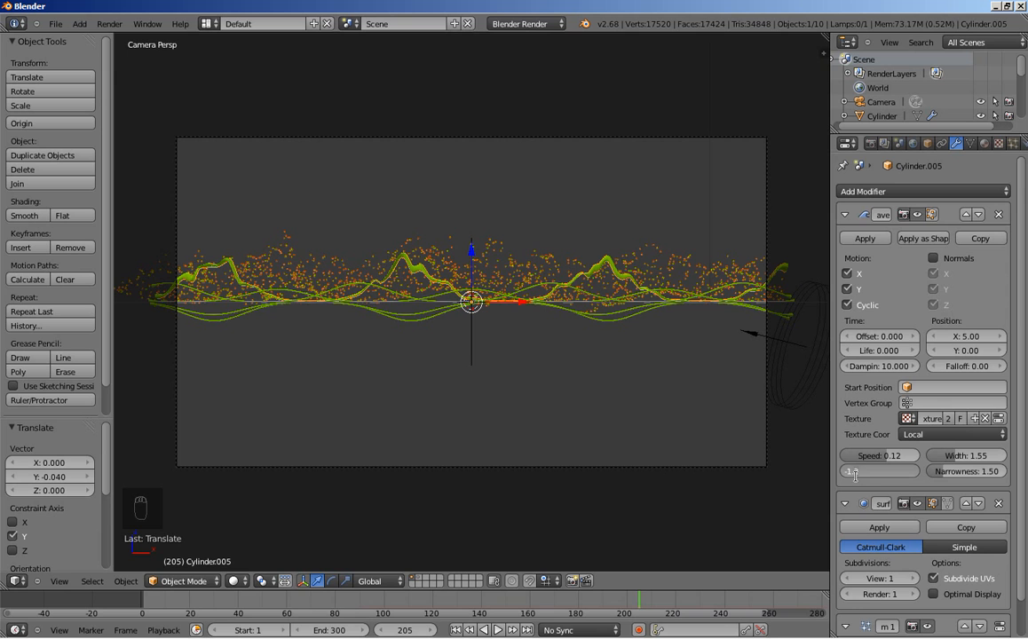
pyautogui.press('Return')
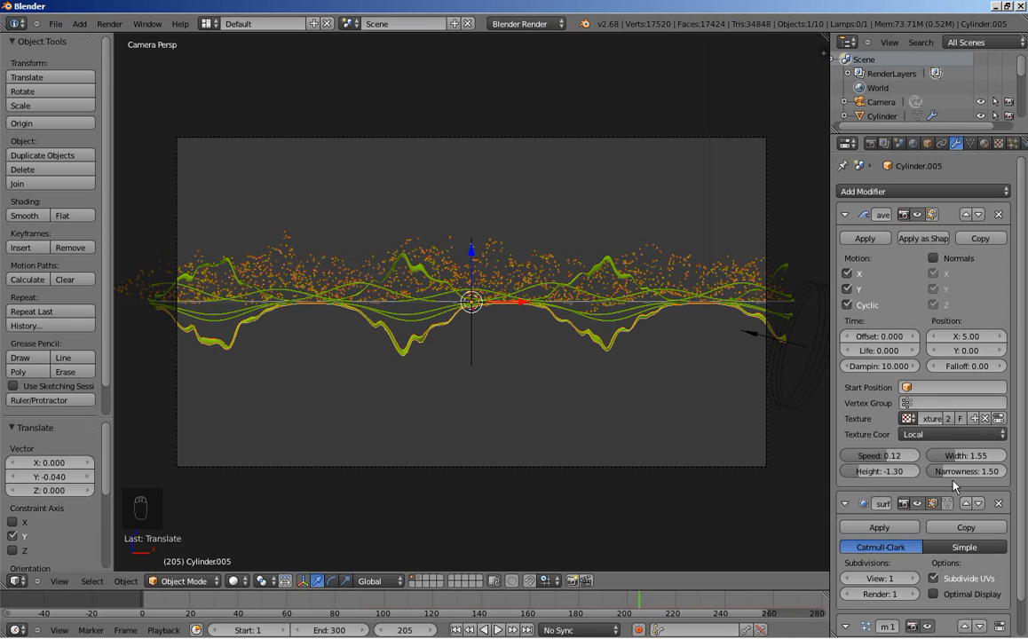
# Try Wave modifier widths of 1.6 and 1.56 on the duplicated strand.
pyautogui.click(945, 457)
pyautogui.write('1.6')
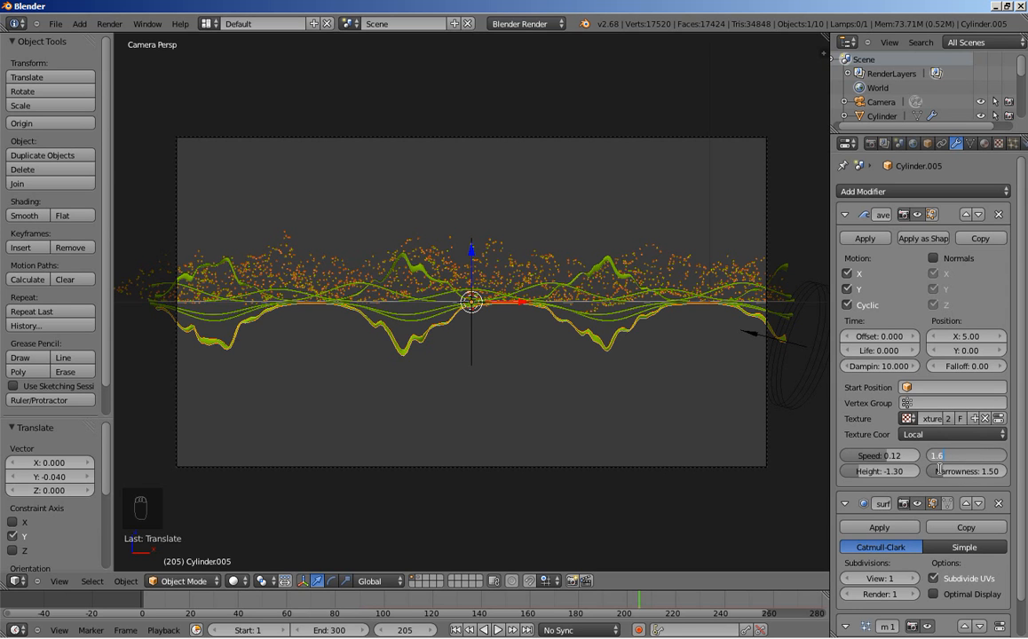
pyautogui.press('Return')
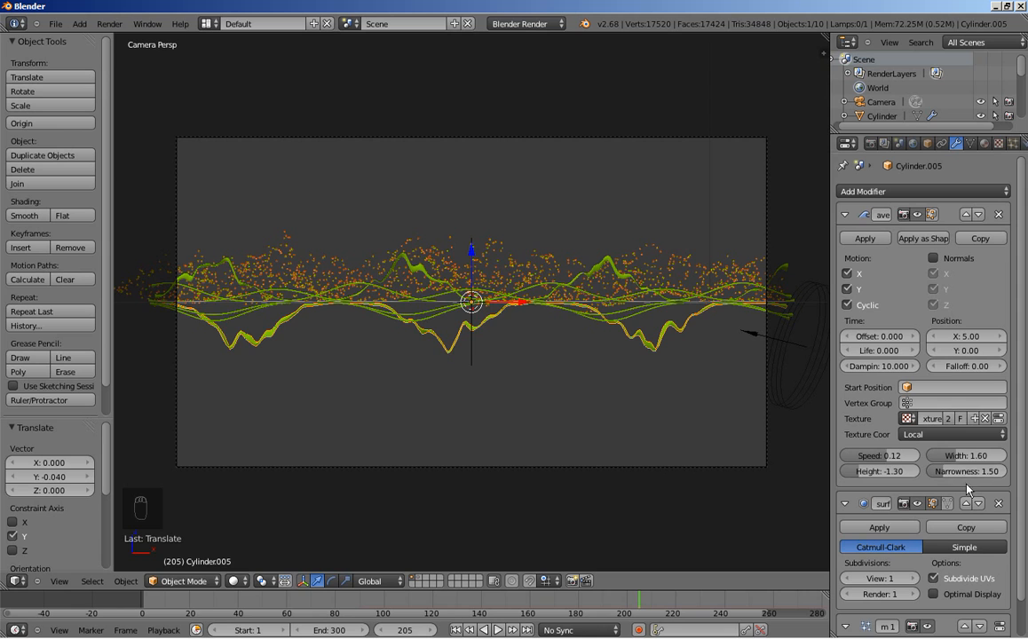
pyautogui.click(969, 463)
pyautogui.write('1.5')
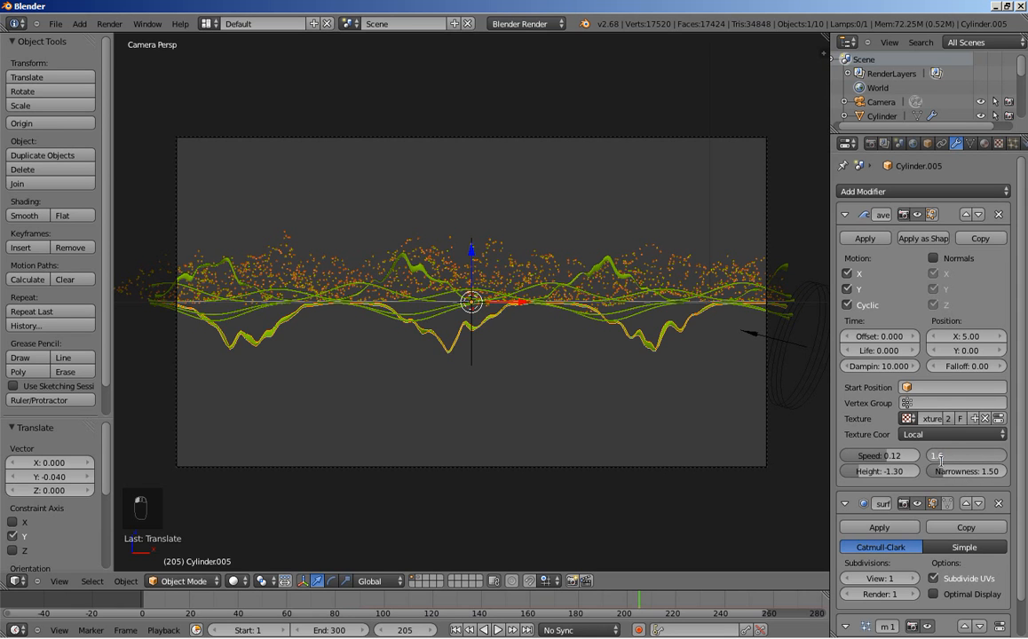
pyautogui.write('6')
pyautogui.press('Return')
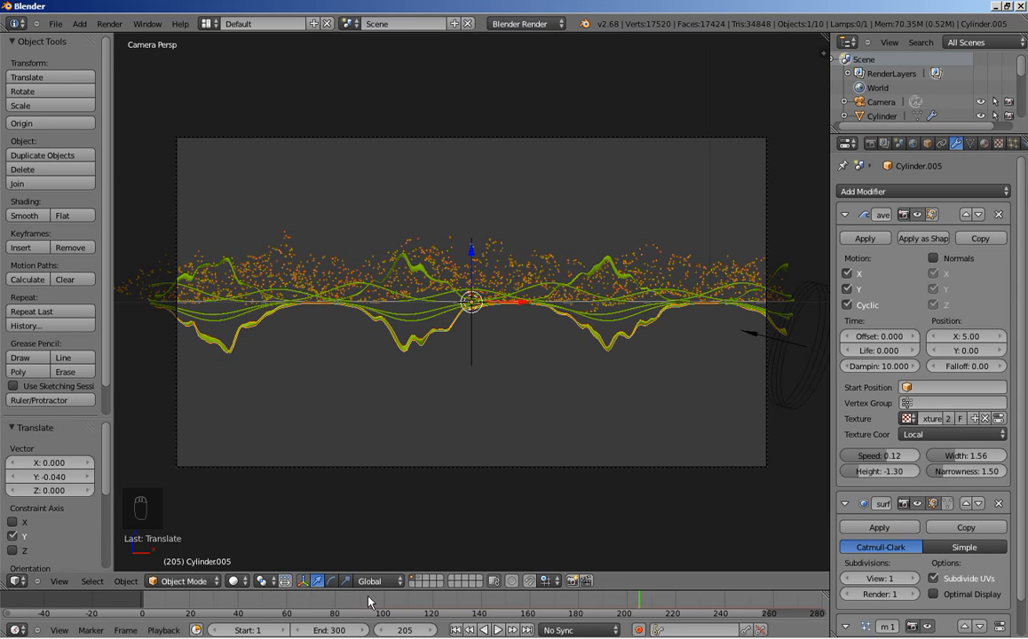
# Play the animation from frame 62 to check the duplicated strand, and set its Wave width to 1.57.
pyautogui.click(292, 605)
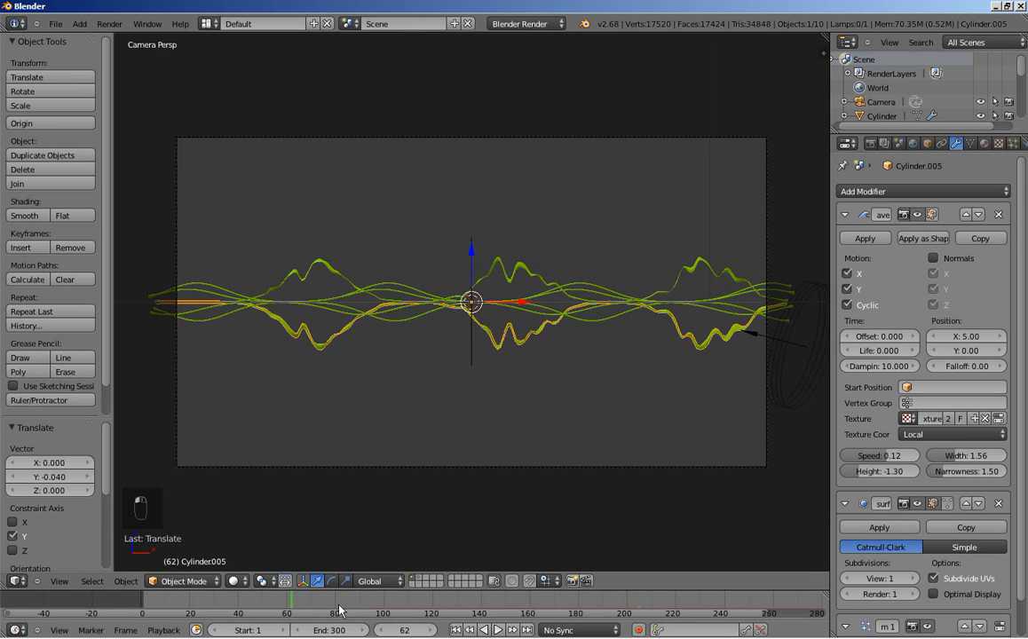
pyautogui.click(496, 631)
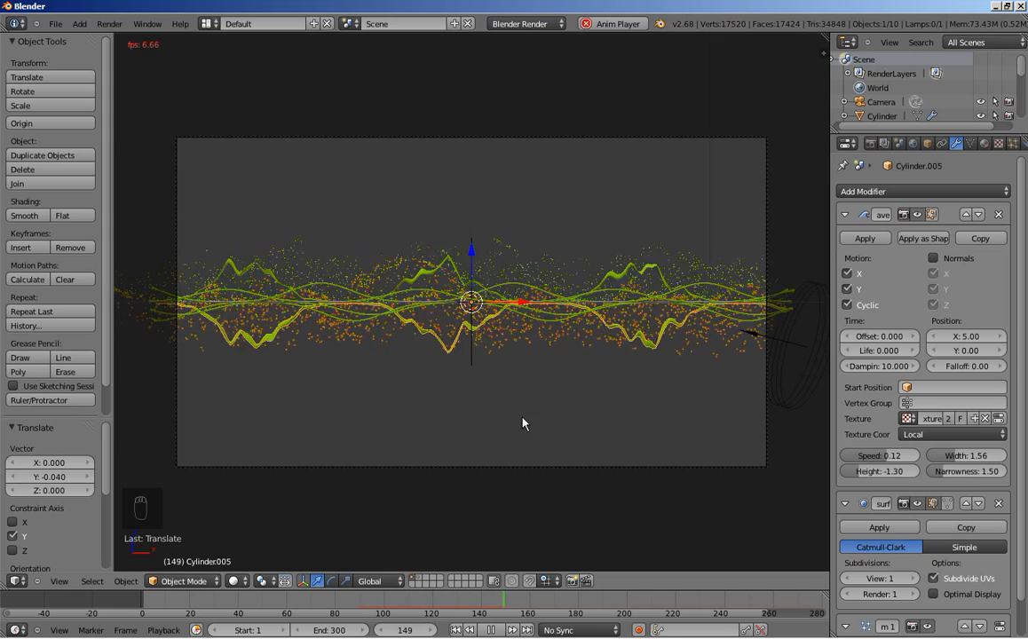
pyautogui.click(490, 631)
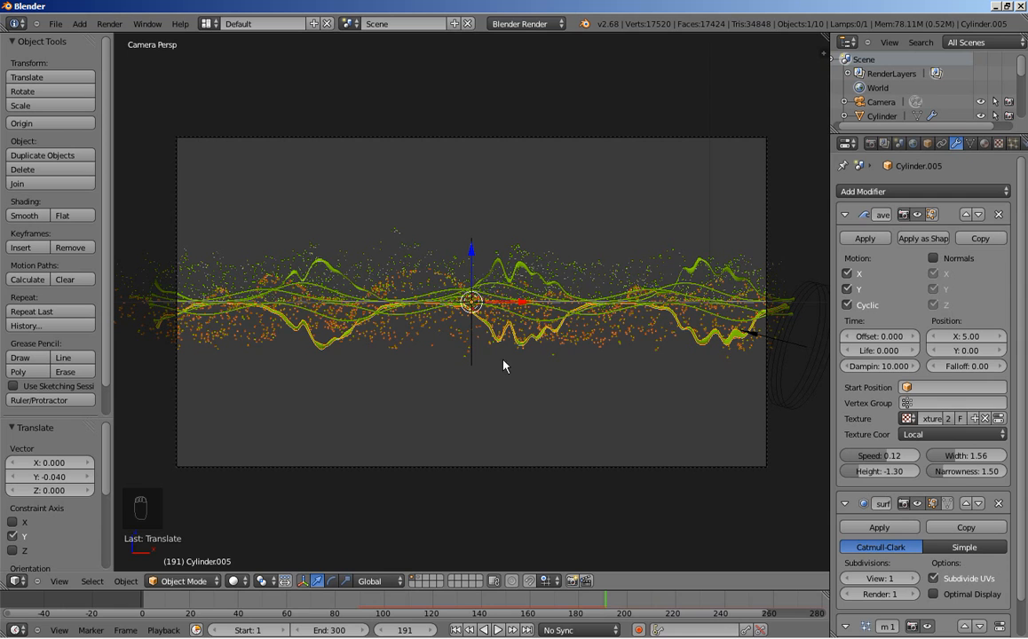
pyautogui.click(944, 456)
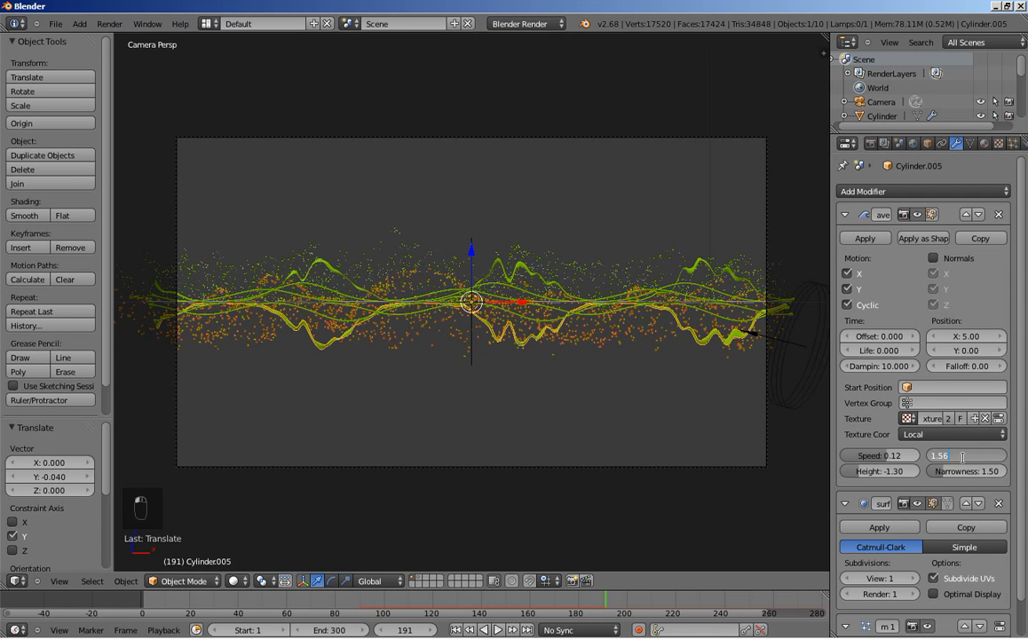
pyautogui.press('Return')
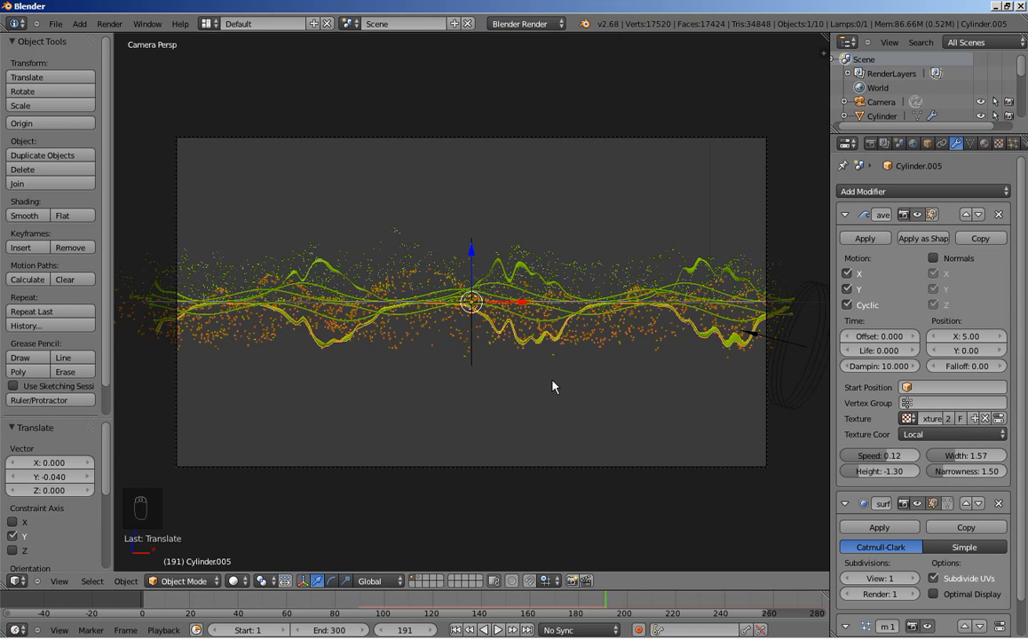
# In top view, duplicate the strand at the 3D cursor 0.3 along Y, shift the copy another 0.01, and return to camera view.
pyautogui.press('KP_7')
pyautogui.scroll(-5, 552, 386)
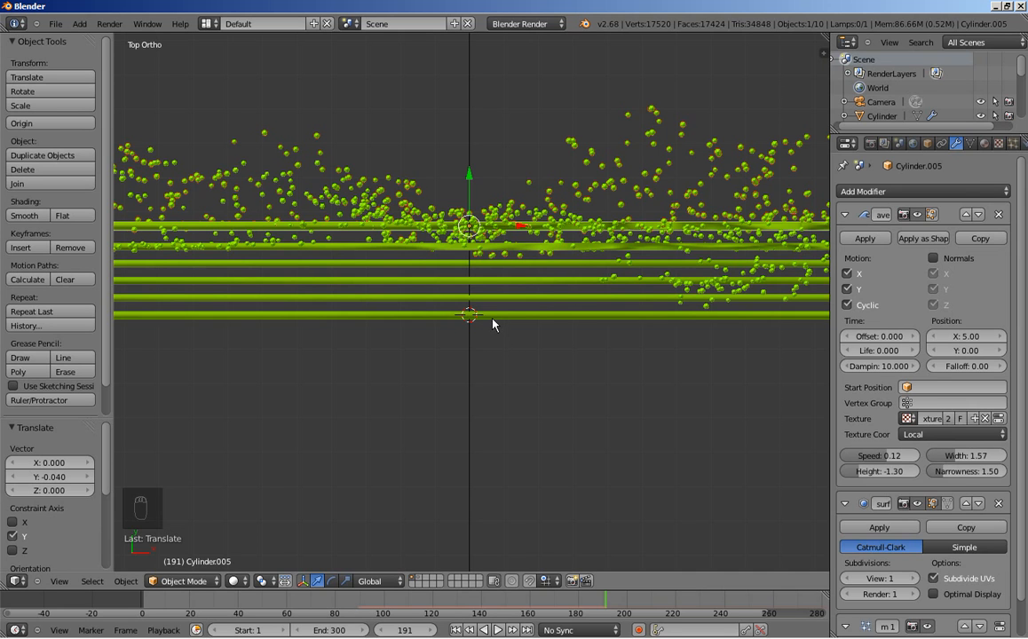
pyautogui.rightClick(493, 319)
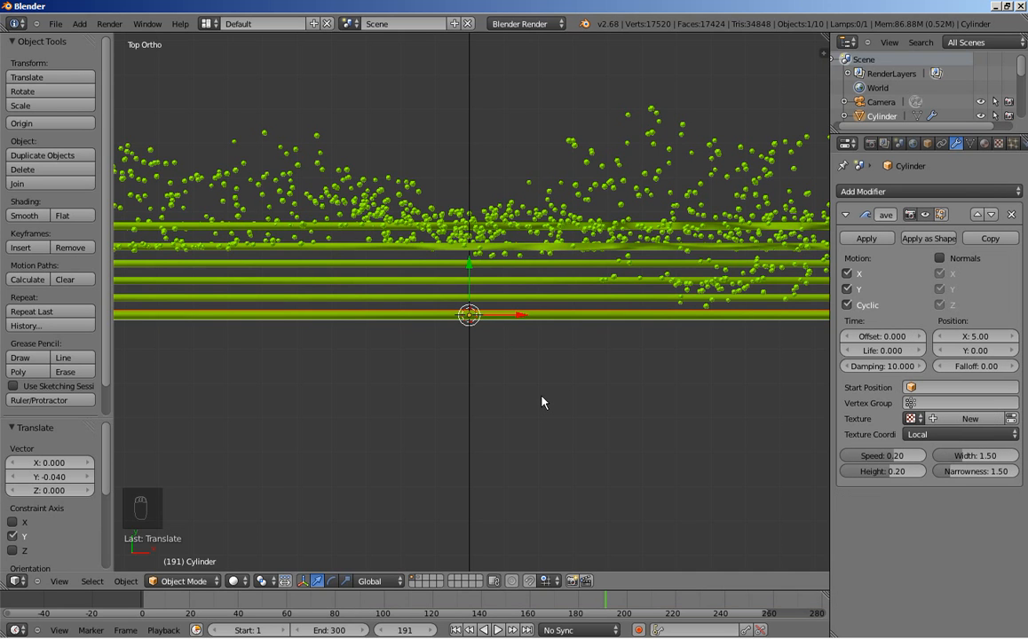
pyautogui.hotkey('shift', 'd')
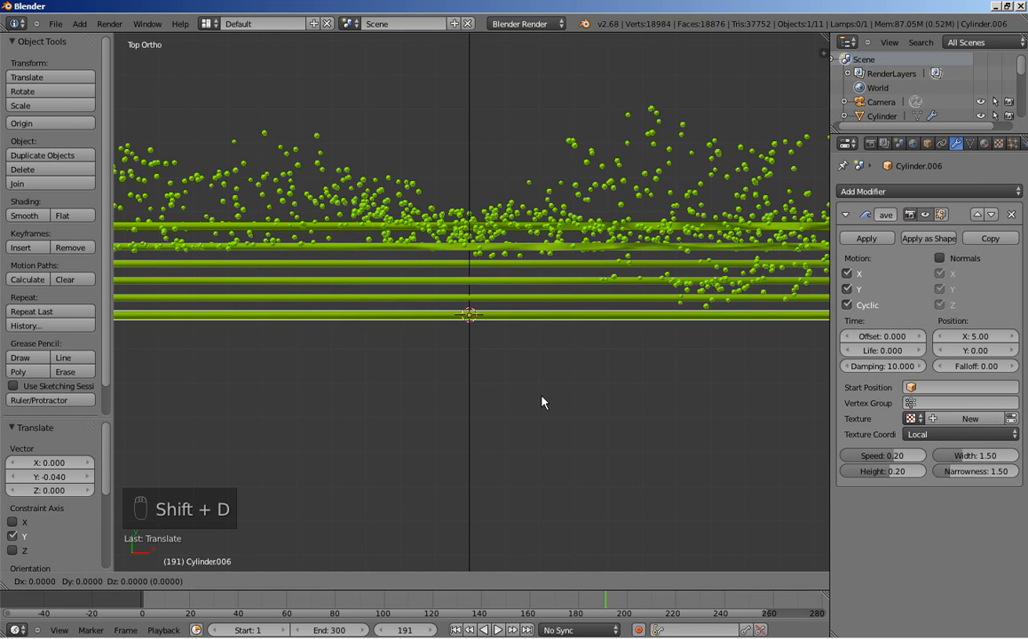
pyautogui.press('y')
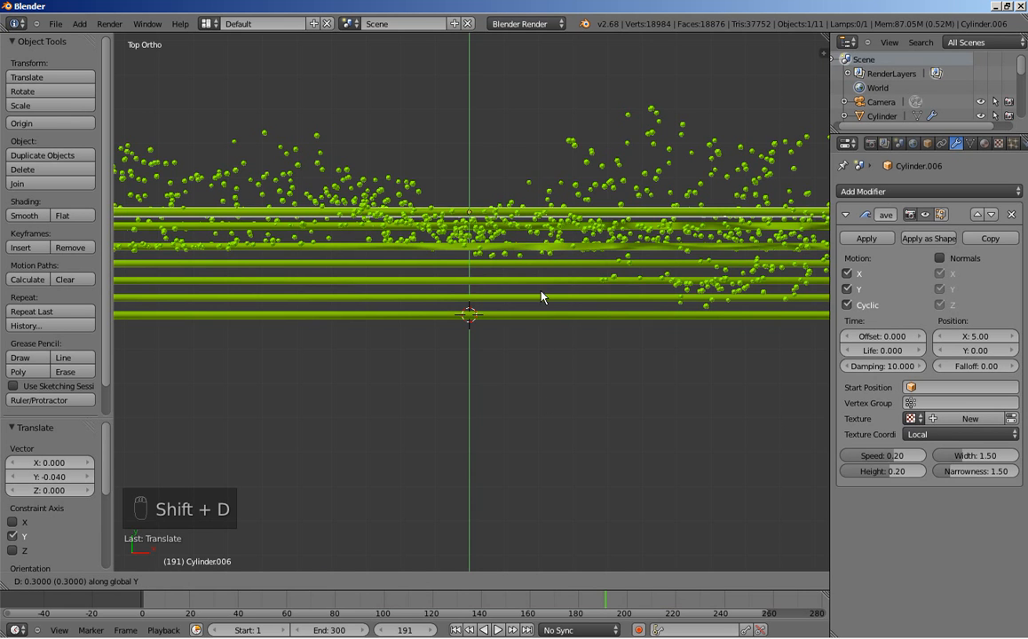
pyautogui.click(542, 297)
pyautogui.scroll(4, 539, 298)
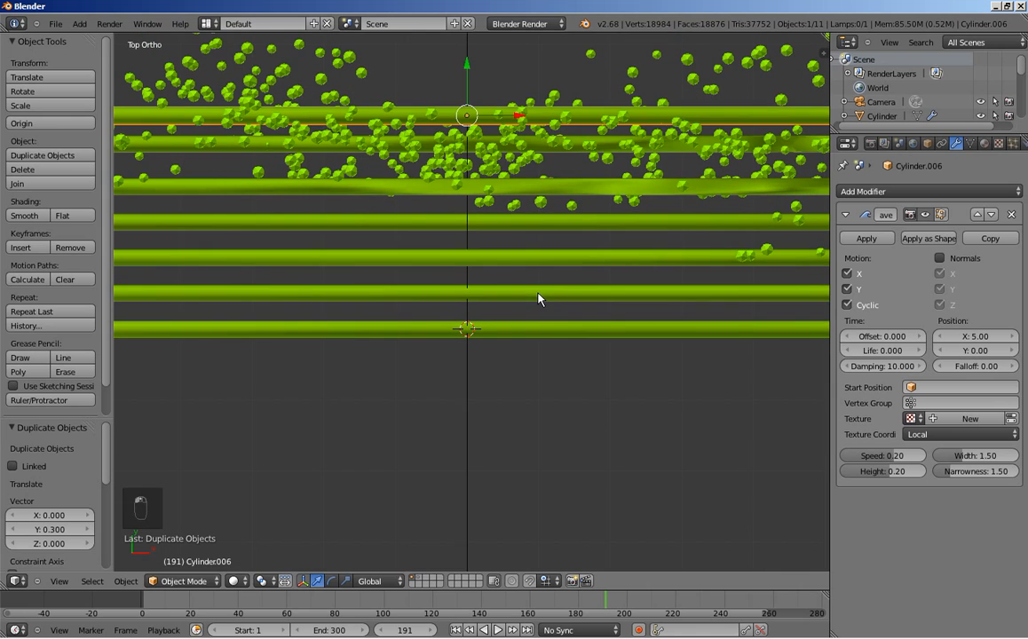
pyautogui.press('g')
pyautogui.press('y')
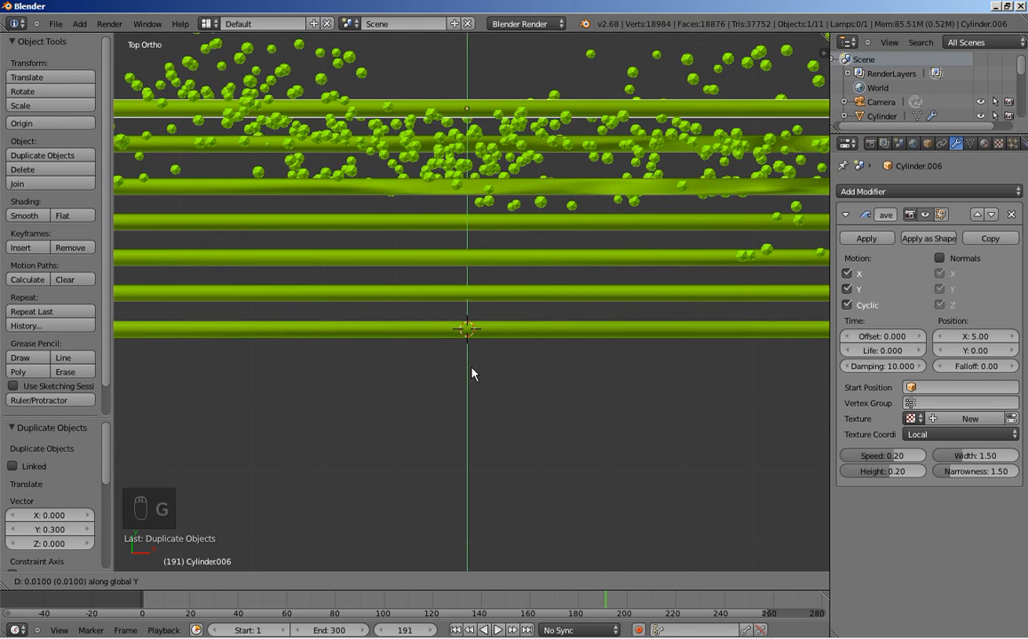
pyautogui.click(472, 374)
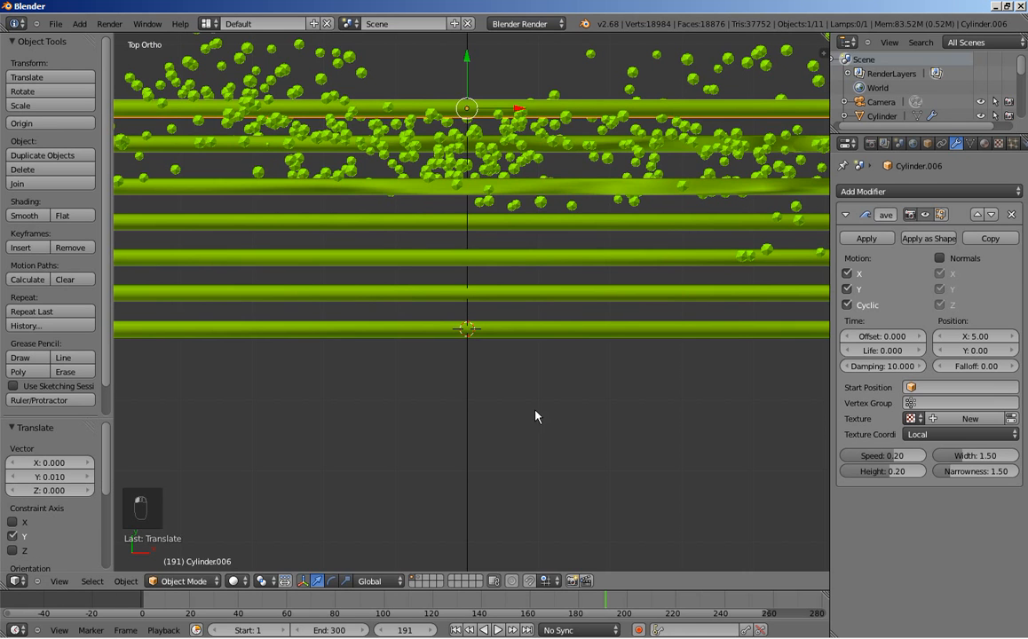
pyautogui.press('KP_0')
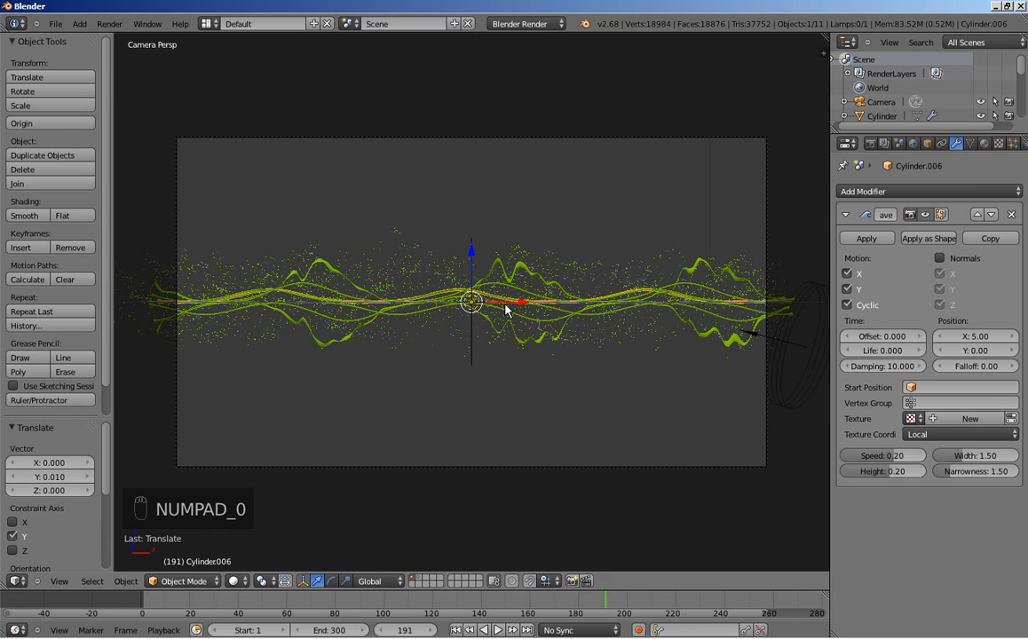
# Set the Wave modifier height of the selected line, Cylinder.006, to 1.5.
pyautogui.click(882, 472)
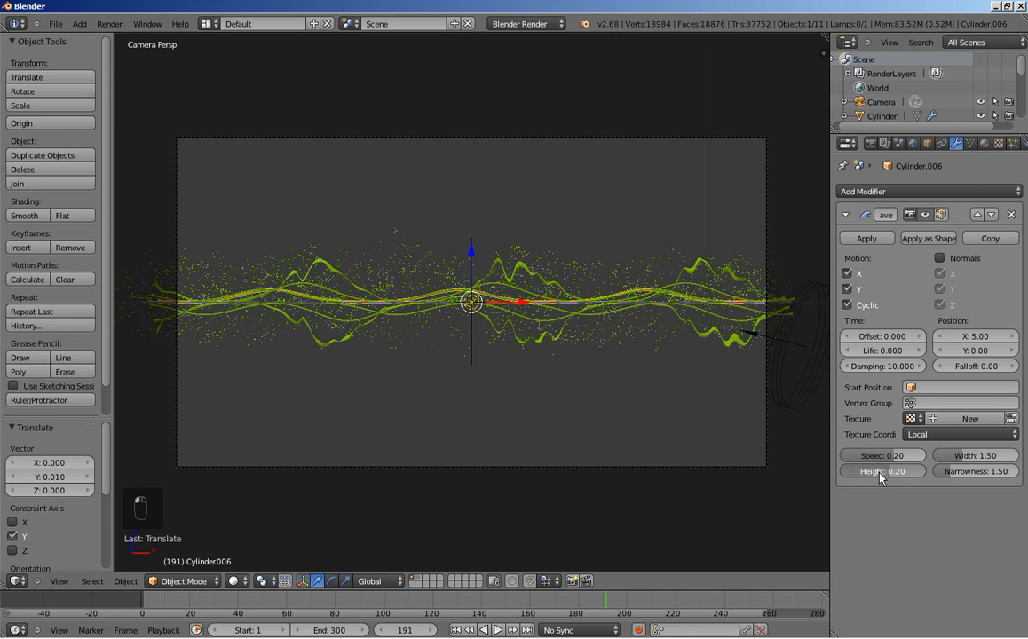
pyautogui.press('Return')
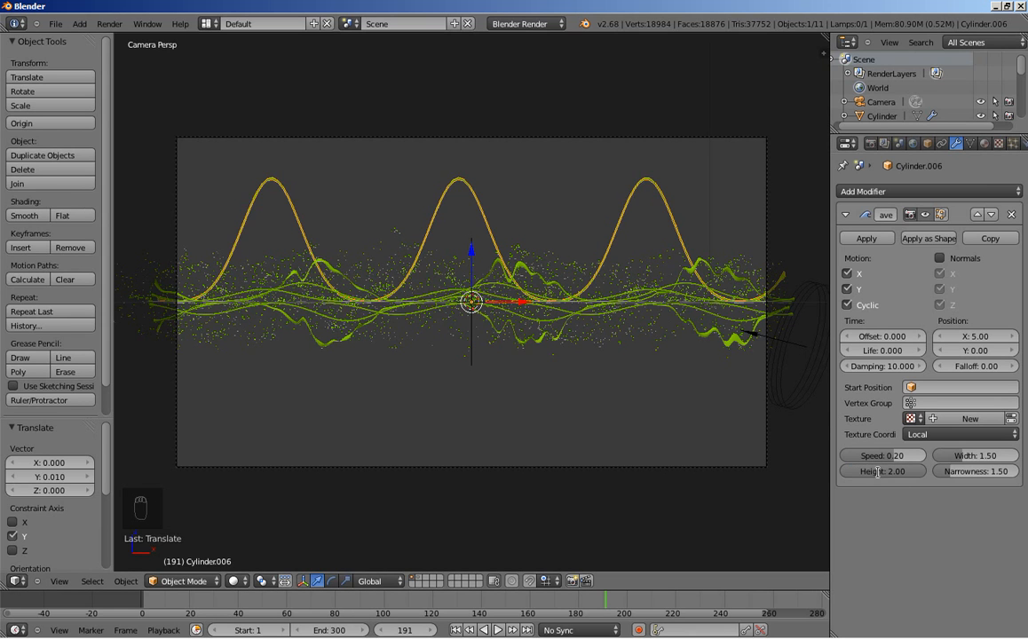
pyautogui.click(884, 475)
pyautogui.write('1.5')
pyautogui.press('Return')
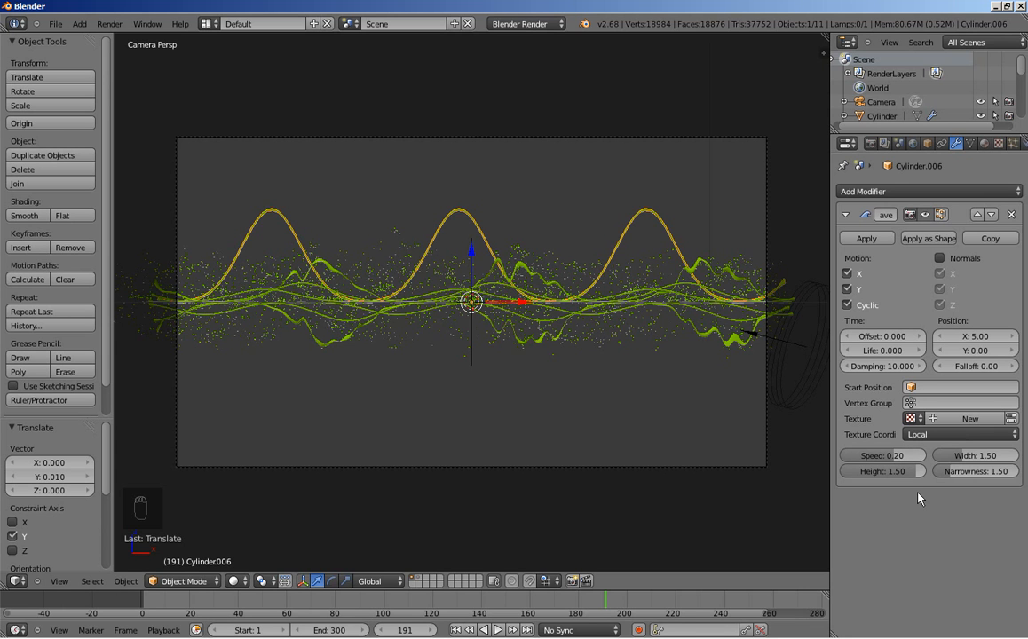
# Duplicate the tall wave line and move the copy 0.05 along the Y axis.
pyautogui.press('KP_7')
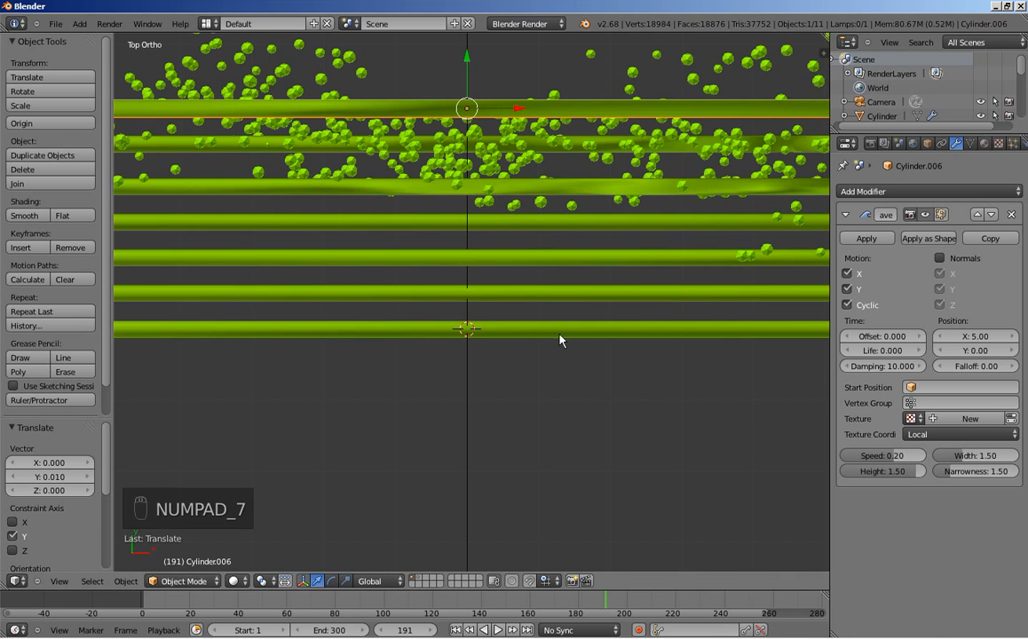
pyautogui.hotkey('shift', 'd')
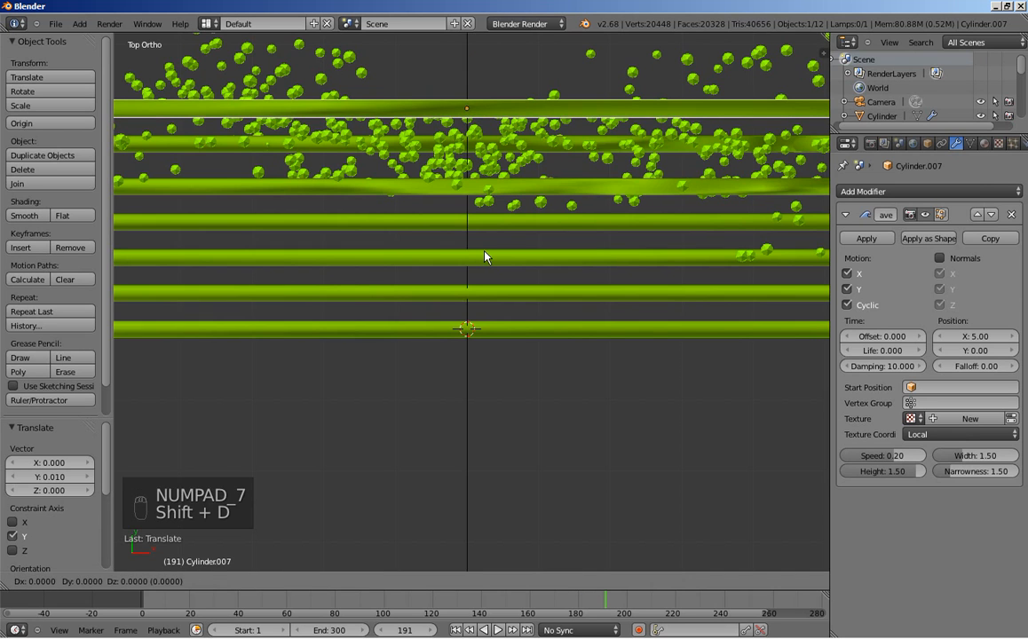
pyautogui.press('y')
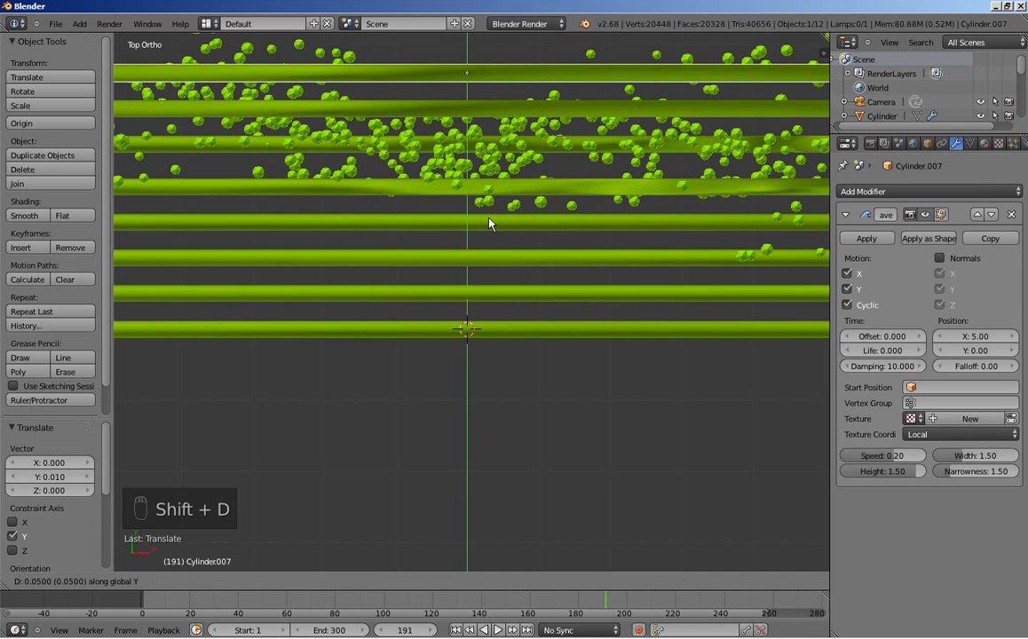
pyautogui.click(490, 224)
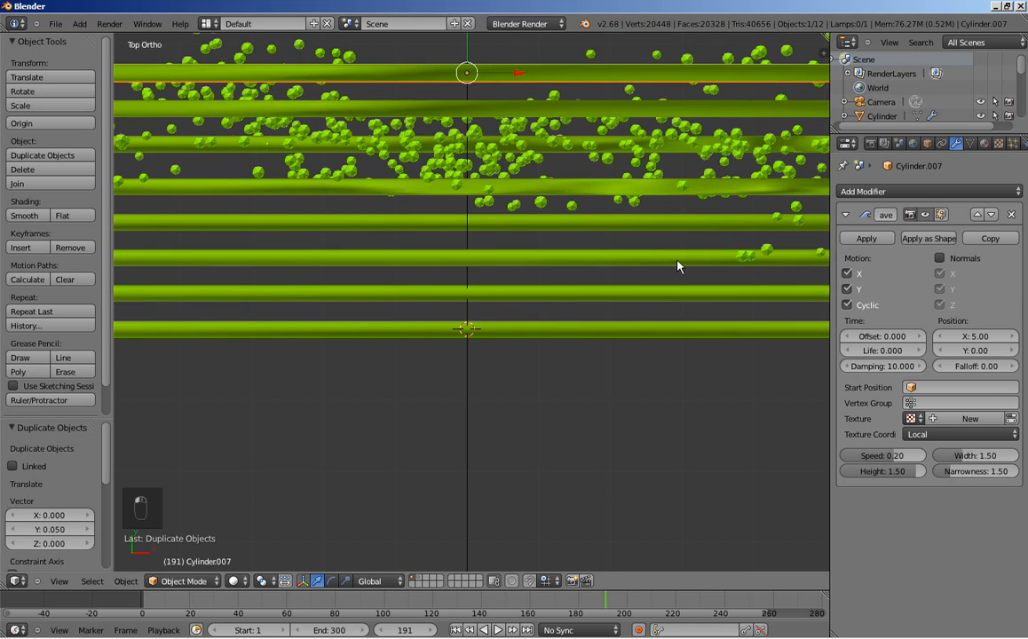
# Set the duplicated line's Wave modifier height to -1.4, checking it through the camera view.
pyautogui.press('KP_0')
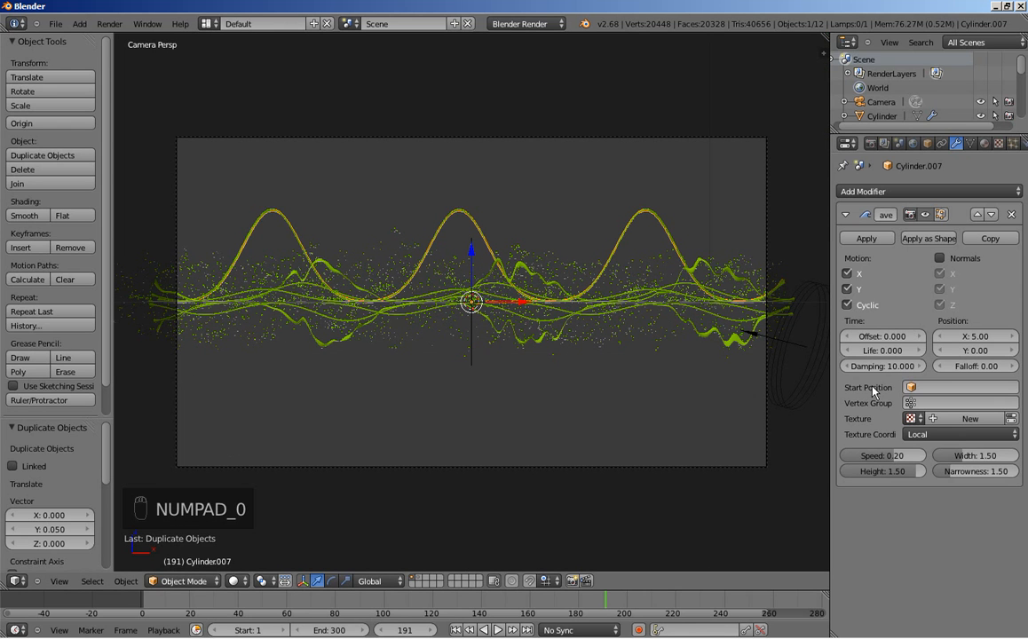
pyautogui.click(851, 472)
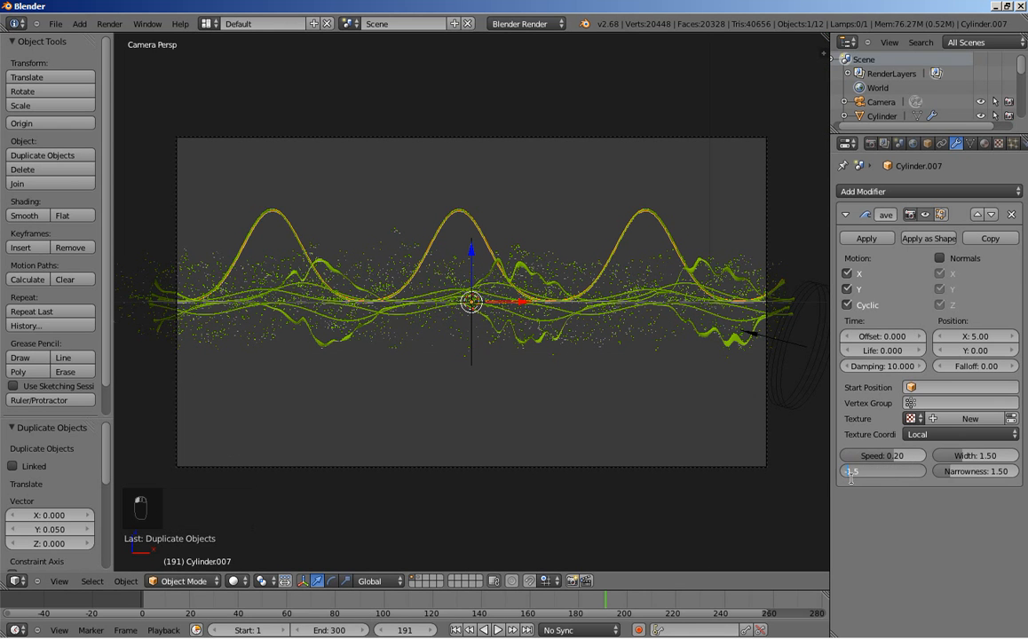
pyautogui.write('1.4')
pyautogui.press('Return')
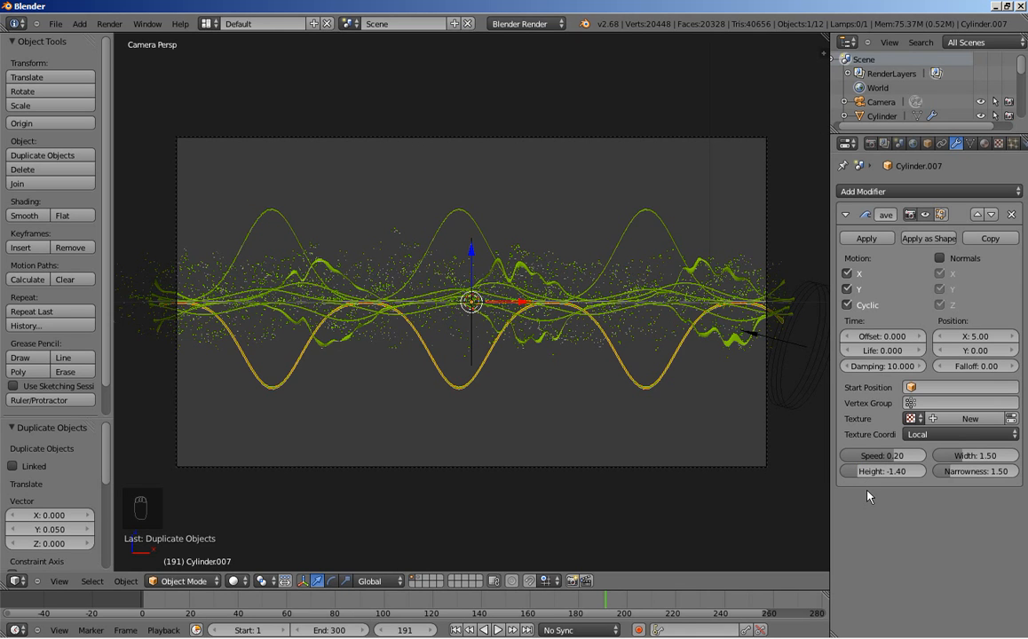
# Set the wave speed to 0.10 on the tall upward-waving line and 0.12 on its downward-waving counterpart.
pyautogui.rightClick(666, 227)
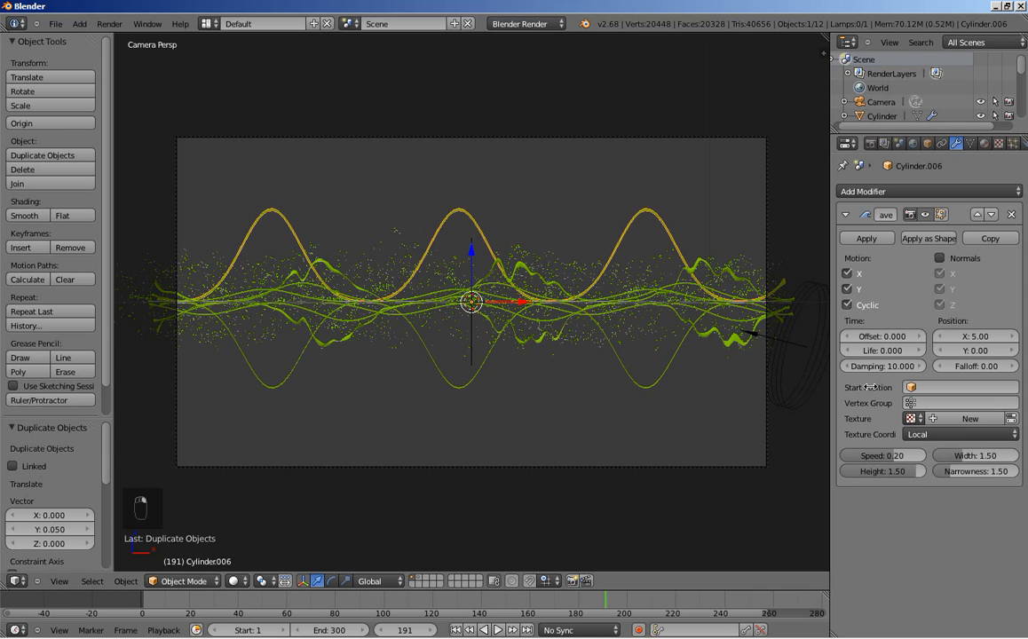
pyautogui.click(889, 457)
pyautogui.press('Return')
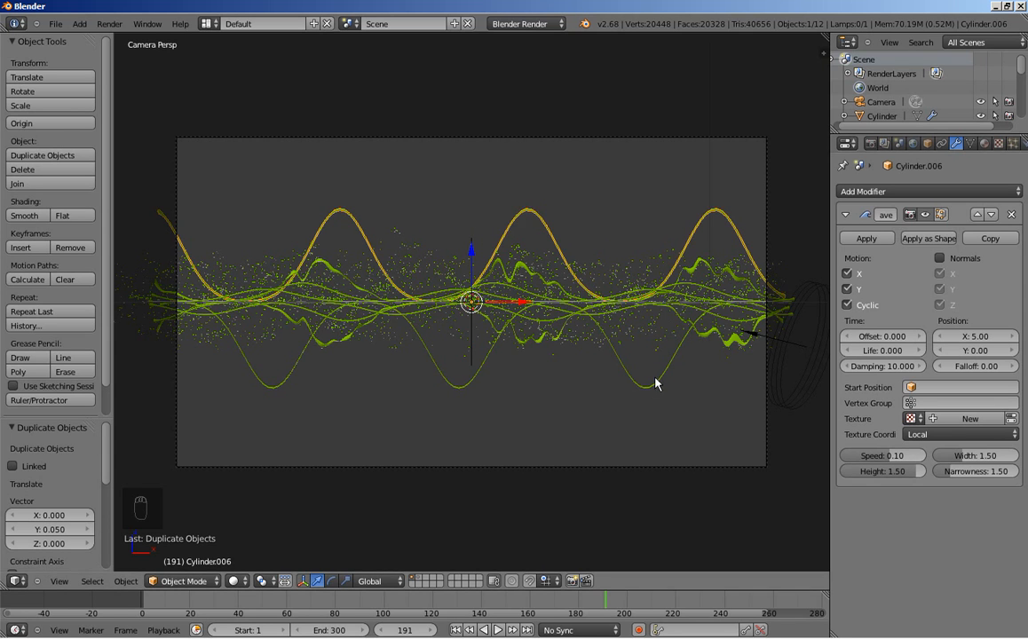
pyautogui.rightClick(654, 383)
pyautogui.click(885, 457)
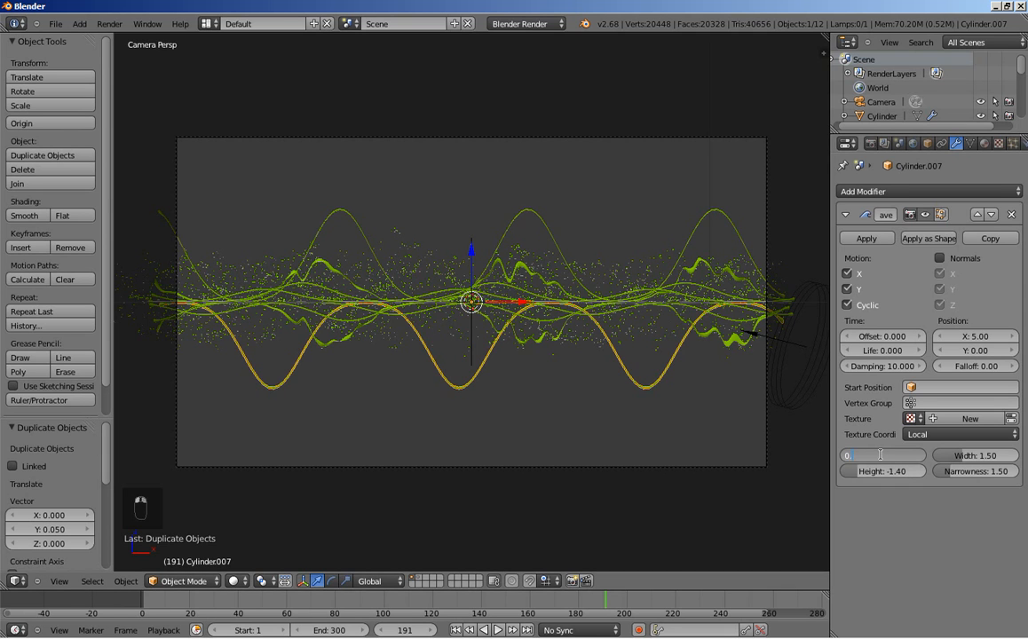
pyautogui.press('Return')
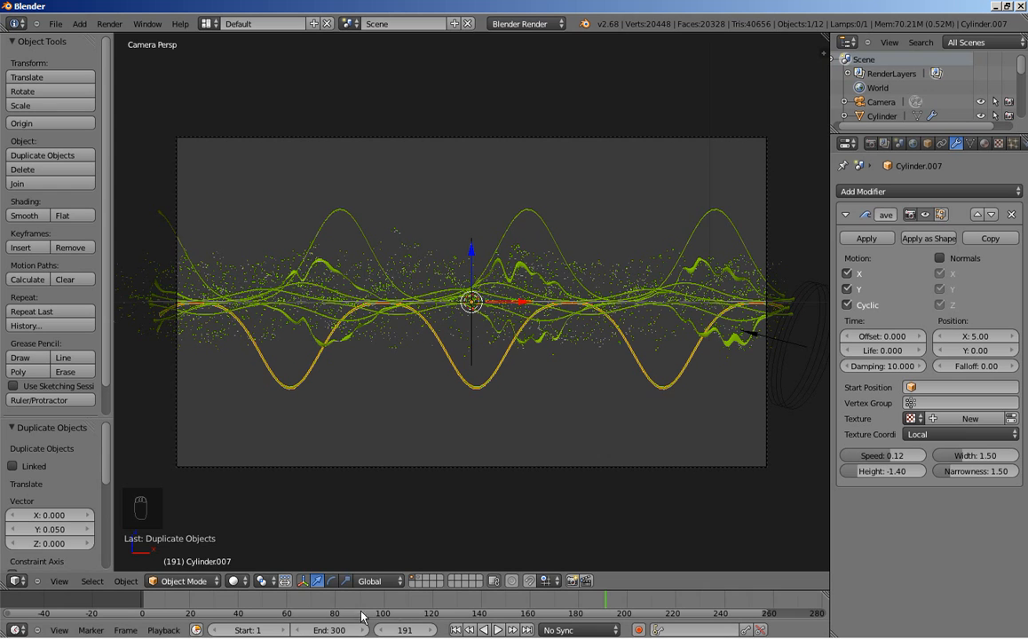
# Play the animation from frame 60 to check the motion of the two tall waves.
pyautogui.click(286, 604)
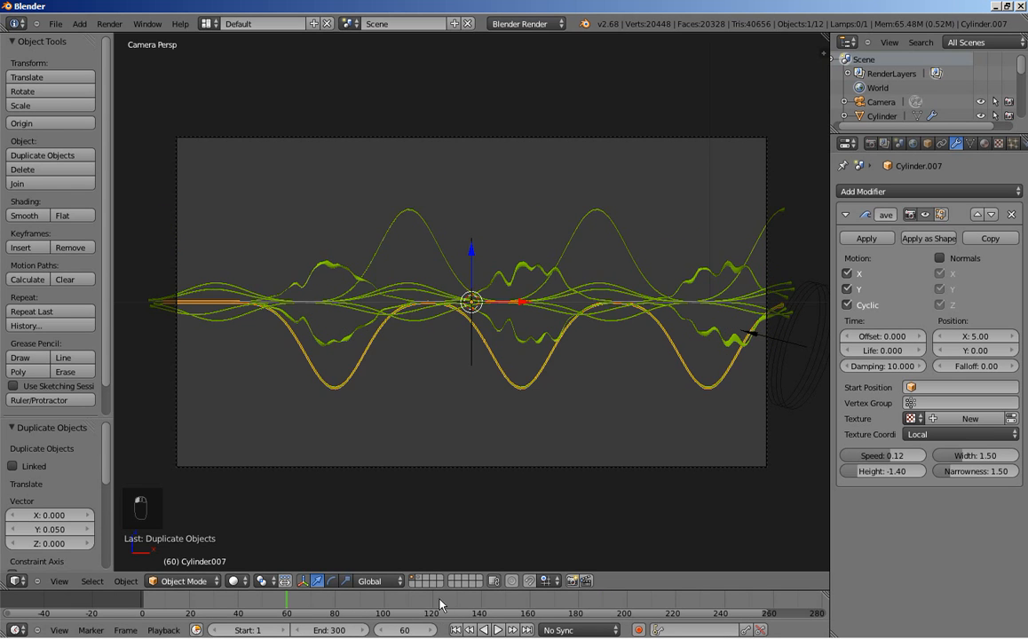
pyautogui.click(498, 630)
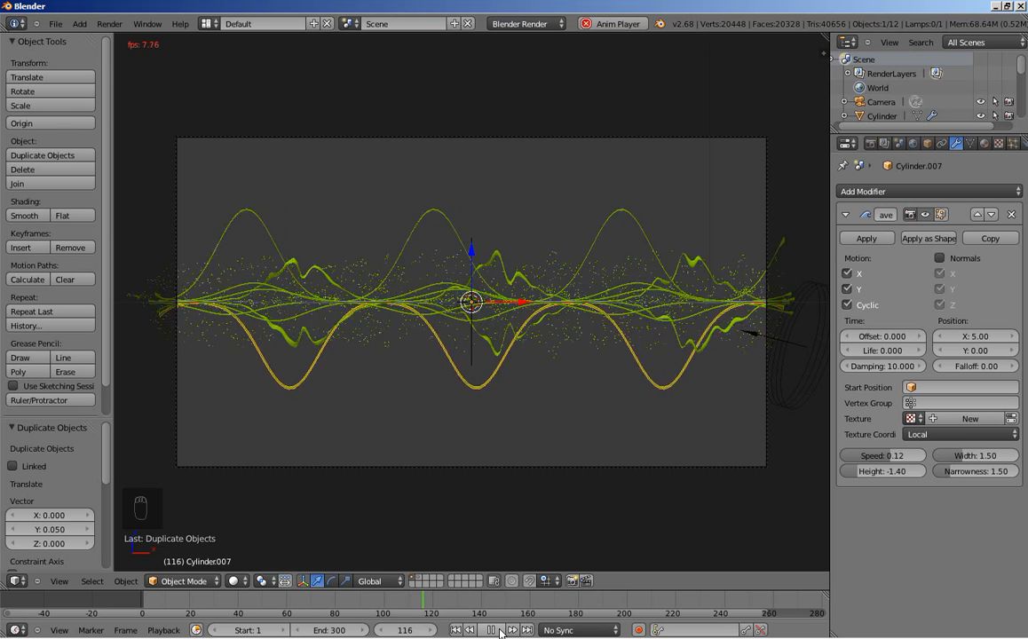
pyautogui.click(494, 631)
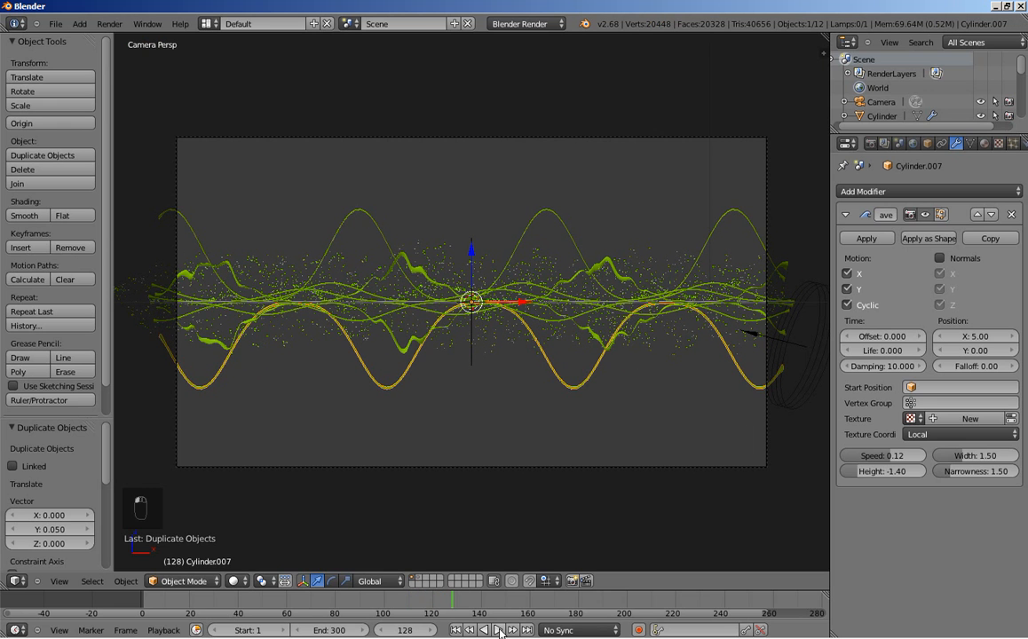
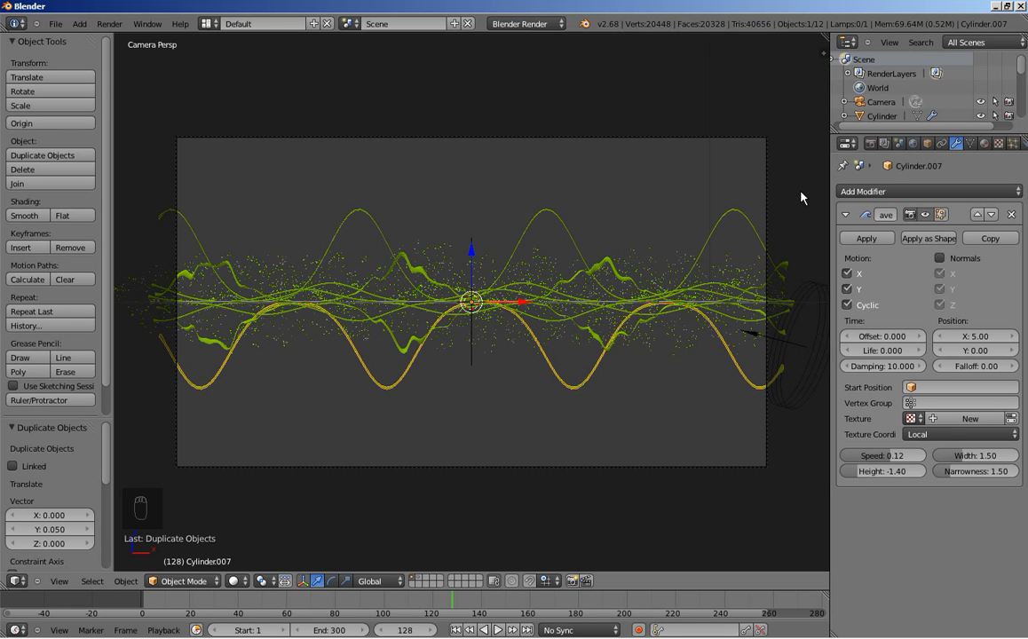
# Change the world's horizon color to black.
pyautogui.click(914, 145)
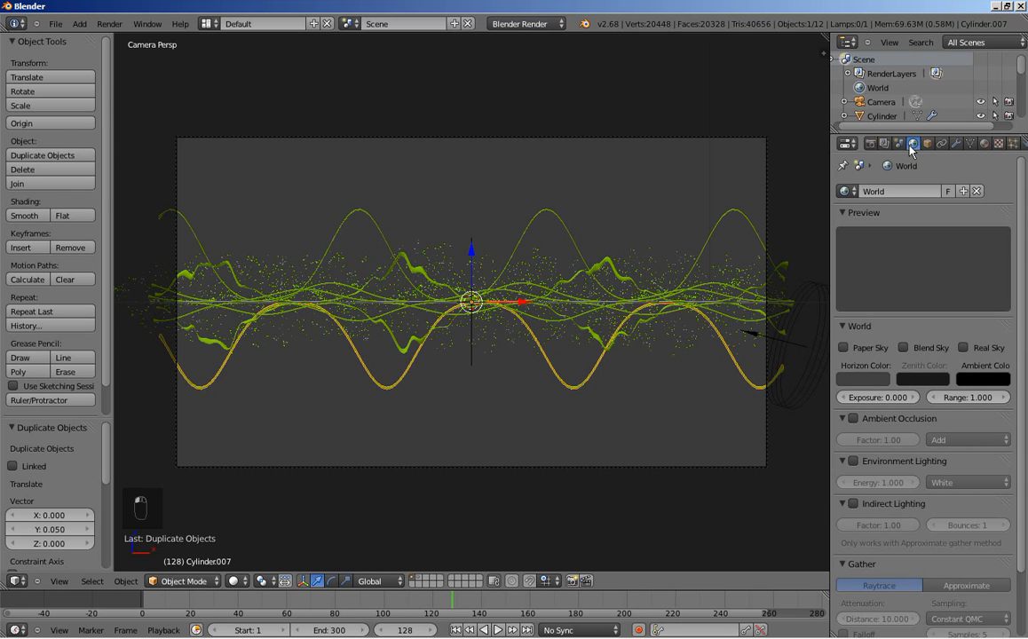
pyautogui.click(861, 379)
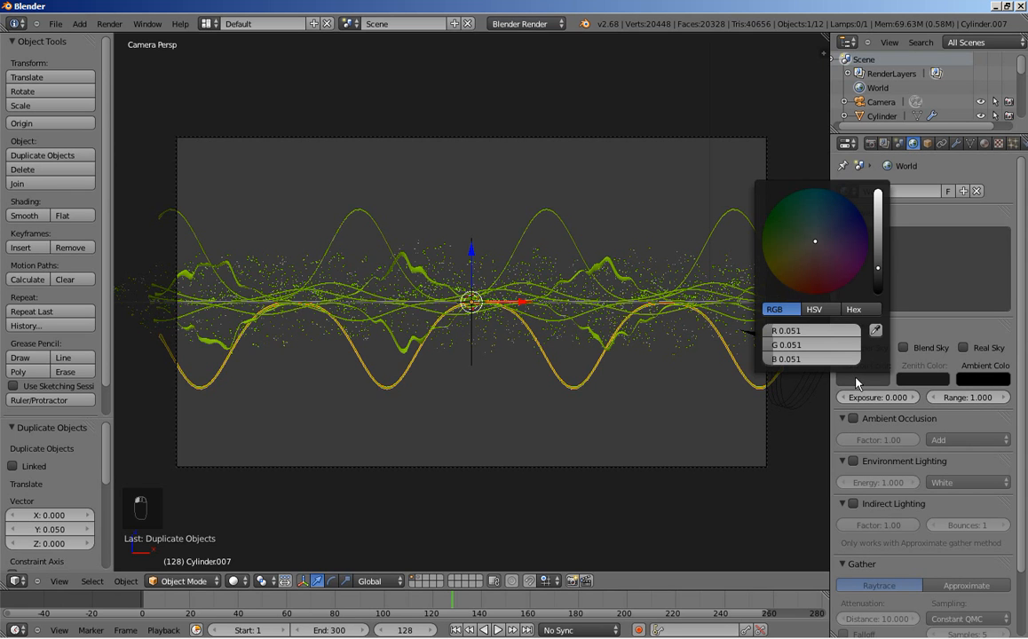
pyautogui.moveTo(878, 269); pyautogui.dragTo(878, 294)
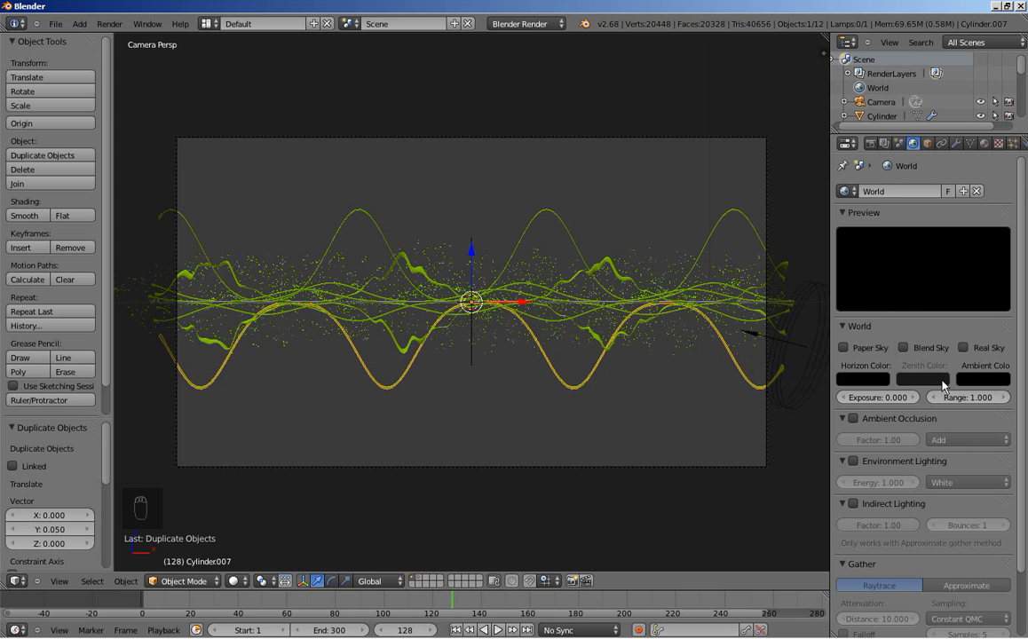
# Render frame 128 to check the lines against the background, and return to the 3D view.
pyautogui.click(871, 143)
pyautogui.click(871, 209)
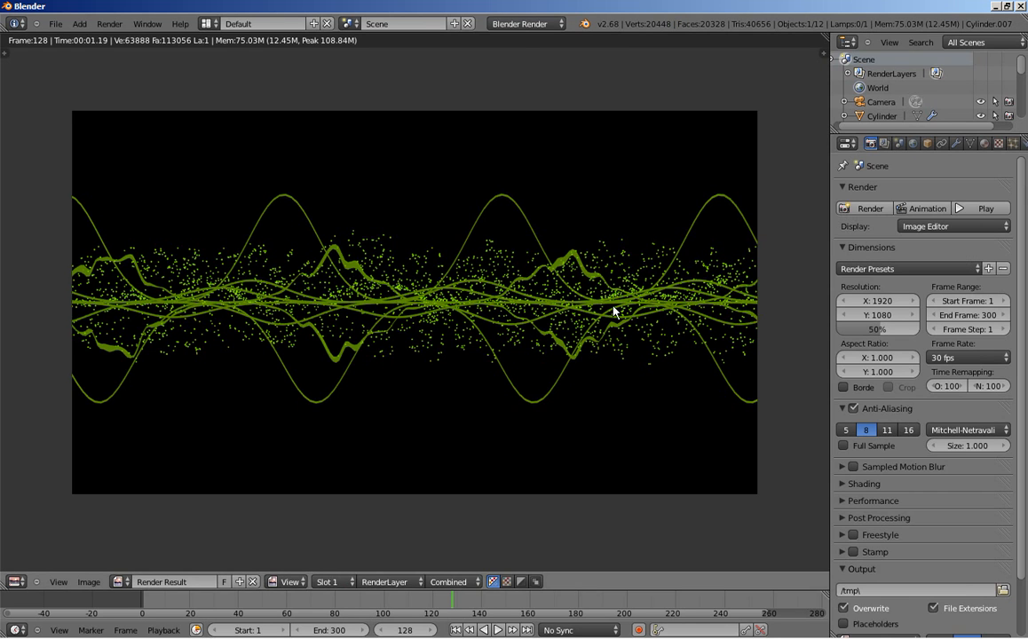
pyautogui.press('Escape')
pyautogui.press('Escape')
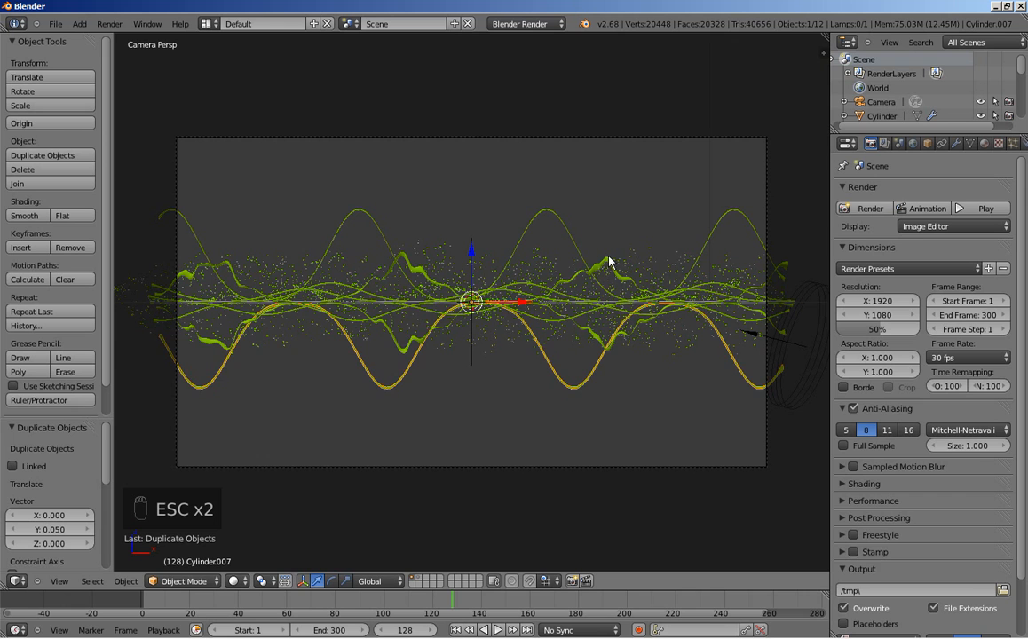
# Give the upper jagged particle line its own copy of the Line_One material and name it Line_Two.
pyautogui.rightClick(614, 270)
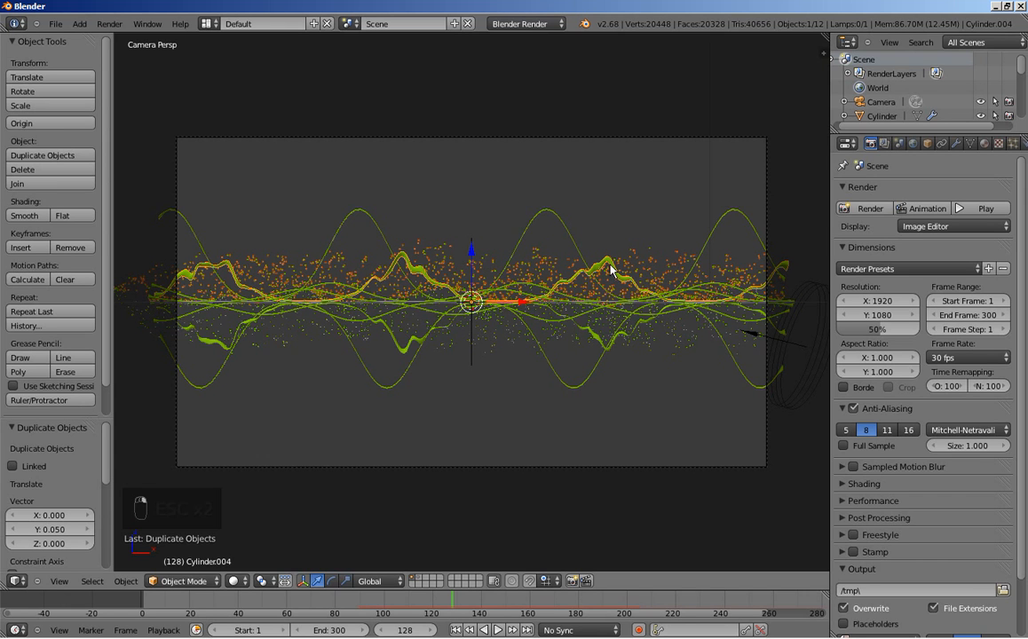
pyautogui.click(983, 143)
pyautogui.click(896, 237)
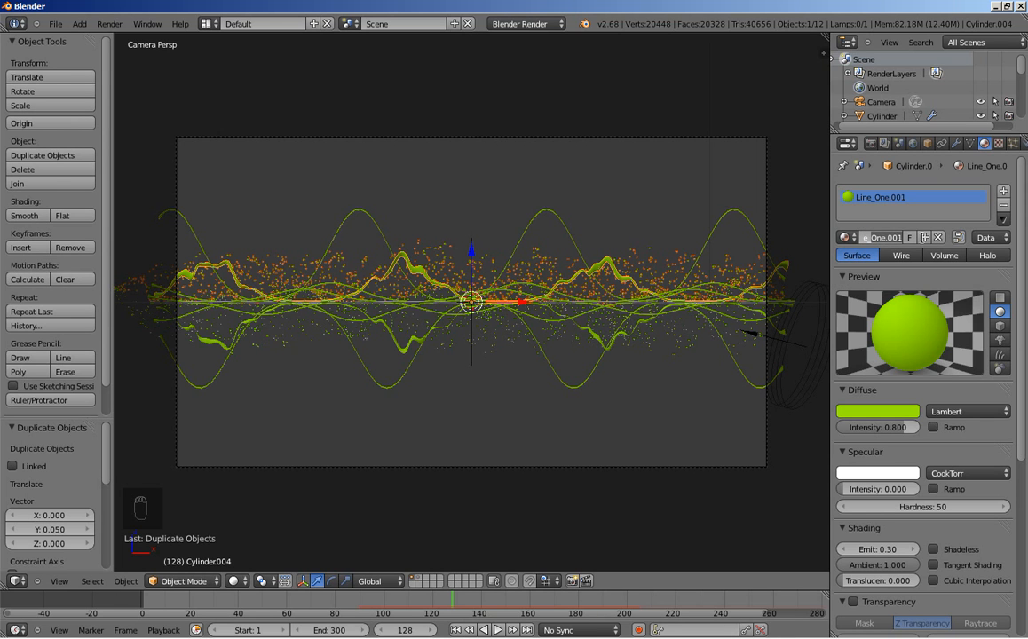
pyautogui.write('Line_Two')
pyautogui.press('Return')
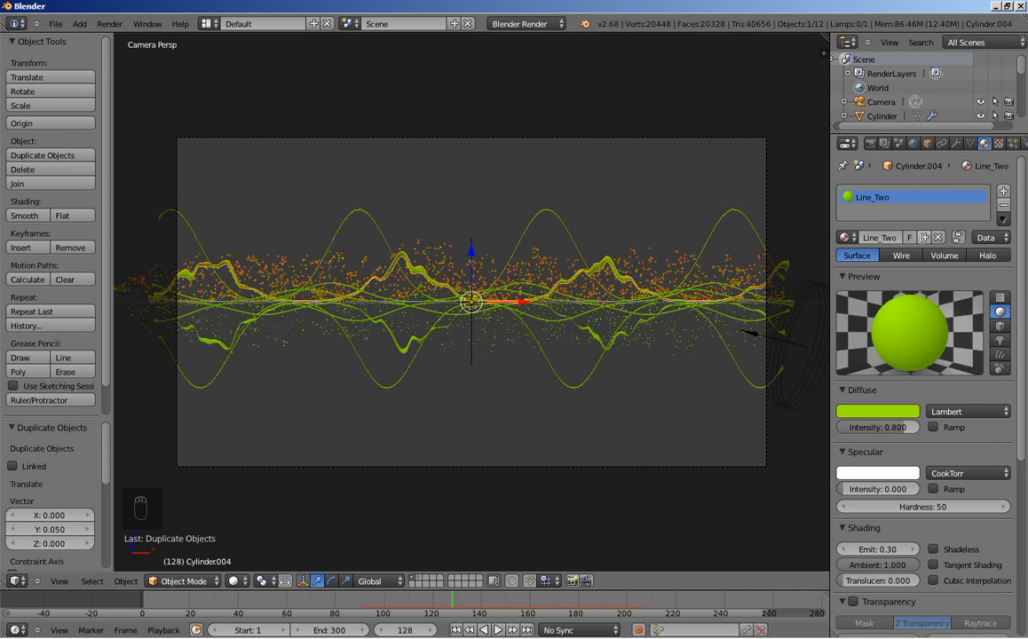
# Darken the Line_Two material's green diffuse color slightly and lower its emit value to 0.25.
pyautogui.click(859, 425)
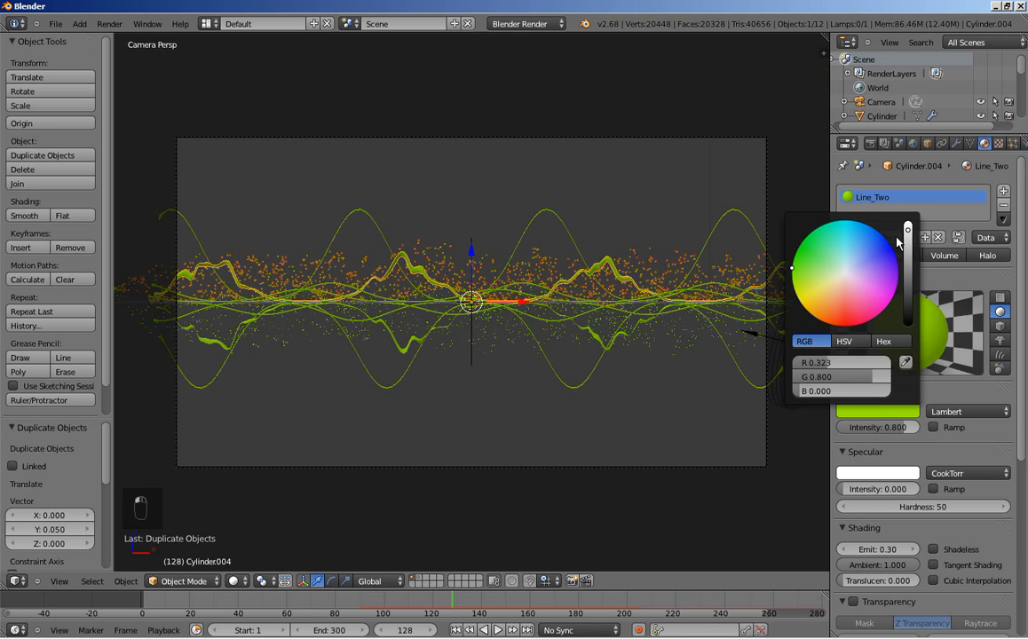
pyautogui.moveTo(910, 233); pyautogui.dragTo(911, 240)
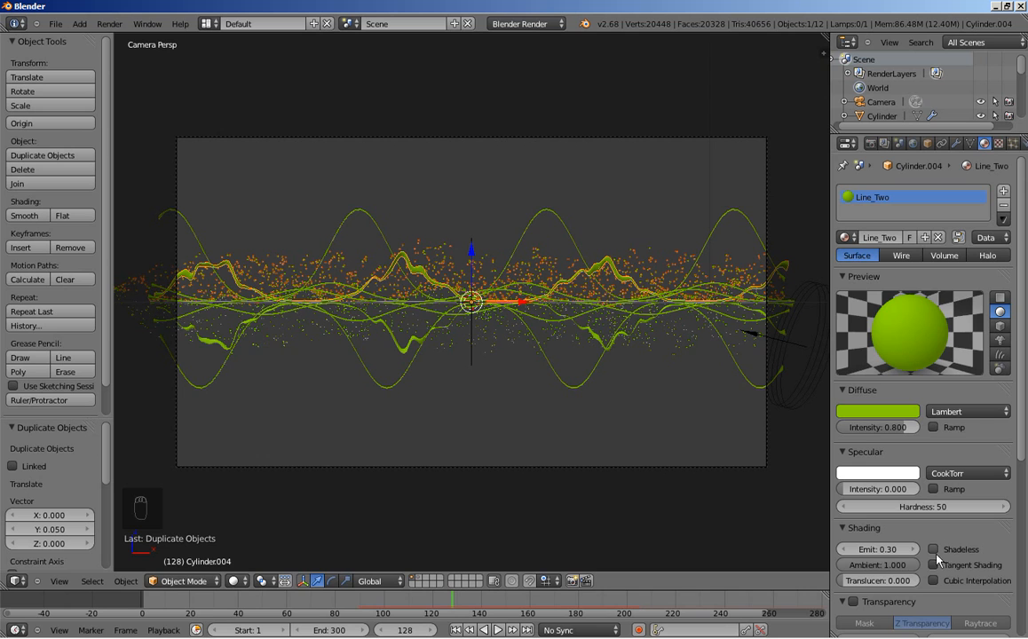
pyautogui.click(842, 550)
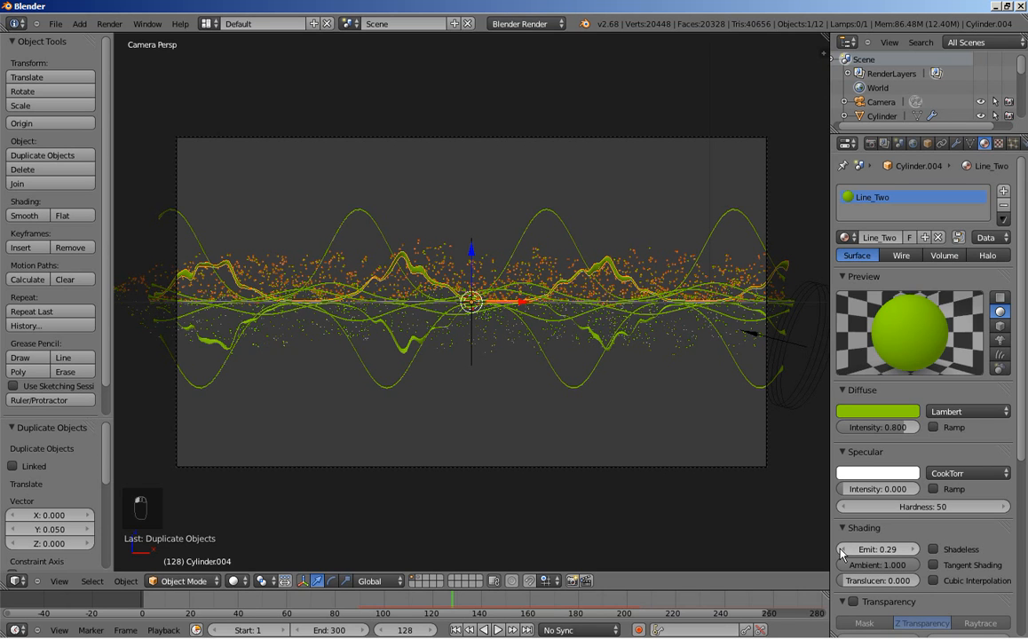
pyautogui.click(841, 551)
pyautogui.click(842, 551)
# Assign the existing Line_Two material to the lower jagged particle line.
pyautogui.rightClick(643, 327)
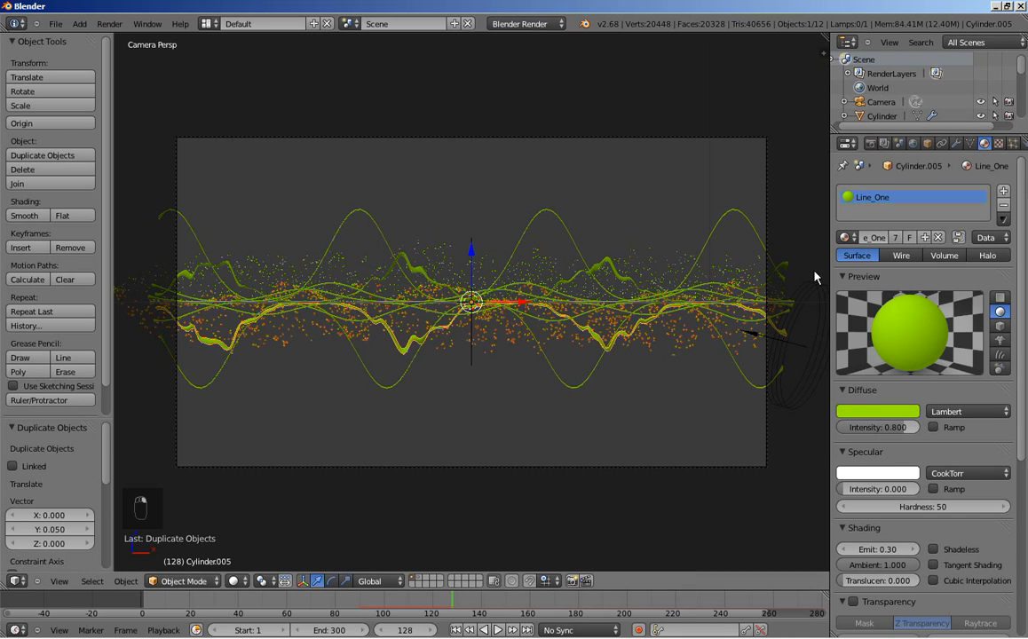
pyautogui.click(851, 238)
pyautogui.click(872, 275)
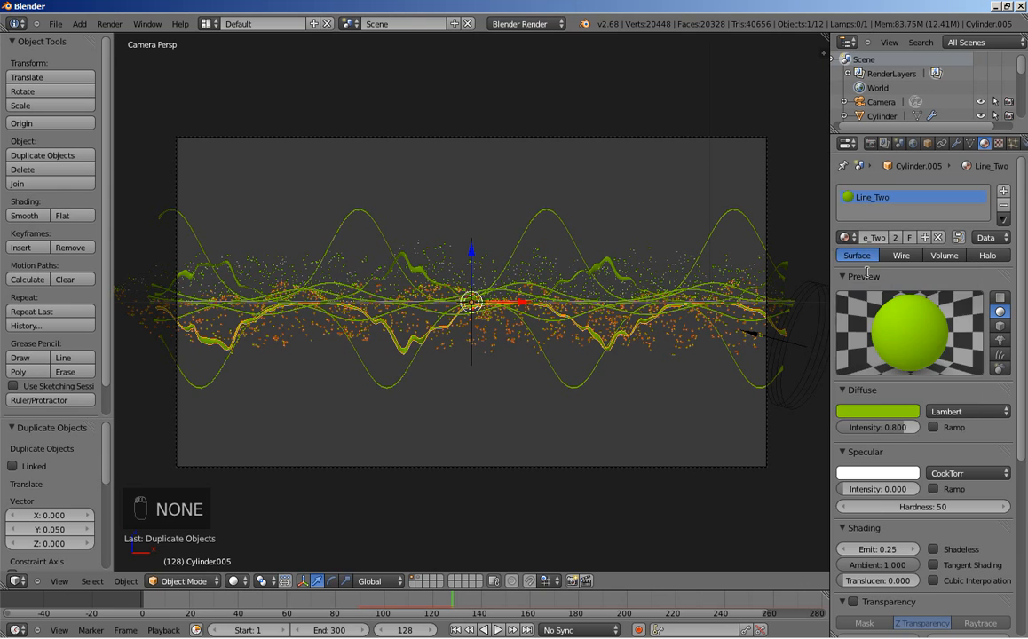
# Render the current frame to check the darker particle lines, and return to the 3D view.
pyautogui.click(871, 143)
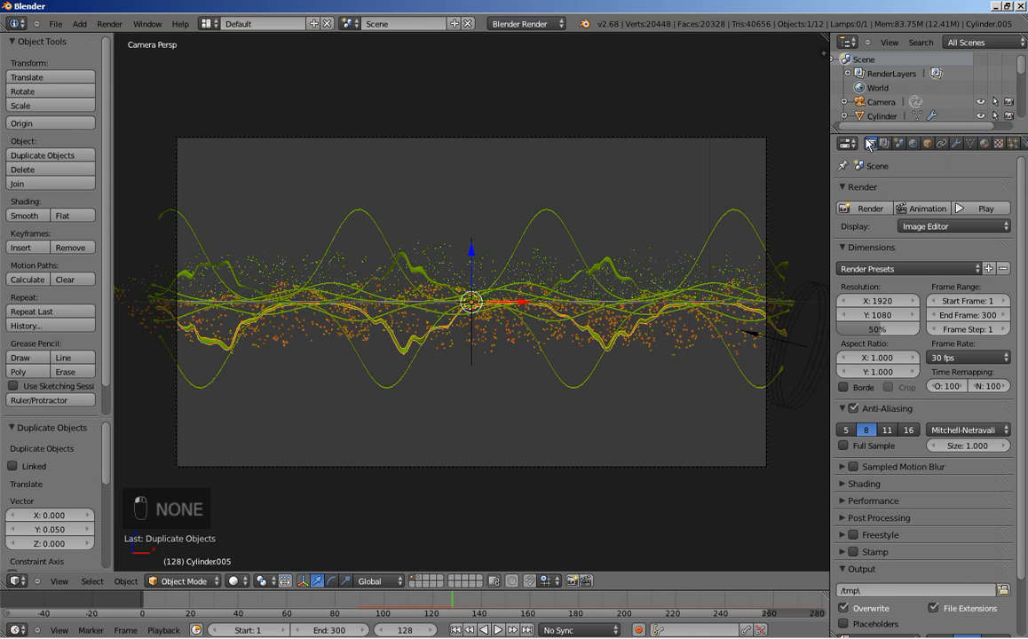
pyautogui.click(868, 209)
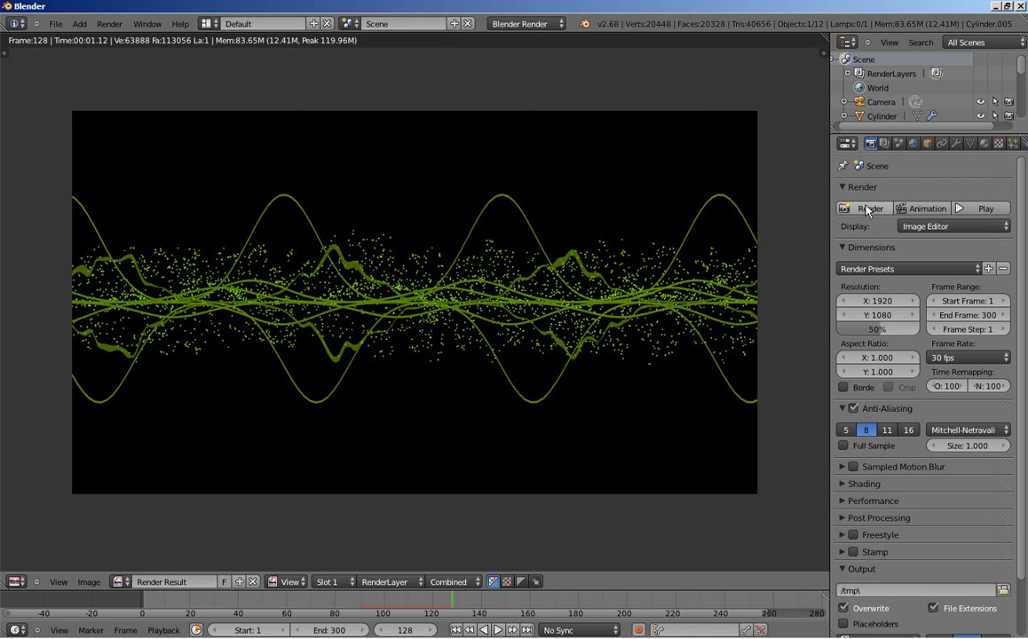
pyautogui.press('Escape')
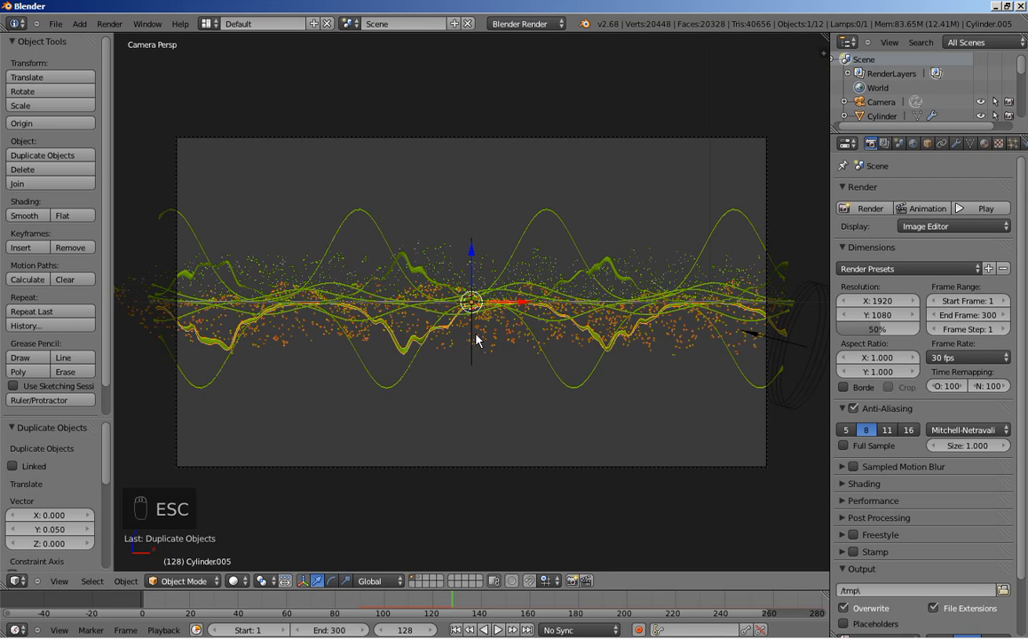
# Give one small center wave line its own copy of Line_One named Line_Three, with a paler, less saturated green diffuse color.
pyautogui.rightClick(539, 290)
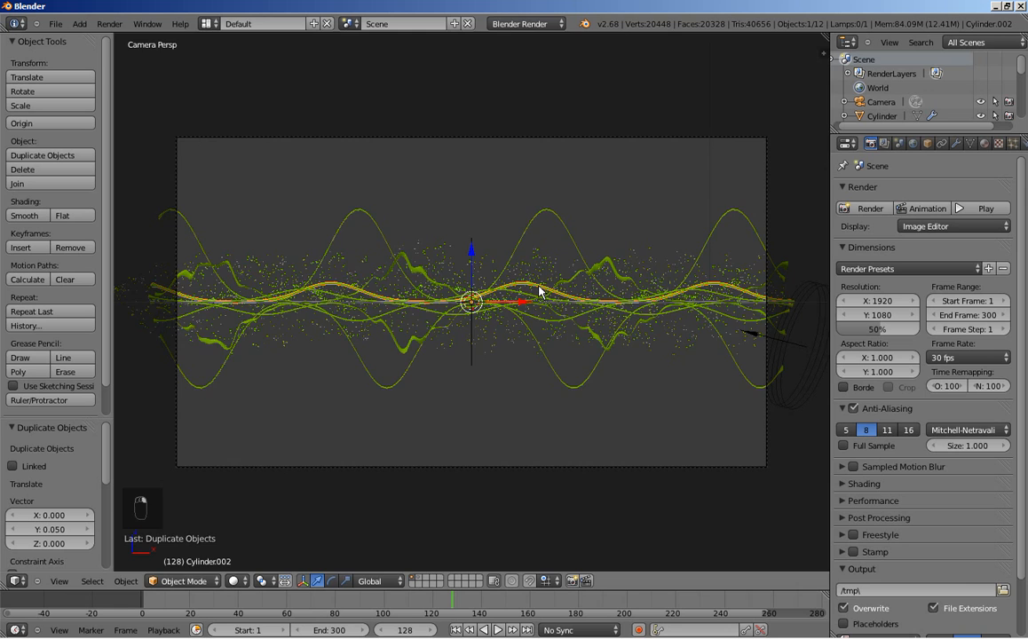
pyautogui.press('KP_7')
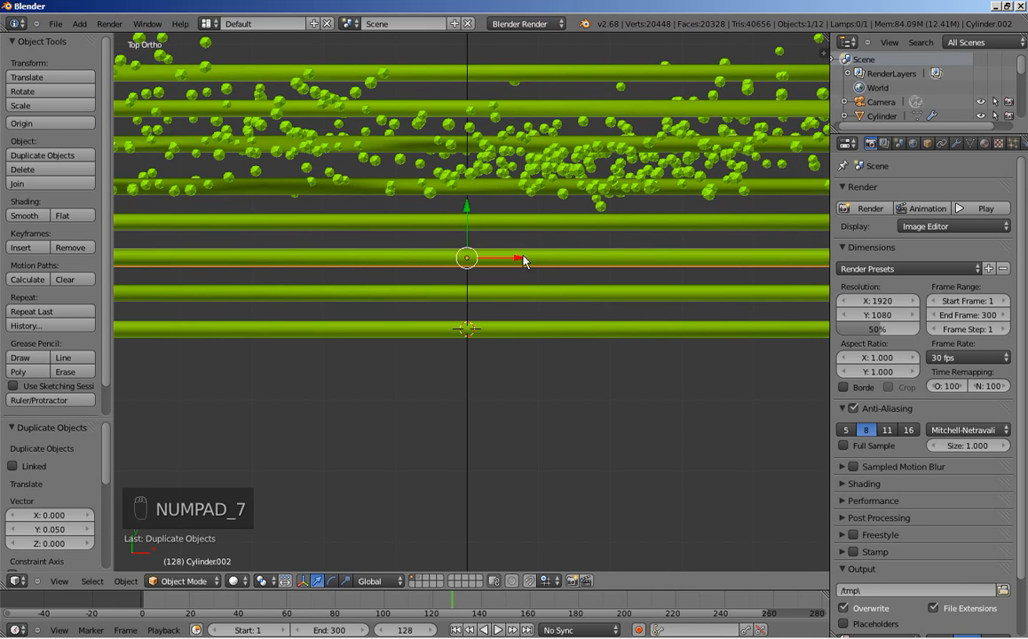
pyautogui.click(984, 143)
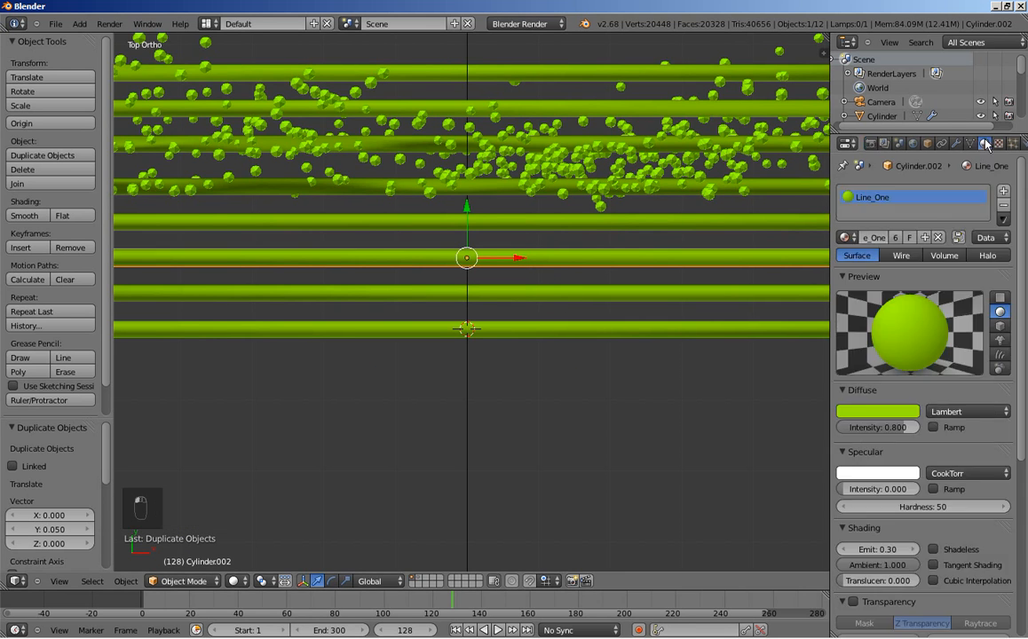
pyautogui.click(898, 238)
pyautogui.write('Line_Three')
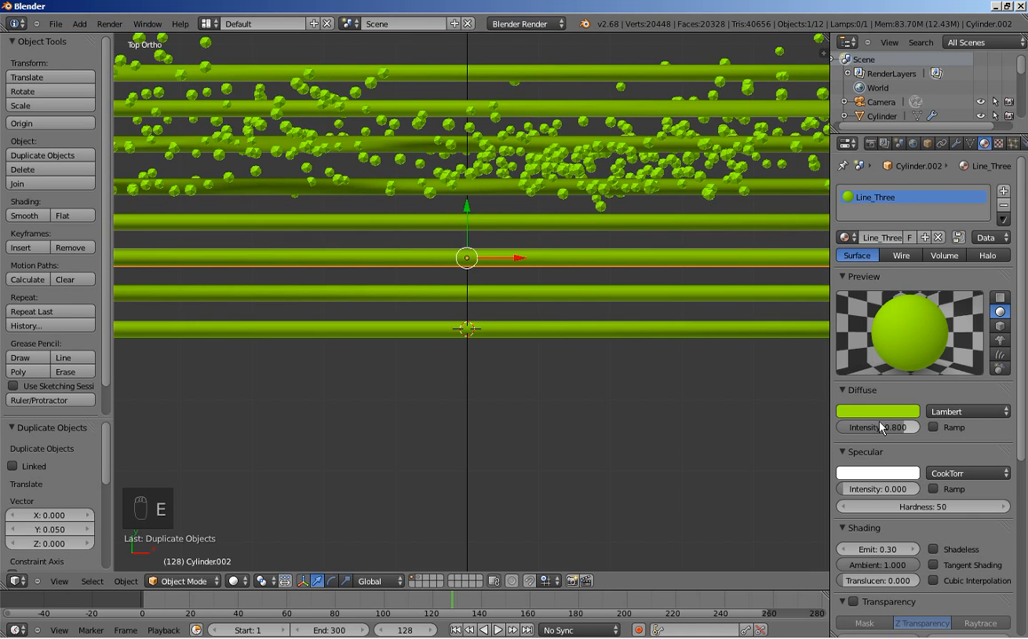
pyautogui.click(866, 410)
pyautogui.click(805, 269)
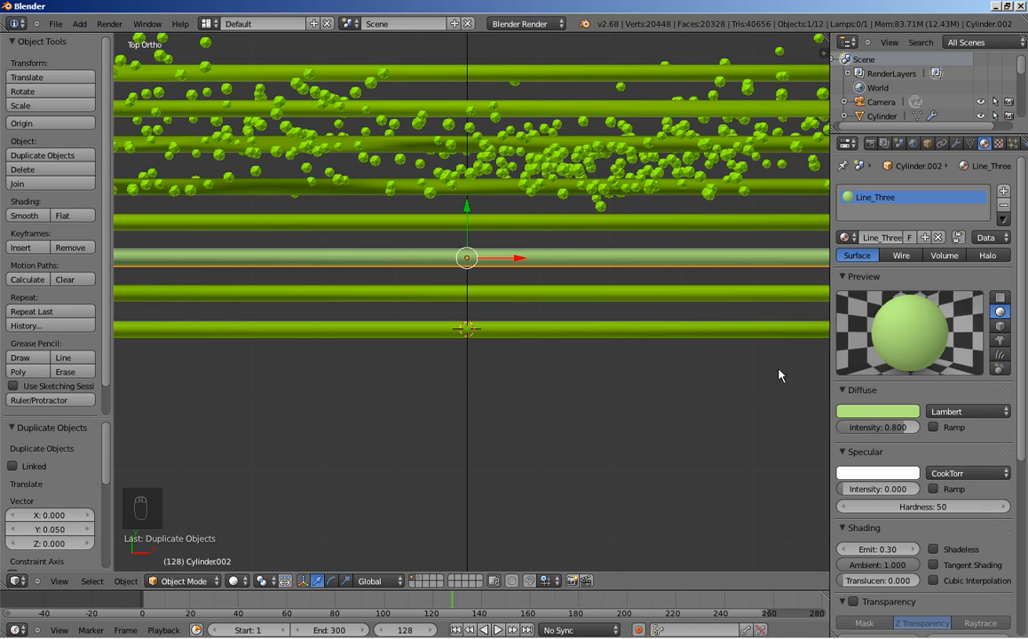
# Assign the existing Line_Three material to the other three small wave lines at the front of the scene.
pyautogui.rightClick(620, 291)
pyautogui.click(854, 238)
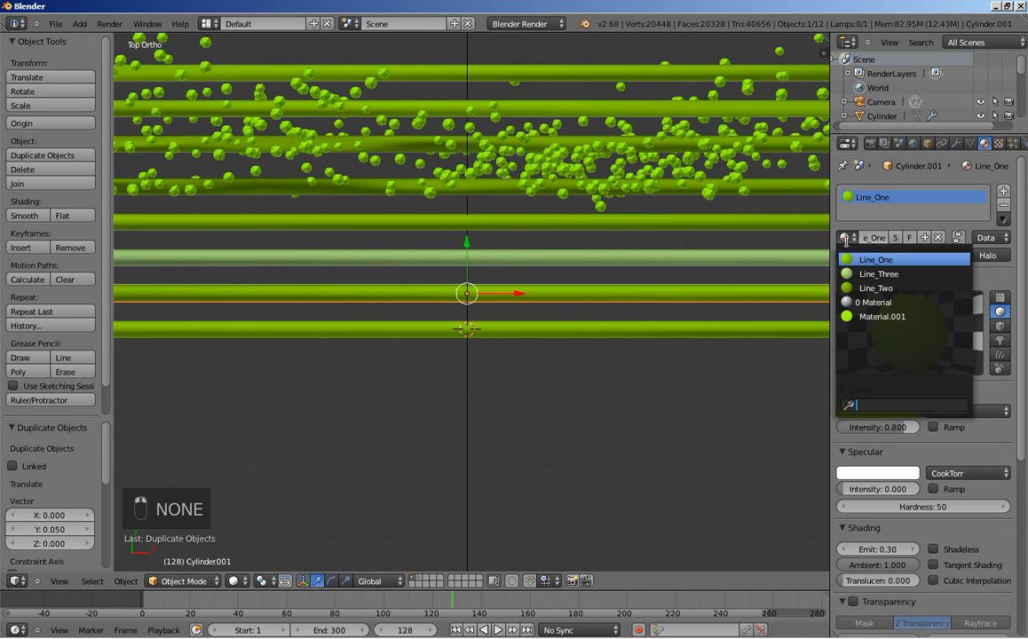
pyautogui.click(874, 273)
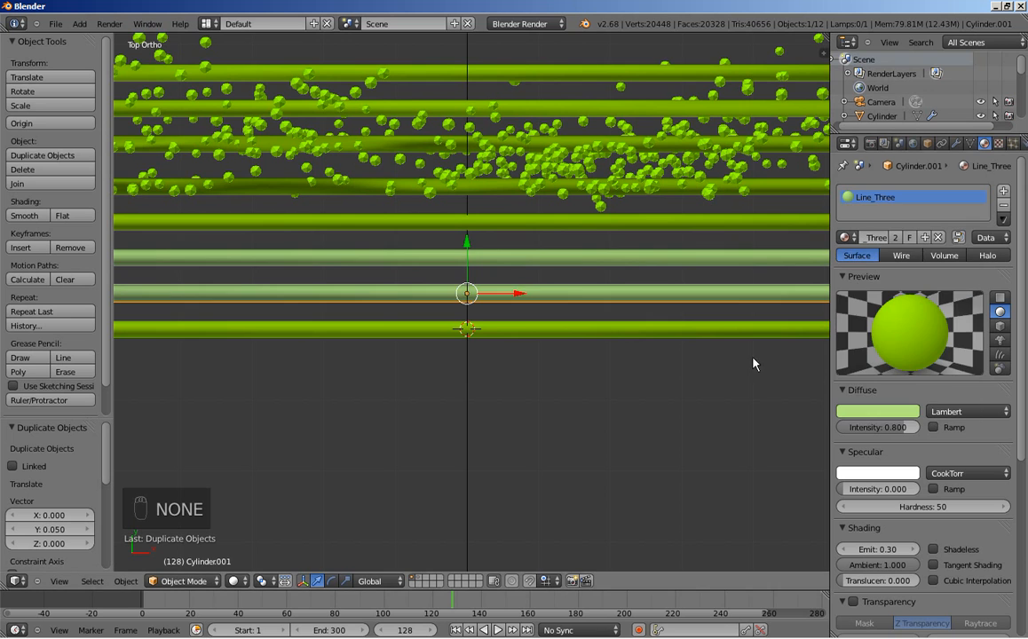
pyautogui.rightClick(673, 334)
pyautogui.click(848, 238)
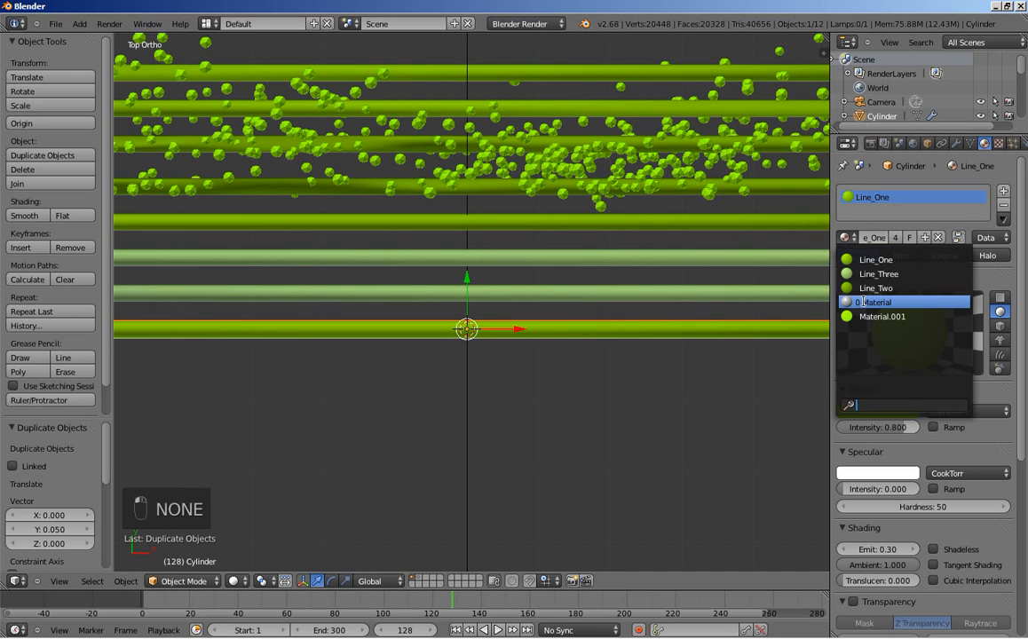
pyautogui.click(877, 274)
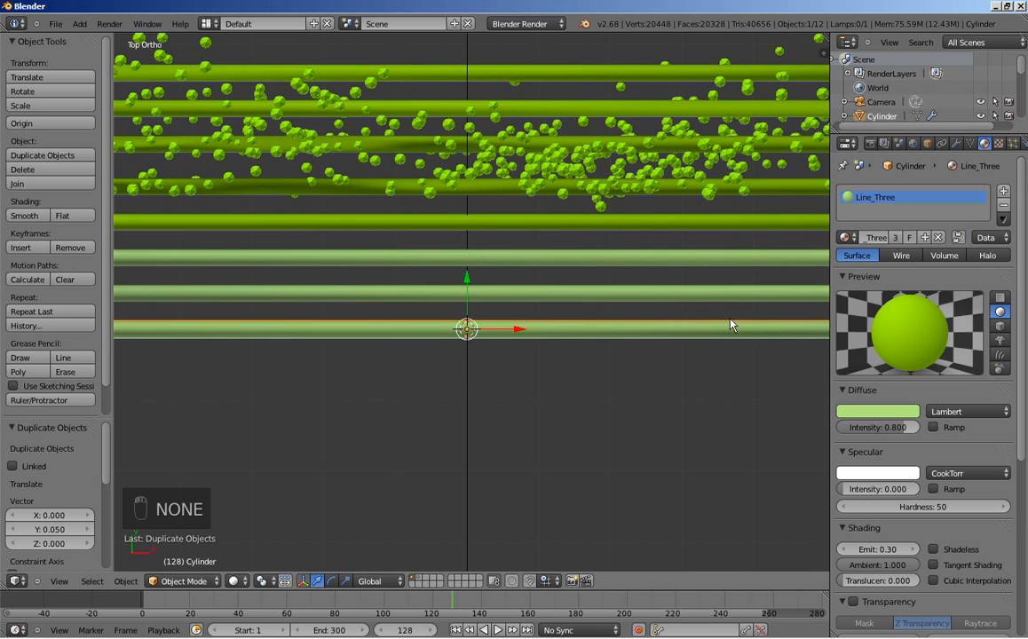
pyautogui.rightClick(622, 223)
pyautogui.click(848, 238)
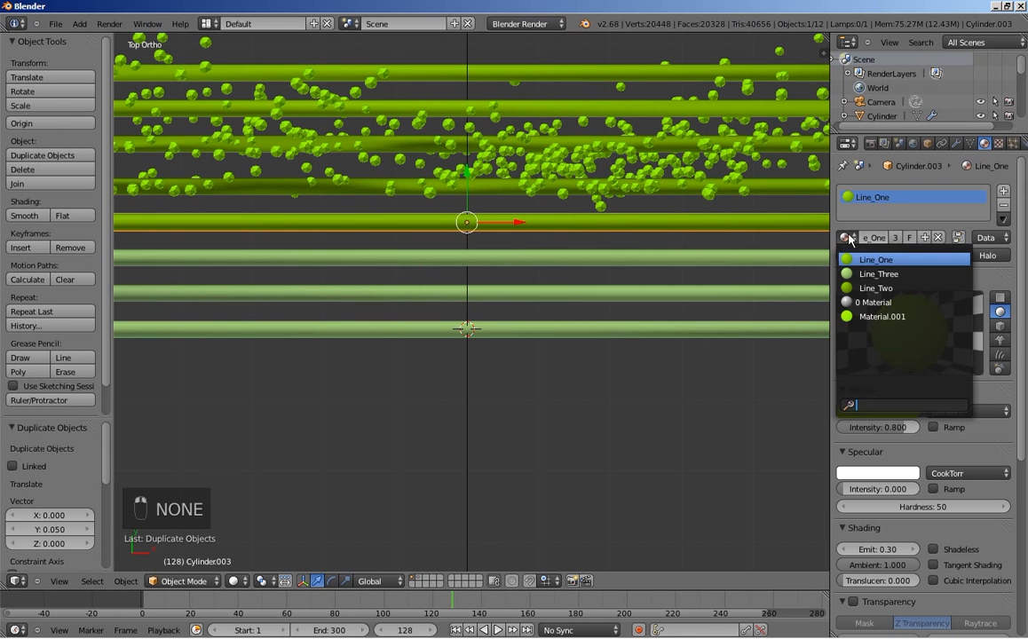
pyautogui.click(877, 275)
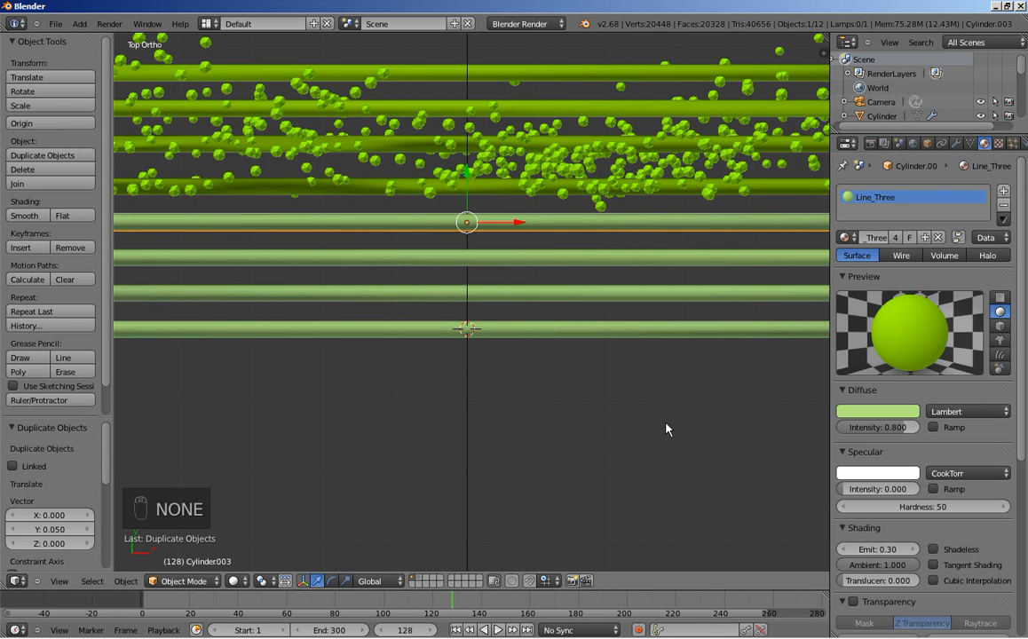
# Render the current frame from the camera to check the paler center lines, and return to the 3D view.
pyautogui.press('KP_0')
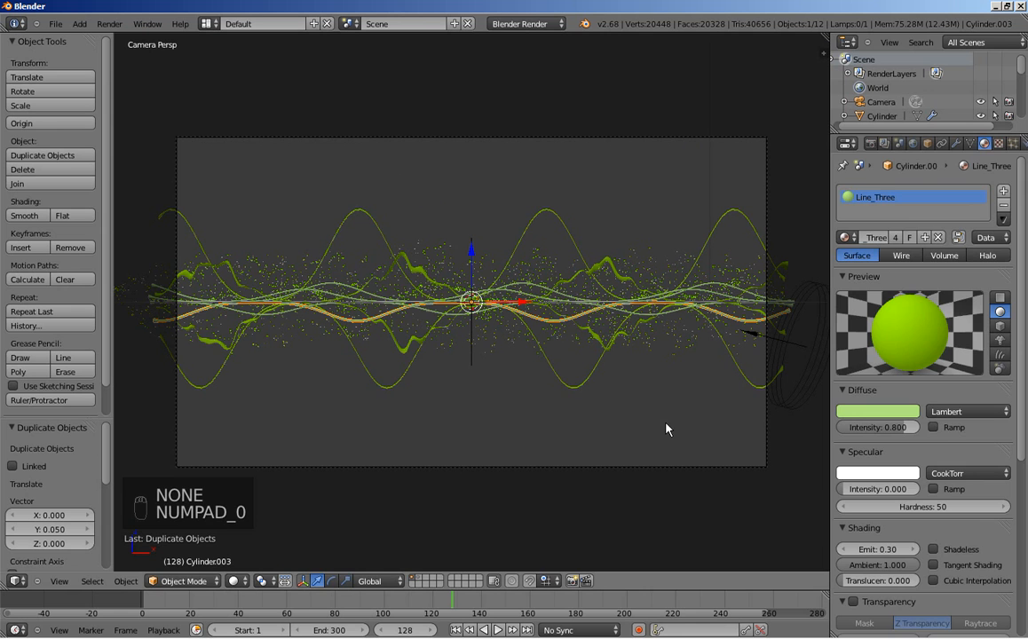
pyautogui.click(870, 143)
pyautogui.click(871, 209)
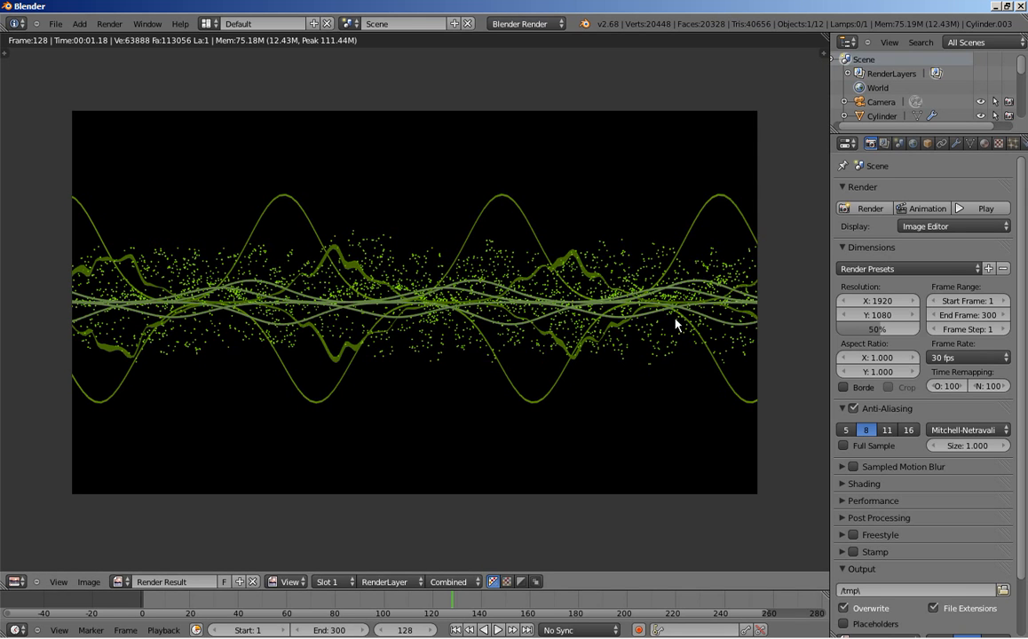
pyautogui.press('Escape')
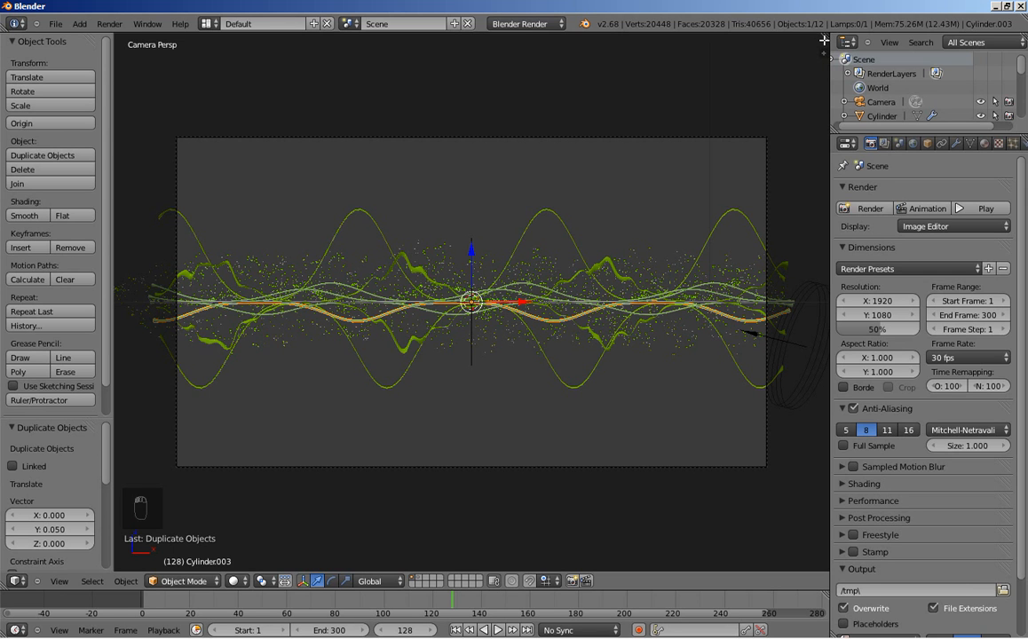
# Split the 3D view into two stacked areas and change the upper one to a Node Editor.
pyautogui.moveTo(824, 41); pyautogui.dragTo(815, 287)
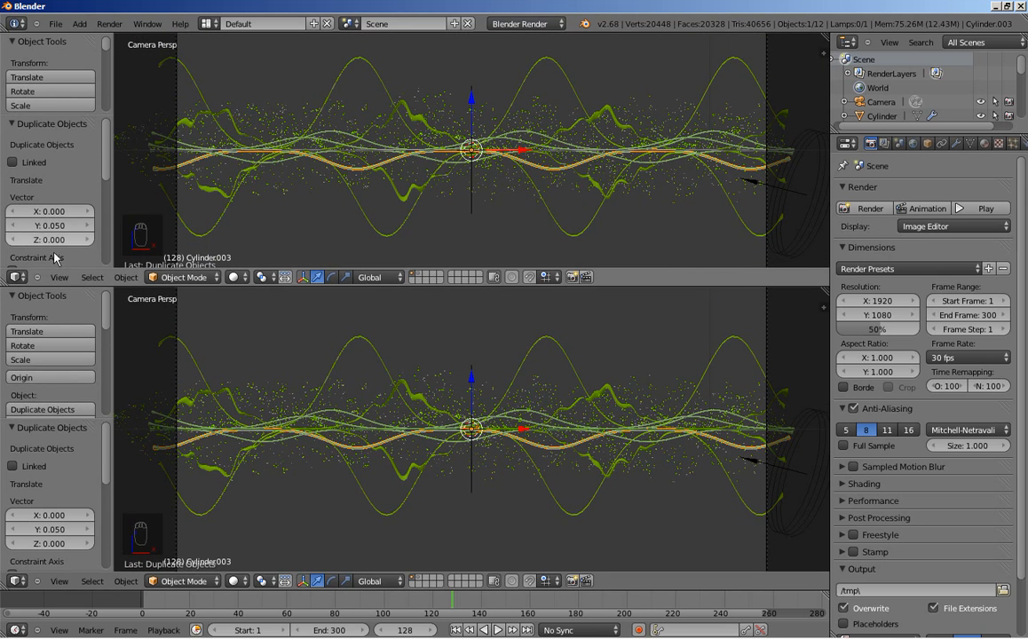
pyautogui.click(25, 278)
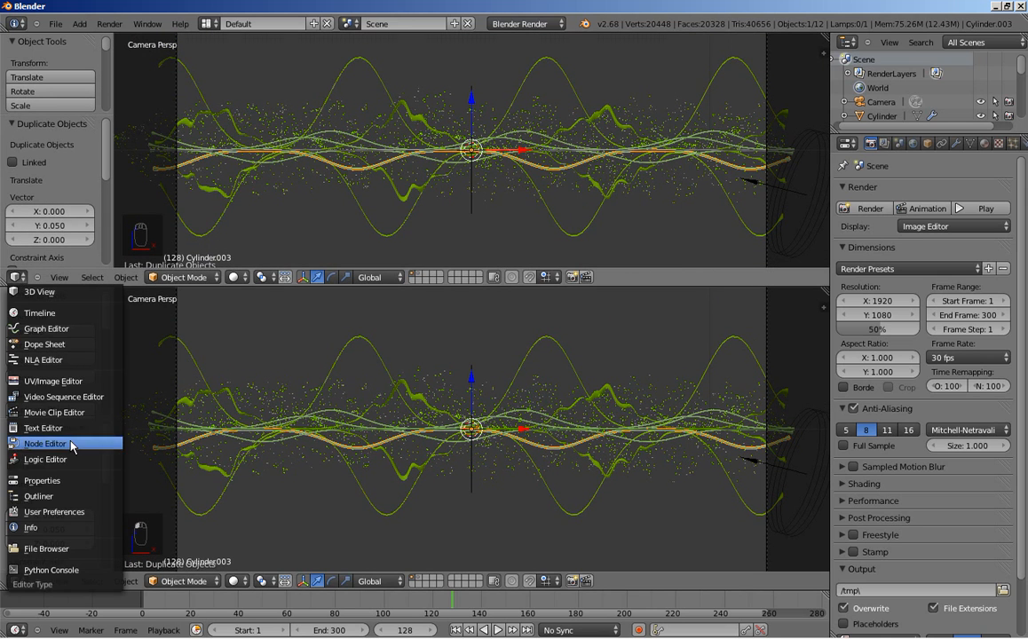
pyautogui.click(63, 398)
# Enable compositing nodes and the backdrop for the scene, and hide the node properties sidebar.
pyautogui.click(219, 278)
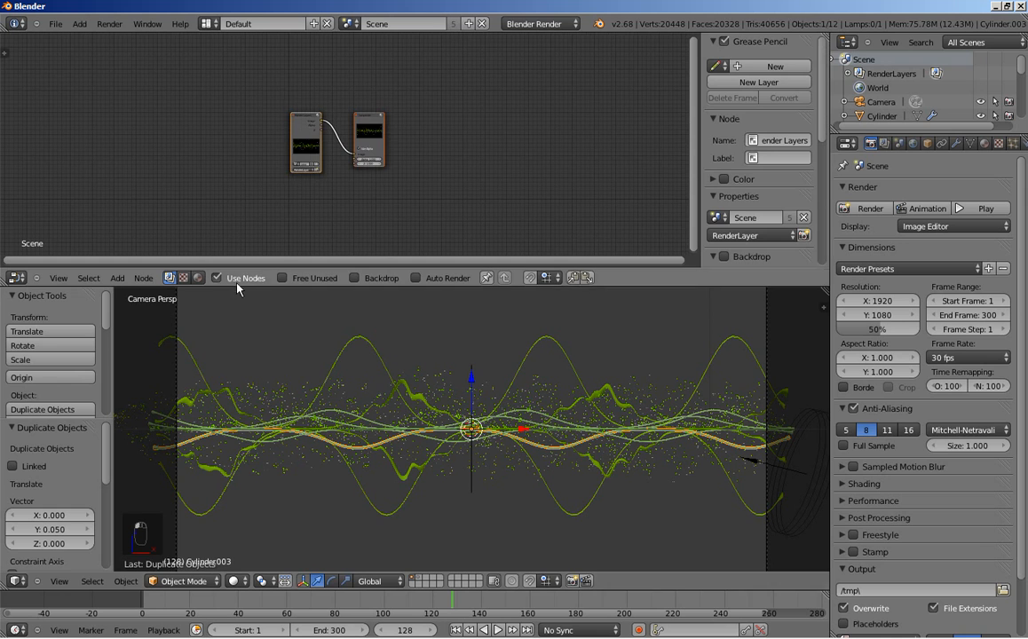
pyautogui.click(355, 279)
pyautogui.scroll(3, 411, 215)
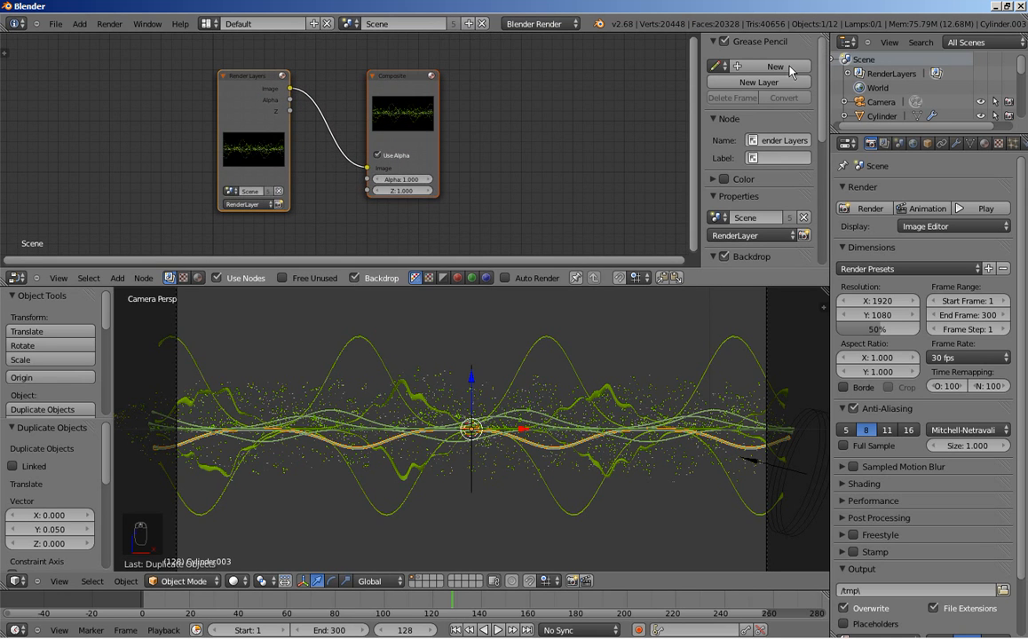
pyautogui.press('n')
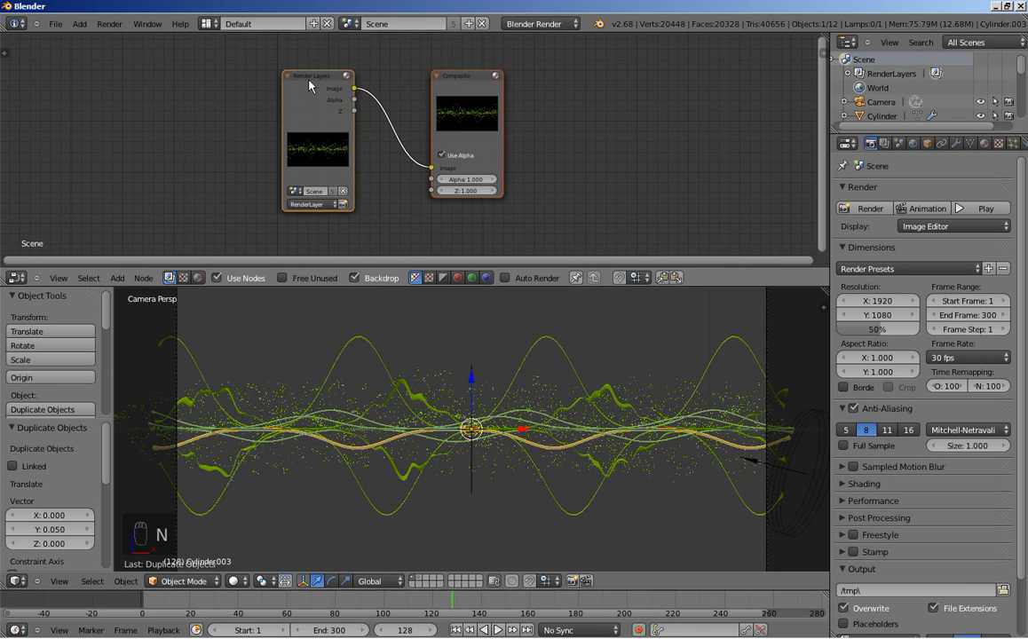
# Move the Render Layers and Composite nodes to opposite ends of the node area to make room between them.
pyautogui.scroll(1, 281, 74)
pyautogui.click(279, 76)
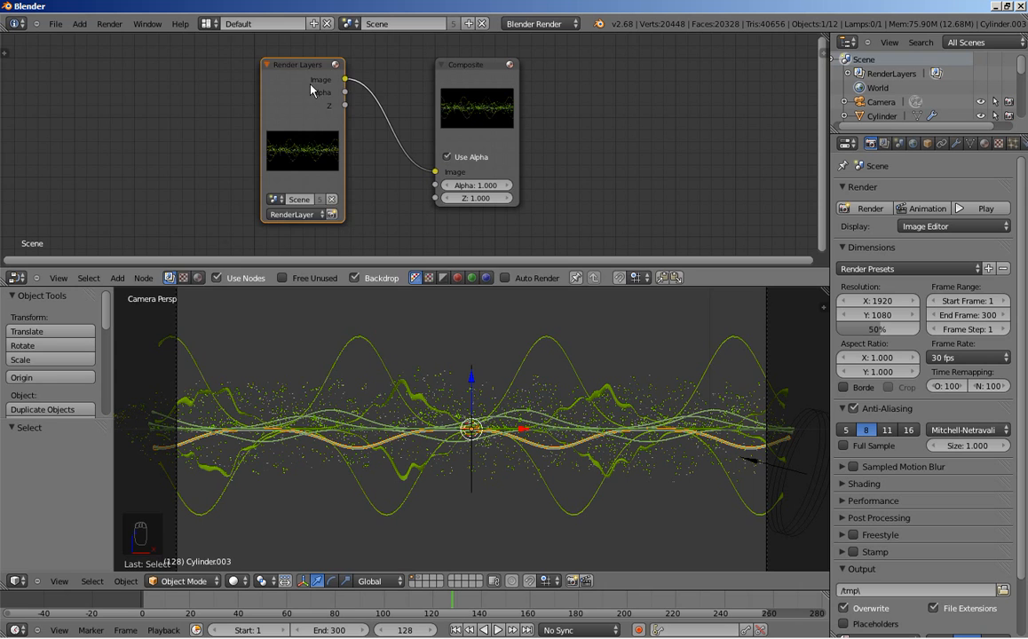
pyautogui.press('g')
pyautogui.click(57, 65)
pyautogui.click(477, 71)
pyautogui.press('g')
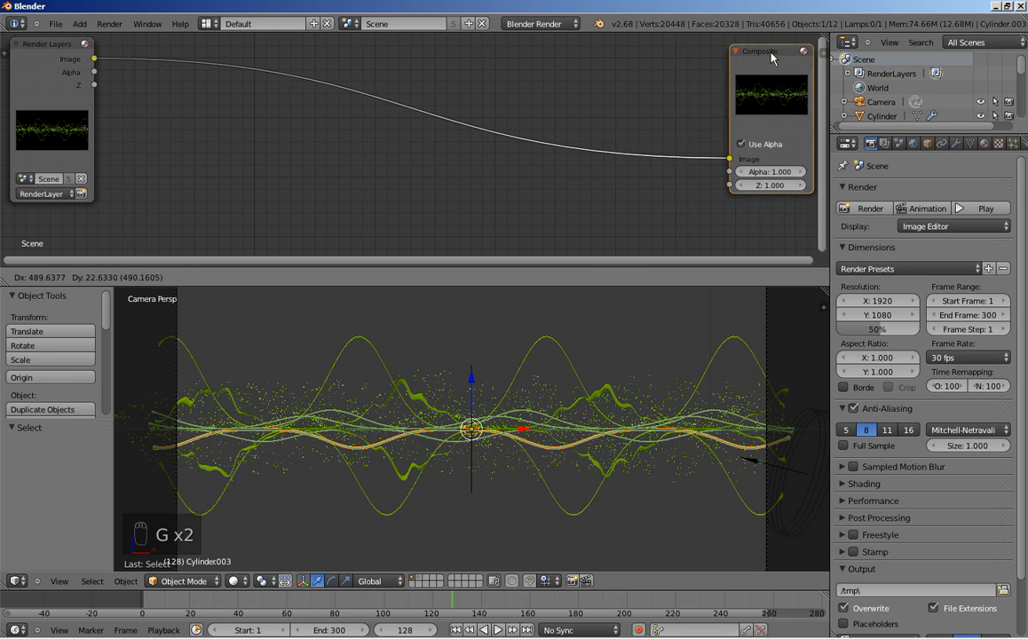
pyautogui.click(770, 118)
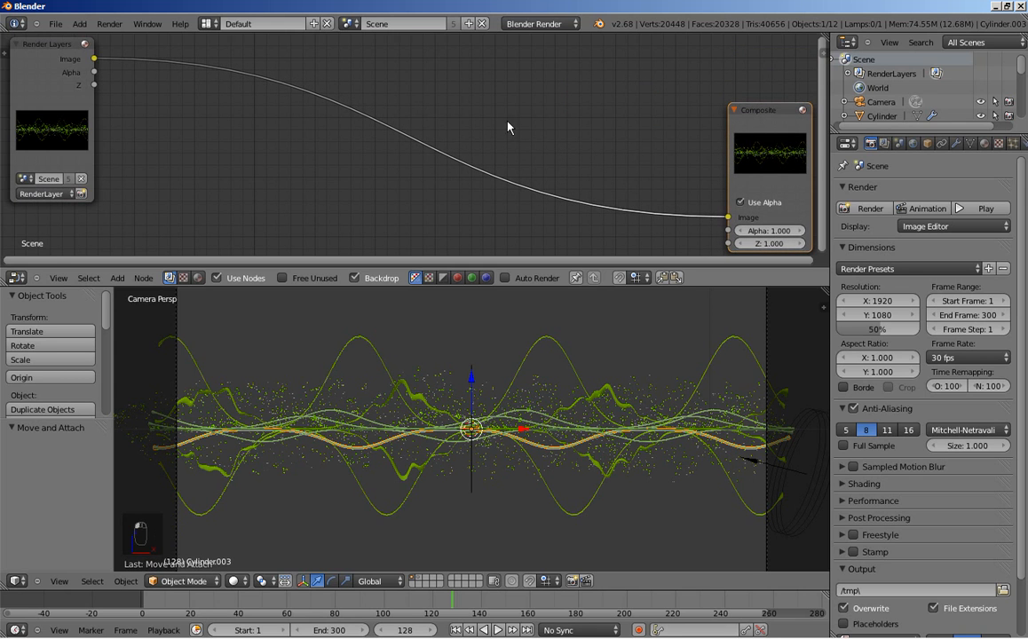
# Add a Viewer output node and place it just above the Composite node.
pyautogui.scroll(-1, 431, 145)
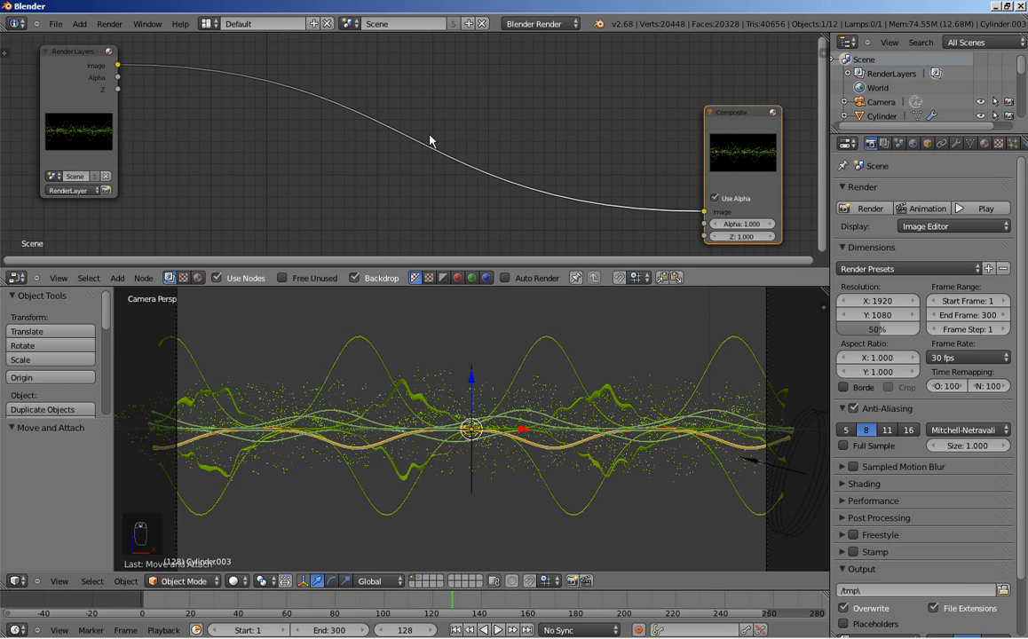
pyautogui.hotkey('shift', 'a')
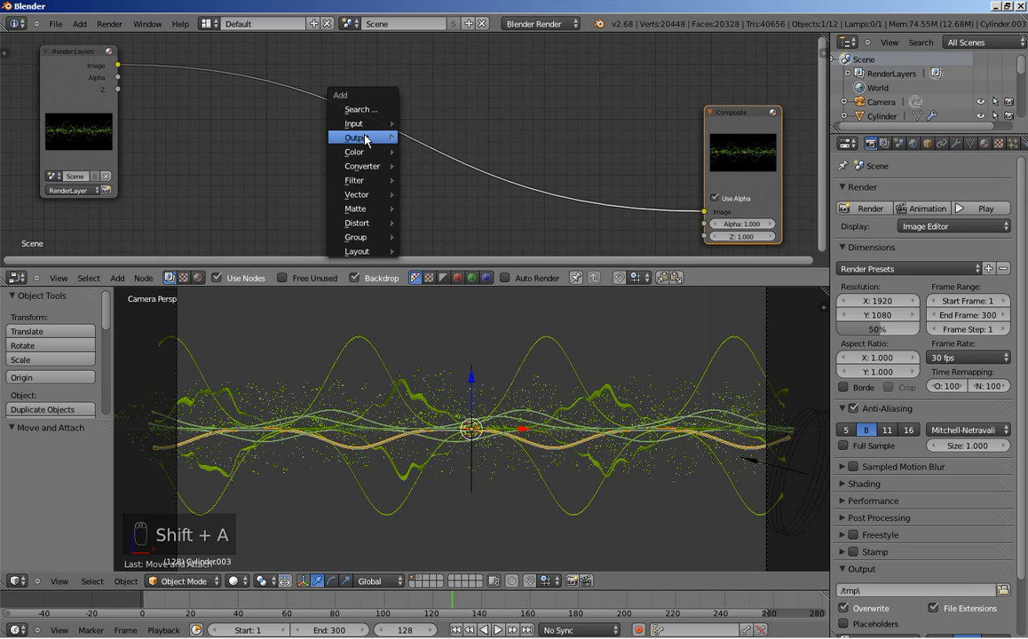
pyautogui.moveTo(360, 139)
pyautogui.click(428, 154)
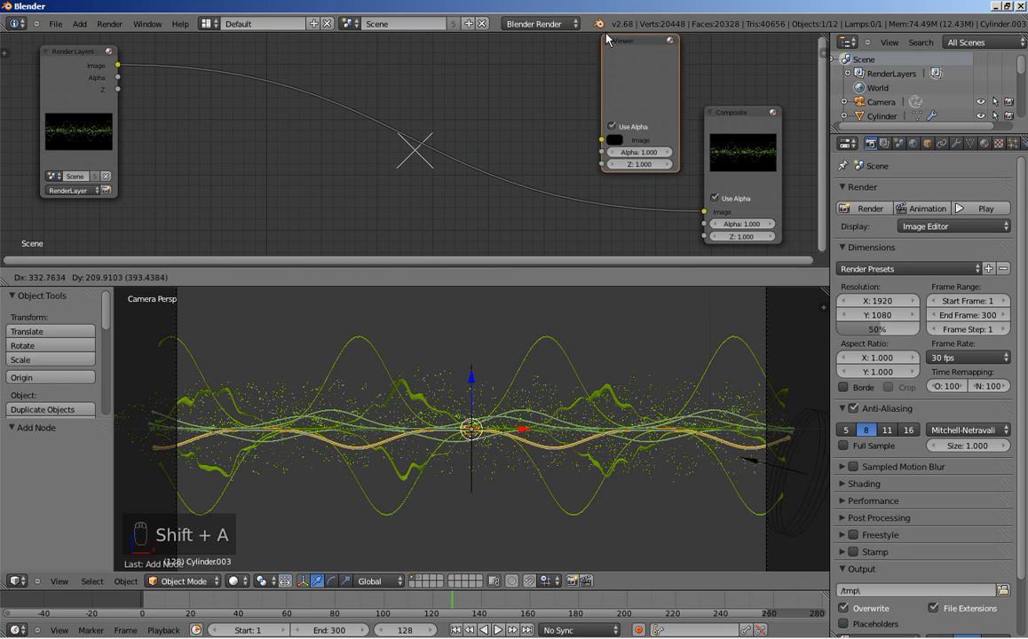
pyautogui.click(636, 41)
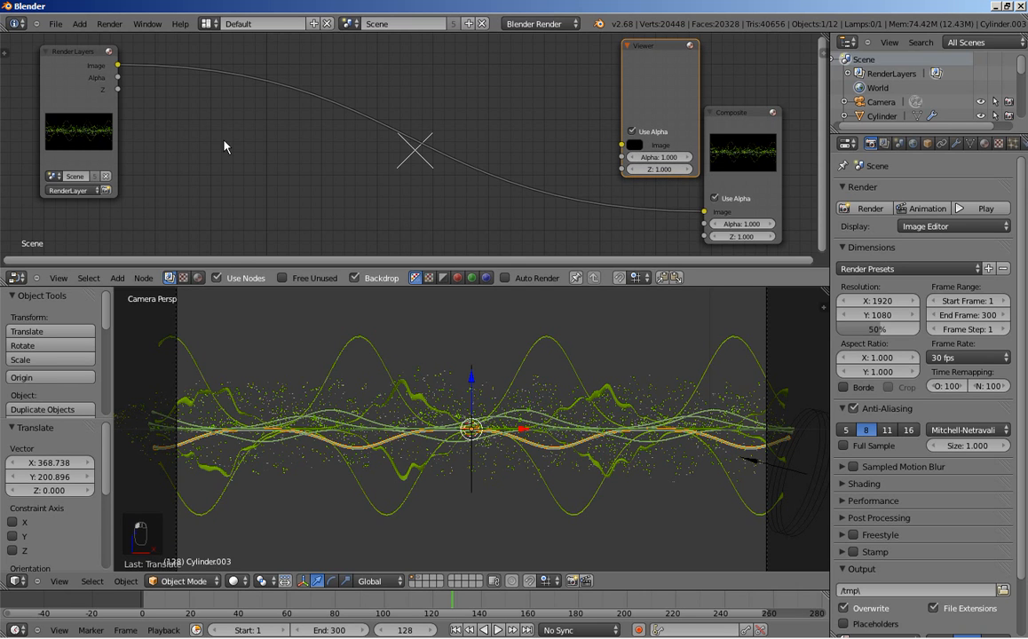
# Add a Blur node and insert it into the link between the Render Layers and Composite nodes.
pyautogui.hotkey('shift', 'a')
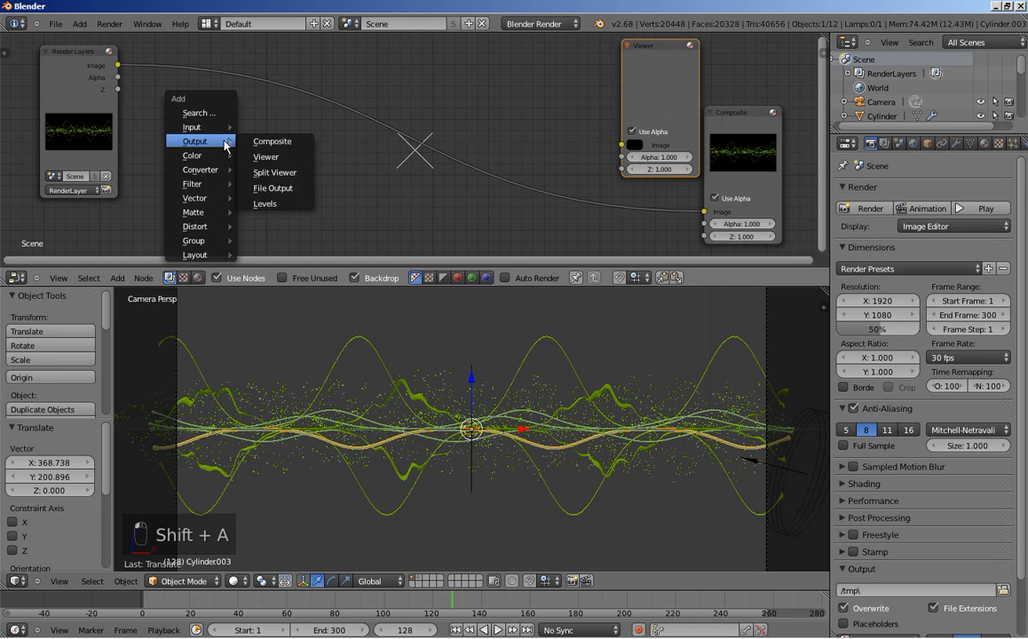
pyautogui.moveTo(219, 162)
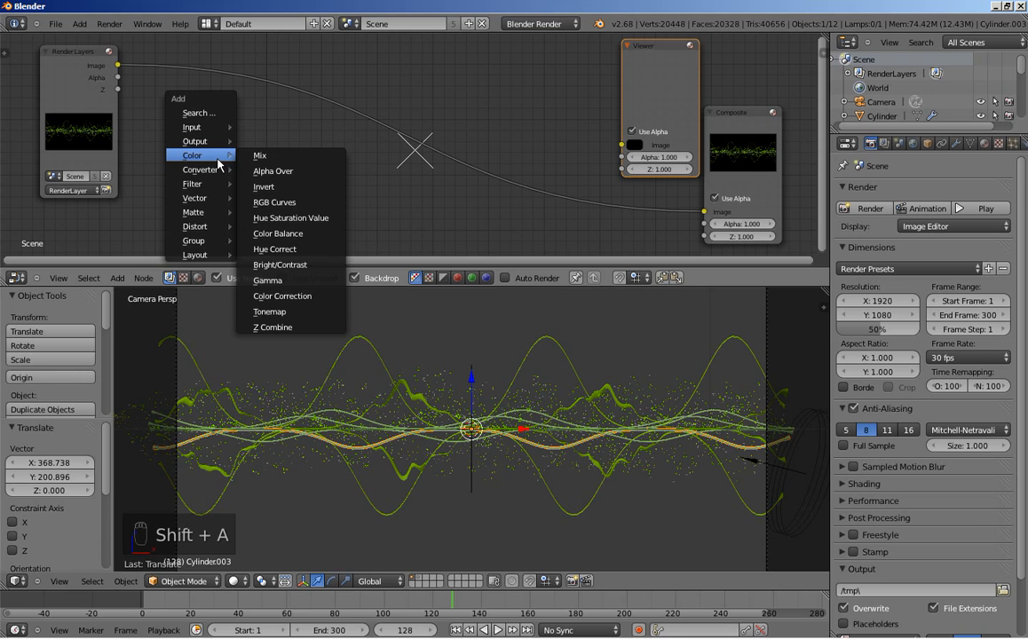
pyautogui.moveTo(218, 184)
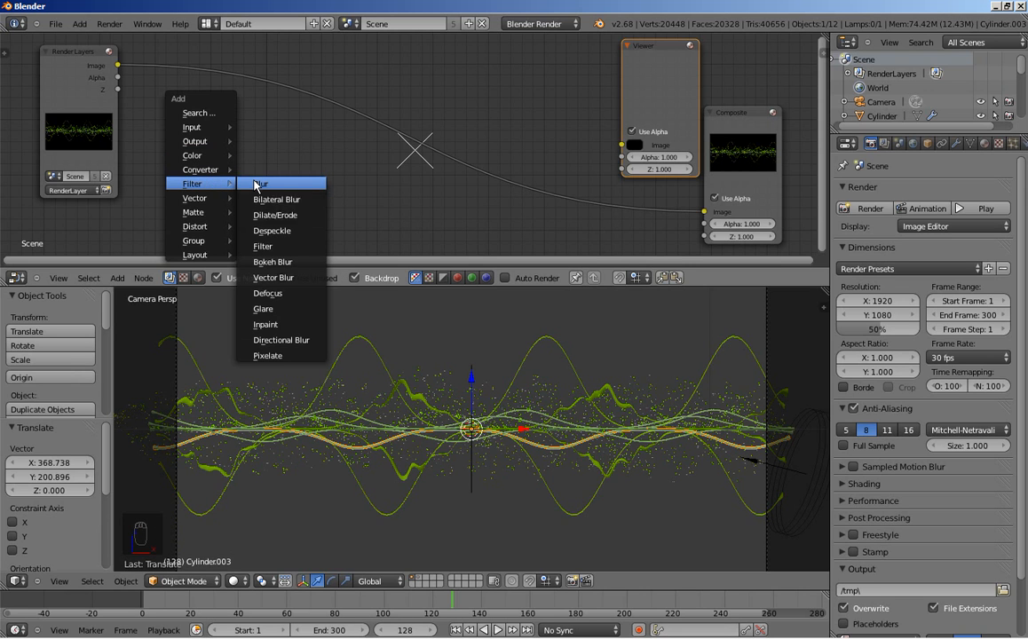
pyautogui.click(257, 184)
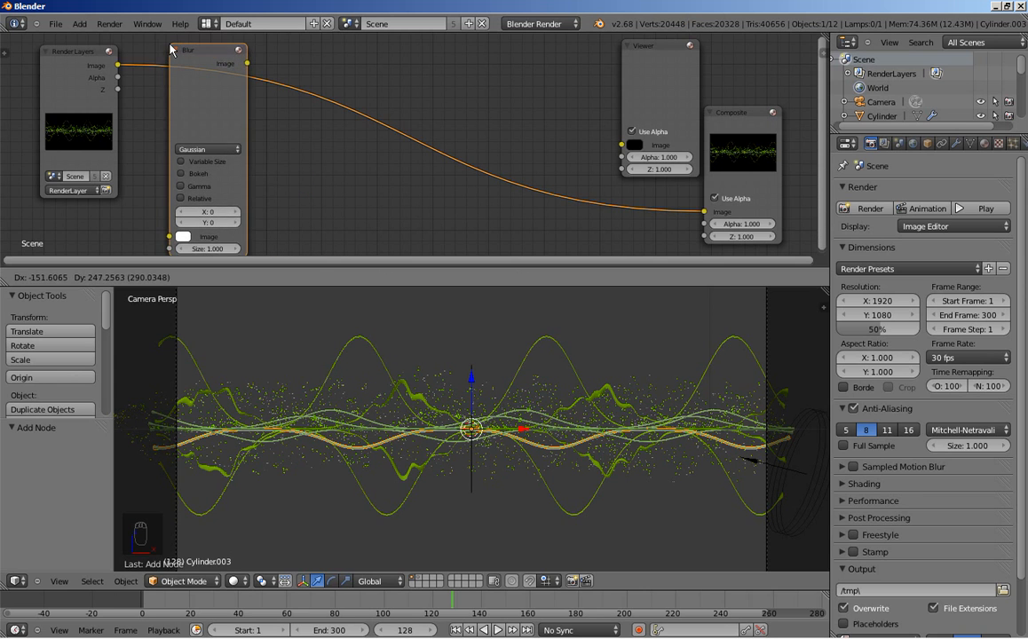
pyautogui.click(180, 46)
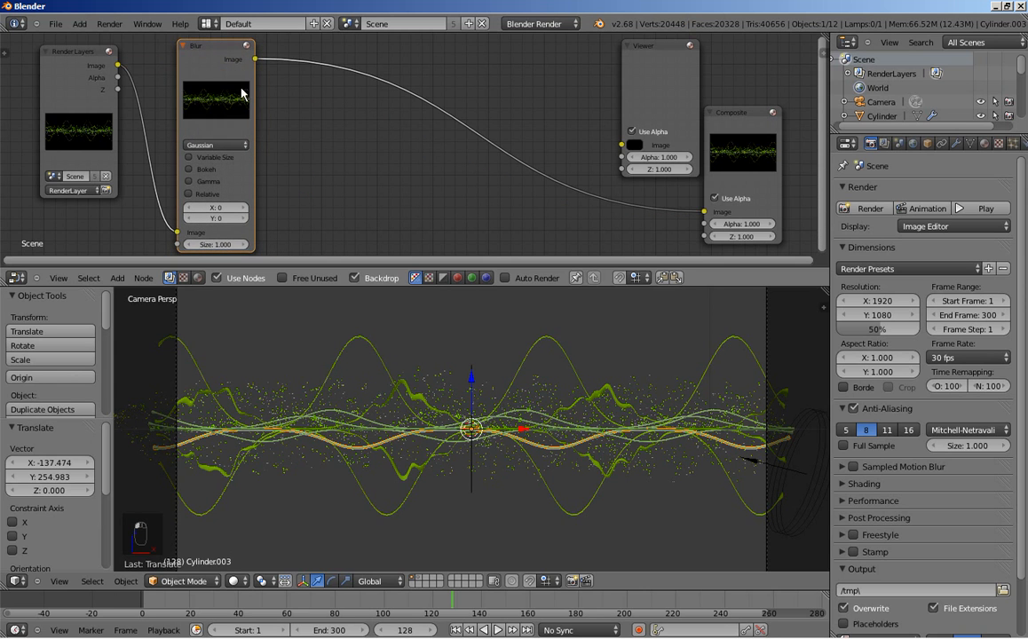
# Set the Blur node to Fast Gaussian with an X size of 5 and a Y size of 35.
pyautogui.click(227, 146)
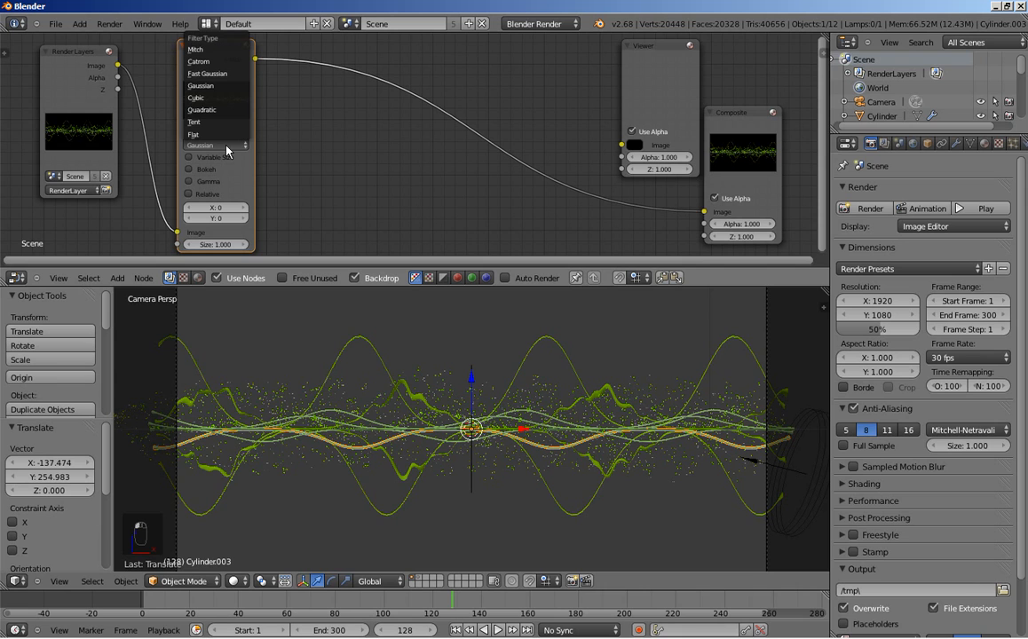
pyautogui.click(207, 73)
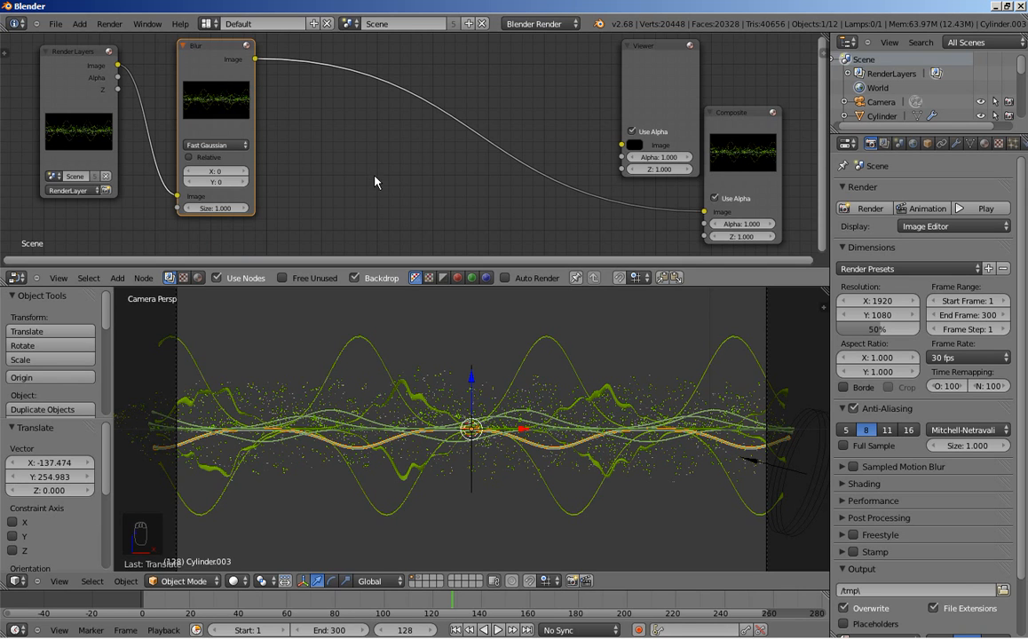
pyautogui.click(216, 173)
pyautogui.write('5')
pyautogui.press('Return')
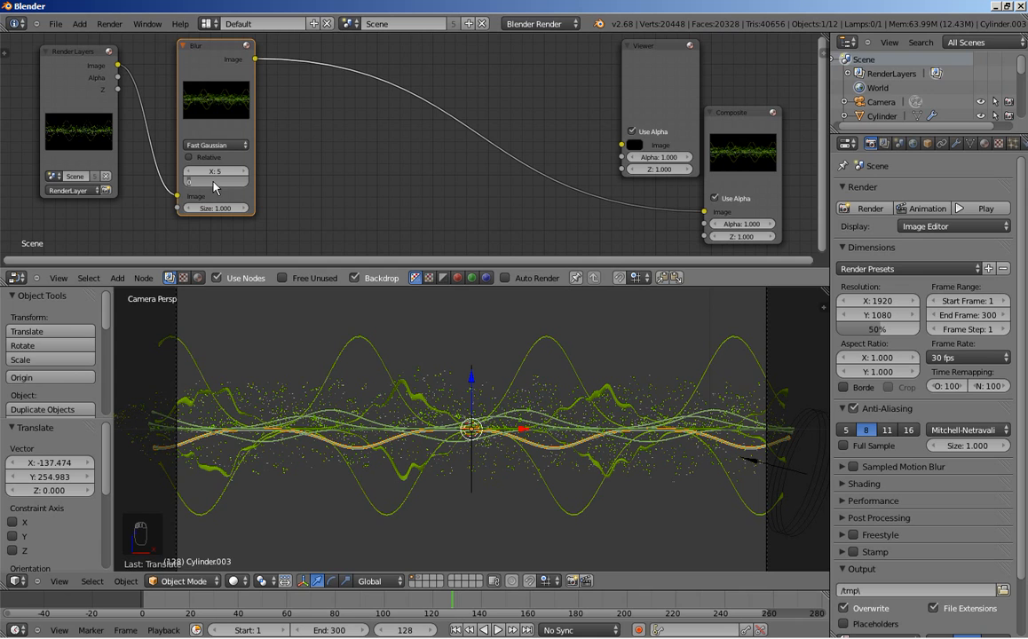
pyautogui.write('35')
pyautogui.press('Return')
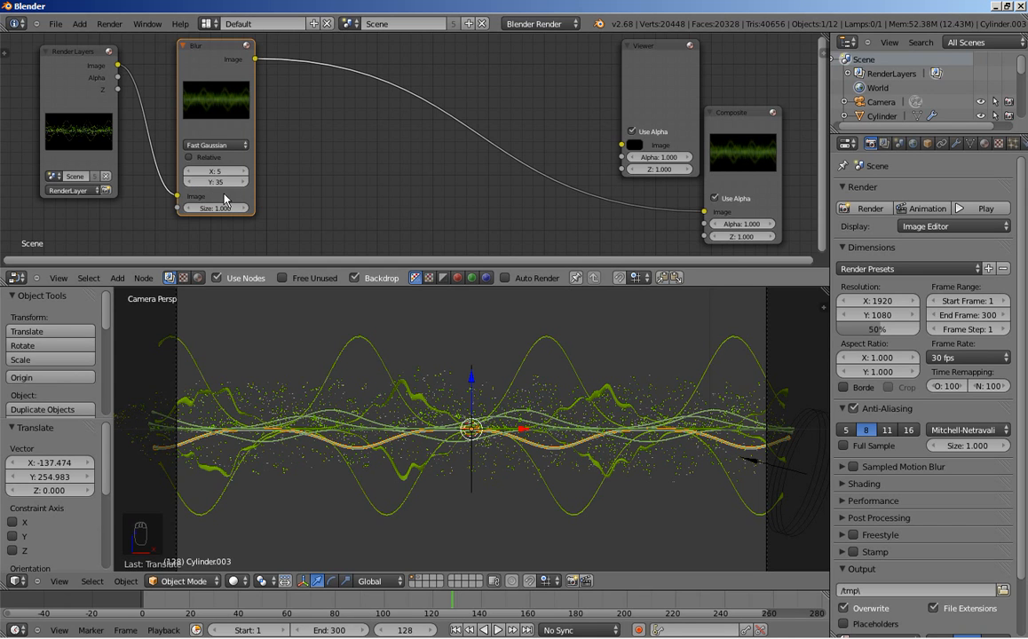
# Link the Blur node's image output to the Viewer node and set the Blur Y size to 40.
pyautogui.moveTo(255, 58); pyautogui.dragTo(622, 146)
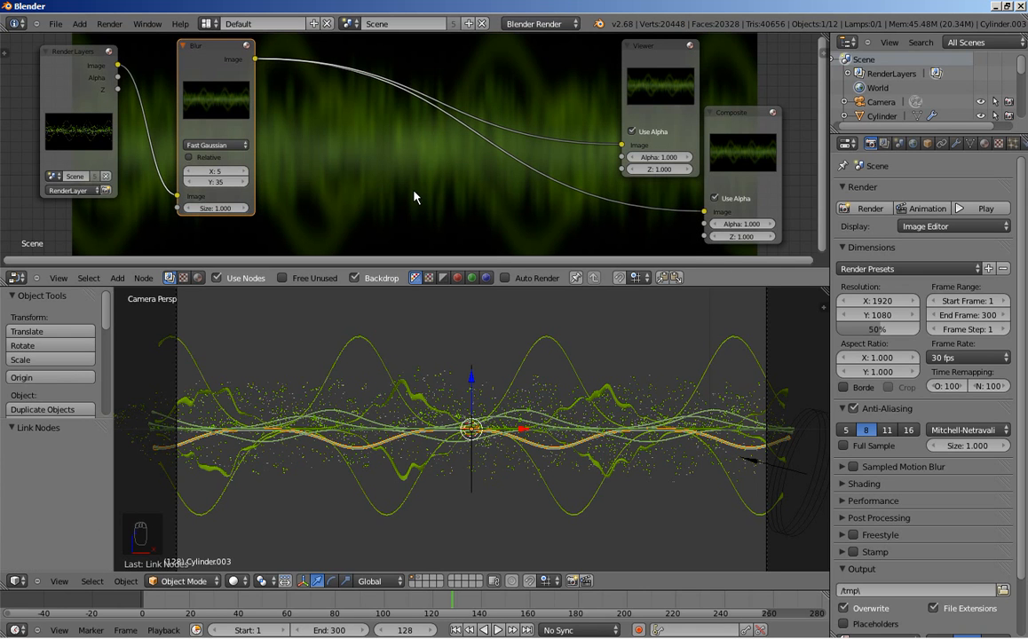
pyautogui.click(214, 182)
pyautogui.write('40')
pyautogui.press('Return')
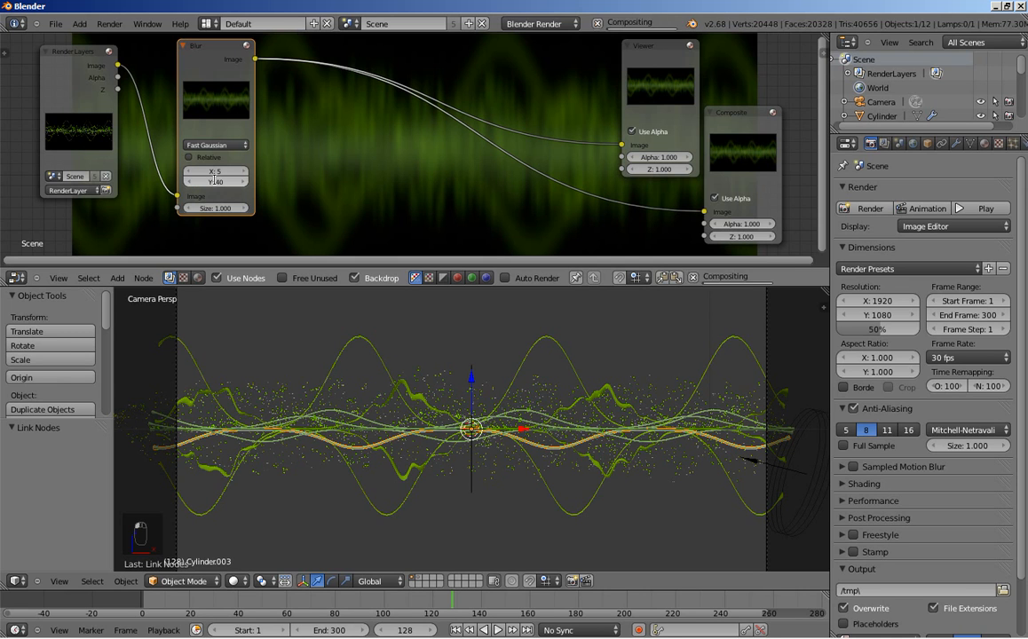
# Shift the Render Layers and Blur nodes away from the output nodes and closer together to free space for more nodes.
pyautogui.moveTo(211, 54); pyautogui.dragTo(177, 60)
pyautogui.click(71, 55)
pyautogui.moveTo(71, 59); pyautogui.dragTo(53, 70)
pyautogui.moveTo(176, 59); pyautogui.dragTo(172, 62)
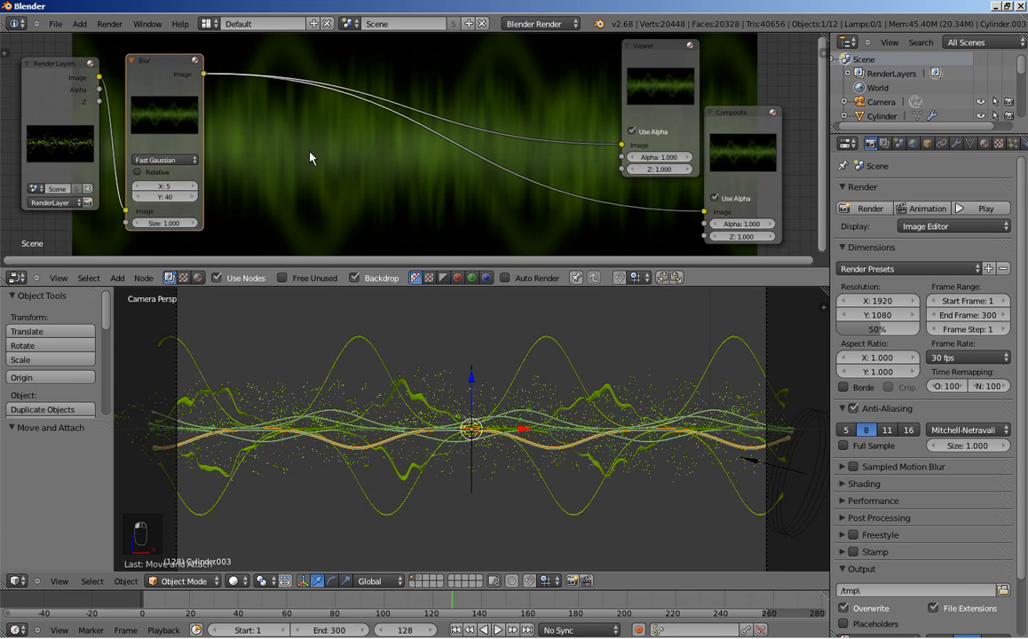
# Add a Mix color node into the link between the Blur and Viewer nodes and place it beside the Blur node.
pyautogui.hotkey('shift', 'a')
pyautogui.moveTo(312, 149)
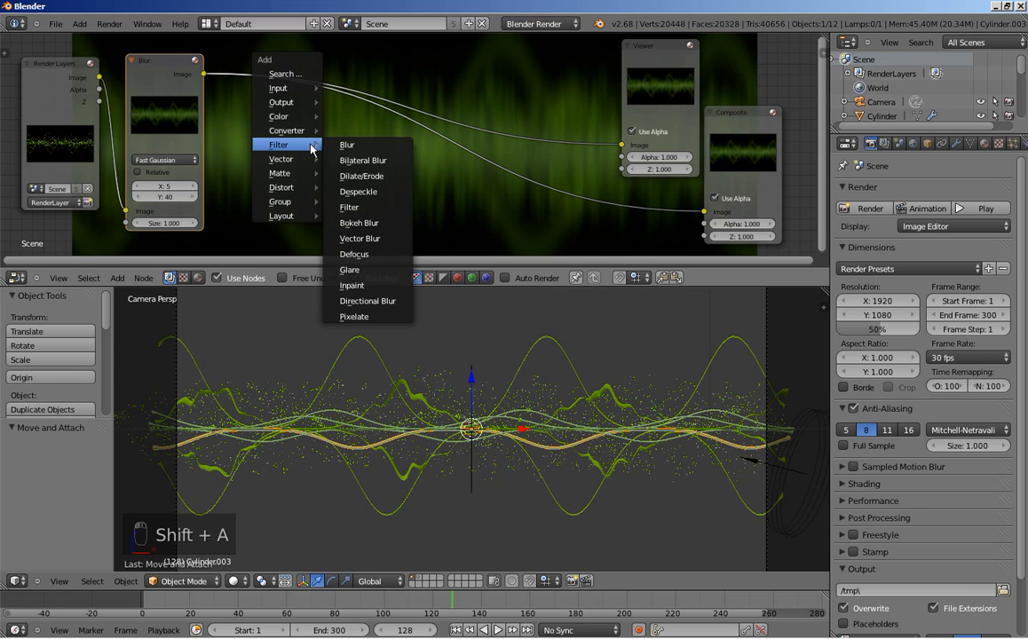
pyautogui.moveTo(300, 115)
pyautogui.click(337, 117)
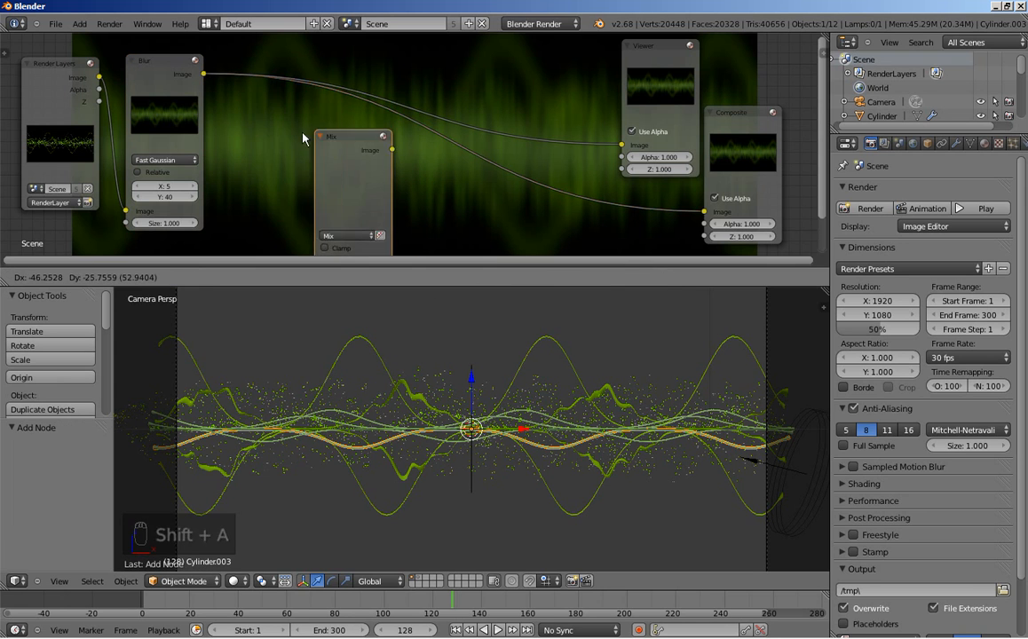
pyautogui.click(554, 75)
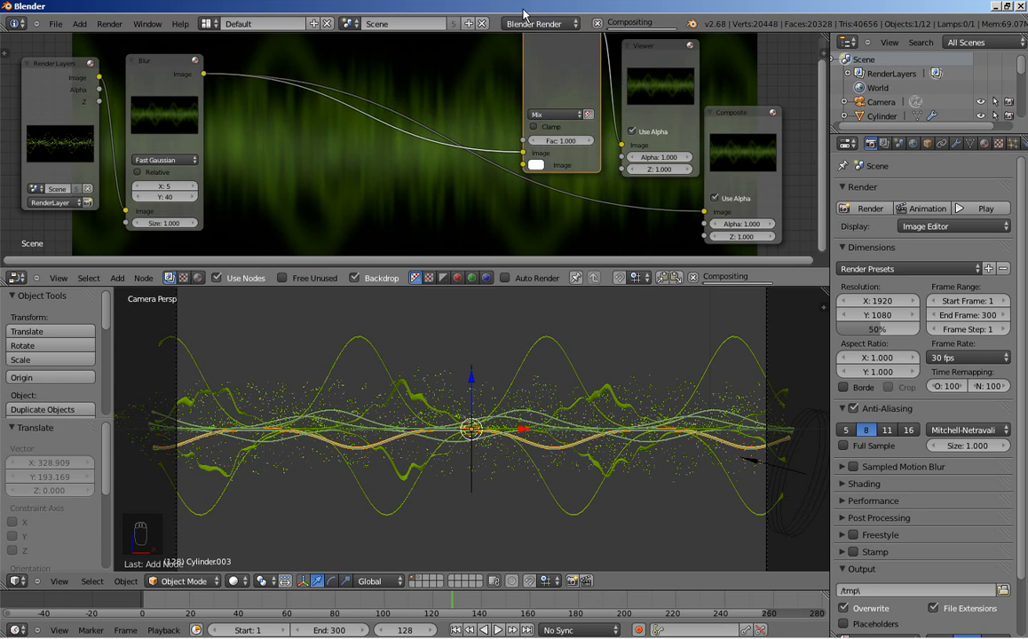
pyautogui.press('g')
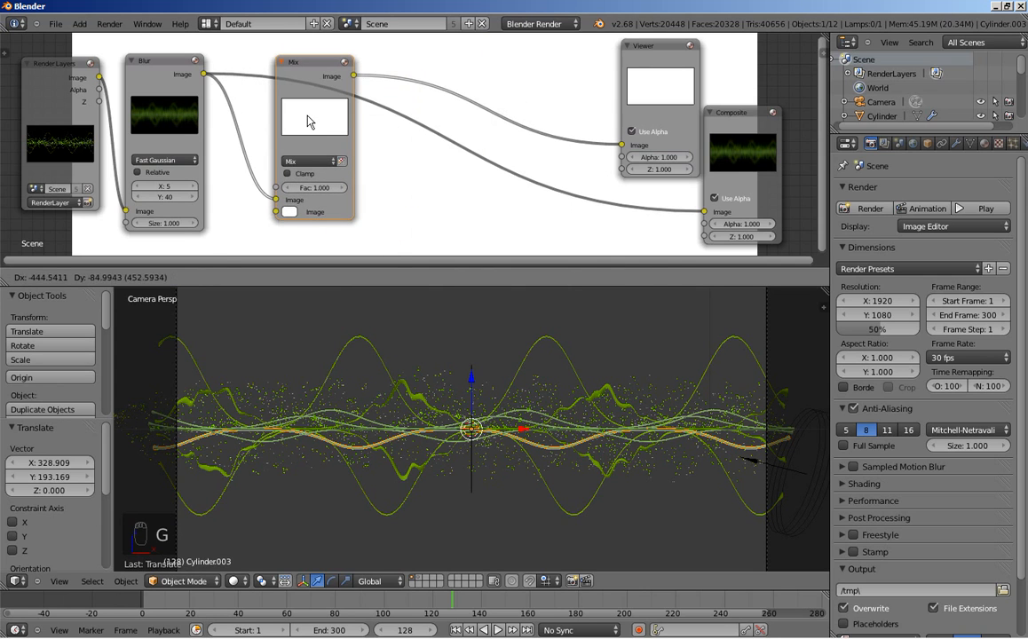
pyautogui.click(309, 122)
# Link the Render Layers image to the Mix node's second image input and set its blend type to Add.
pyautogui.moveTo(98, 83); pyautogui.dragTo(276, 212)
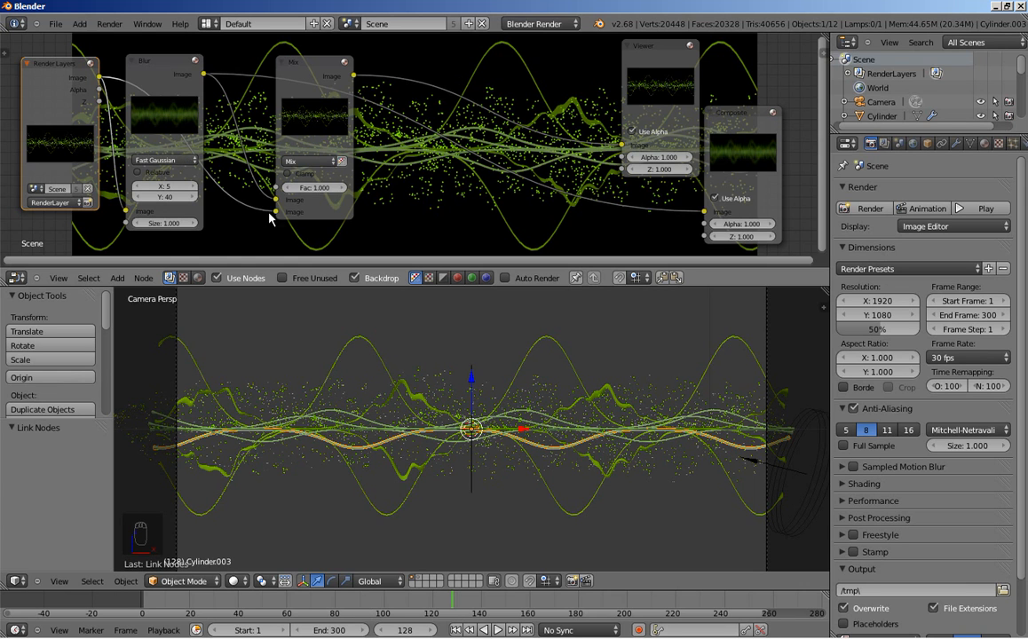
pyautogui.click(321, 165)
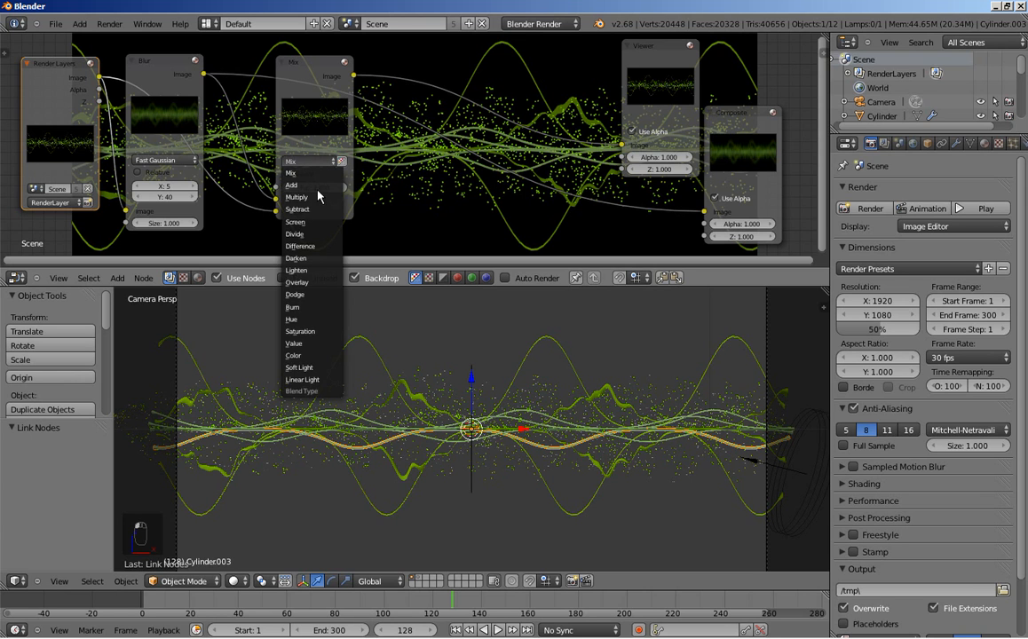
pyautogui.click(313, 176)
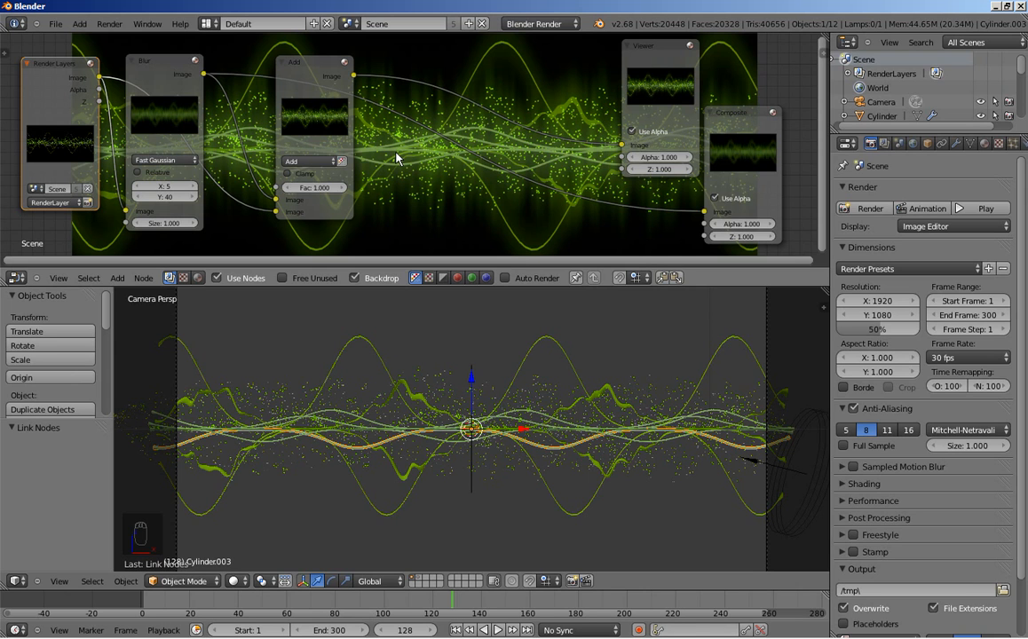
# Add a Glare filter node into the link between the Add and Viewer nodes, placed next to the Add node.
pyautogui.hotkey('shift', 'a')
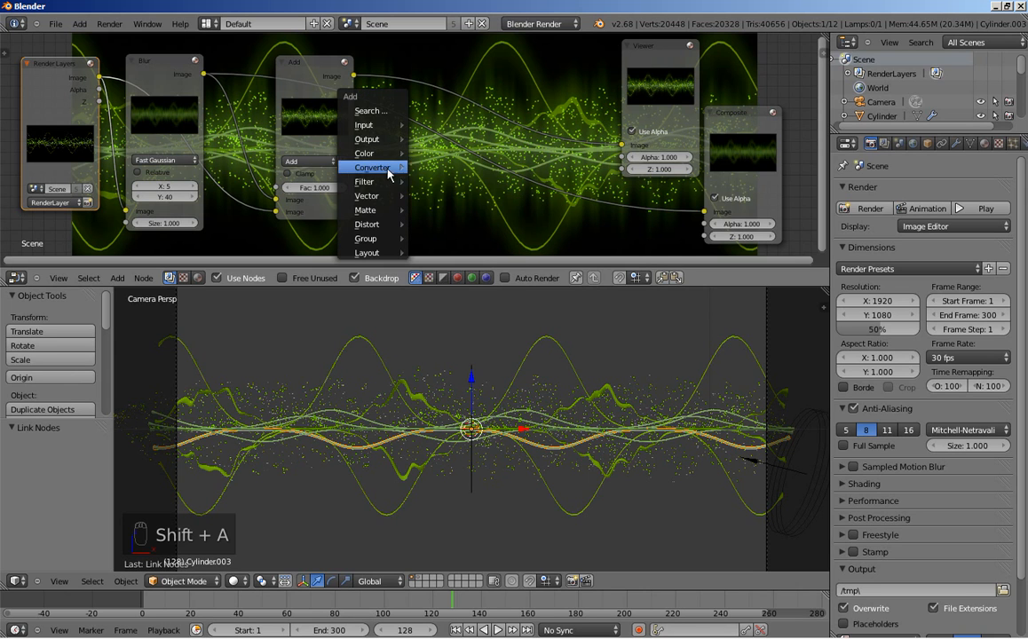
pyautogui.moveTo(382, 181)
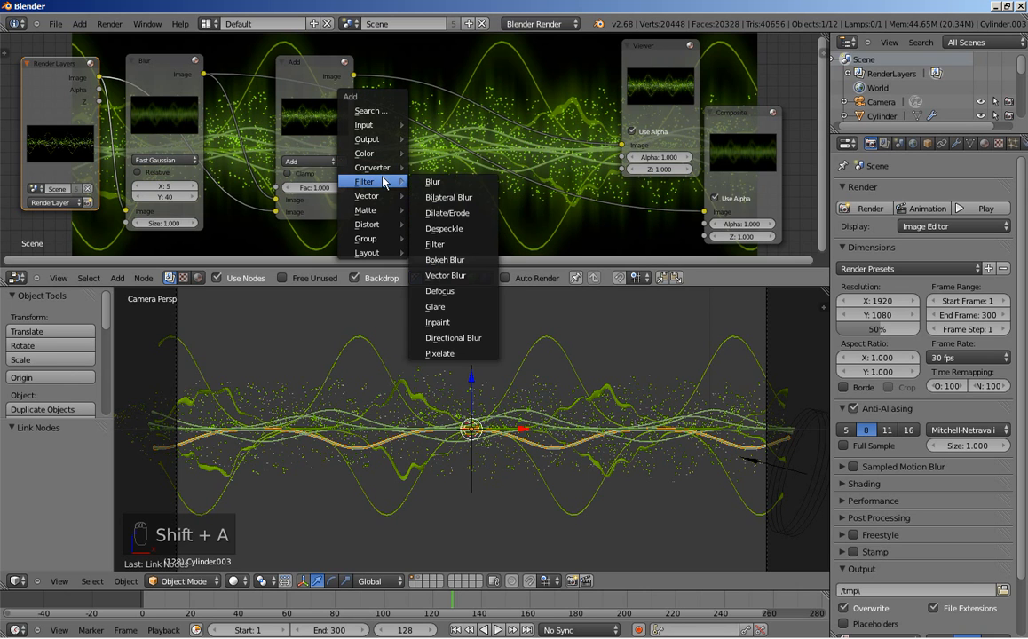
pyautogui.click(437, 307)
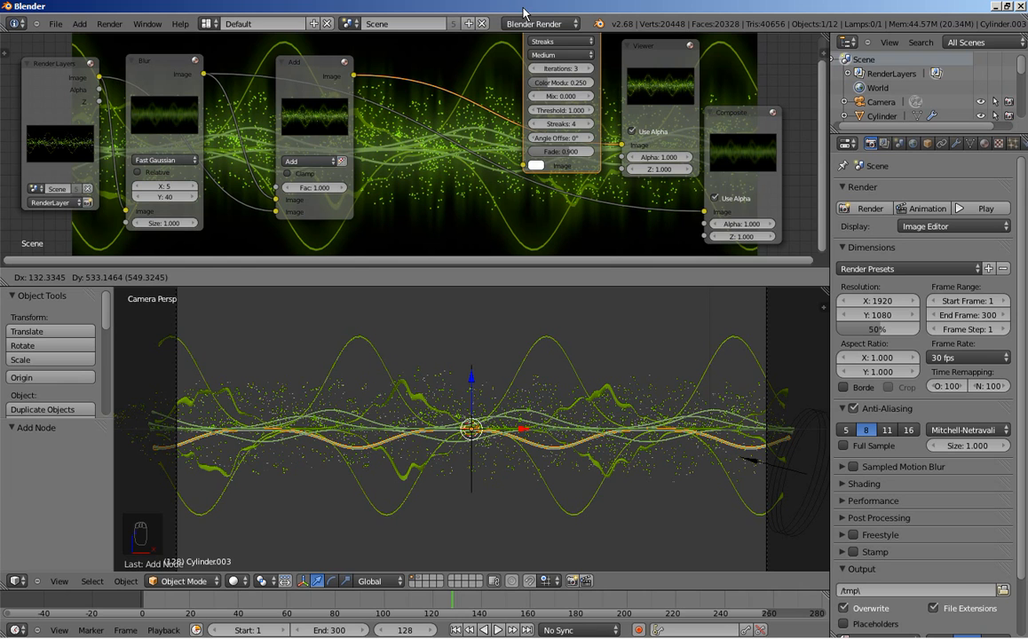
pyautogui.click(524, 13)
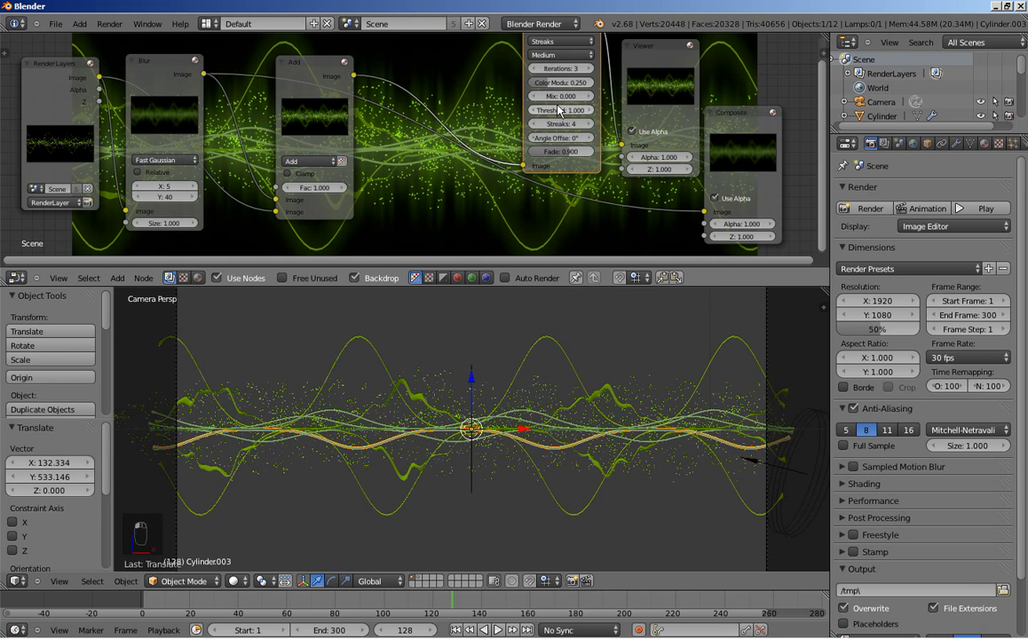
pyautogui.press('g')
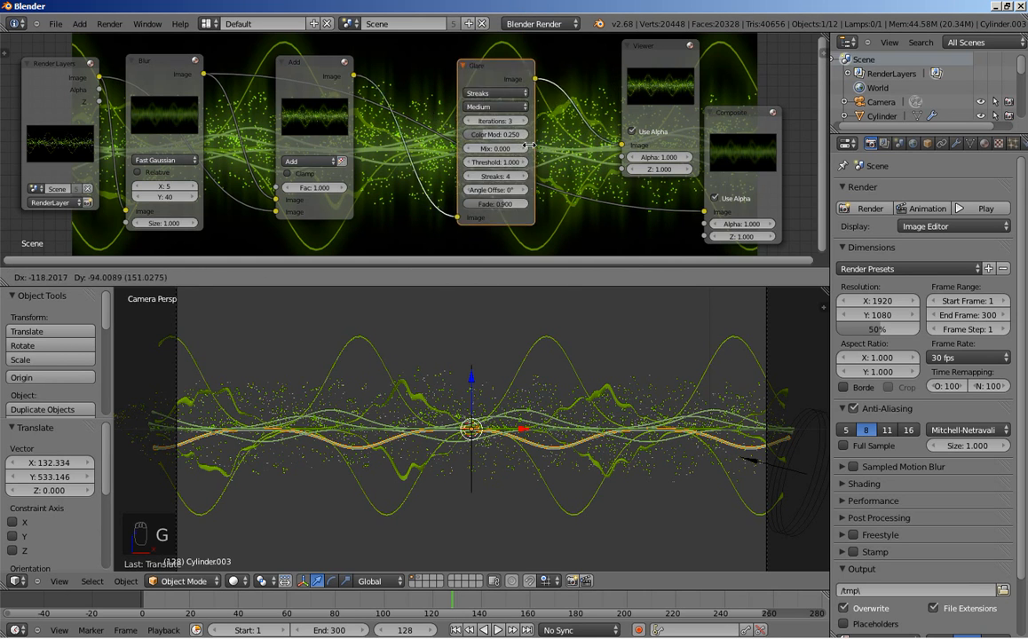
pyautogui.click(471, 140)
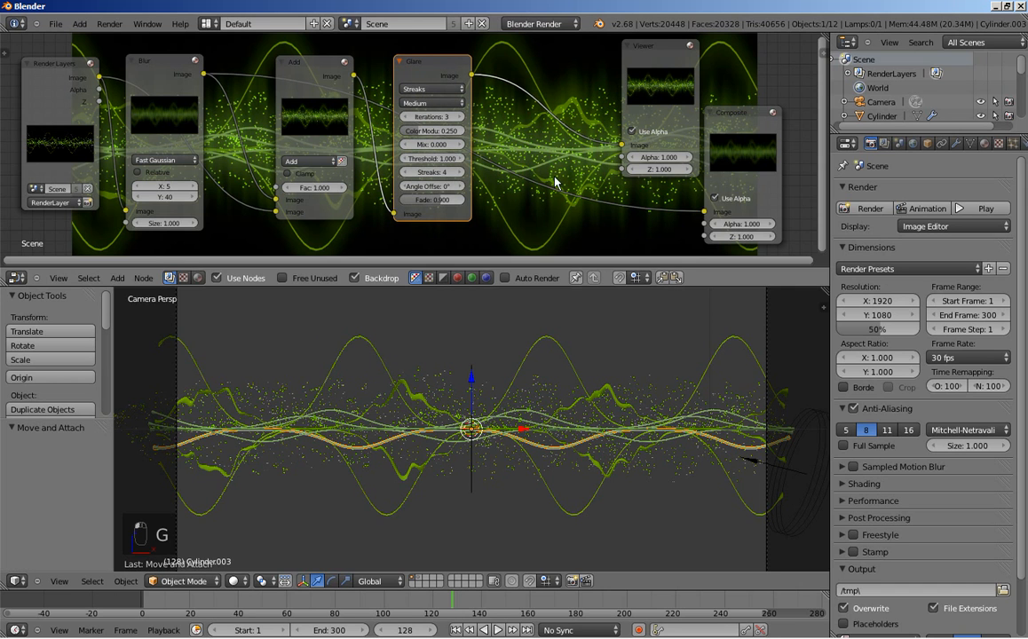
# Enlarge the node editor area and lower the Glare node's threshold to 0.2.
pyautogui.moveTo(526, 269); pyautogui.dragTo(526, 326)
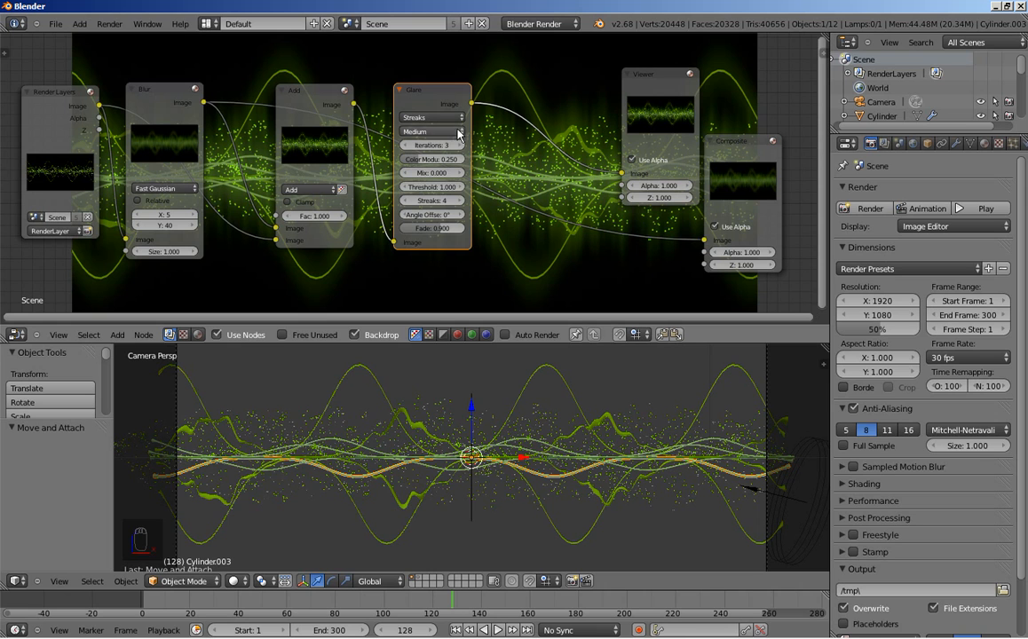
pyautogui.click(405, 187)
pyautogui.click(406, 187)
pyautogui.click(406, 187)
pyautogui.click(405, 187)
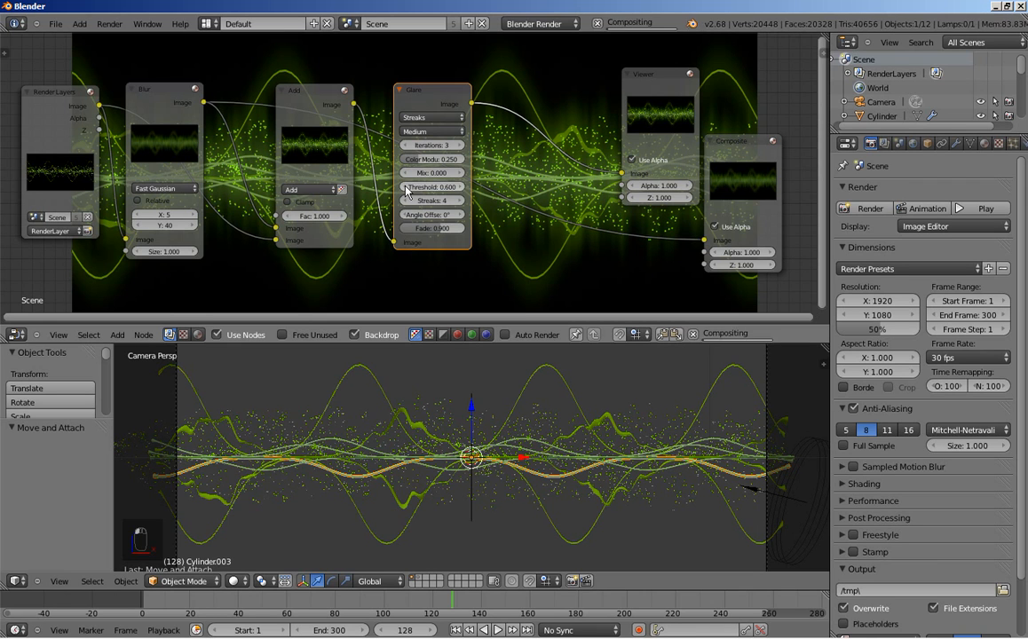
pyautogui.click(406, 187)
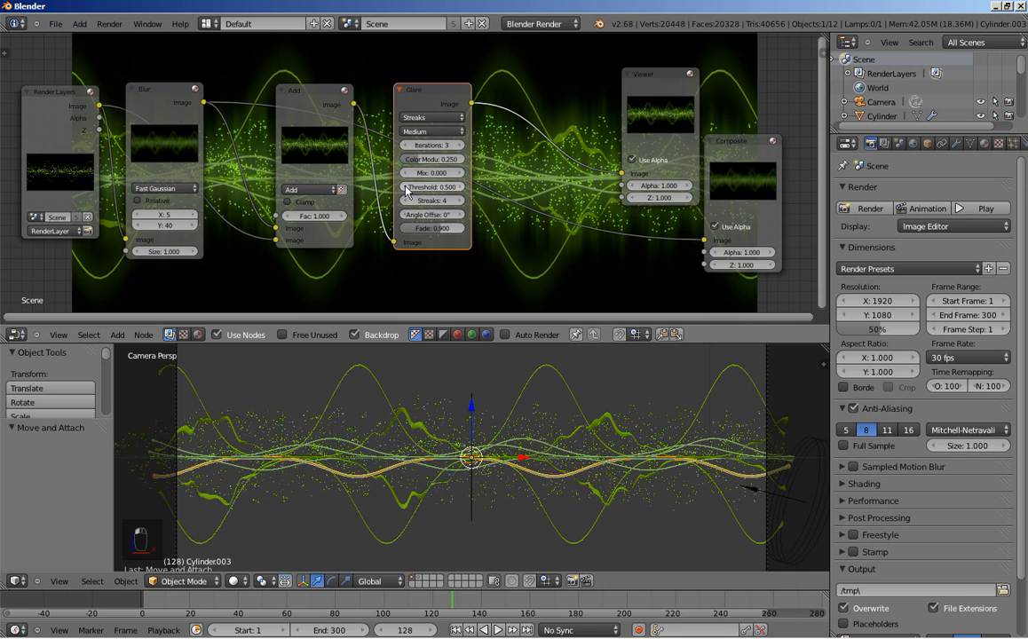
pyautogui.click(406, 188)
pyautogui.click(406, 187)
pyautogui.click(406, 188)
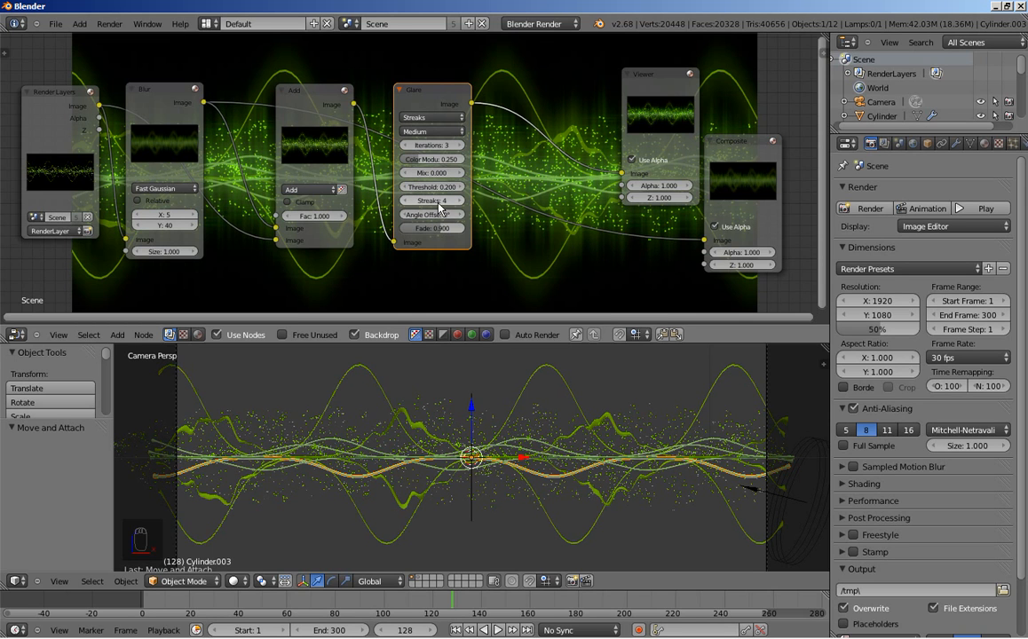
# Set the Glare node to 2 streaks with an angle offset of 90°.
pyautogui.click(438, 203)
pyautogui.write('2')
pyautogui.press('Return')
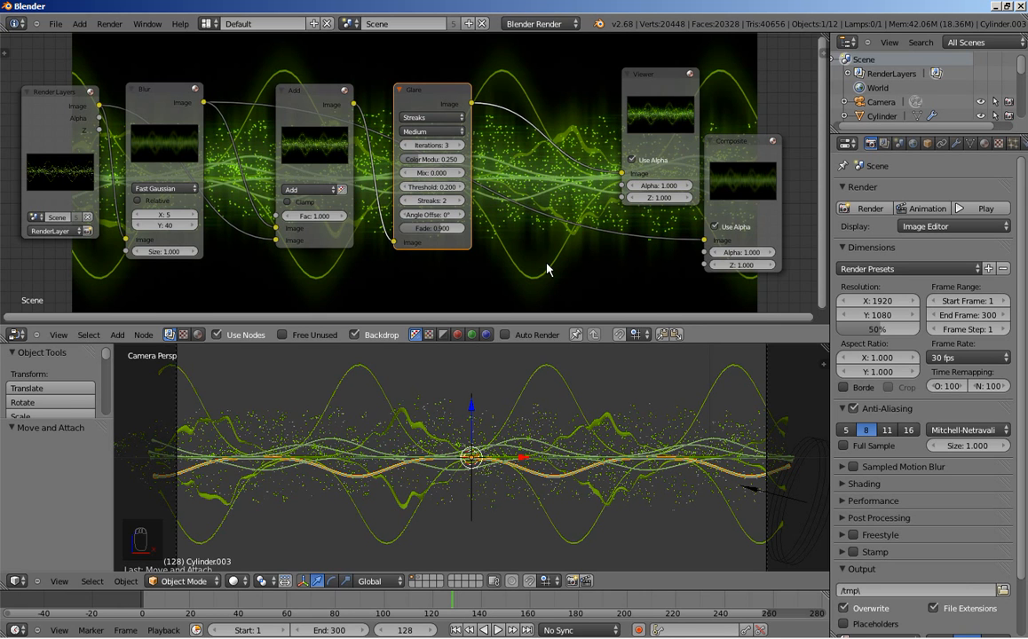
pyautogui.click(444, 220)
pyautogui.write('90')
pyautogui.press('Return')
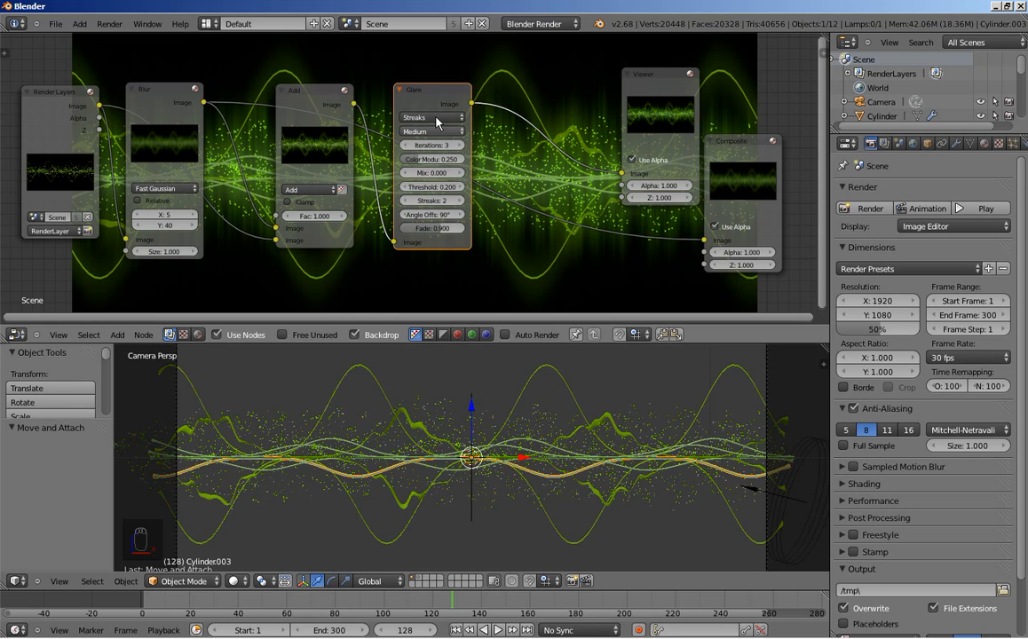
# Widen the gap after the Glare node by moving Add and Glare toward Blur and shifting Viewer and Composite outward.
pyautogui.moveTo(305, 96); pyautogui.dragTo(255, 100)
pyautogui.moveTo(420, 100); pyautogui.dragTo(355, 103)
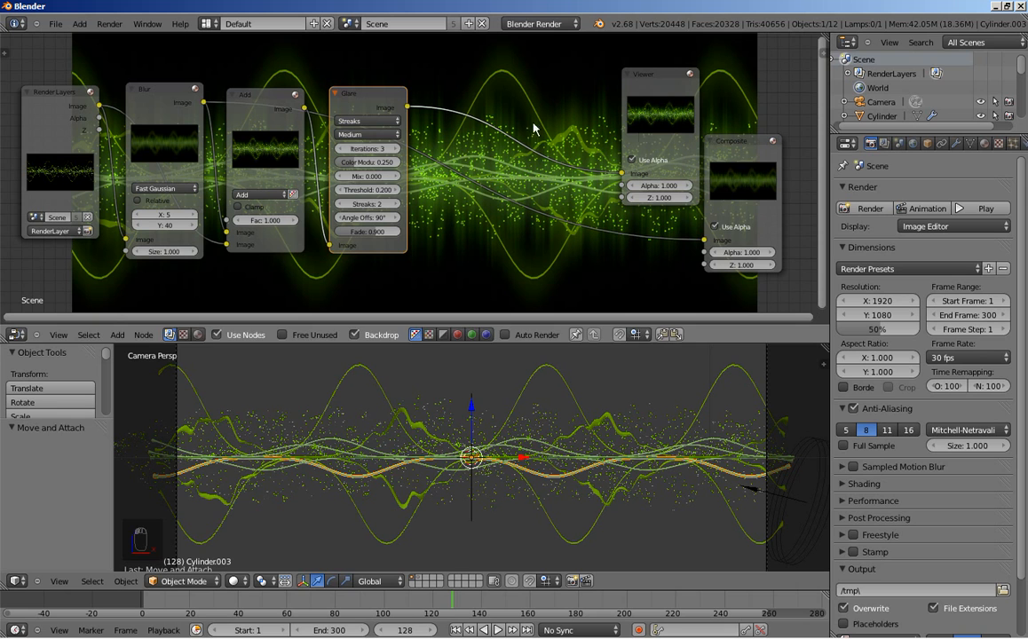
pyautogui.moveTo(755, 145); pyautogui.dragTo(777, 153)
pyautogui.moveTo(665, 75); pyautogui.dragTo(684, 78)
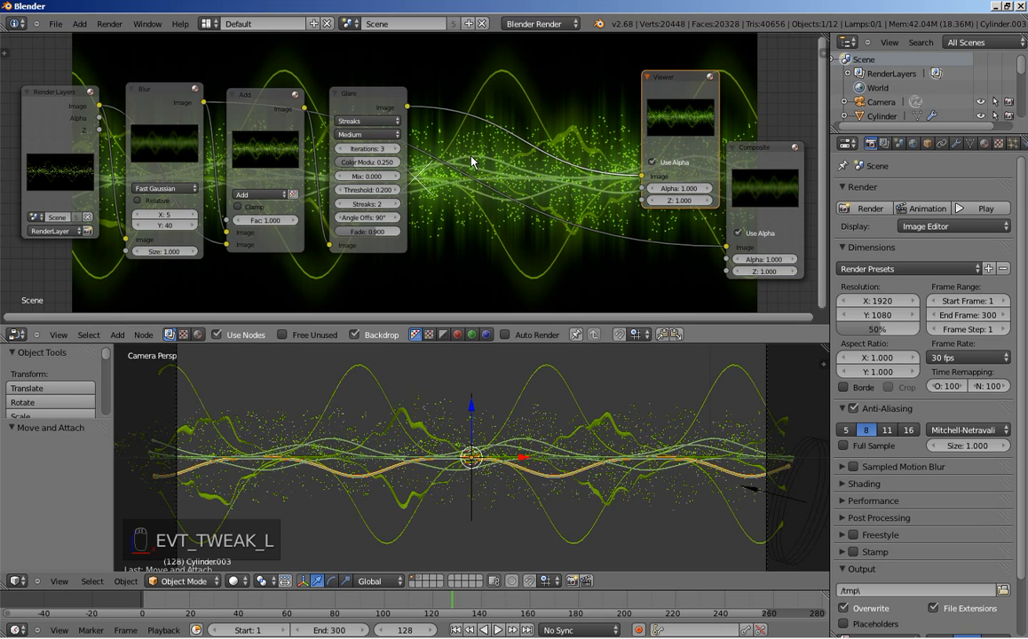
# Add a Lens Distortion node into the link between the Glare and Viewer nodes, placed next to the Glare node.
pyautogui.hotkey('shift', 'a')
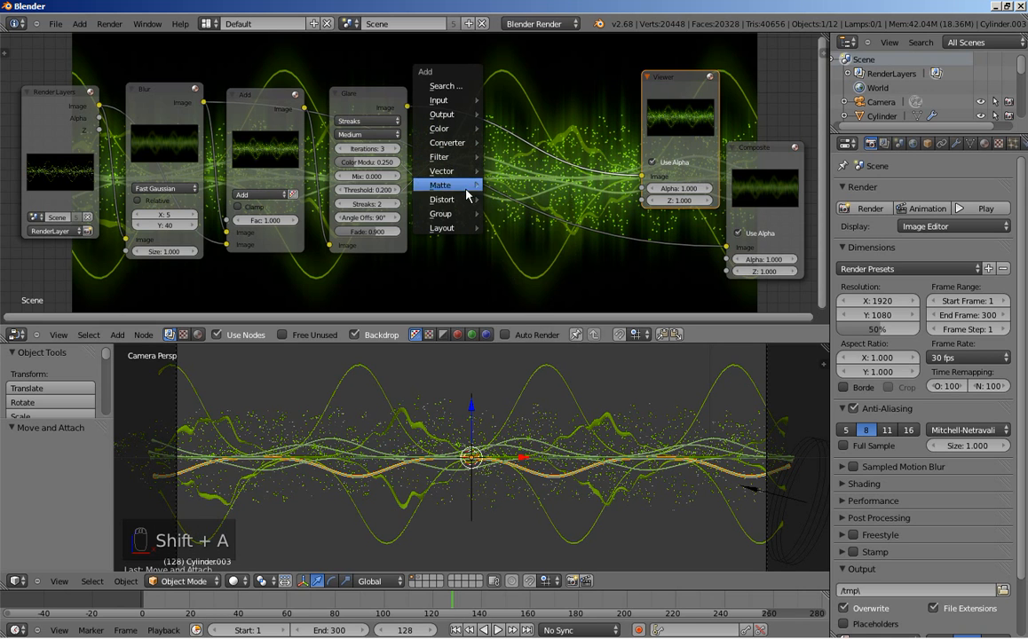
pyautogui.moveTo(468, 199)
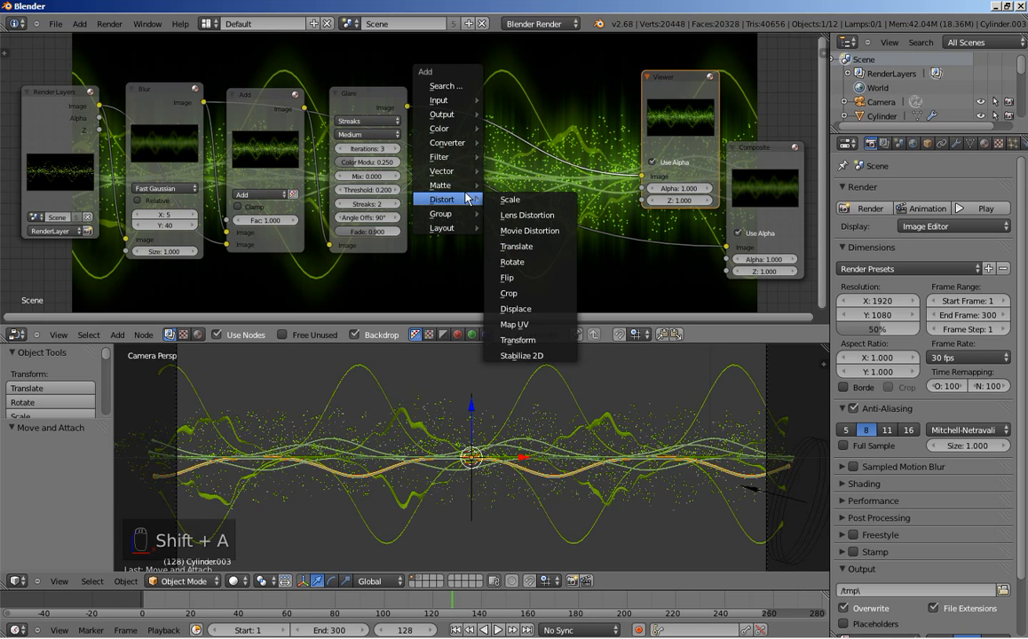
pyautogui.click(522, 219)
pyautogui.click(547, 85)
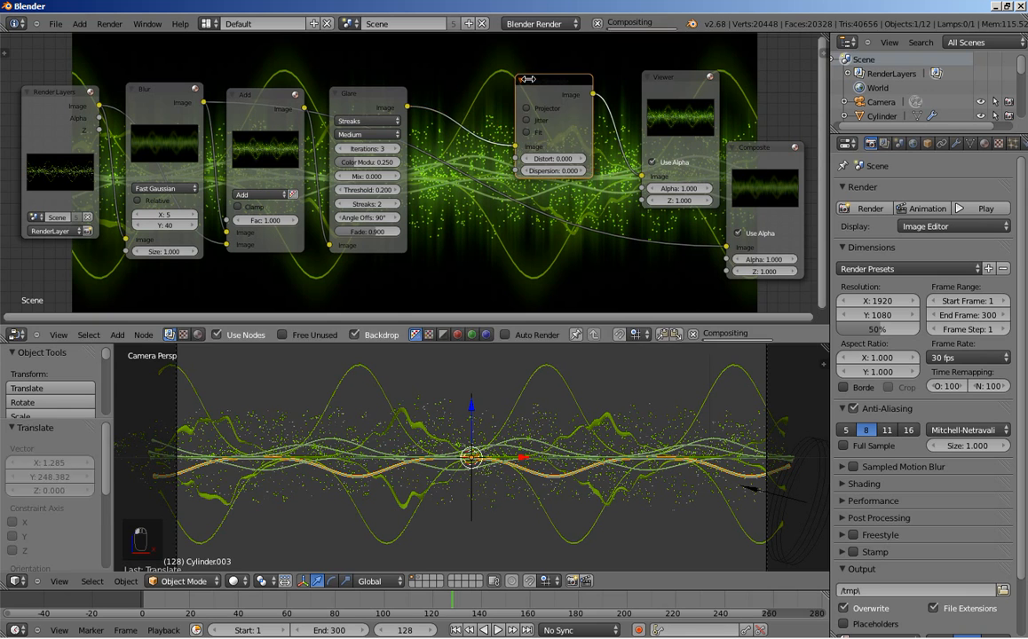
pyautogui.moveTo(547, 85); pyautogui.dragTo(468, 126)
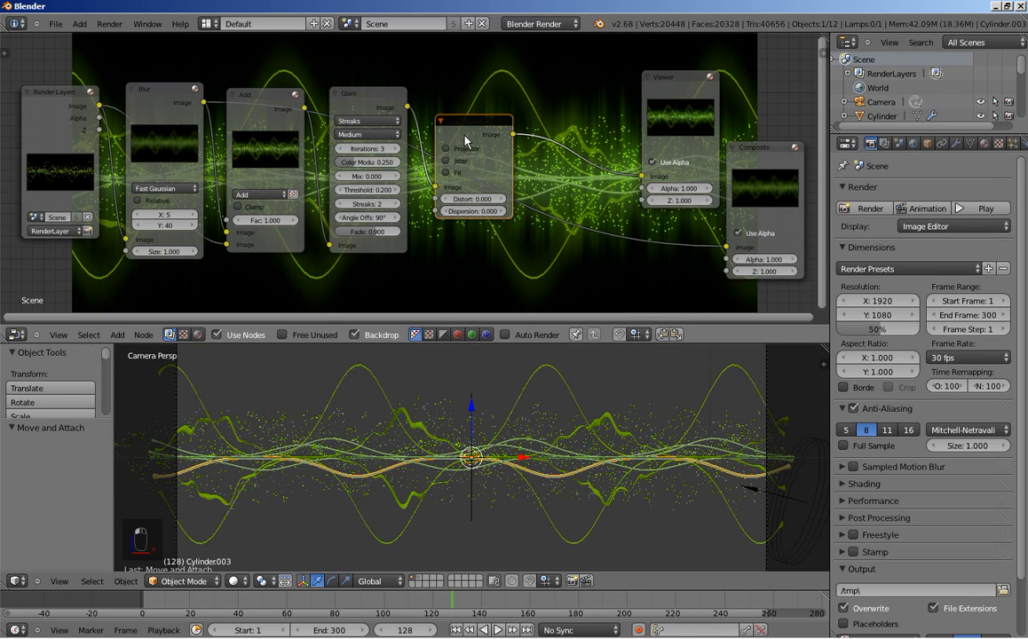
# Enable Projector on the Lens Distortion node and set its dispersion to 0.3.
pyautogui.click(463, 150)
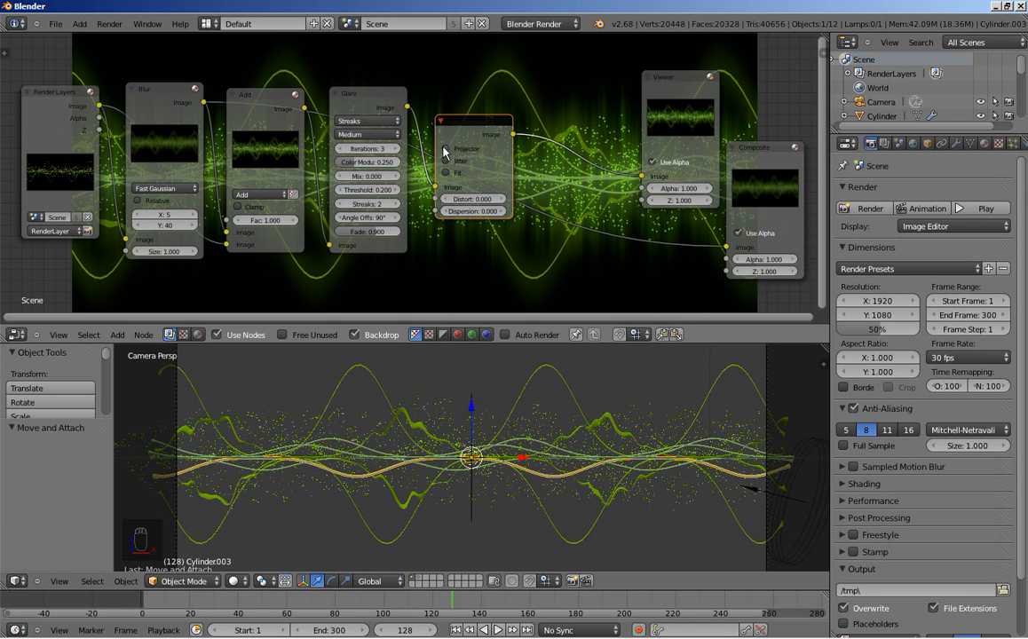
pyautogui.click(502, 211)
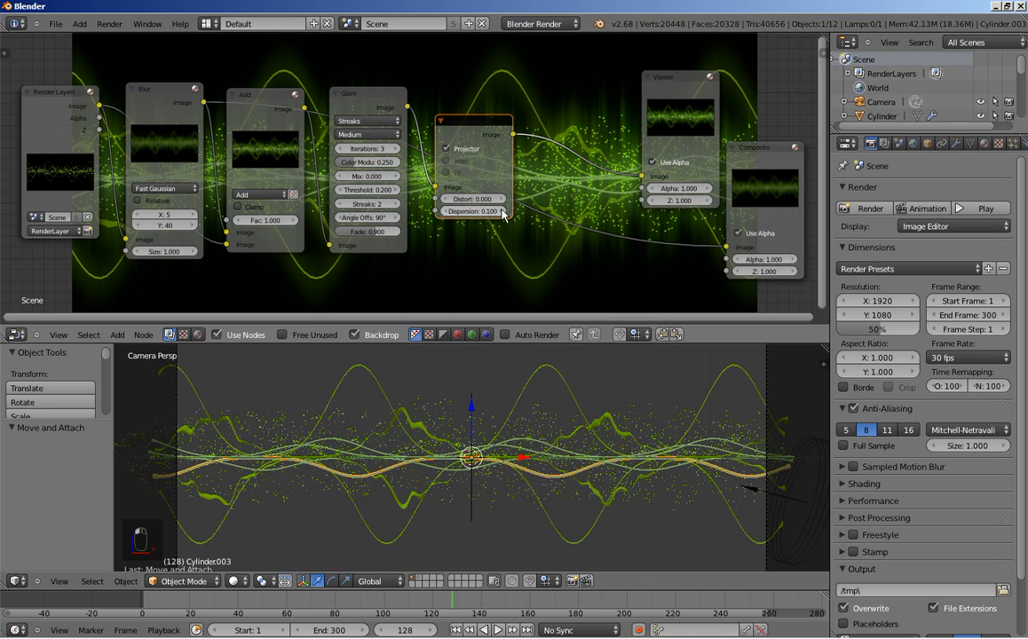
pyautogui.click(502, 212)
# Pack the nodes from Render Layers through Lens Distortion closer together to leave room before the Viewer node.
pyautogui.moveTo(430, 118); pyautogui.dragTo(419, 121)
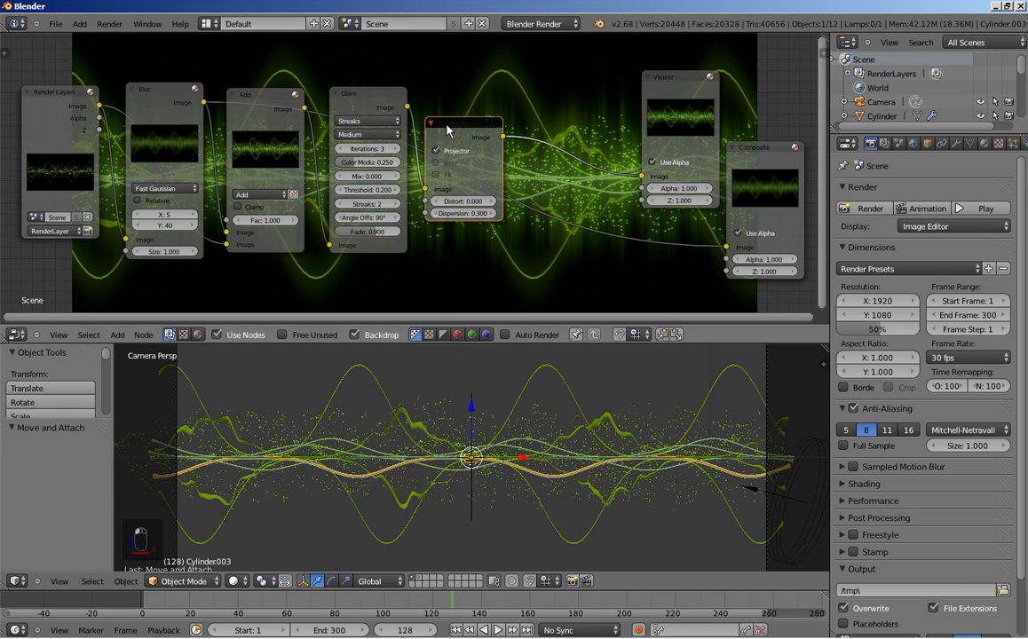
pyautogui.moveTo(45, 90); pyautogui.dragTo(32, 92)
pyautogui.moveTo(163, 89); pyautogui.dragTo(136, 83)
pyautogui.moveTo(260, 94); pyautogui.dragTo(253, 90)
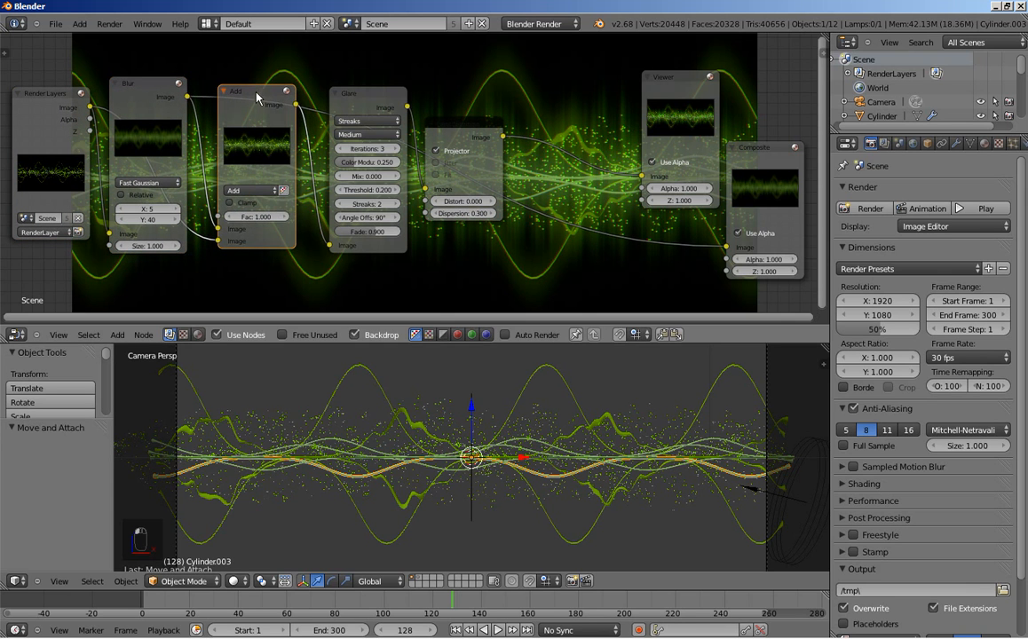
pyautogui.moveTo(359, 96); pyautogui.dragTo(348, 93)
pyautogui.moveTo(454, 128); pyautogui.dragTo(442, 126)
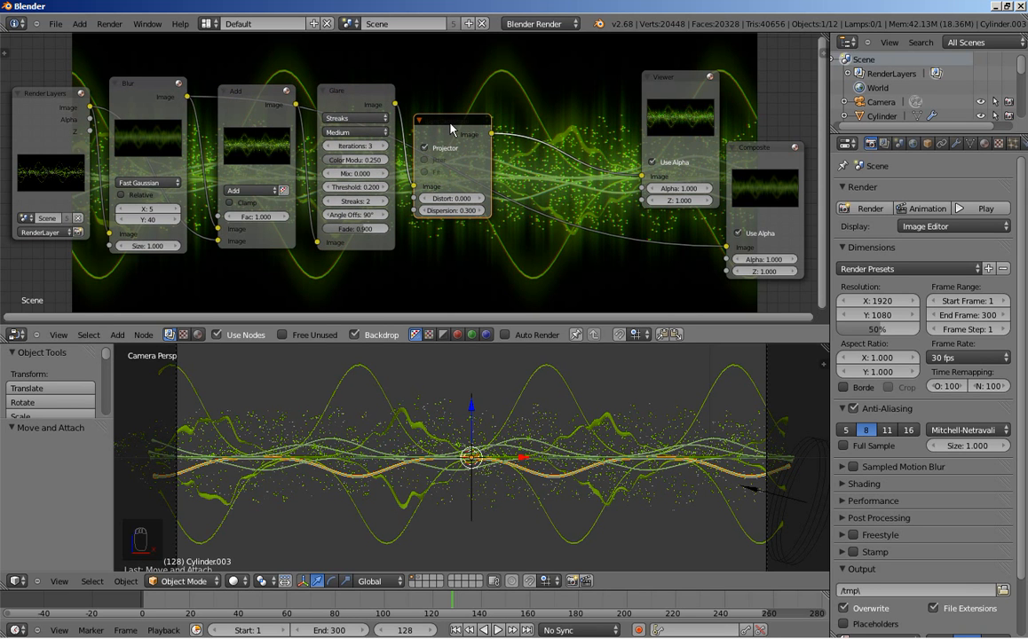
# Duplicate the Lens Distortion node and insert the copy into the link between the original and the Viewer node.
pyautogui.hotkey('shift', 'd')
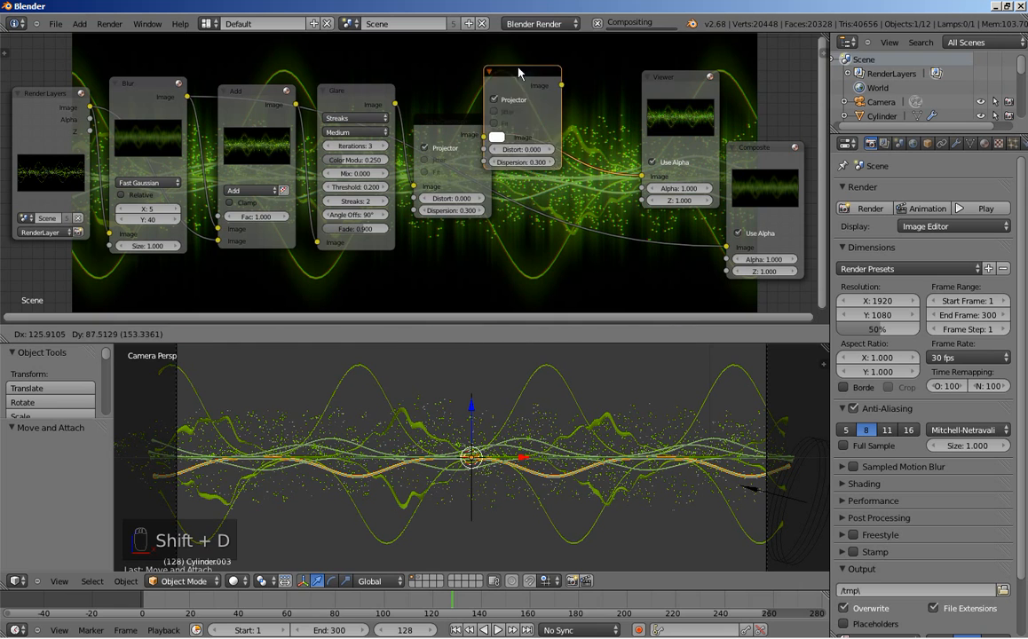
pyautogui.click(574, 115)
pyautogui.moveTo(574, 115); pyautogui.dragTo(565, 137)
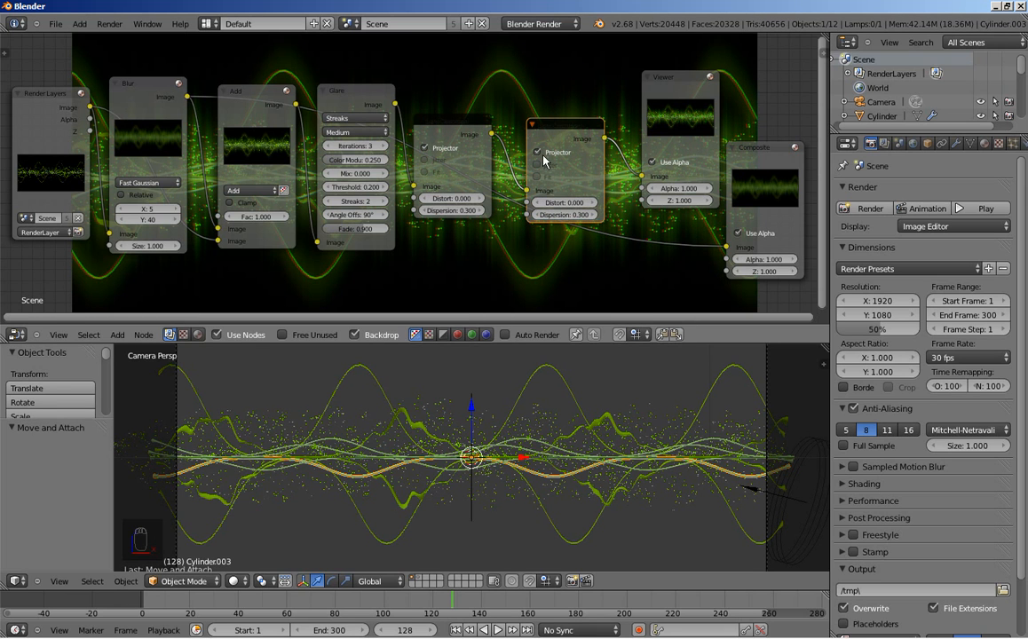
# Disable Projector and set dispersion to 0.1 on the second Lens Distortion node, and link its output to the Composite node.
pyautogui.click(537, 153)
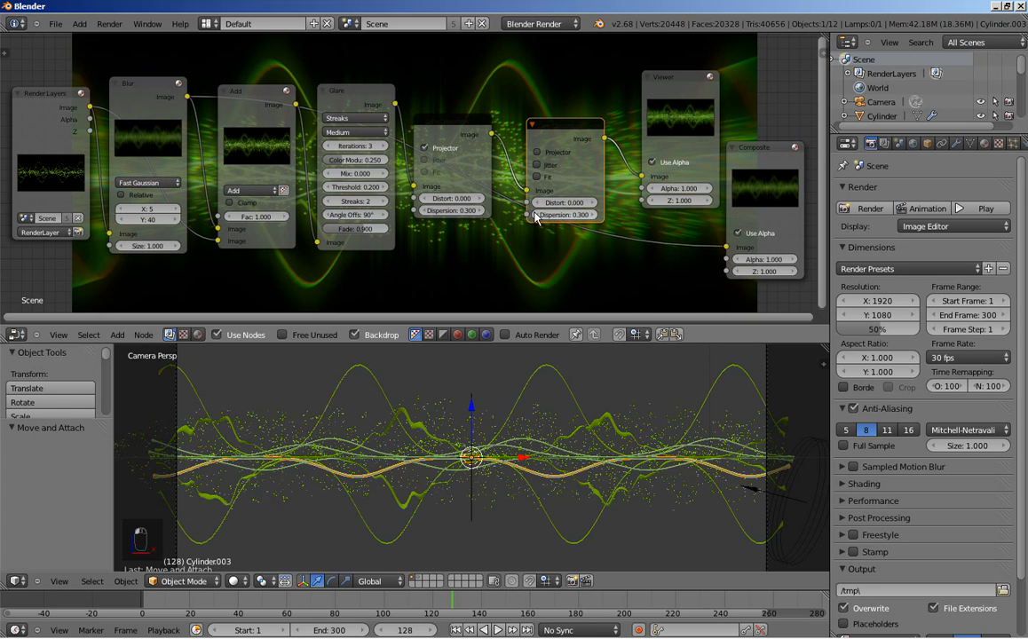
pyautogui.click(537, 215)
pyautogui.click(537, 215)
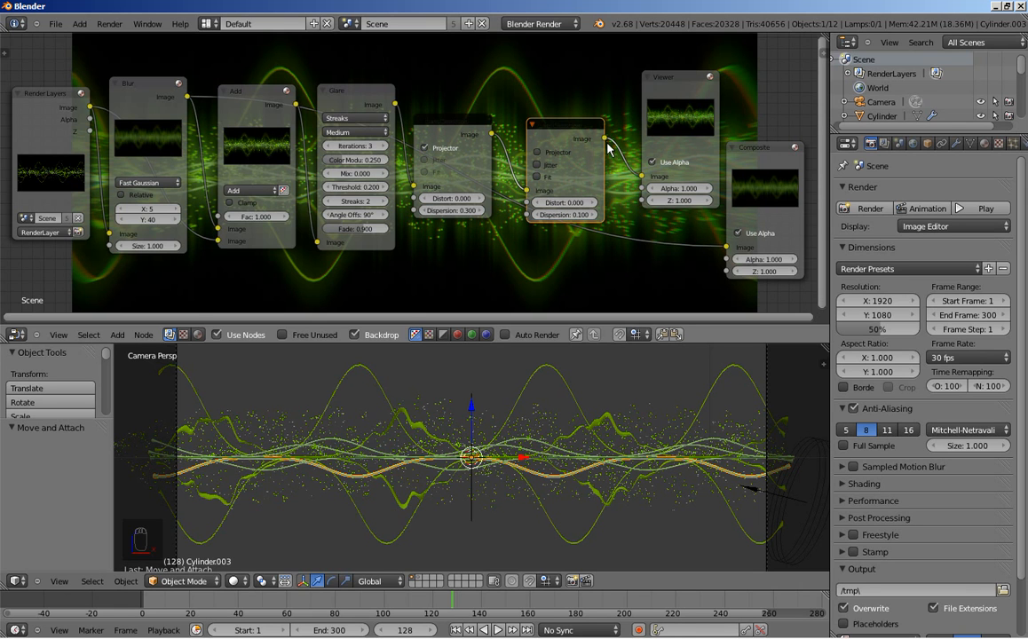
pyautogui.moveTo(606, 139); pyautogui.dragTo(727, 248)
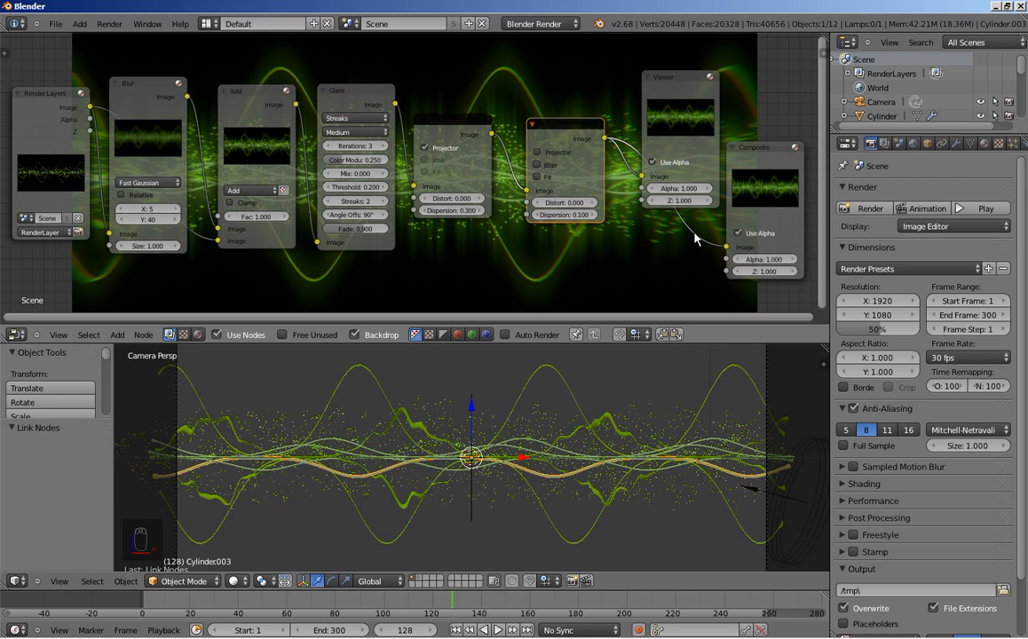
# Add a text object to the scene and rotate it 90 degrees around the X axis so it faces the camera.
pyautogui.scroll(-2, 420, 444)
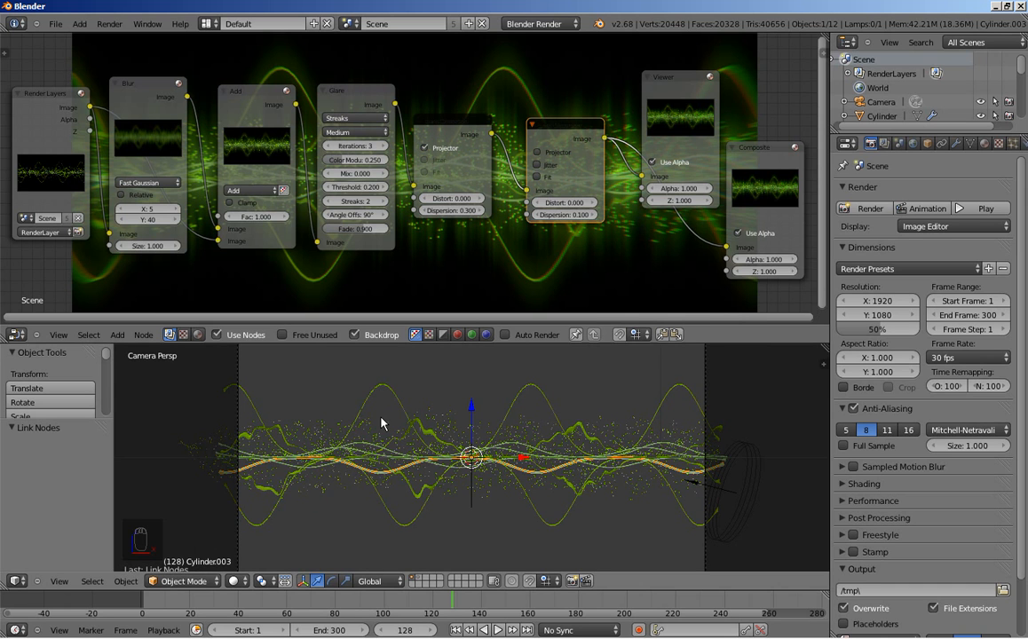
pyautogui.hotkey('shift', 'a')
pyautogui.moveTo(379, 425)
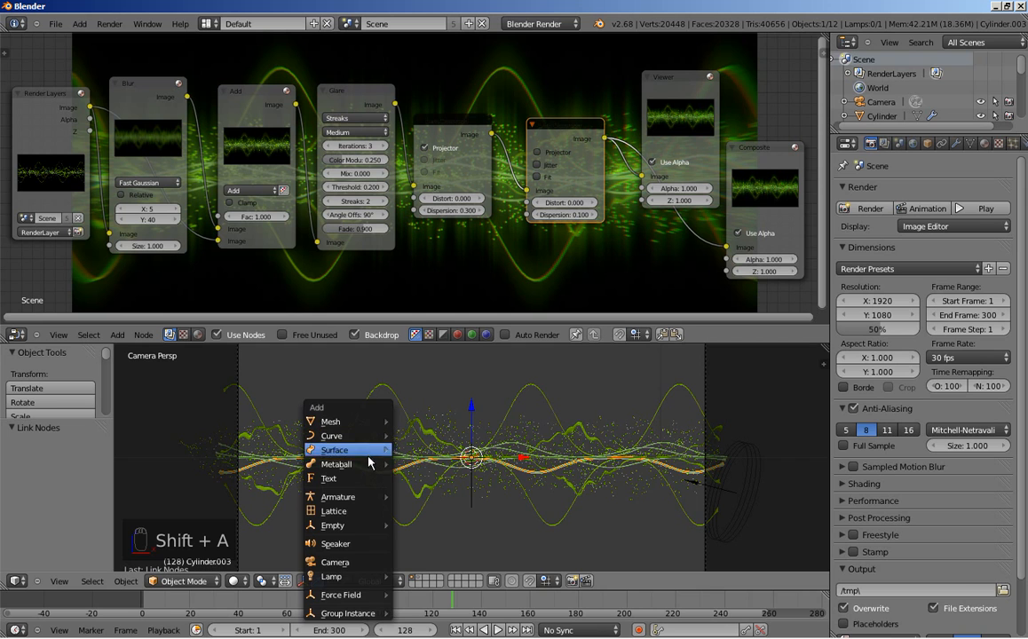
pyautogui.click(359, 479)
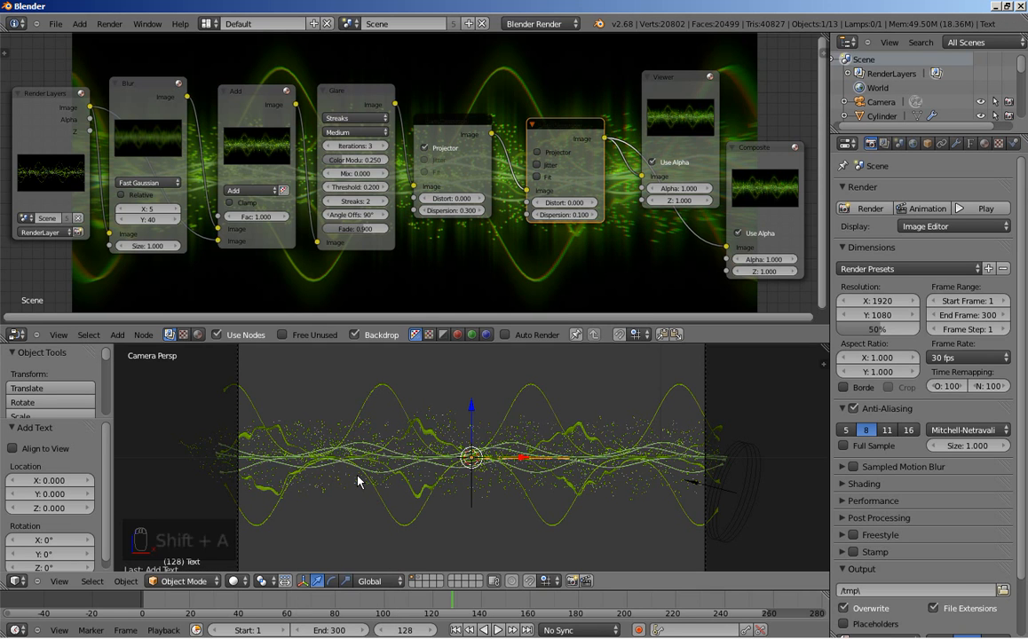
pyautogui.write('r90')
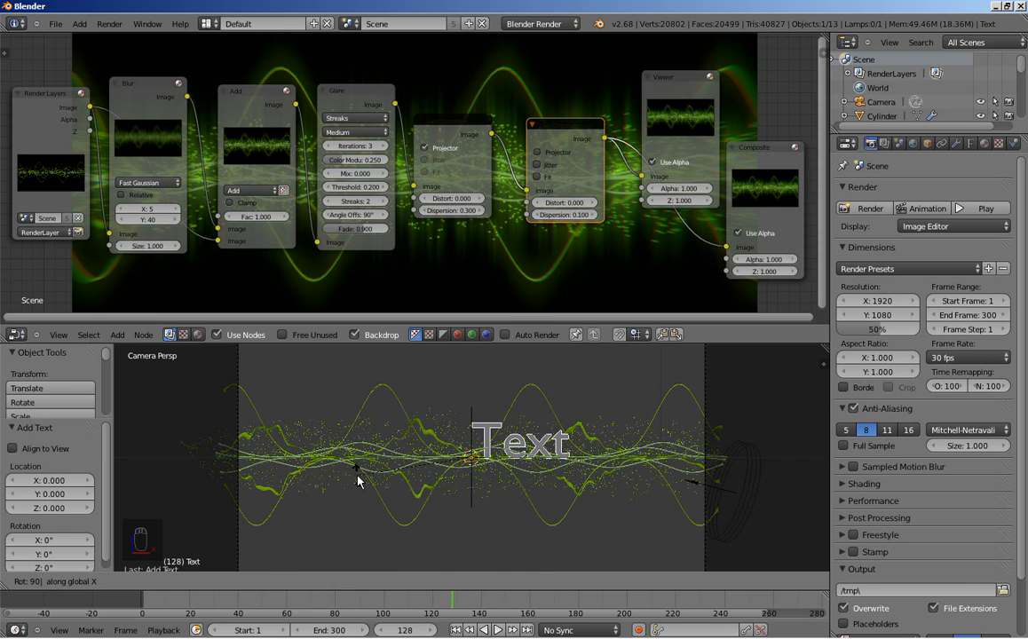
pyautogui.press('Return')
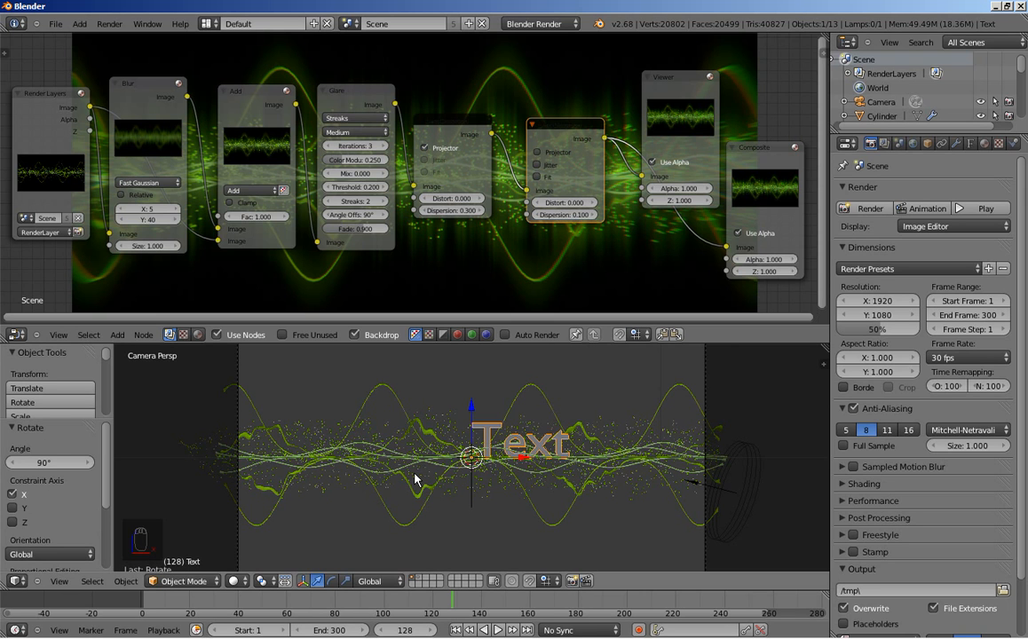
# Replace the text object's default content with "CALLOF BLENDER".
pyautogui.press('Tab')
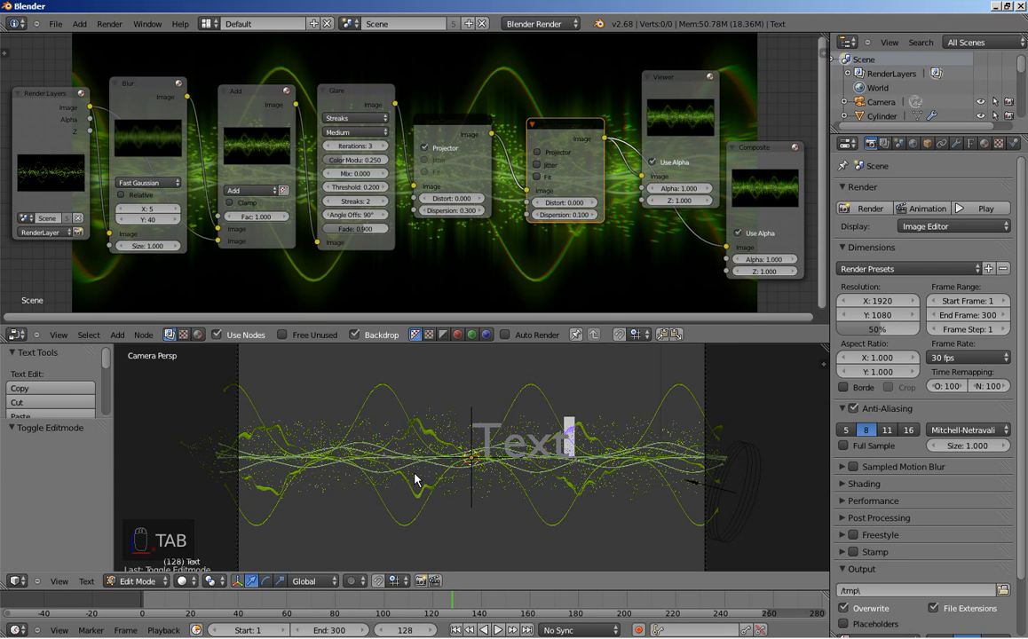
pyautogui.press('BackSpace')
pyautogui.press('BackSpace')
pyautogui.press('BackSpace')
pyautogui.press('BackSpace')
pyautogui.press('BackSpace')
pyautogui.press('BackSpace')
pyautogui.press('BackSpace')
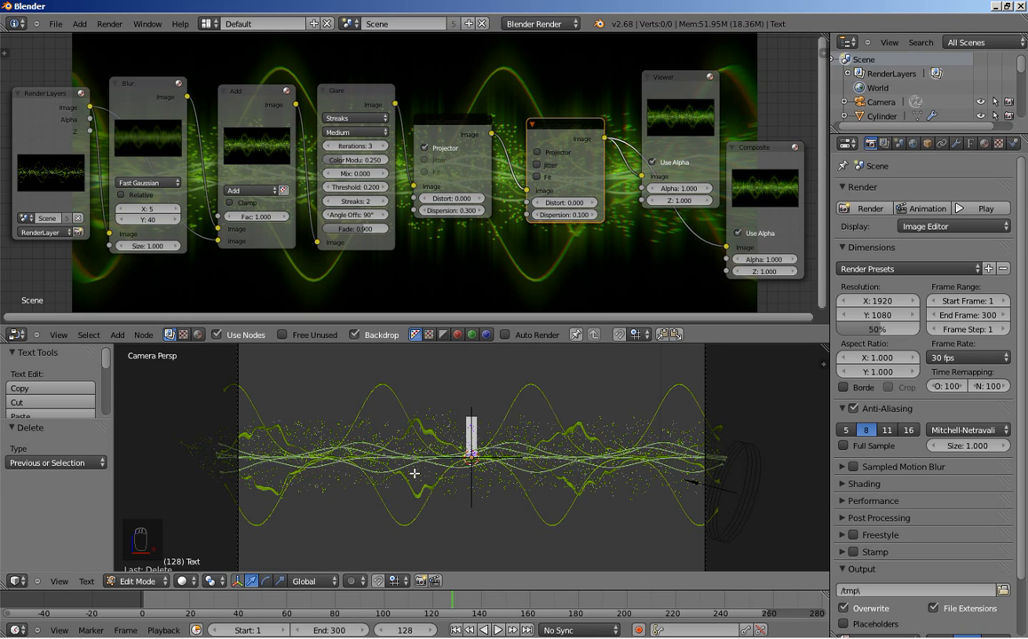
pyautogui.write('CALL')
pyautogui.hotkey('shift', 'space')
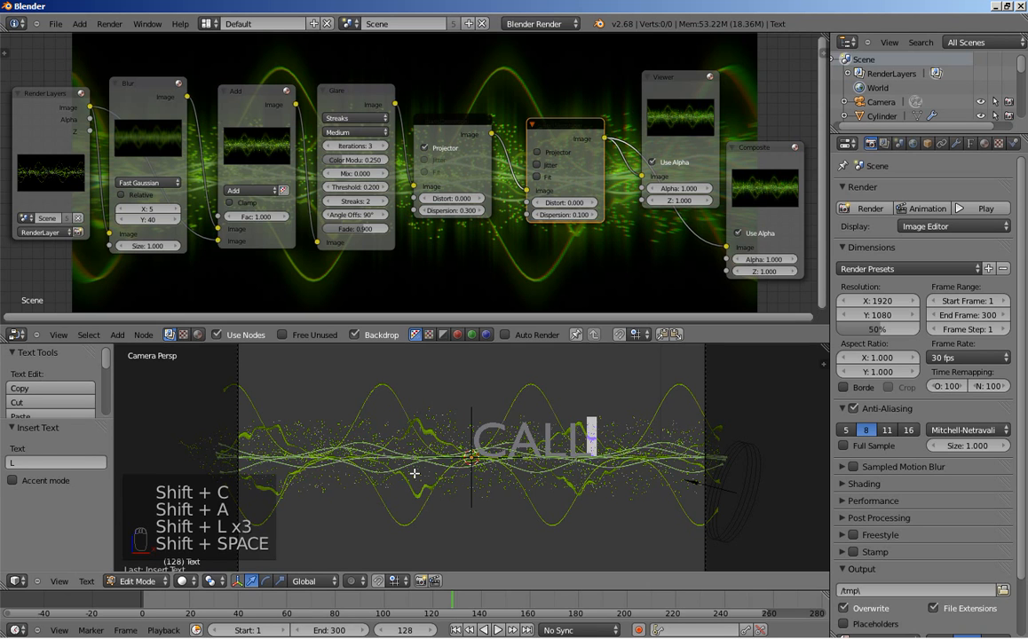
pyautogui.write('OF')
pyautogui.hotkey('shift', 'space')
pyautogui.write('B')
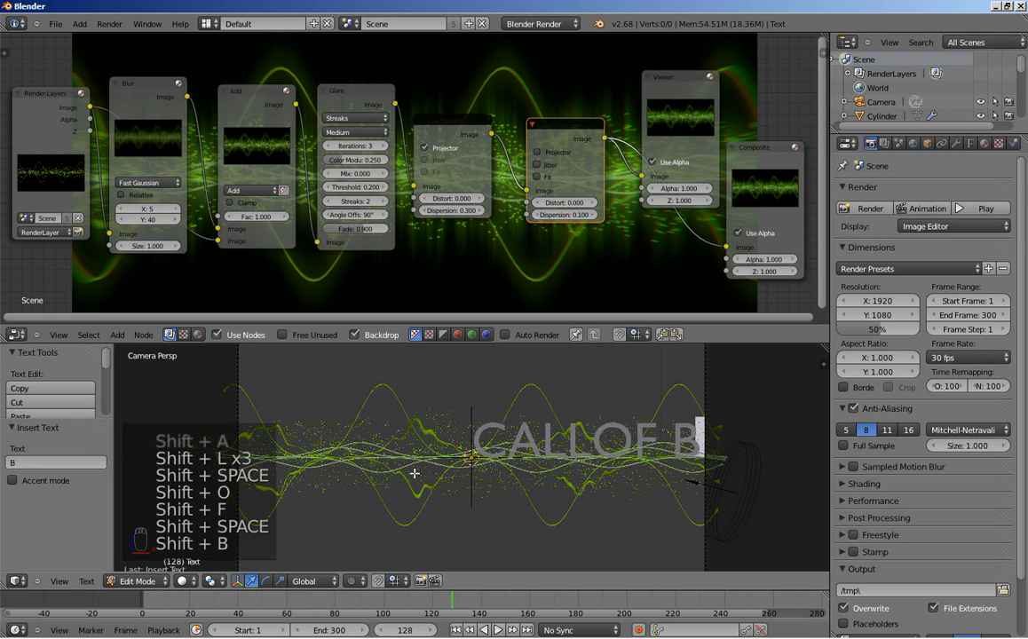
pyautogui.write('LENDER')
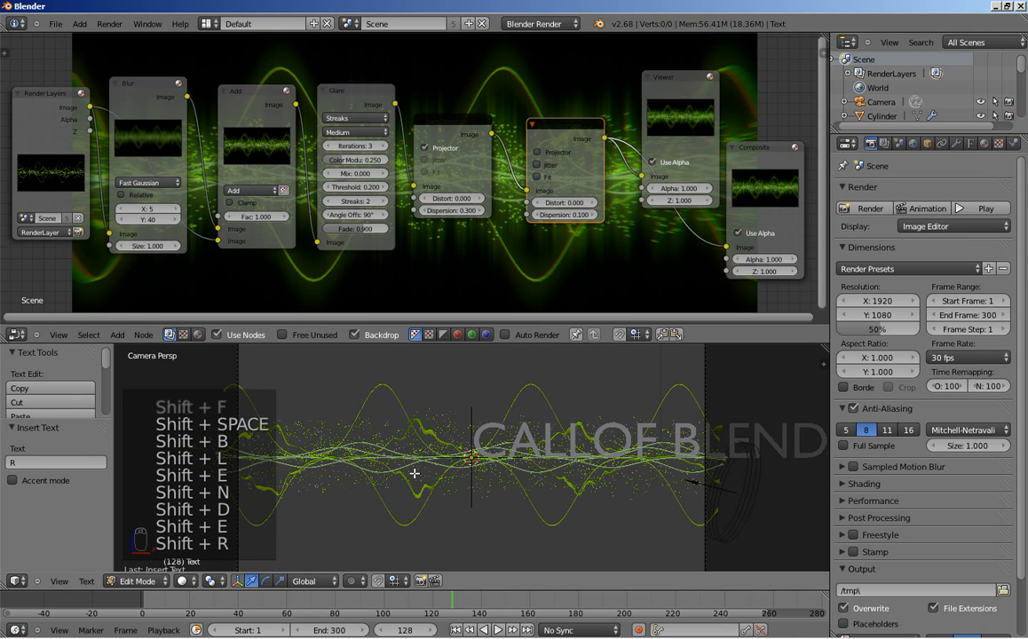
pyautogui.press('Tab')
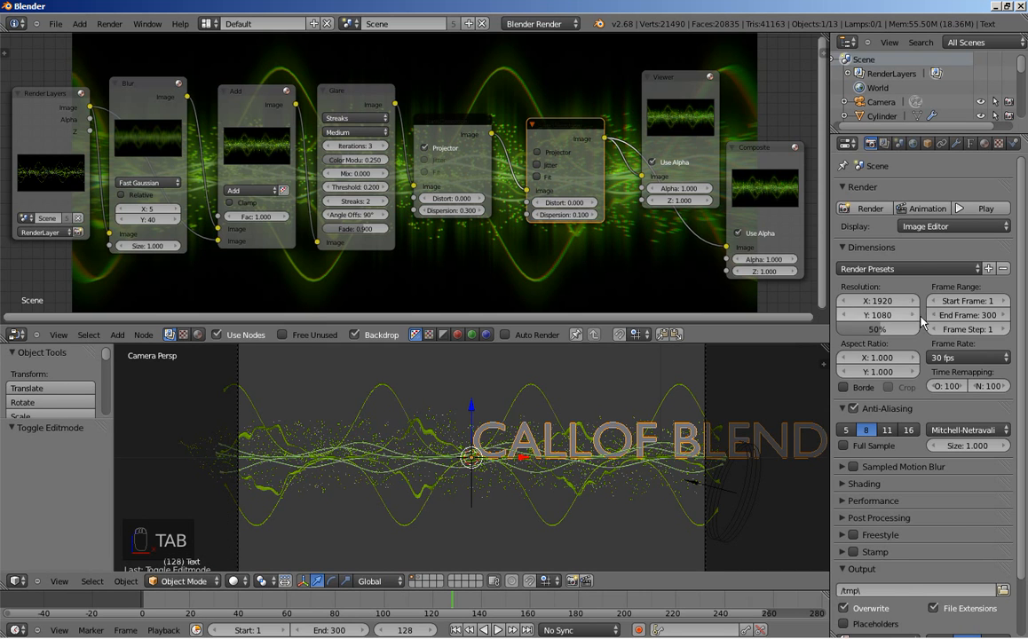
# Set the text object's paragraph alignment to Center.
pyautogui.click(972, 143)
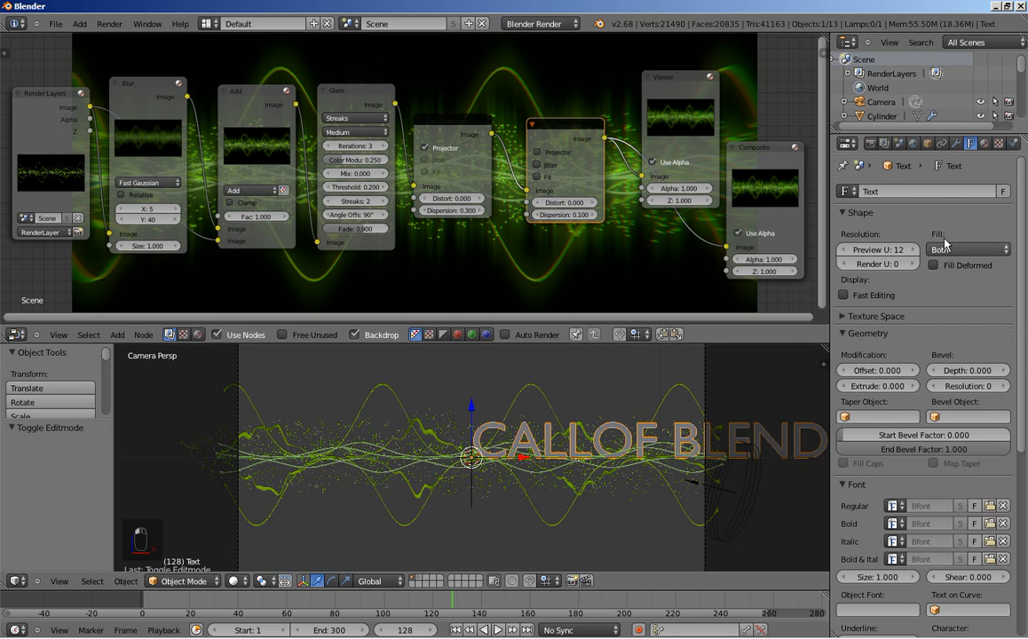
pyautogui.scroll(-7, 947, 328)
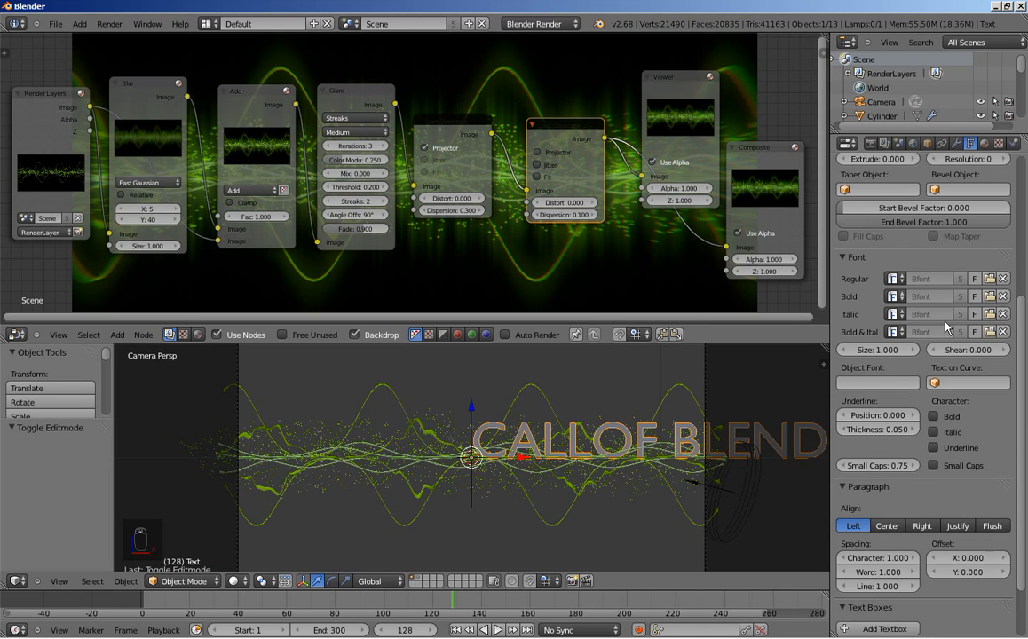
pyautogui.click(888, 497)
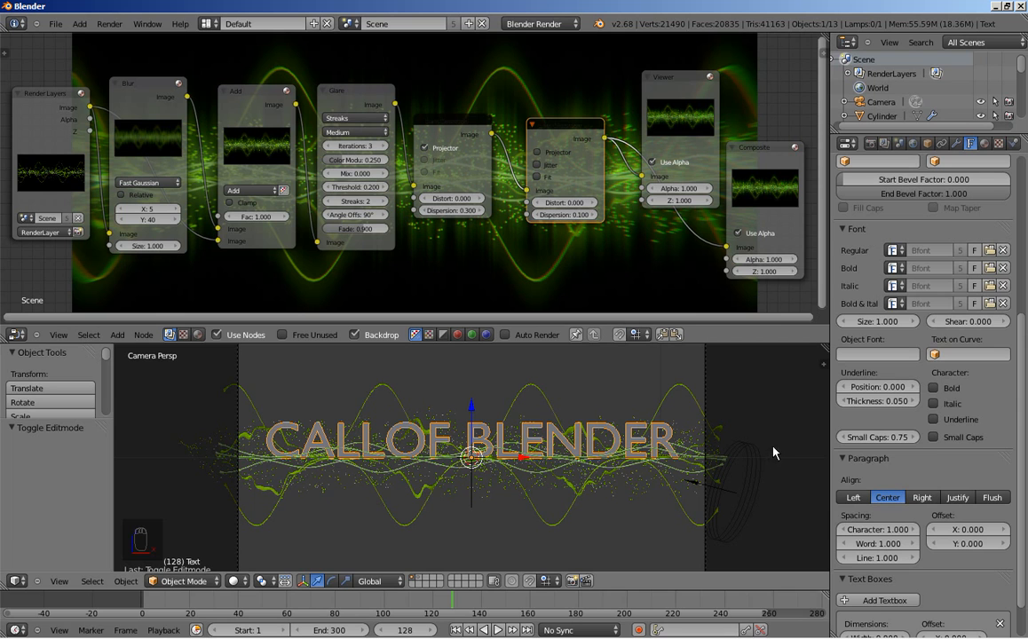
# Load impact.ttf from C:\Windows\Fonts as the text object's regular font.
pyautogui.click(989, 252)
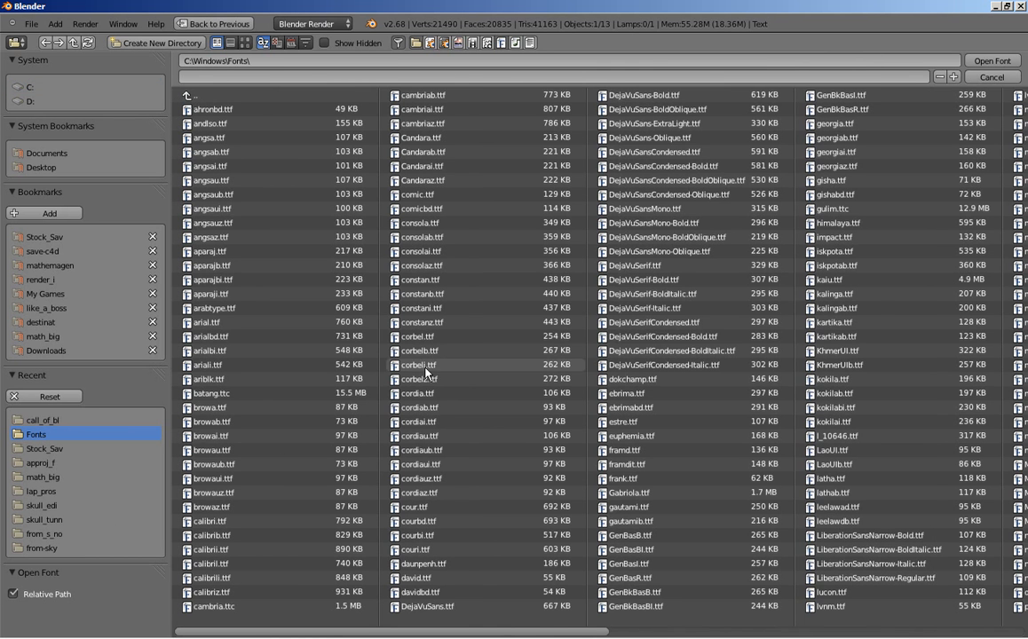
pyautogui.click(859, 238)
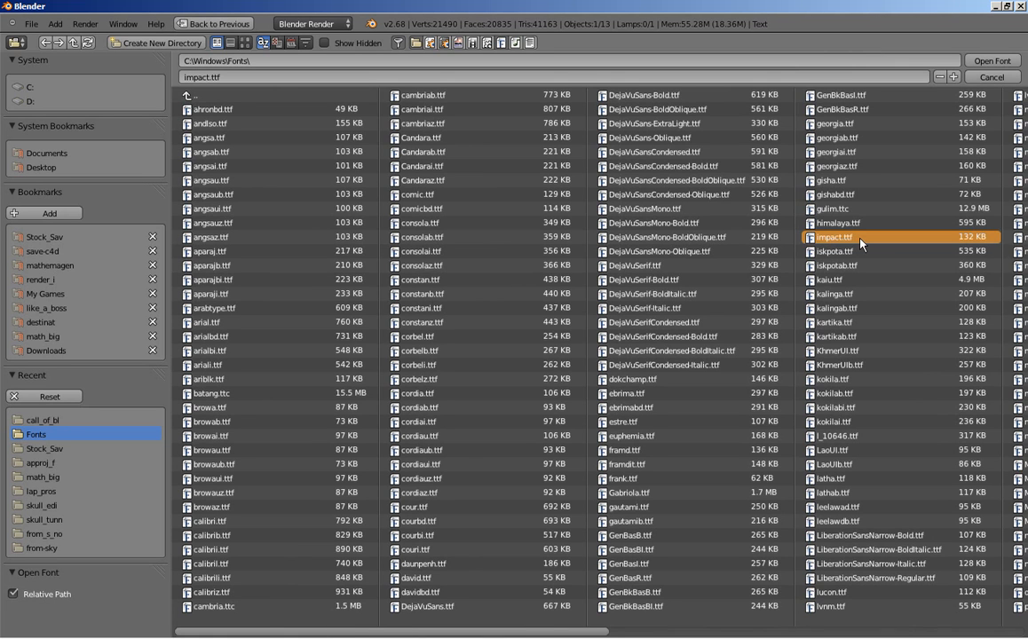
pyautogui.click(981, 63)
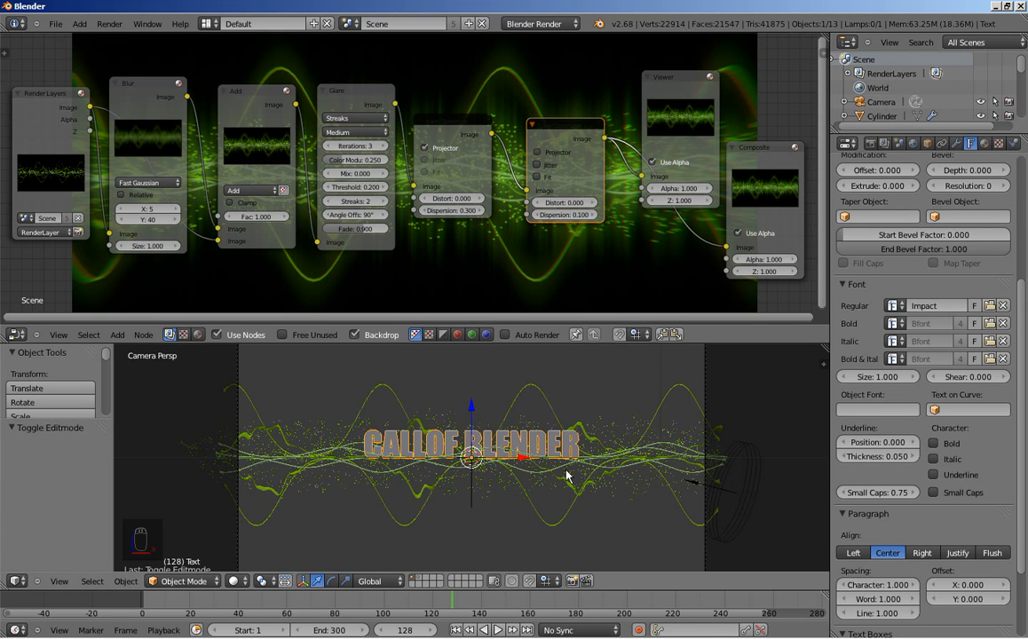
# Insert the missing space between CALL and OF so the text reads "CALL OF BLENDER".
pyautogui.press('Tab')
pyautogui.press('Left')
pyautogui.press('Left')
pyautogui.press('Left')
pyautogui.press('Left')
pyautogui.press('Left')
pyautogui.press('Left')
pyautogui.press('Left')
pyautogui.press('Left')
pyautogui.press('Left')
pyautogui.press('Left')
pyautogui.press('Left')
pyautogui.press('Left')
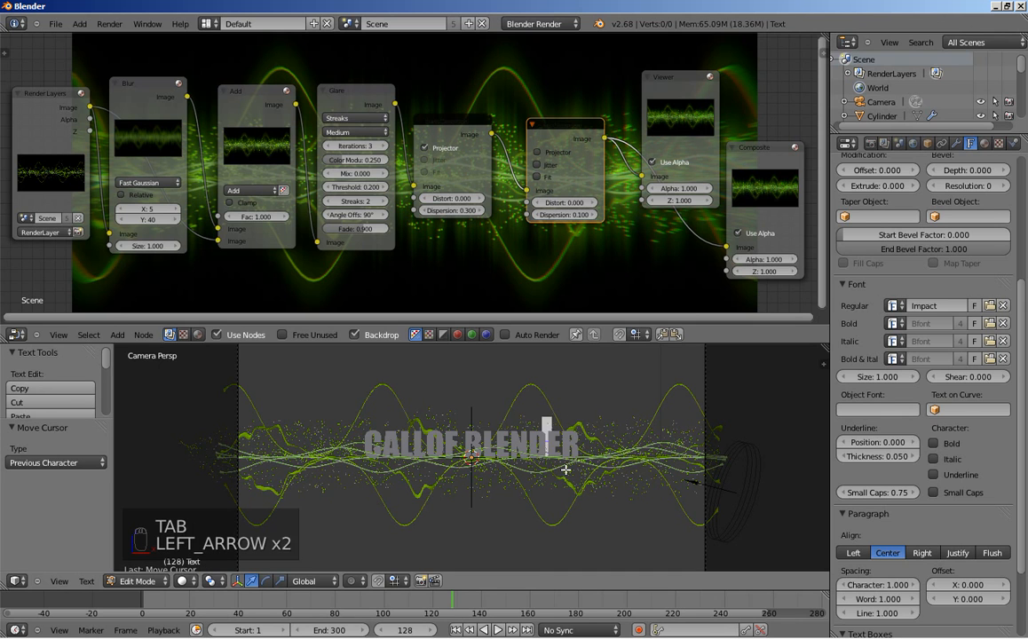
pyautogui.press('Left')
pyautogui.press('Left')
pyautogui.press('Left')
pyautogui.press('Left')
pyautogui.press('Left')
pyautogui.press('Left')
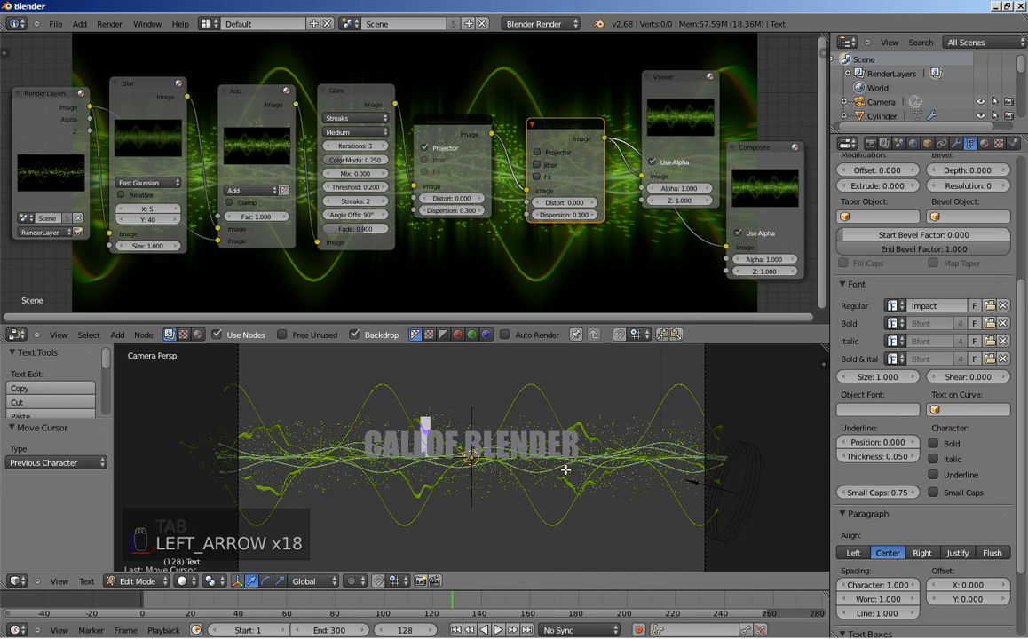
pyautogui.press('Tab')
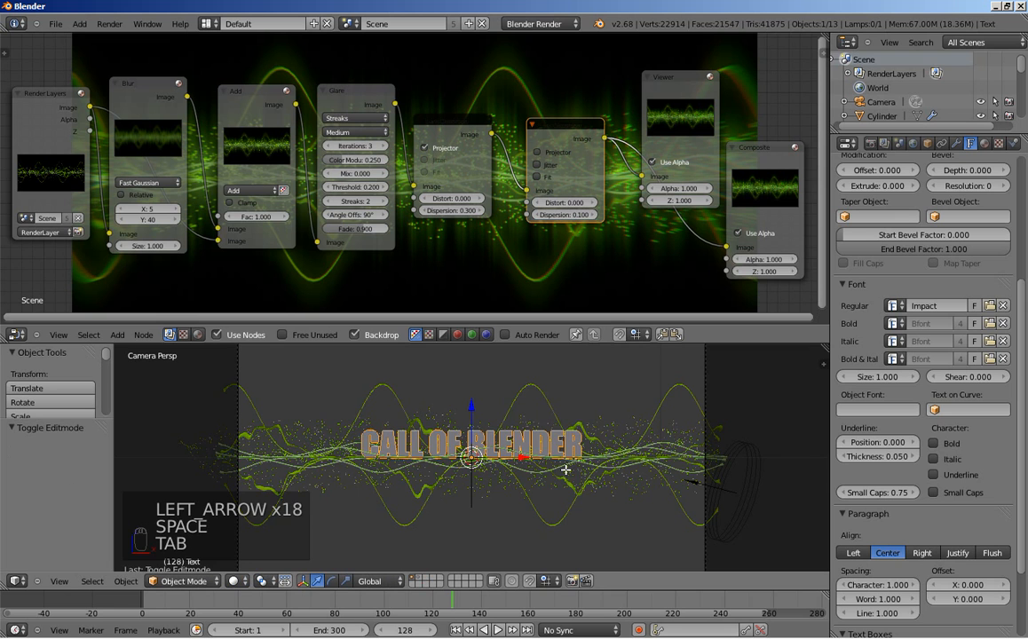
# Set the text object's font size to 1.5.
pyautogui.scroll(2, 490, 491)
pyautogui.scroll(-1, 488, 495)
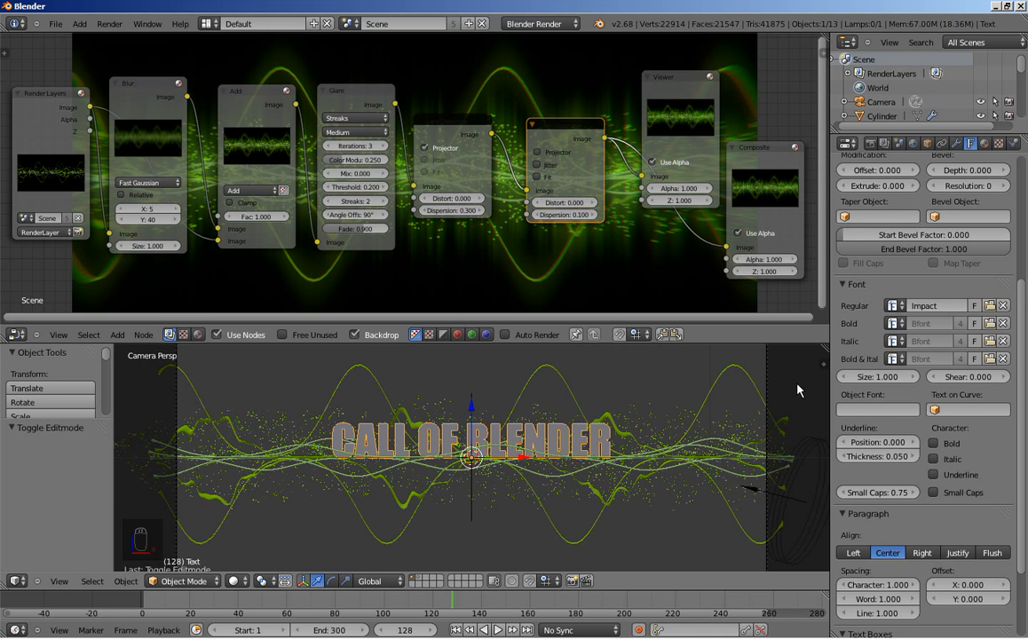
pyautogui.click(872, 377)
pyautogui.write('1.5')
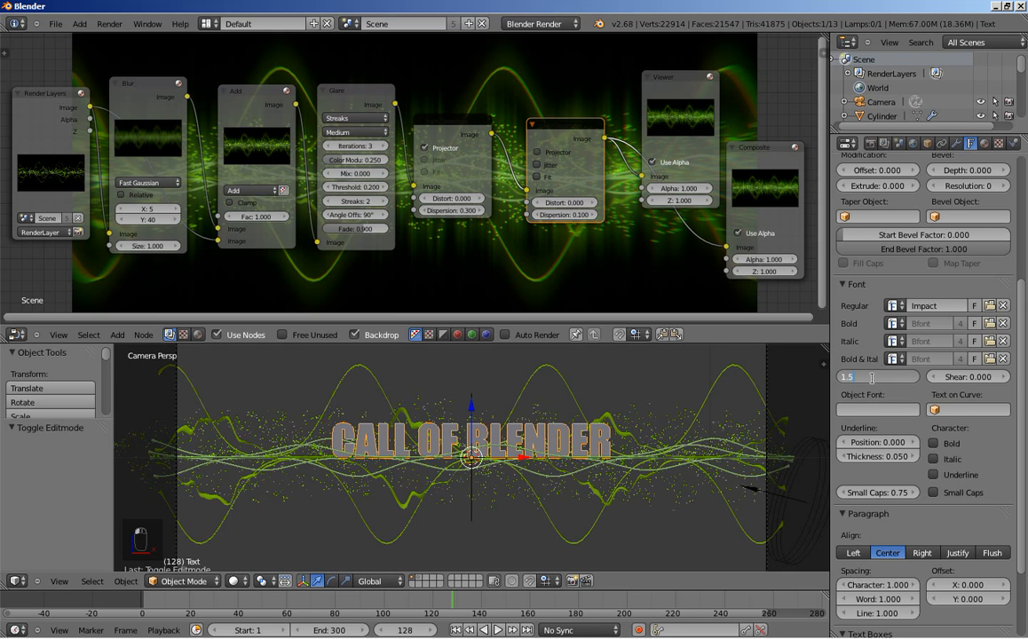
pyautogui.press('Return')
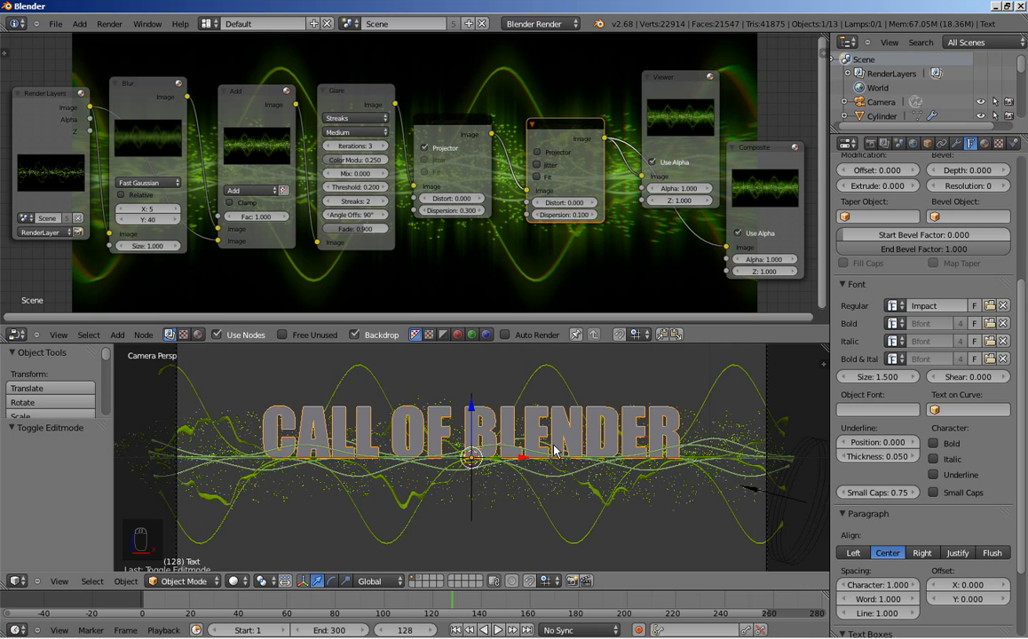
# Enlarge the 3D viewport and, in front view, move the text down 0.4 units along Z to centre it on the waves.
pyautogui.scroll(-1, 488, 461)
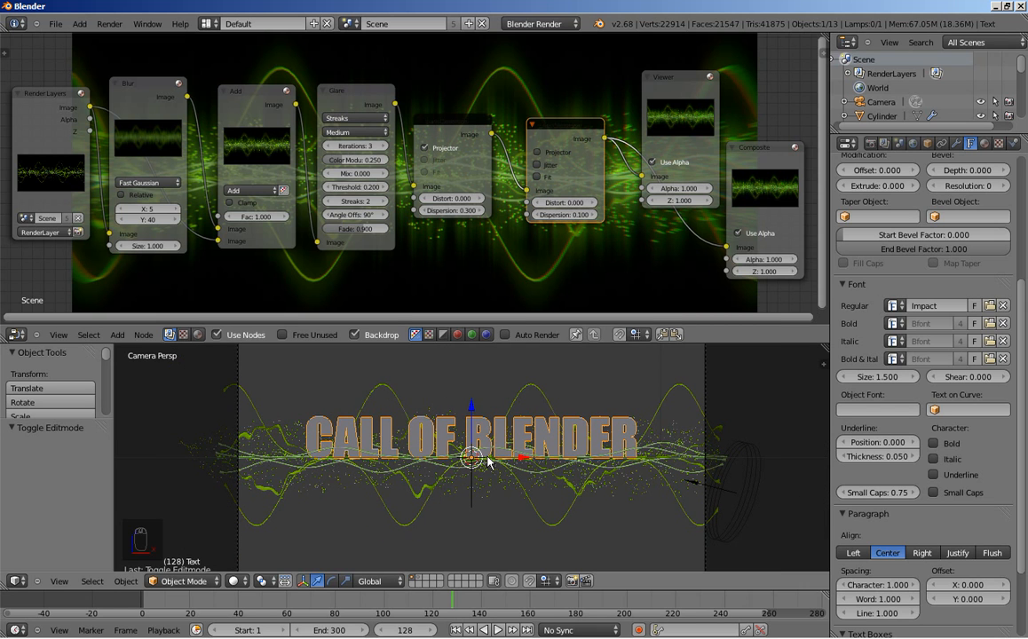
pyautogui.moveTo(484, 325); pyautogui.dragTo(527, 226)
pyautogui.press('KP_1')
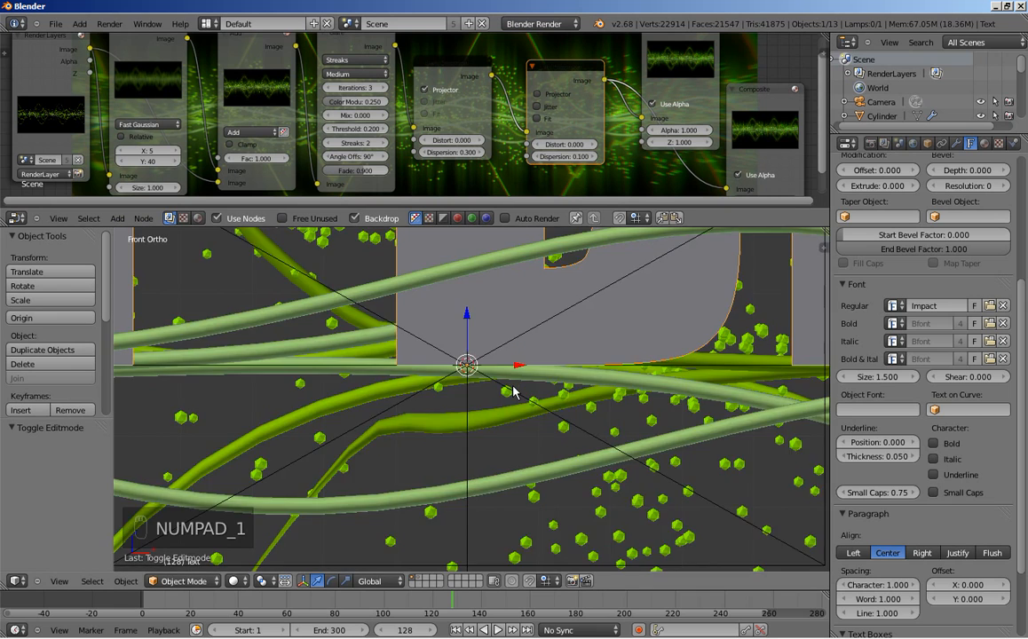
pyautogui.scroll(-8, 513, 392)
pyautogui.scroll(4, 513, 392)
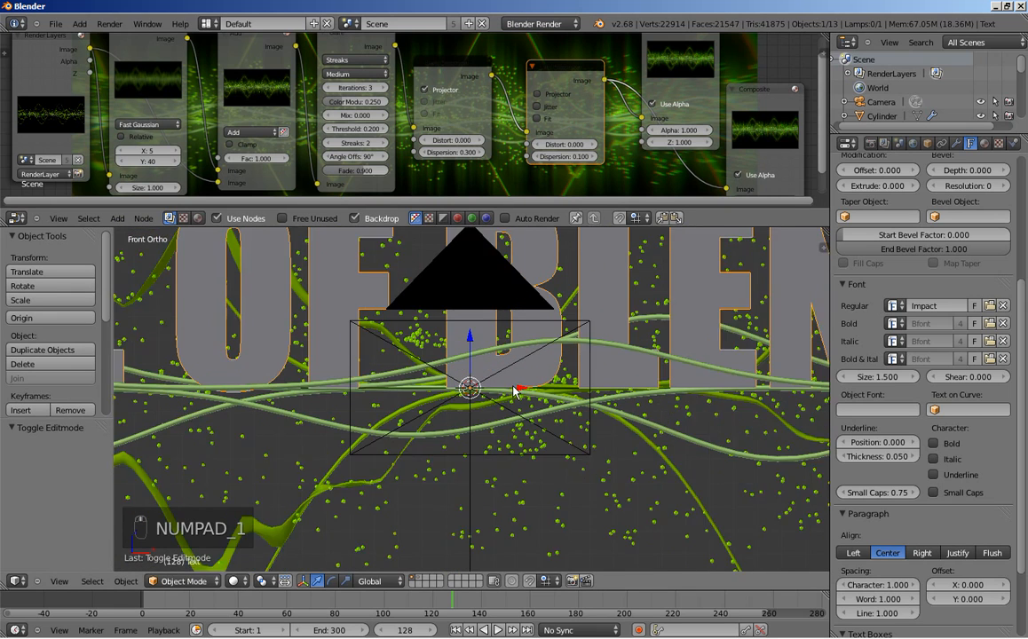
pyautogui.press('g')
pyautogui.press('y')
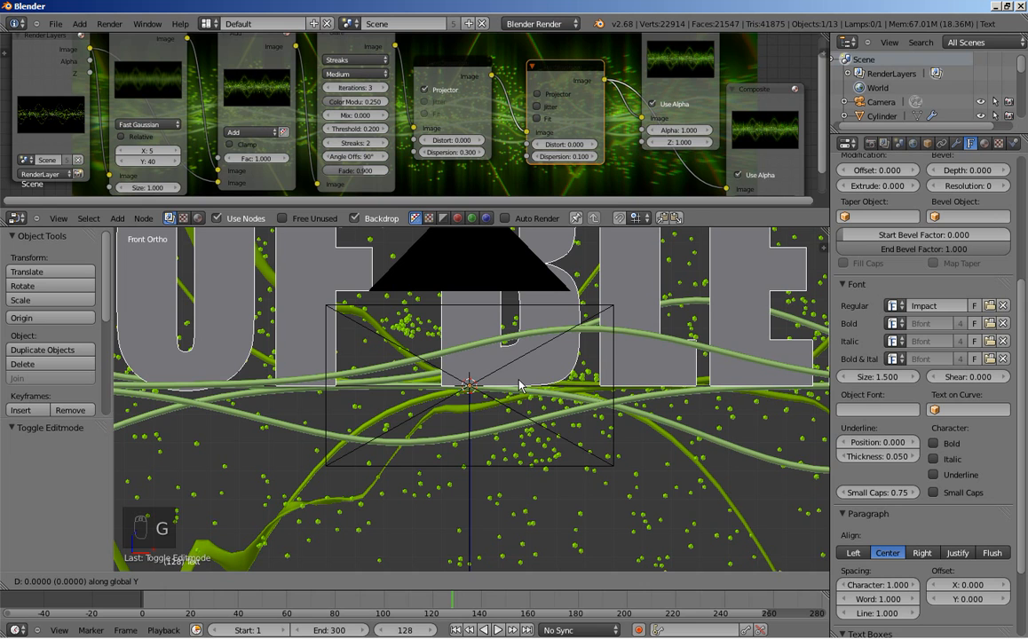
pyautogui.press('z')
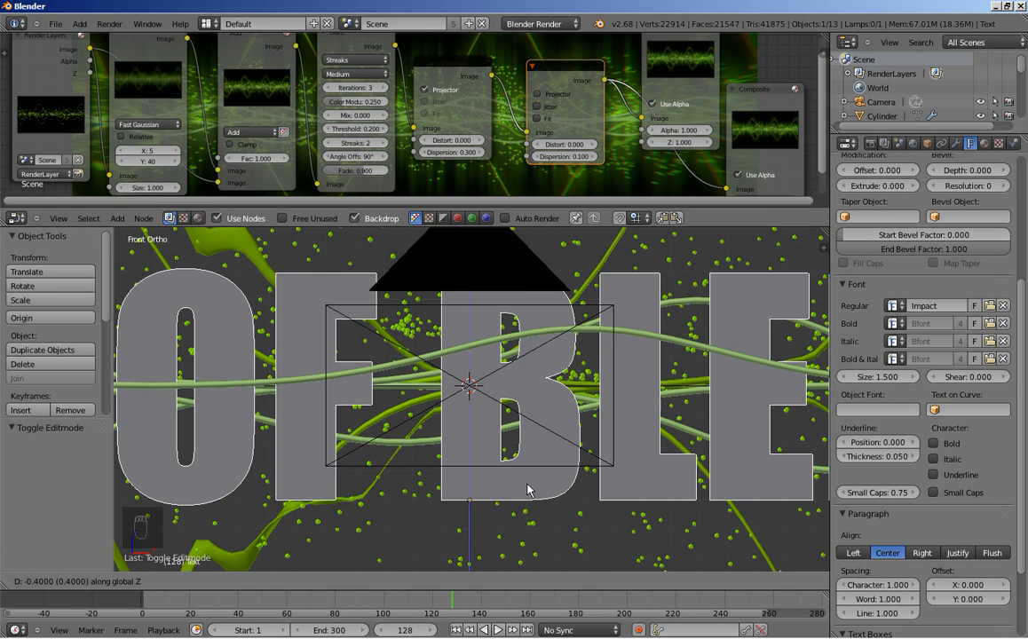
pyautogui.click(527, 489)
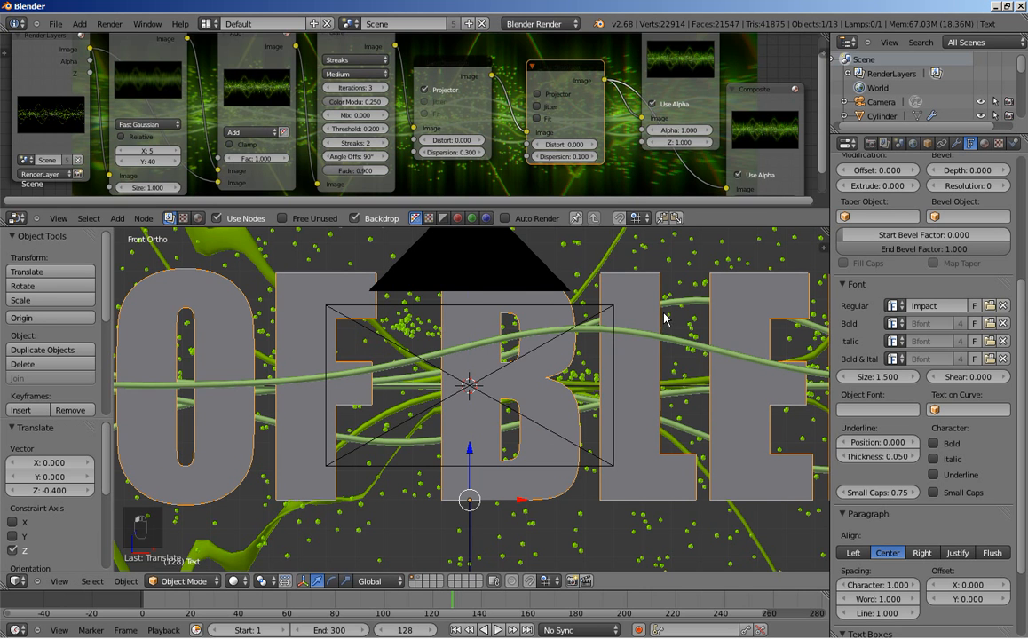
# In top view, move the text 0.05 units along negative Y so it sits in front of the wave lines.
pyautogui.moveTo(684, 304); pyautogui.dragTo(622, 349, button='middle')
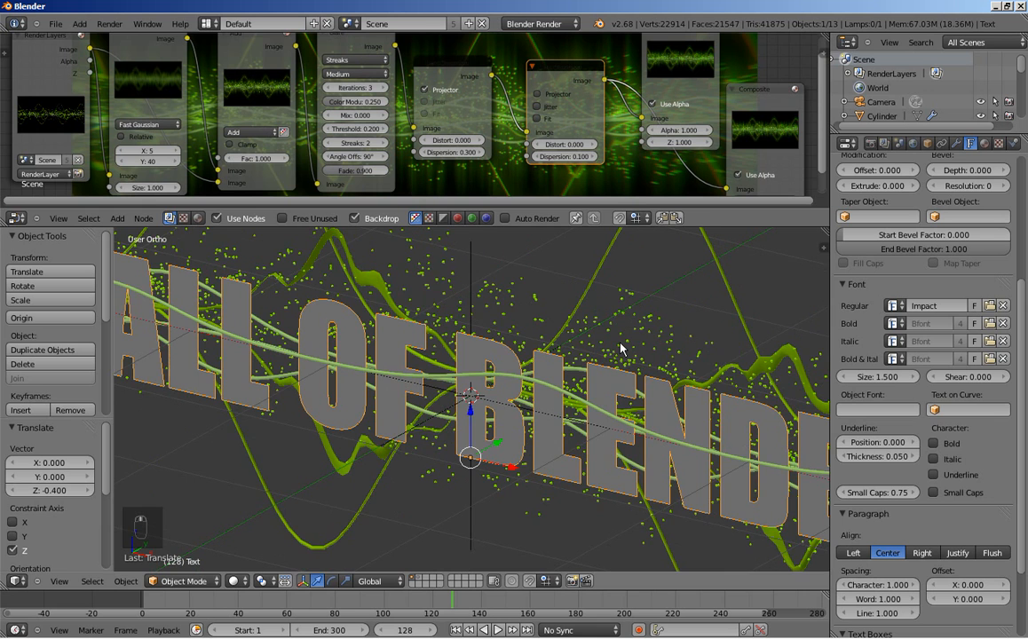
pyautogui.press('KP_7')
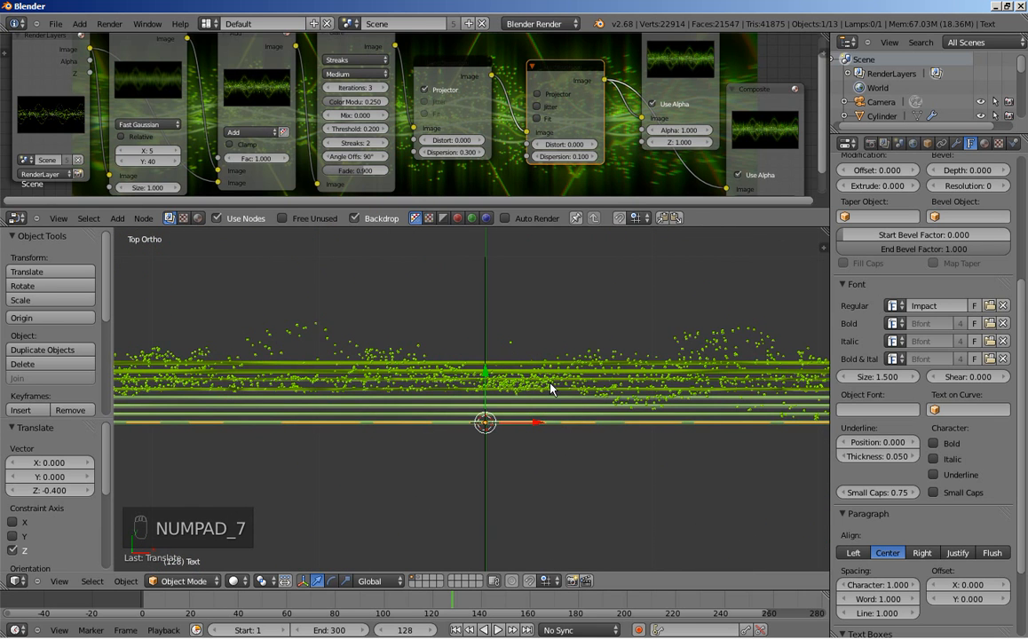
pyautogui.scroll(2, 550, 388)
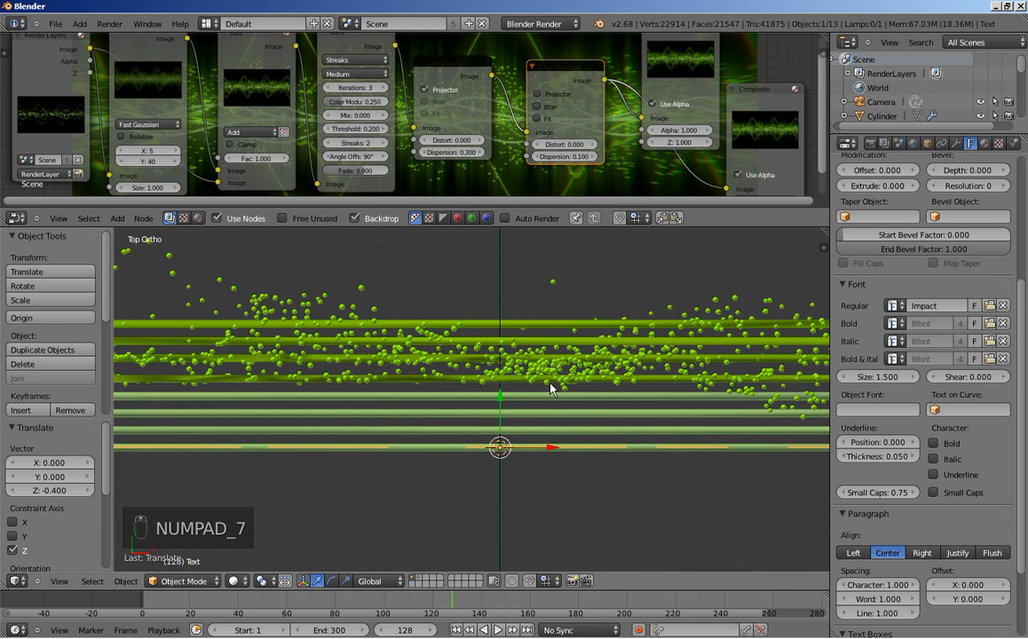
pyautogui.scroll(2, 551, 388)
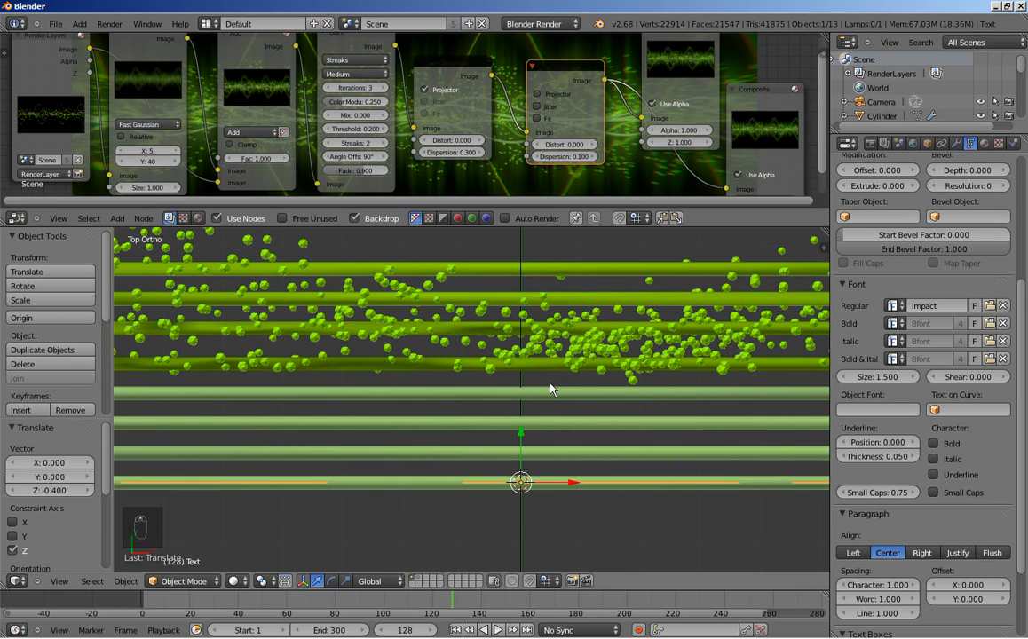
pyautogui.press('g')
pyautogui.press('y')
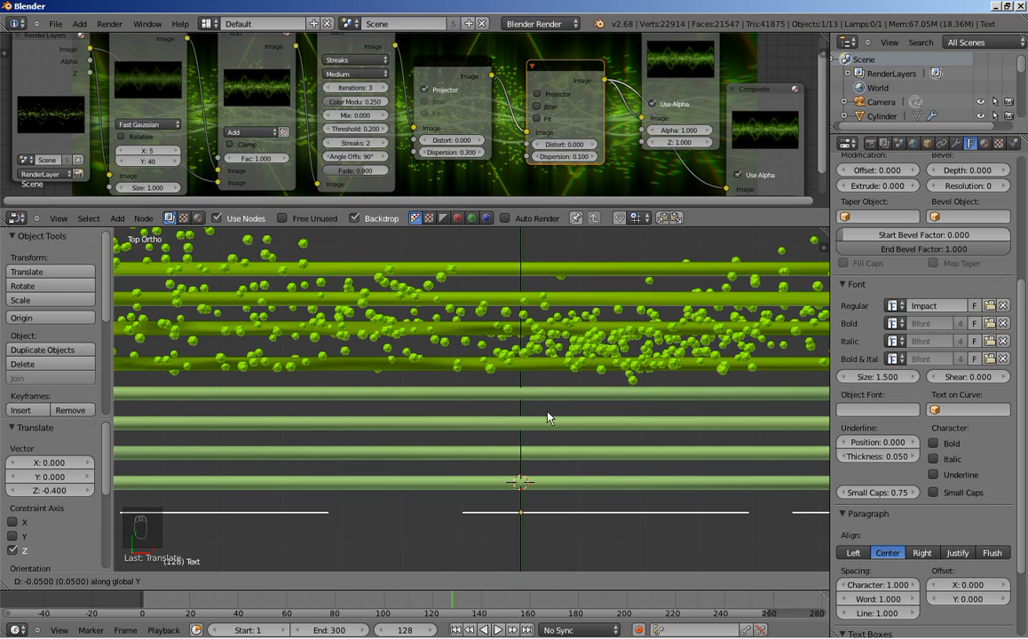
pyautogui.click(548, 417)
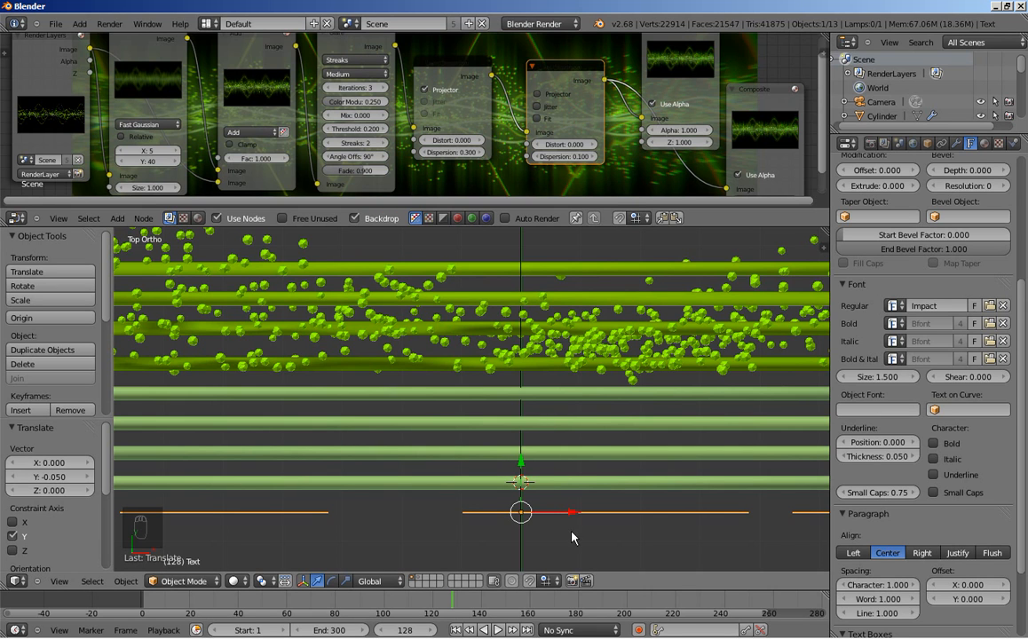
# Set the text's geometry offset to 0.010 to thicken the letters.
pyautogui.moveTo(568, 495); pyautogui.dragTo(572, 446, button='middle')
pyautogui.scroll(-8, 571, 447)
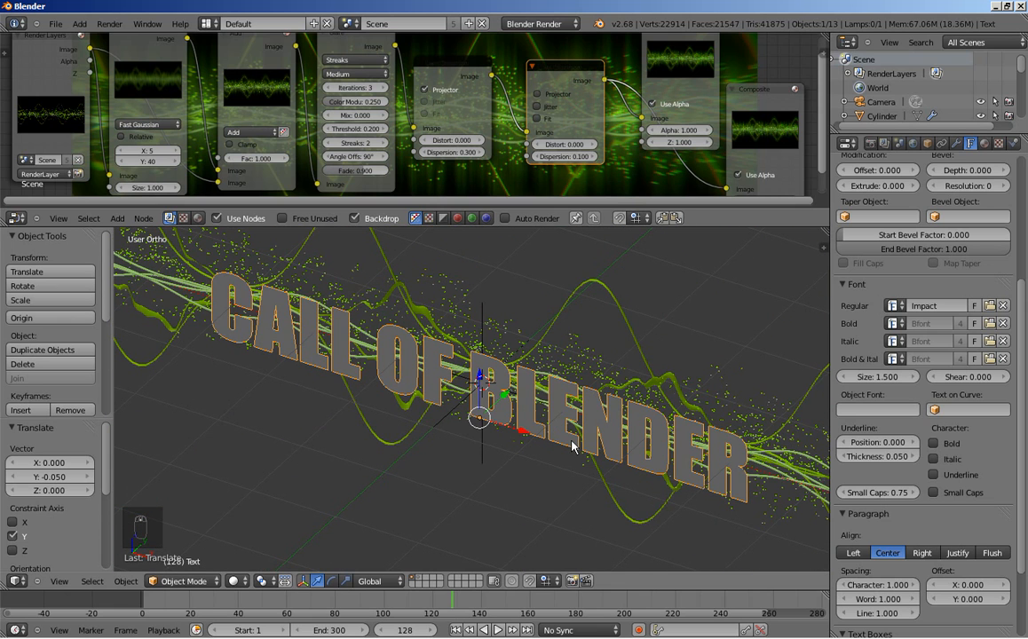
pyautogui.scroll(3, 910, 324)
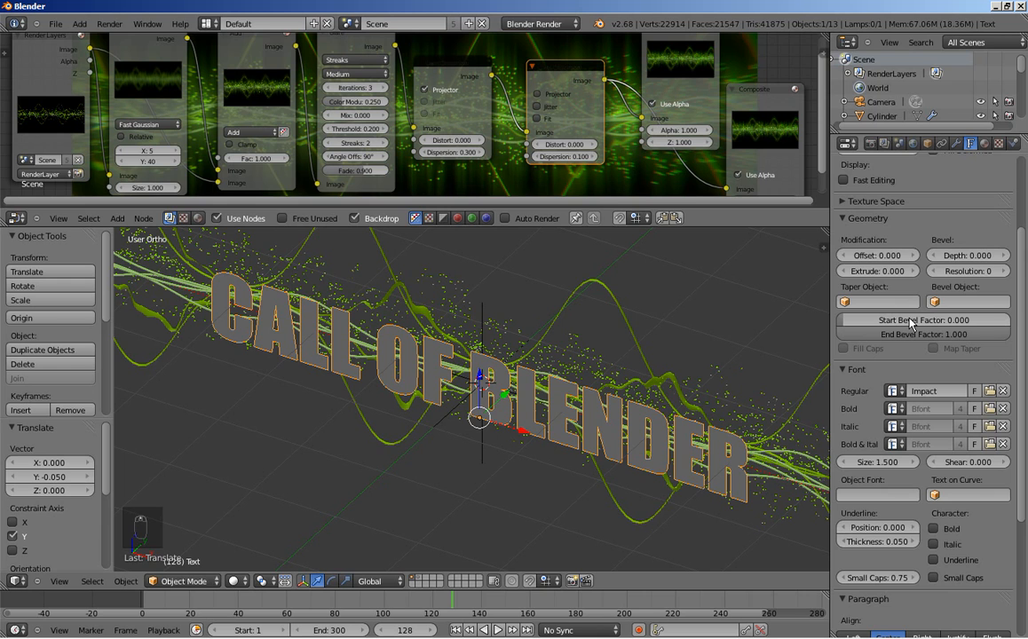
pyautogui.click(912, 259)
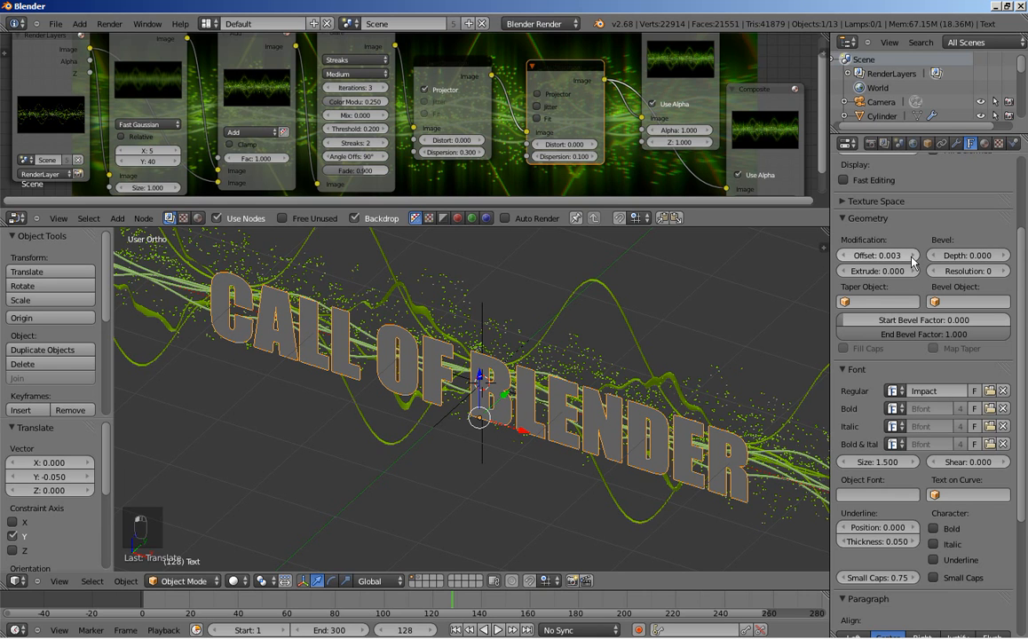
pyautogui.click(912, 259)
pyautogui.doubleClick(912, 260)
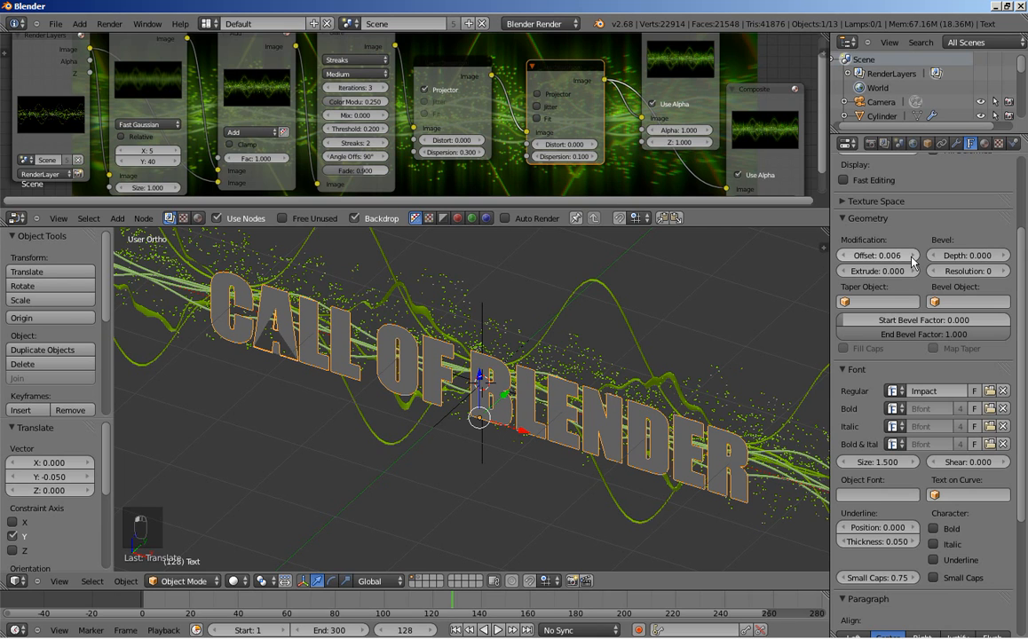
pyautogui.click(911, 257)
pyautogui.click(912, 258)
pyautogui.click(912, 257)
pyautogui.click(911, 258)
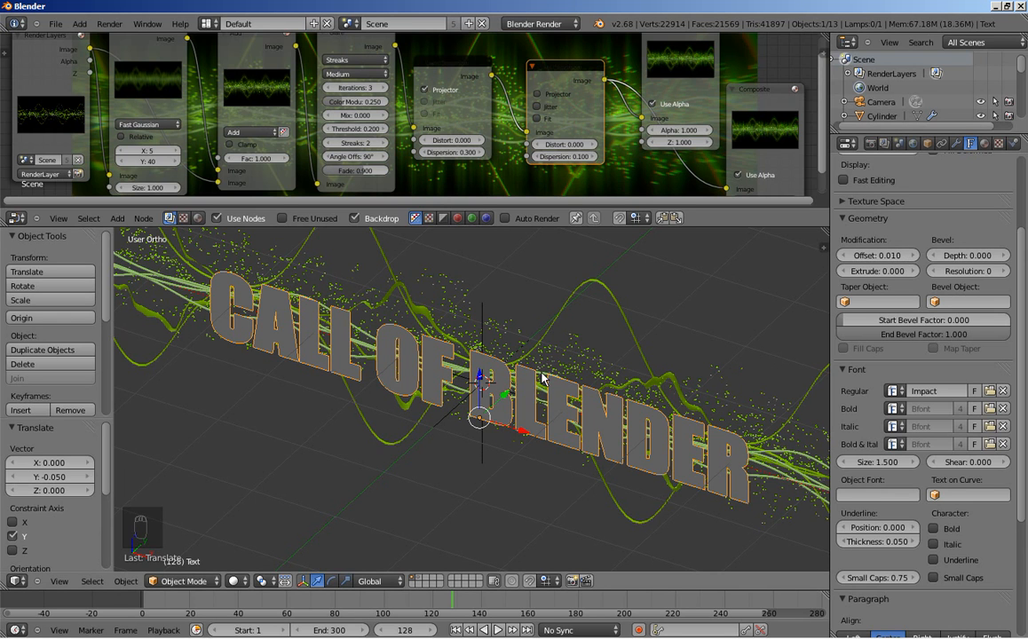
# Assign the existing bright green Material.001 to the text and rename the material Particle.
pyautogui.click(985, 144)
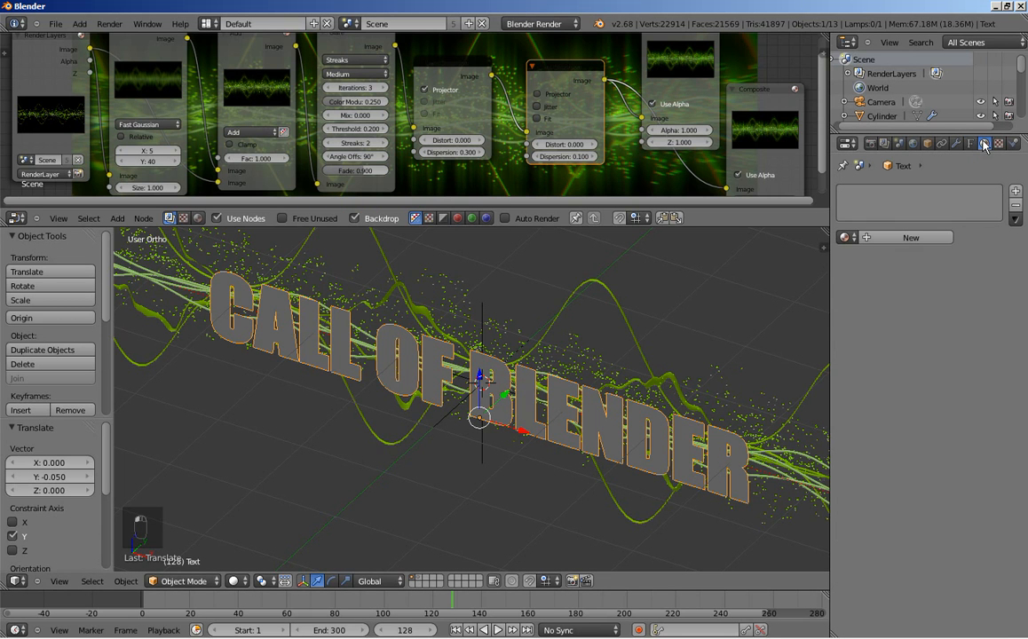
pyautogui.click(846, 237)
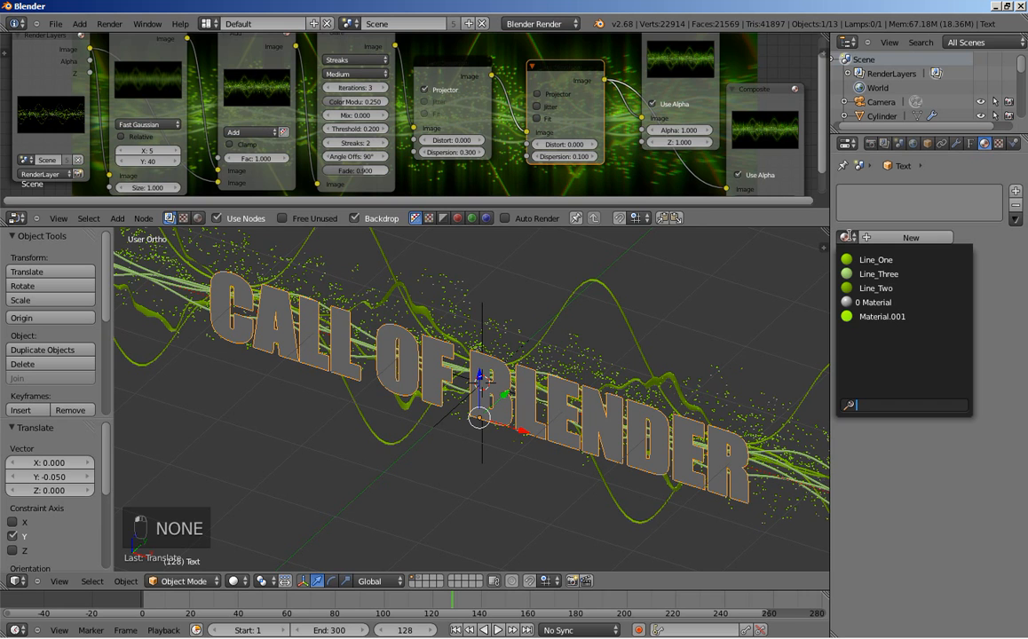
pyautogui.click(898, 316)
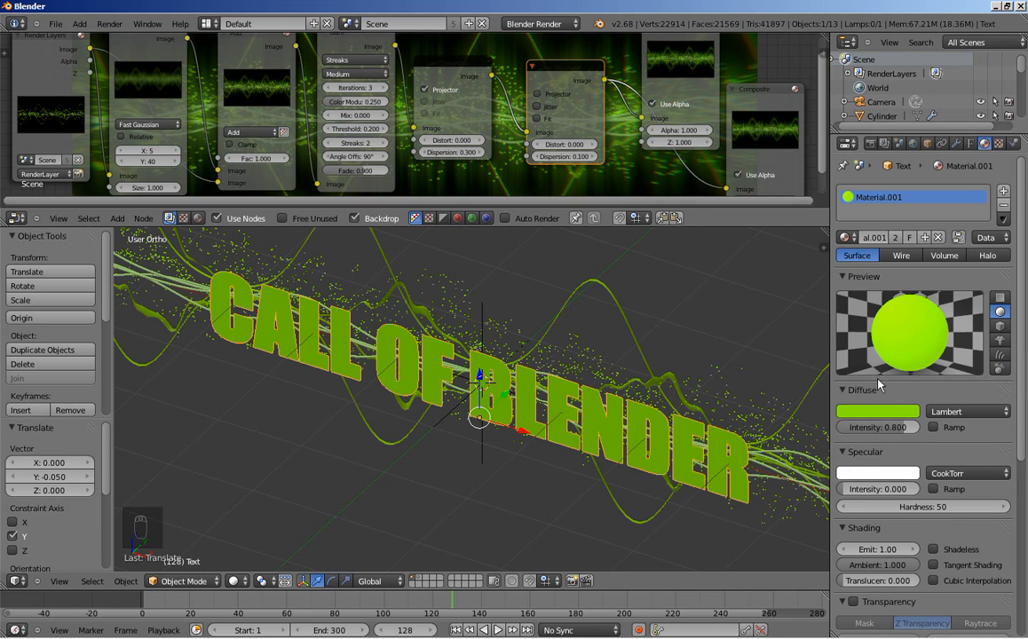
pyautogui.click(874, 237)
pyautogui.write('Particle')
pyautogui.press('Return')
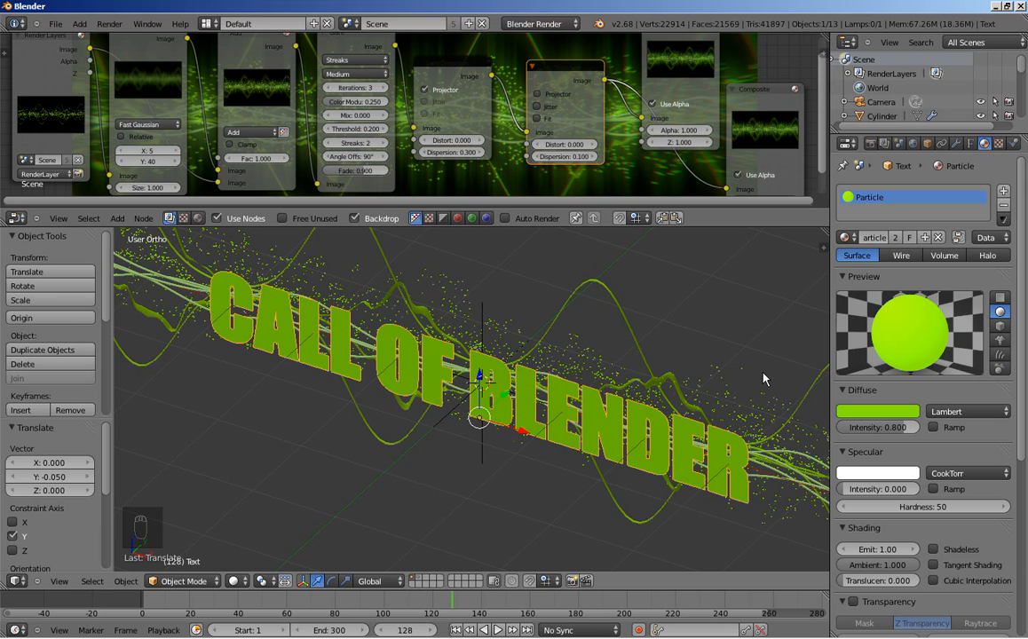
# Duplicate the text in top view and place the copy 0.02 units further along negative Y.
pyautogui.press('KP_7')
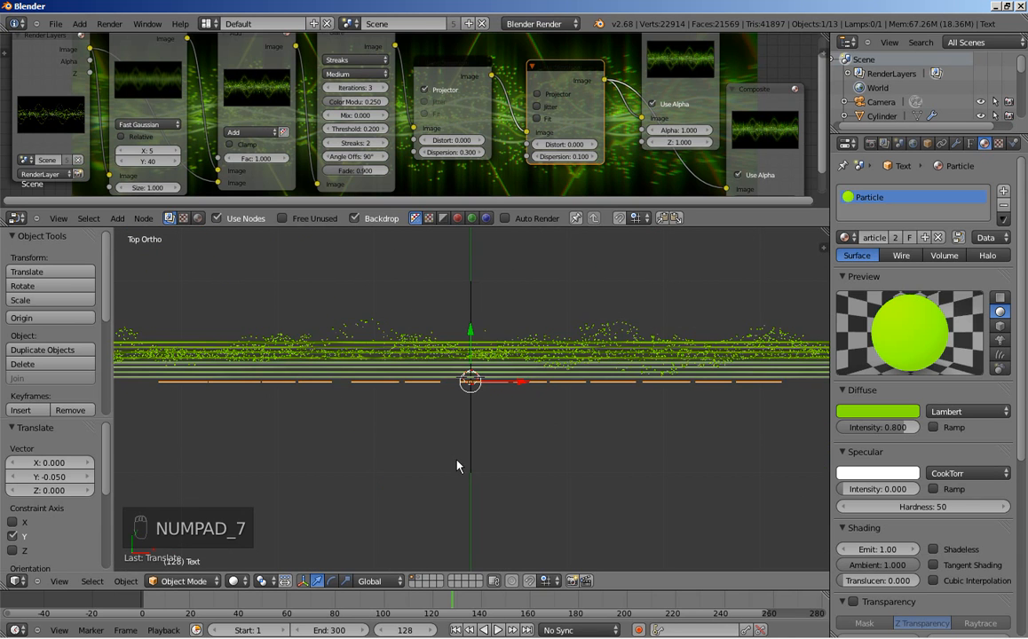
pyautogui.scroll(4, 457, 461)
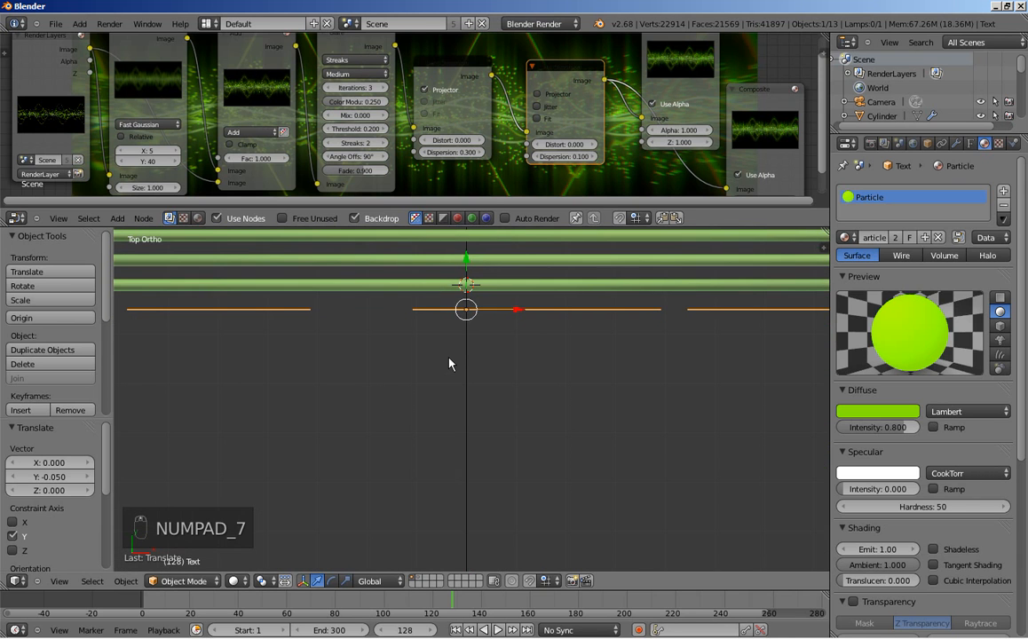
pyautogui.hotkey('shift', 'd')
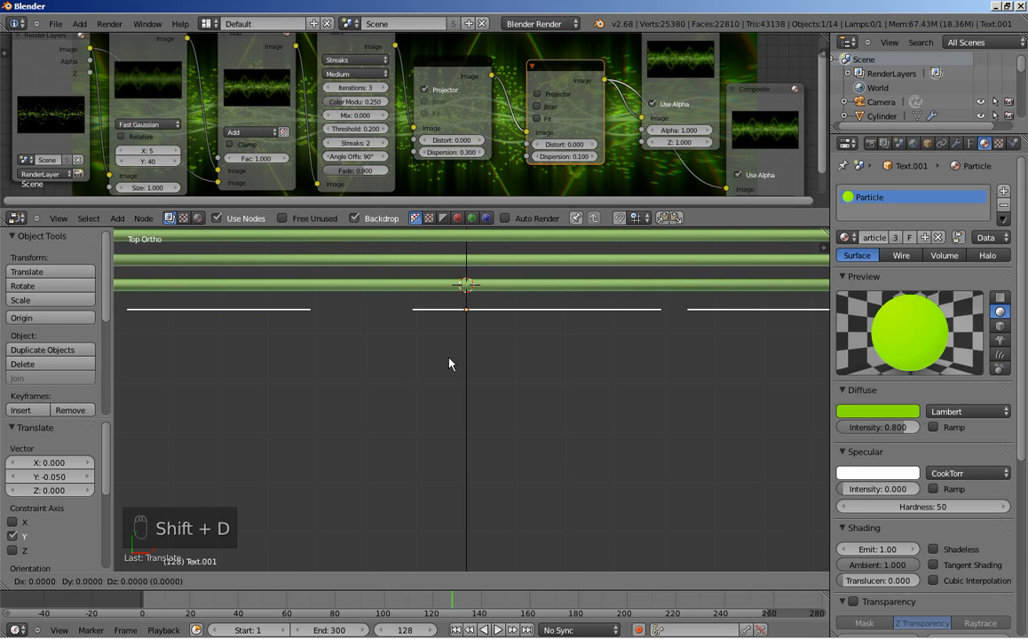
pyautogui.press('y')
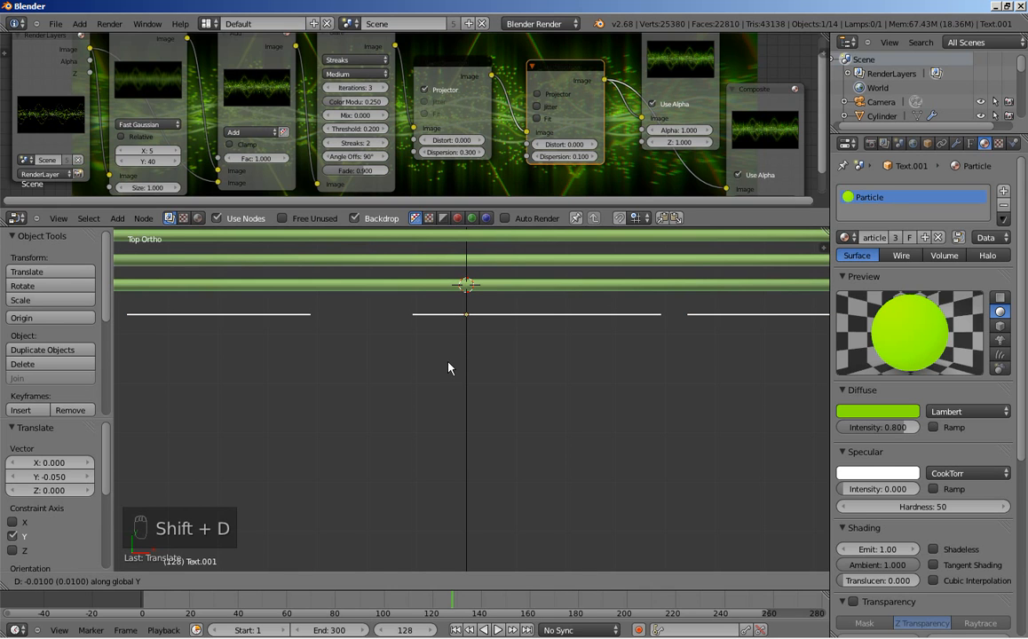
pyautogui.click(447, 374)
# Make the duplicate text's material a single-user copy named Black and set its diffuse colour to black.
pyautogui.moveTo(560, 429); pyautogui.dragTo(540, 344, button='middle')
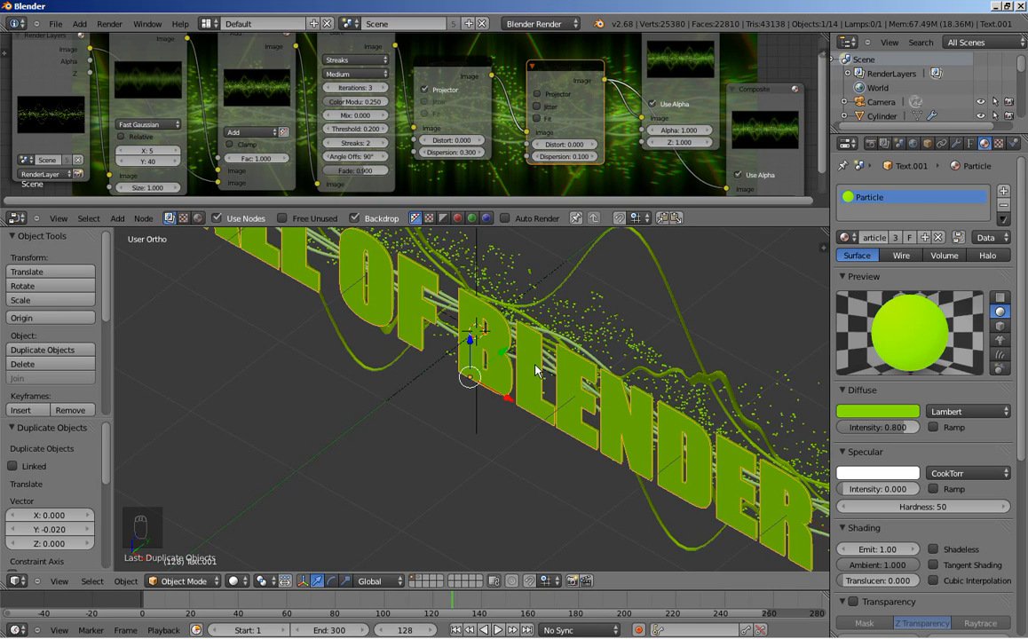
pyautogui.click(897, 238)
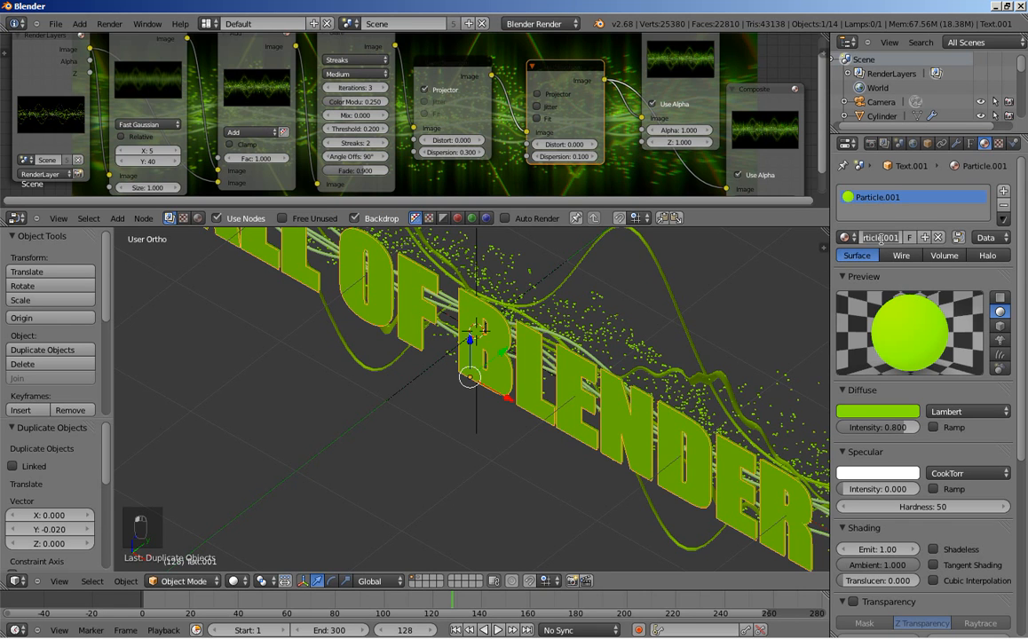
pyautogui.write('Black')
pyautogui.press('Return')
pyautogui.click(878, 411)
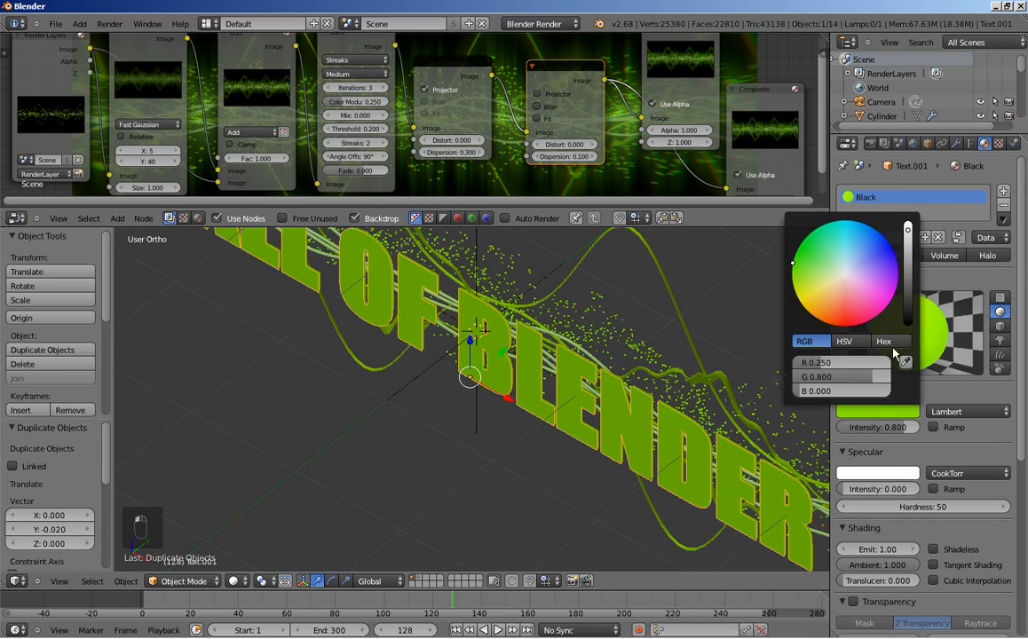
pyautogui.moveTo(907, 245); pyautogui.dragTo(910, 355)
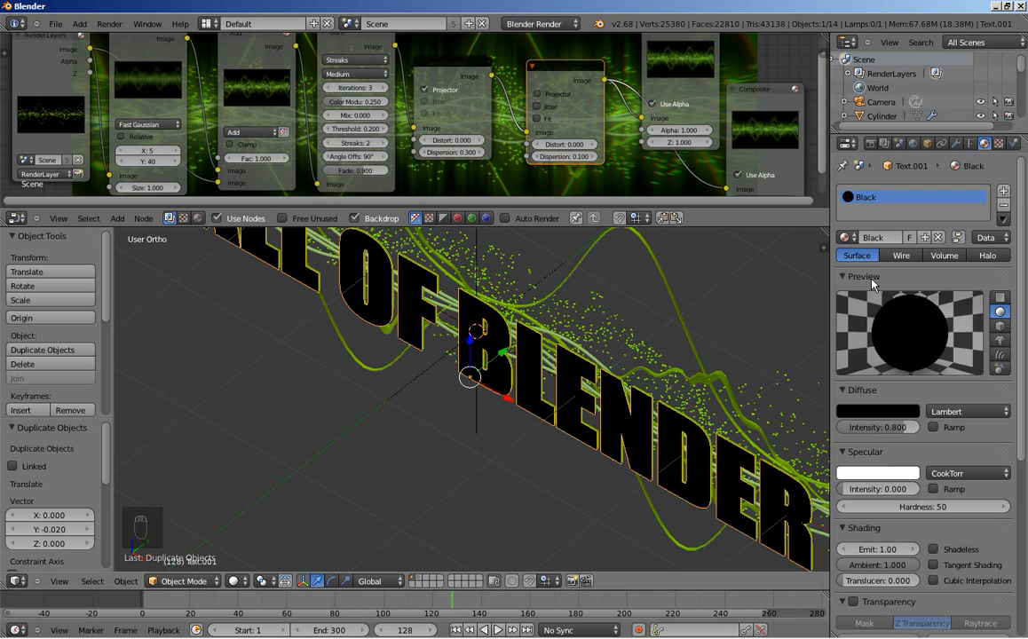
# Set the black text's geometry offset to -0.010 so the green text behind forms an outline.
pyautogui.click(971, 143)
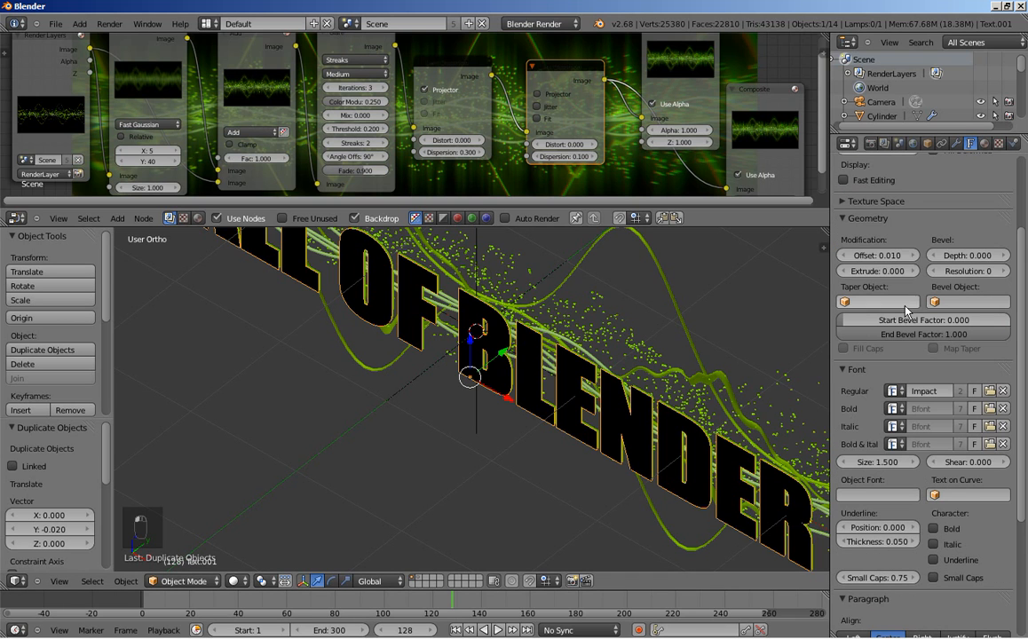
pyautogui.click(845, 256)
pyautogui.click(846, 258)
pyautogui.click(846, 258)
pyautogui.click(846, 258)
pyautogui.click(847, 257)
pyautogui.click(846, 257)
pyautogui.click(846, 257)
pyautogui.click(846, 258)
pyautogui.click(846, 257)
pyautogui.click(846, 257)
pyautogui.click(846, 257)
pyautogui.click(846, 258)
pyautogui.click(846, 258)
pyautogui.click(846, 257)
pyautogui.click(846, 258)
pyautogui.click(846, 257)
pyautogui.click(846, 258)
pyautogui.click(846, 258)
pyautogui.click(846, 257)
pyautogui.click(847, 258)
# Parent the green text to the black text using the Object parent type.
pyautogui.scroll(-1, 619, 413)
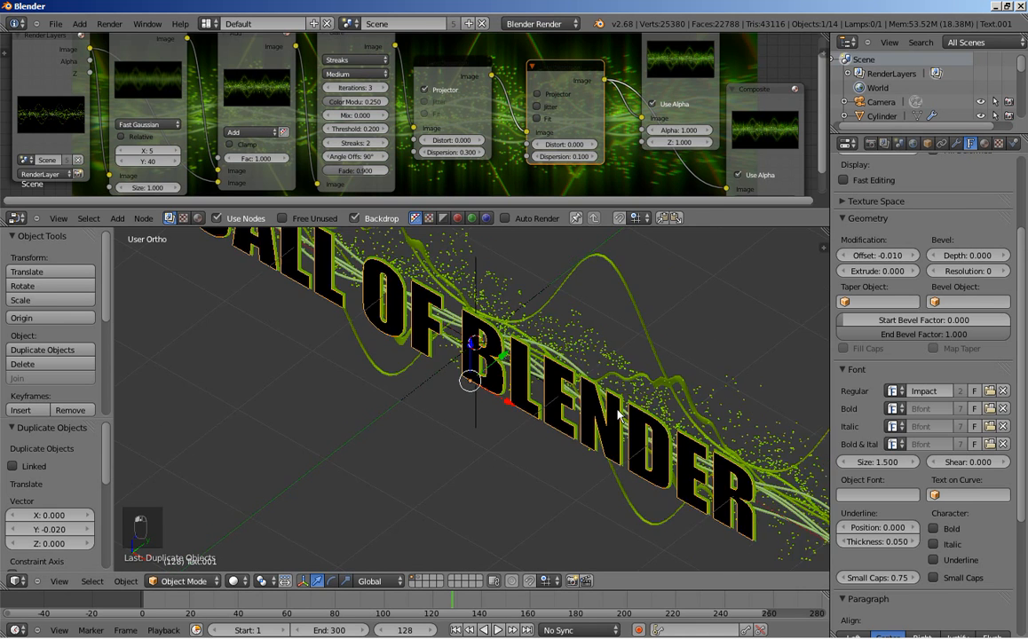
pyautogui.scroll(-2, 619, 413)
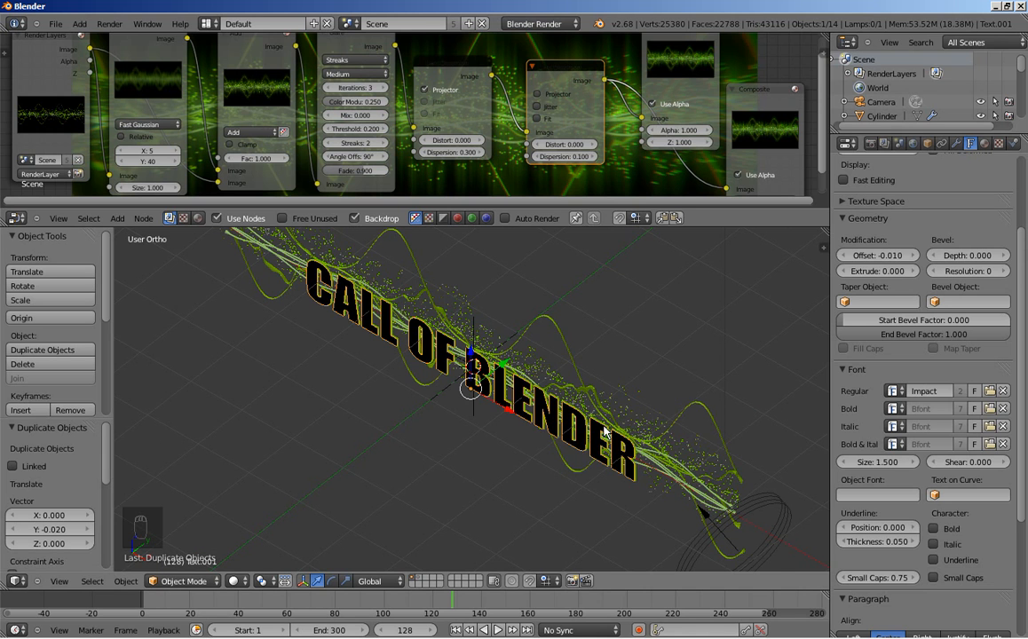
pyautogui.scroll(1, 599, 437)
pyautogui.scroll(3, 597, 437)
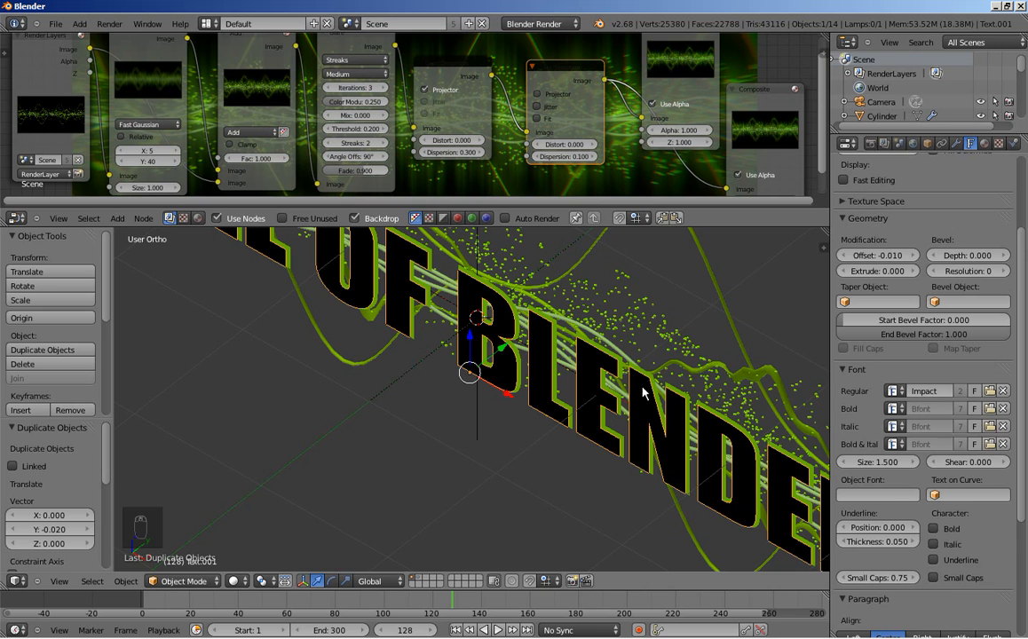
pyautogui.rightClick(647, 377)
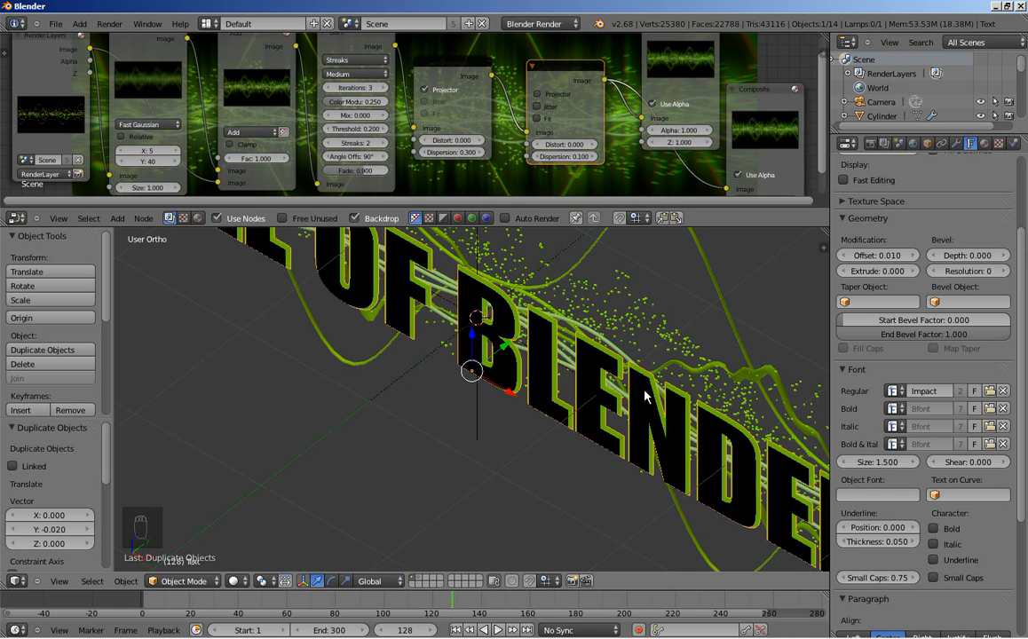
pyautogui.keyDown('shift'); pyautogui.rightClick(646, 396); pyautogui.keyUp('shift')
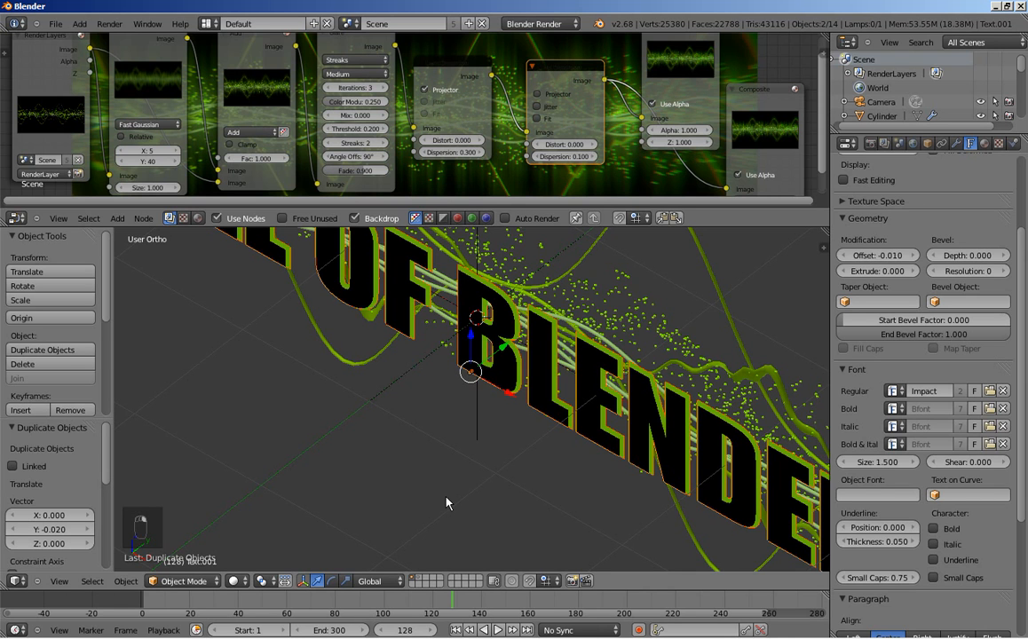
pyautogui.hotkey('ctrl', 'p')
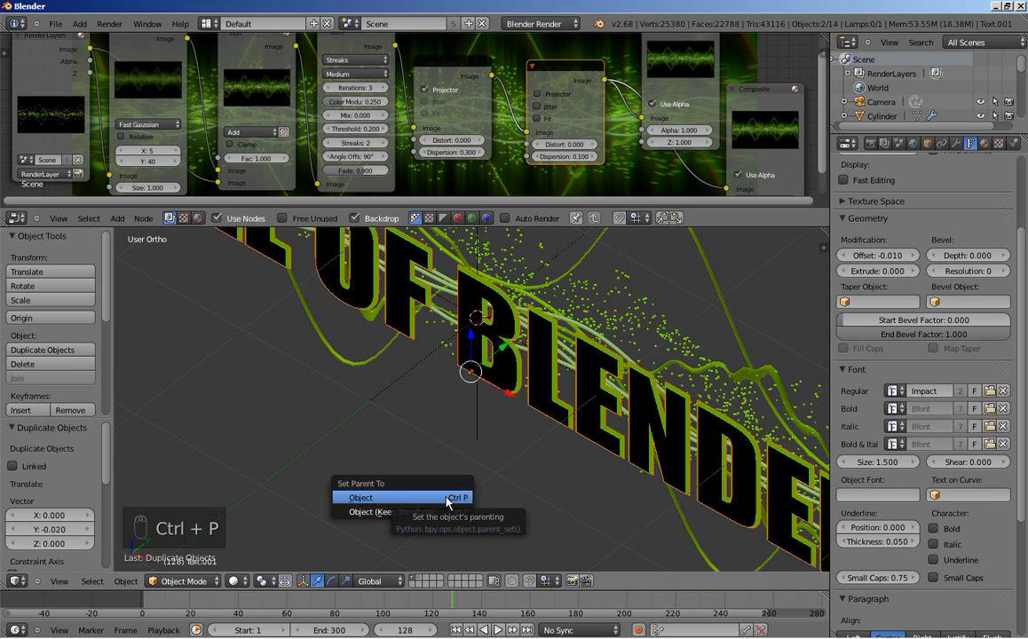
pyautogui.click(448, 502)
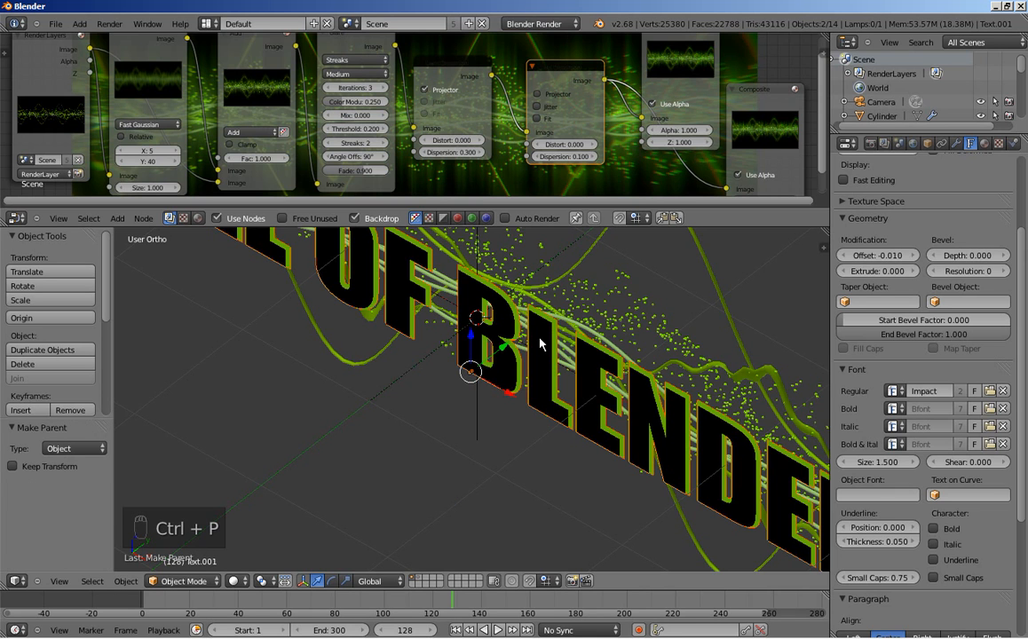
# Select only the black title text and, in camera view, move it 3 units up along Z, above the camera frame.
pyautogui.rightClick(548, 388)
pyautogui.rightClick(545, 385)
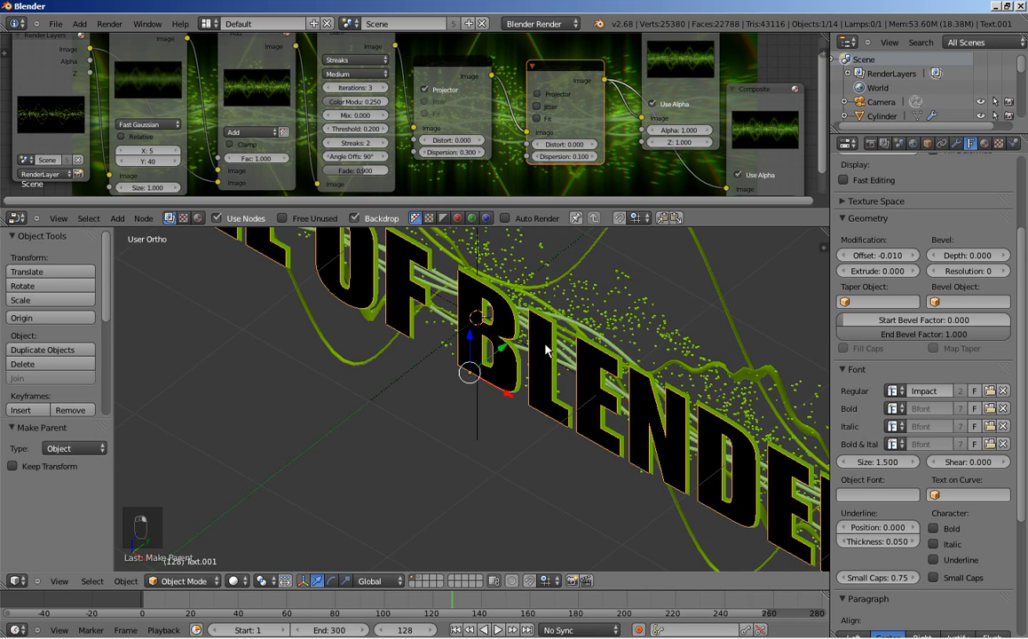
pyautogui.press('KP_0')
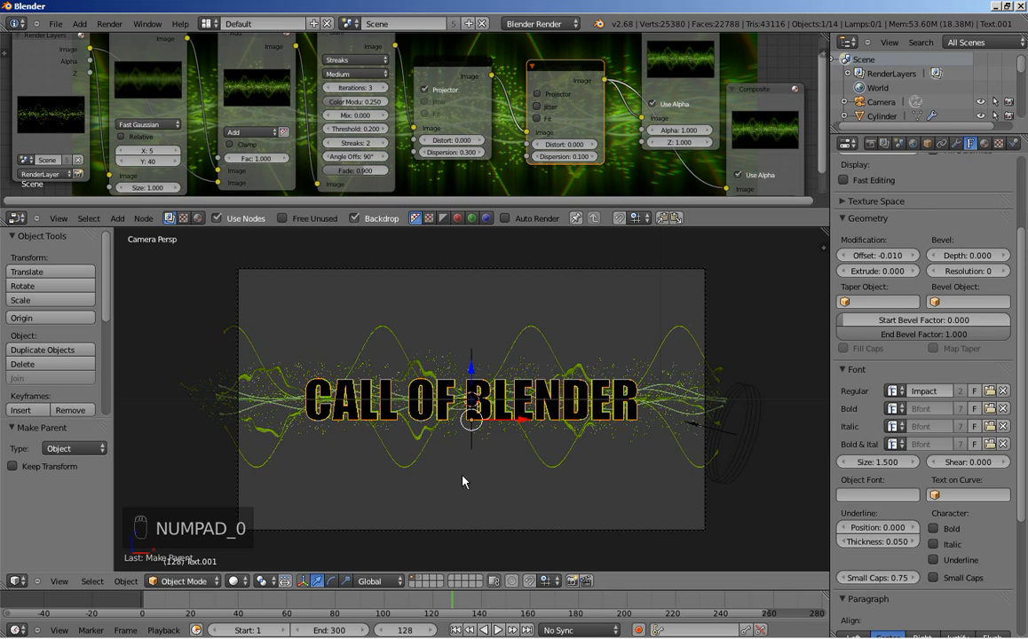
pyautogui.press('g')
pyautogui.press('z')
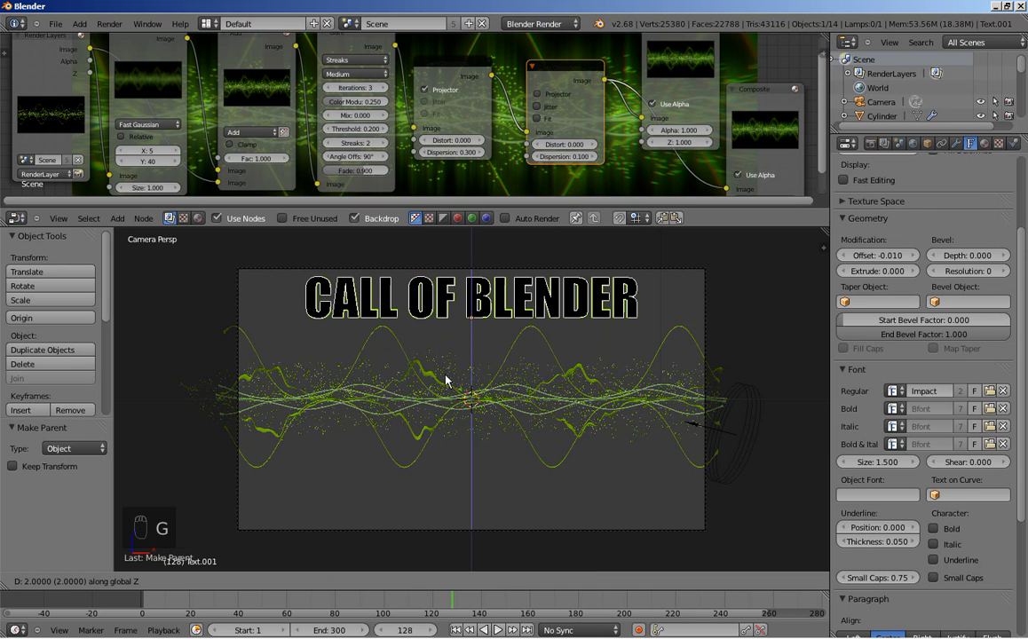
pyautogui.press('3')
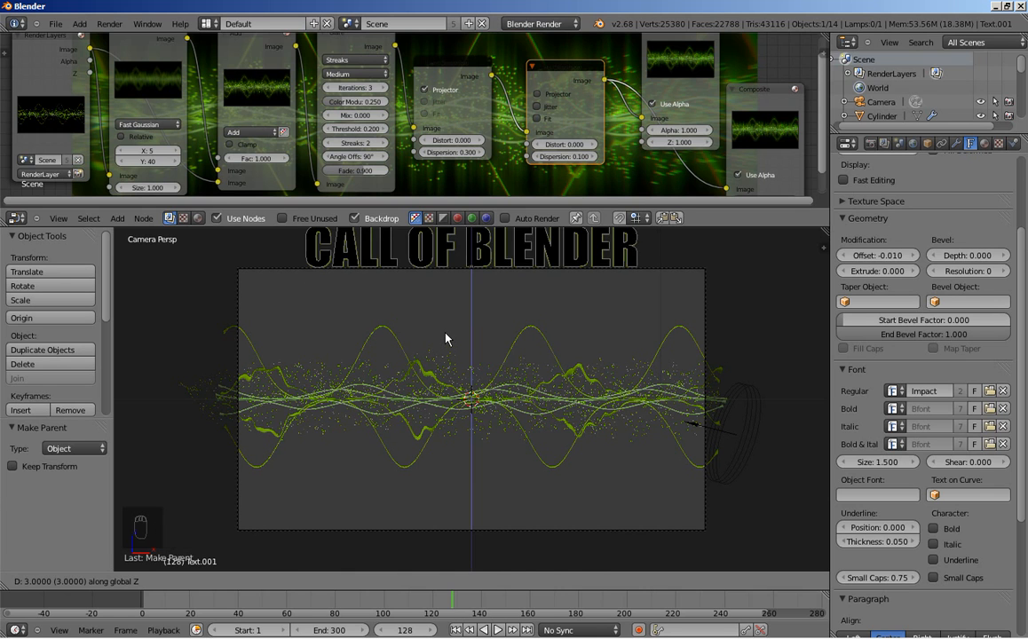
pyautogui.press('Return')
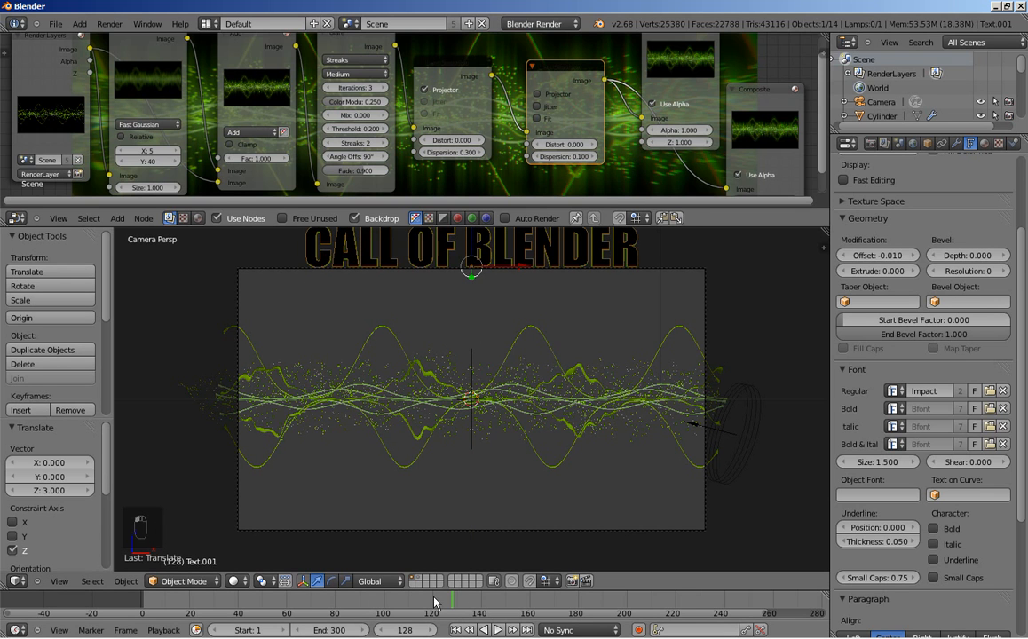
# Insert a Location keyframe for the raised title at frame 120.
pyautogui.moveTo(452, 598); pyautogui.dragTo(433, 612)
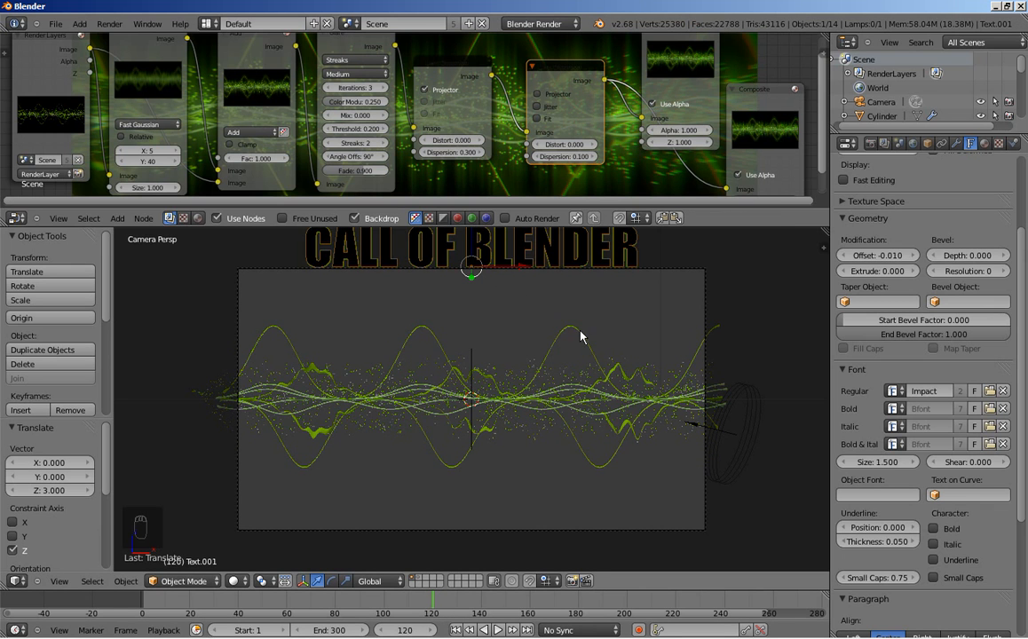
pyautogui.press('i')
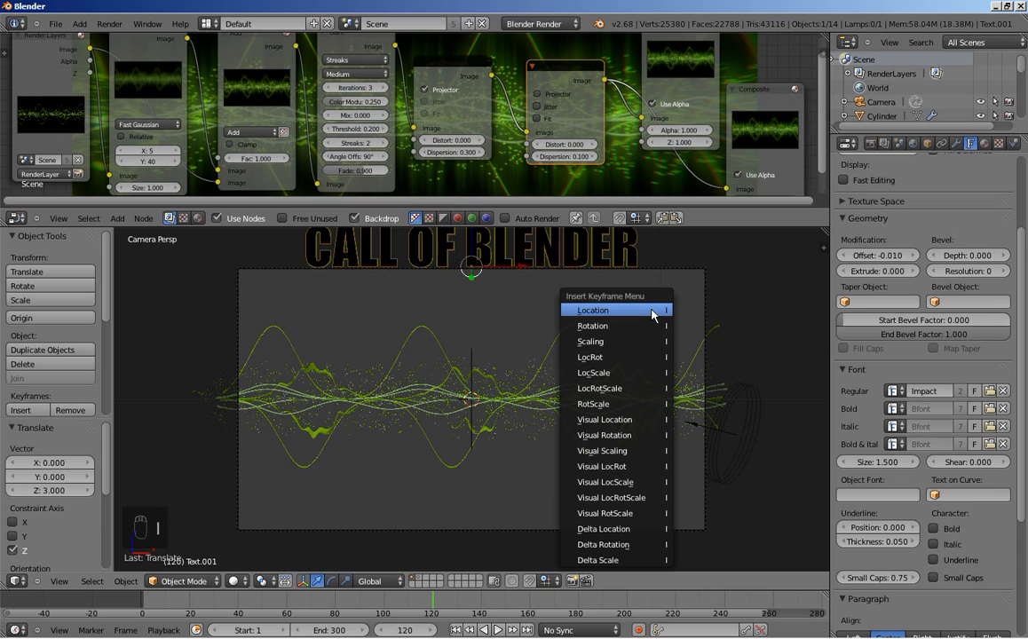
pyautogui.click(654, 312)
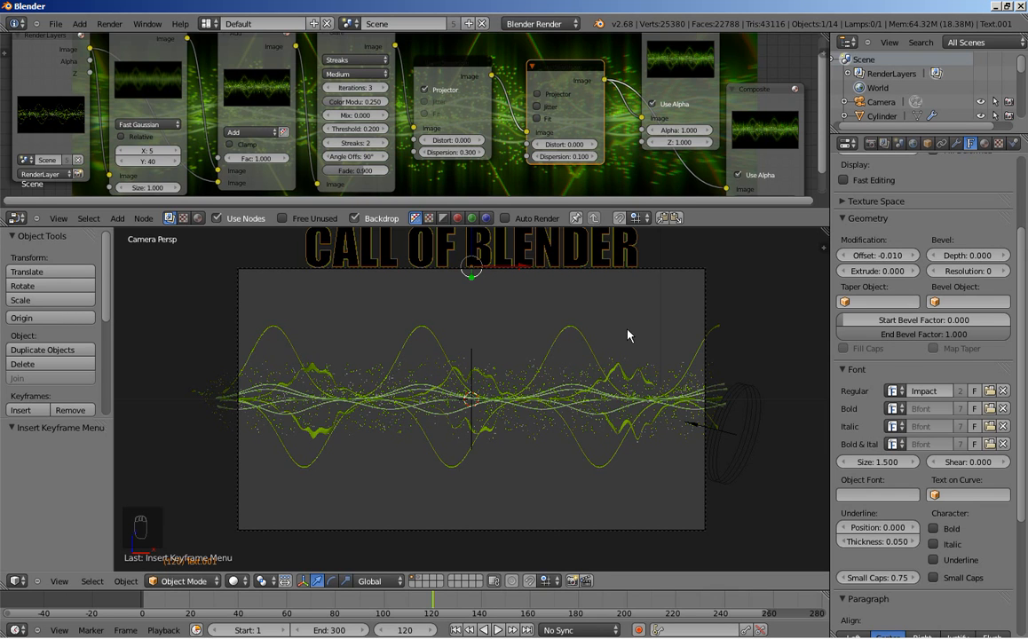
# At frame 150, move the title -3 units along Z and insert a Location keyframe.
pyautogui.click(451, 608)
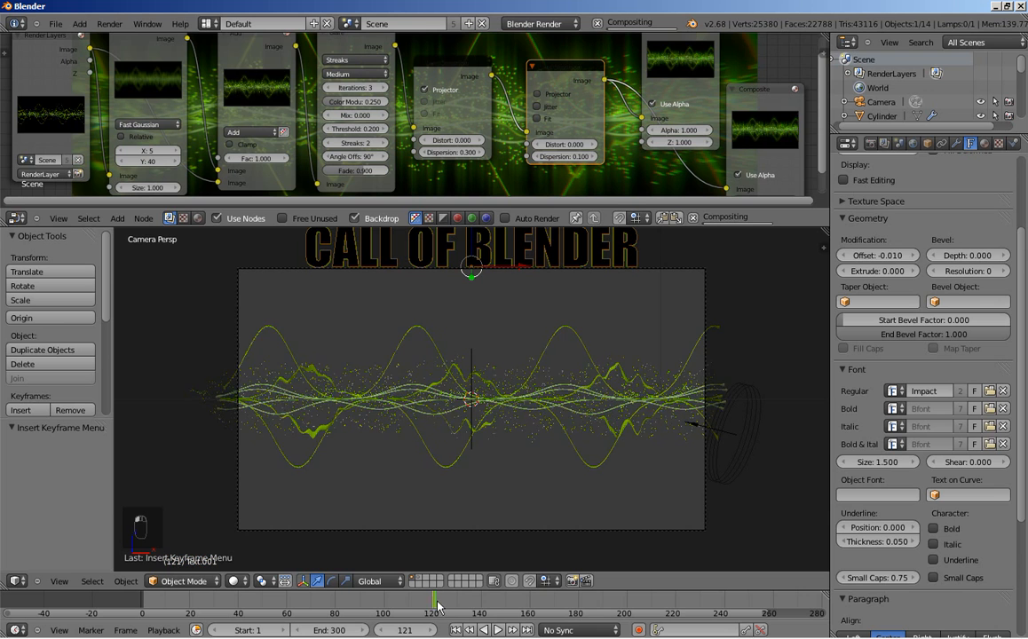
pyautogui.moveTo(465, 608); pyautogui.dragTo(481, 610)
pyautogui.moveTo(499, 609); pyautogui.dragTo(507, 609)
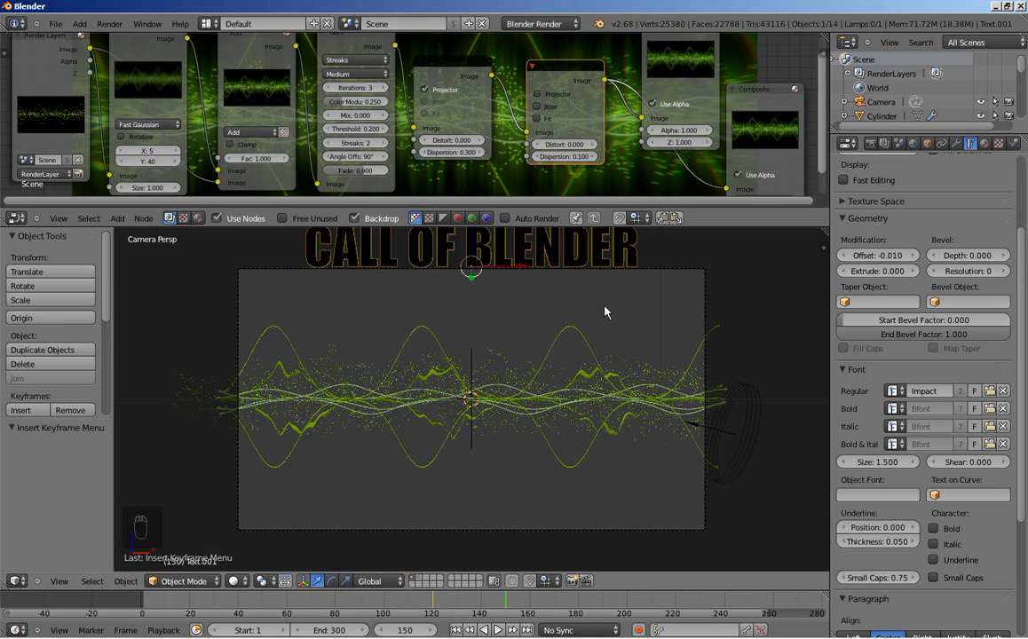
pyautogui.press('g')
pyautogui.press('z')
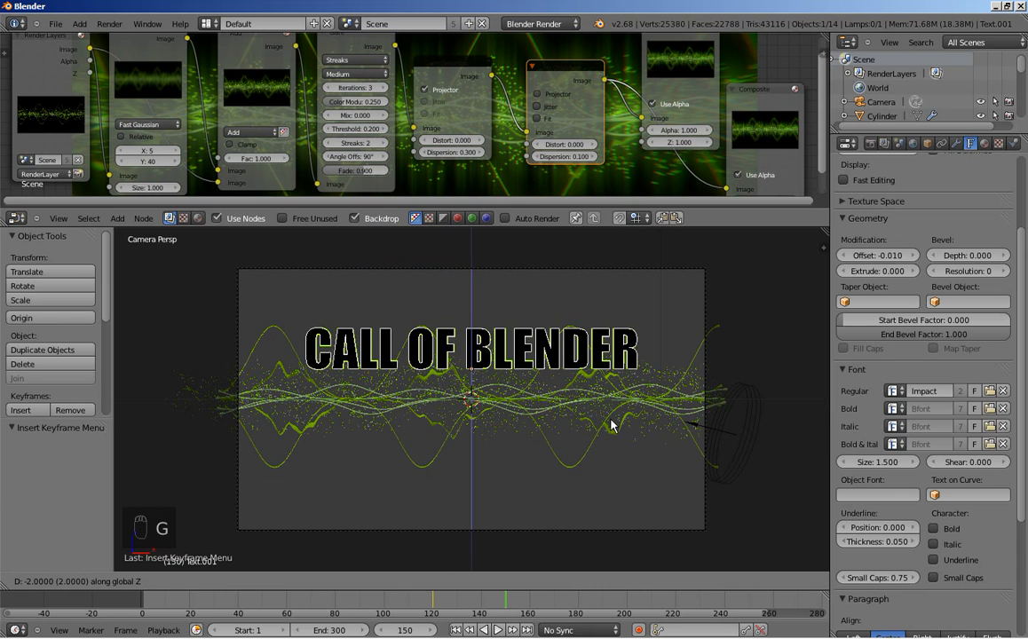
pyautogui.click(610, 448)
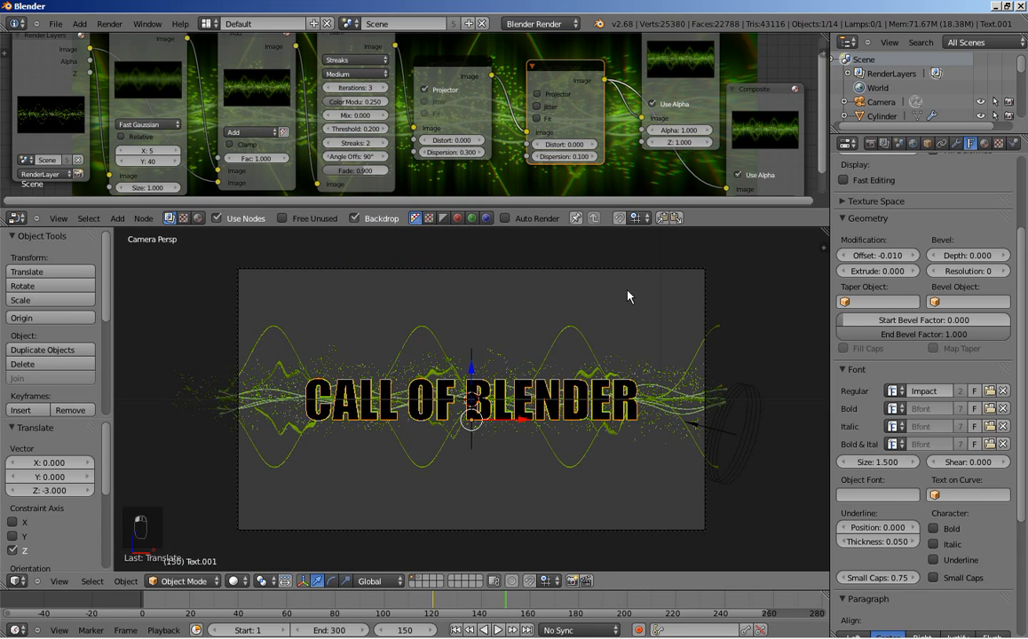
pyautogui.press('i')
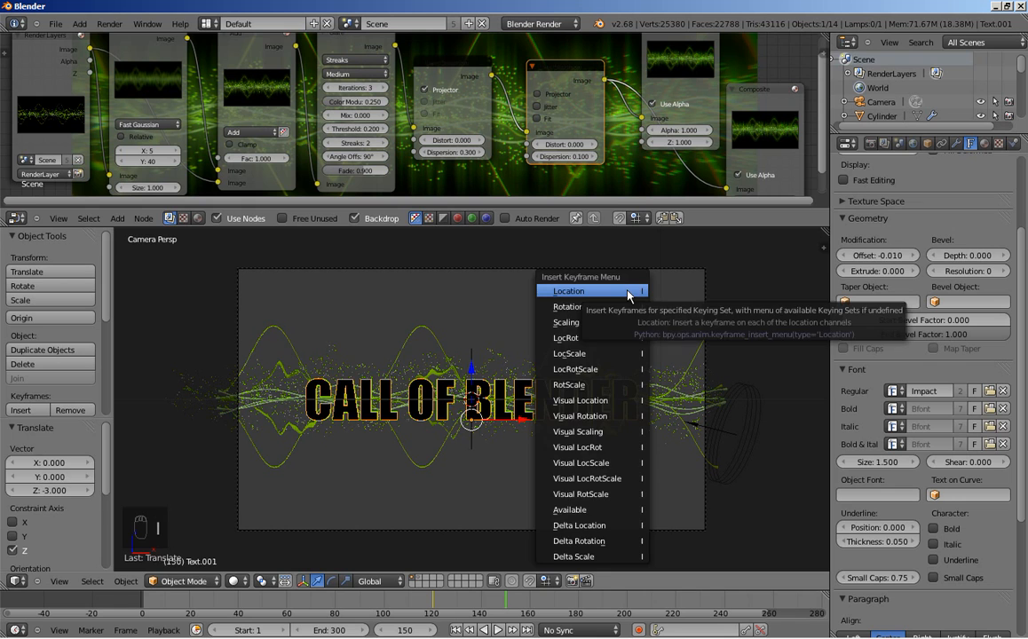
pyautogui.click(628, 296)
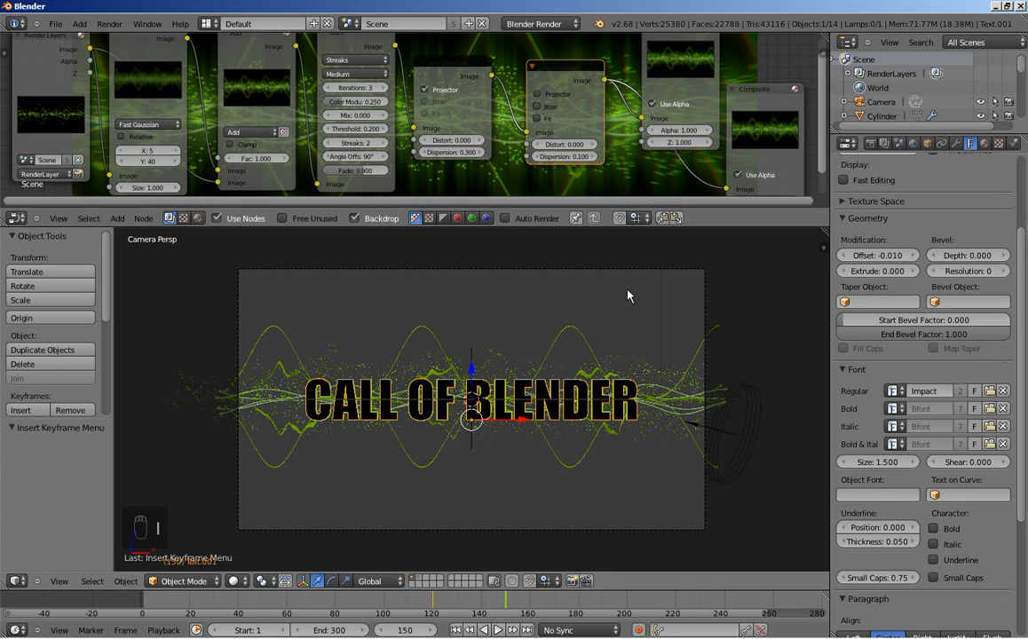
# Play the animation to preview the title dropping into place, and stop playback.
pyautogui.click(455, 630)
pyautogui.click(498, 630)
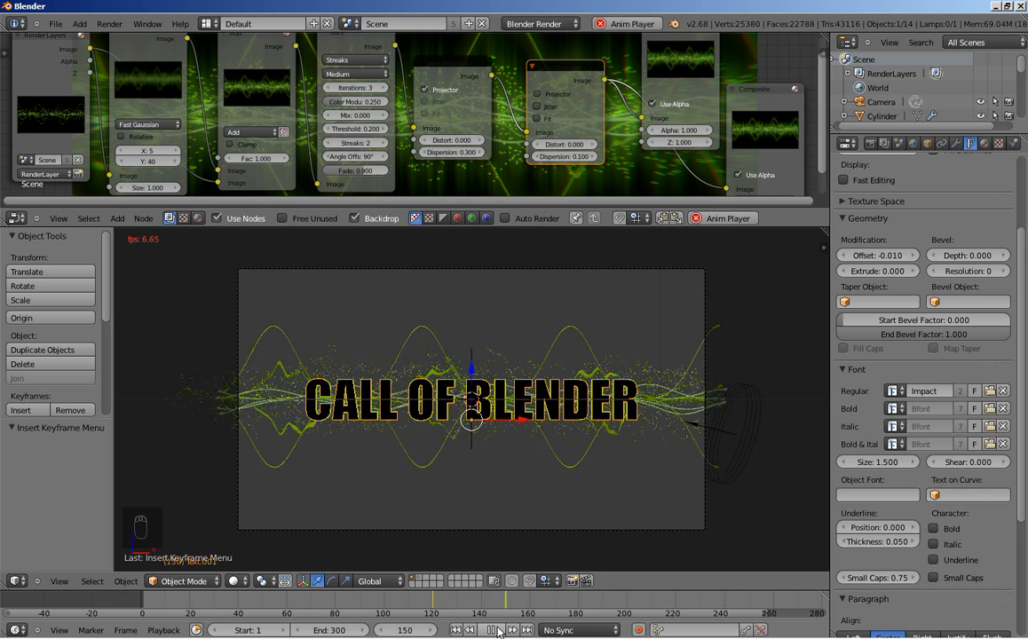
pyautogui.click(493, 630)
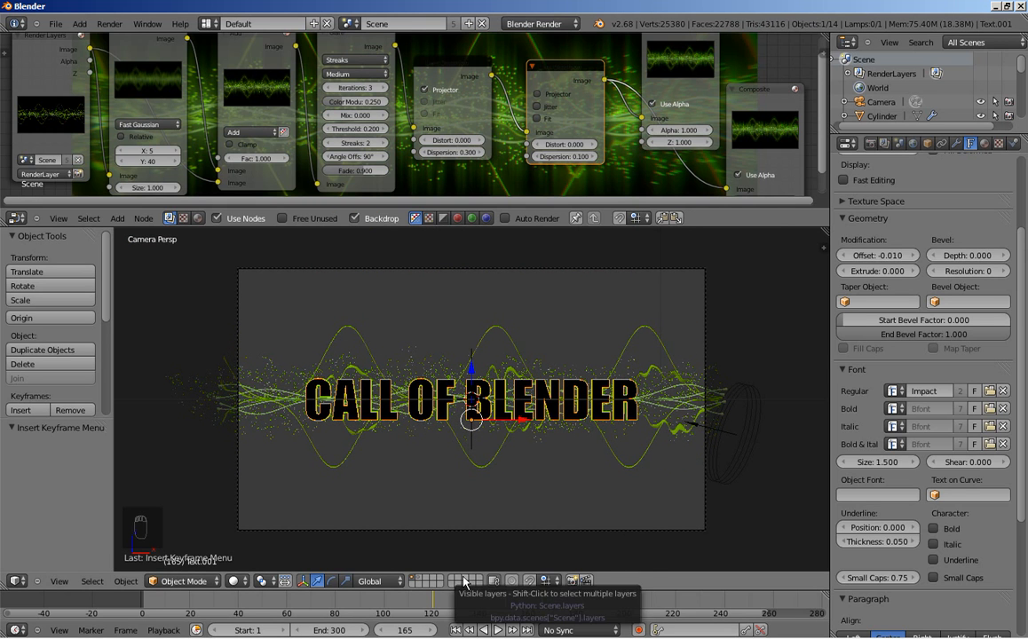
# Select the upper jagged wave and keyframe its Wave modifier height at its current value on frame 90.
pyautogui.scroll(2, 340, 448)
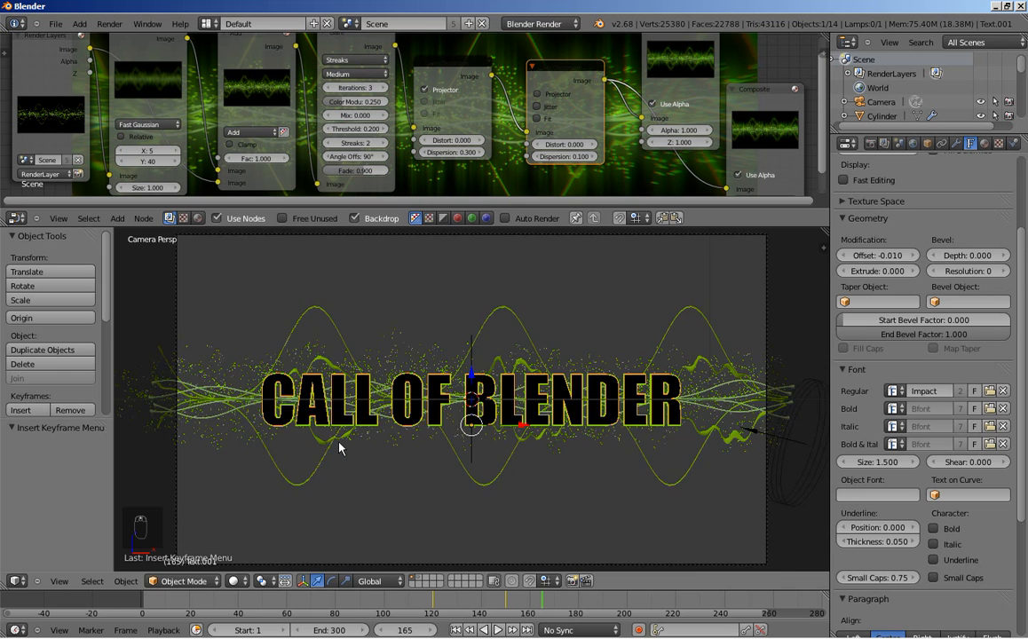
pyautogui.scroll(1, 340, 447)
pyautogui.rightClick(294, 355)
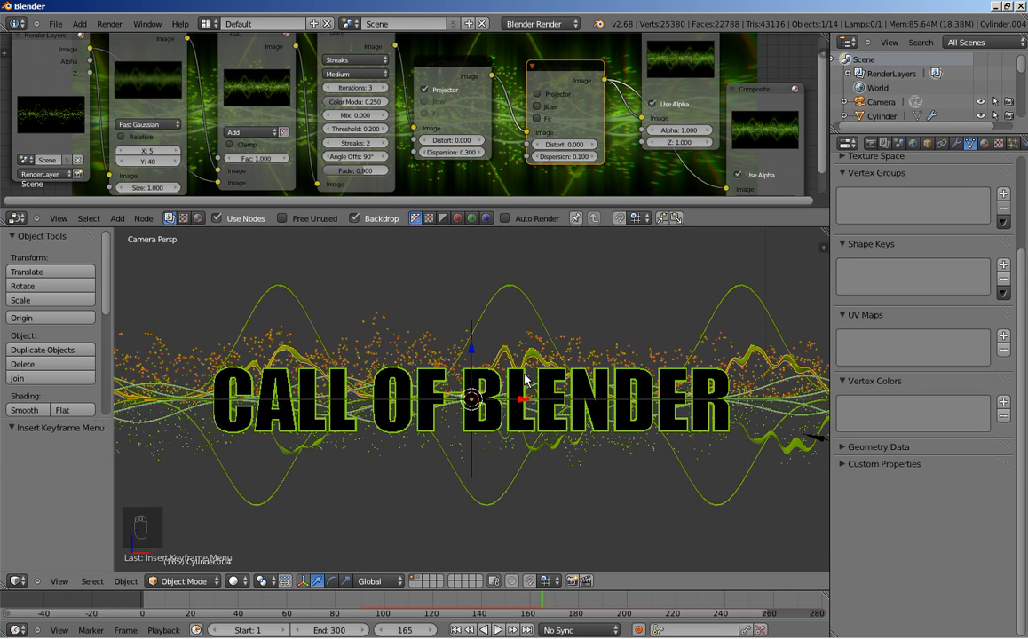
pyautogui.click(957, 144)
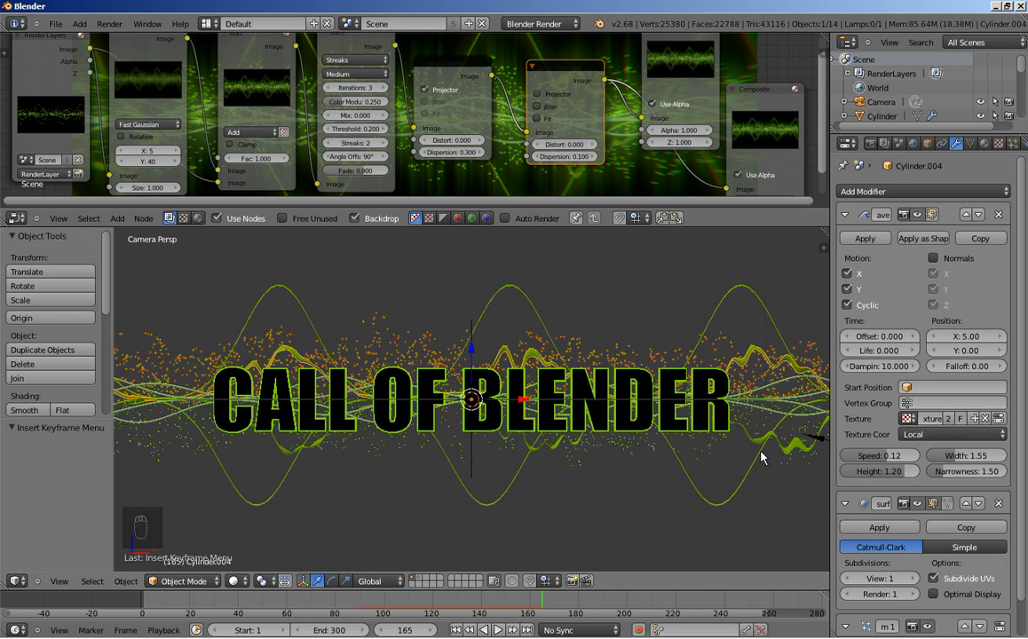
pyautogui.moveTo(506, 605); pyautogui.dragTo(361, 609)
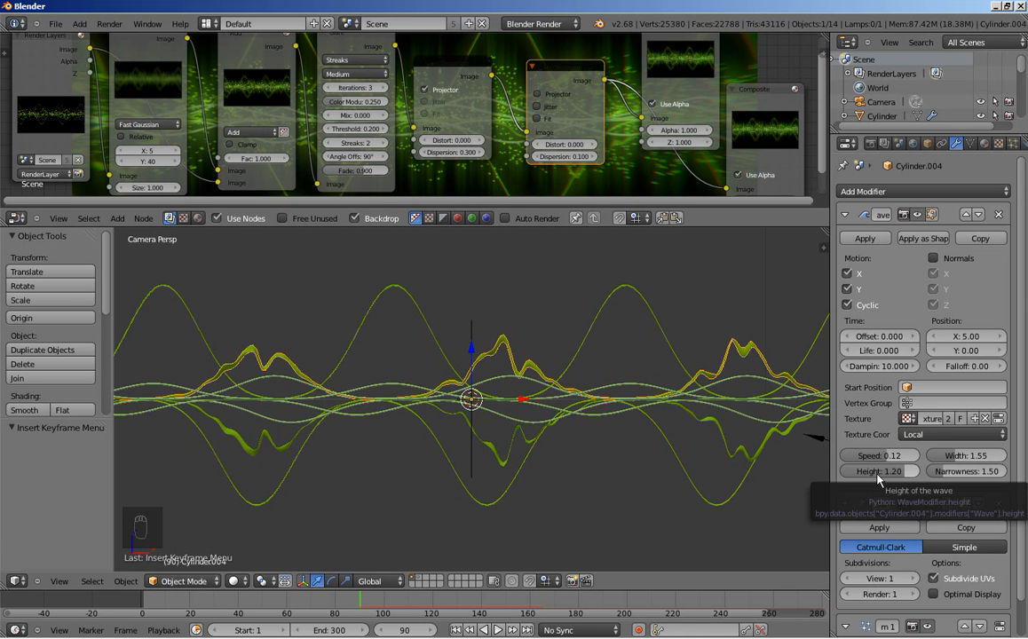
pyautogui.press('i')
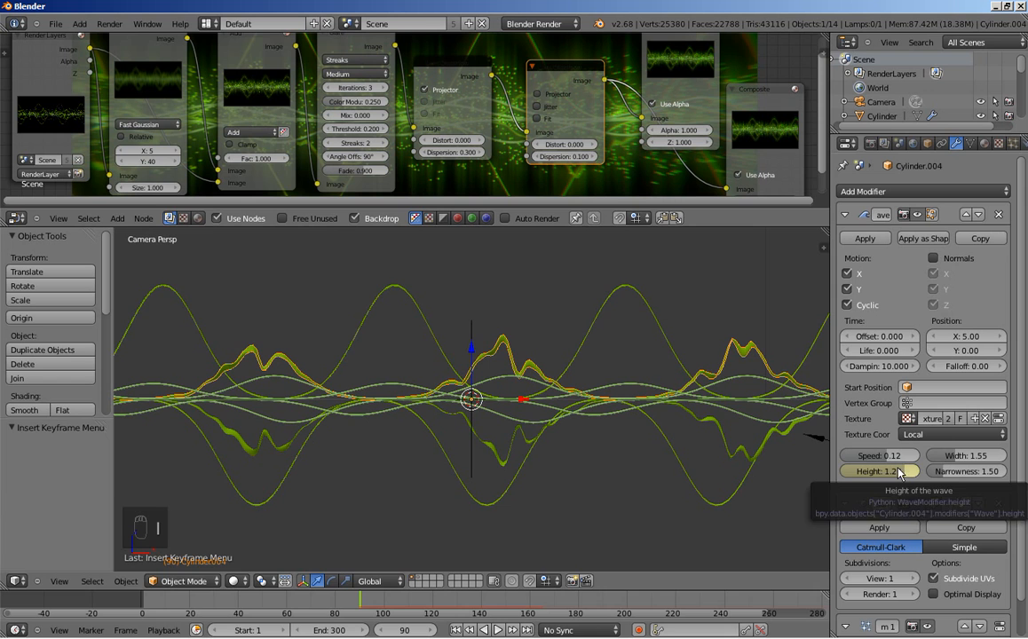
# At frame 75, set the upper jagged wave's height to 0 and keyframe it.
pyautogui.moveTo(362, 605); pyautogui.dragTo(323, 608)
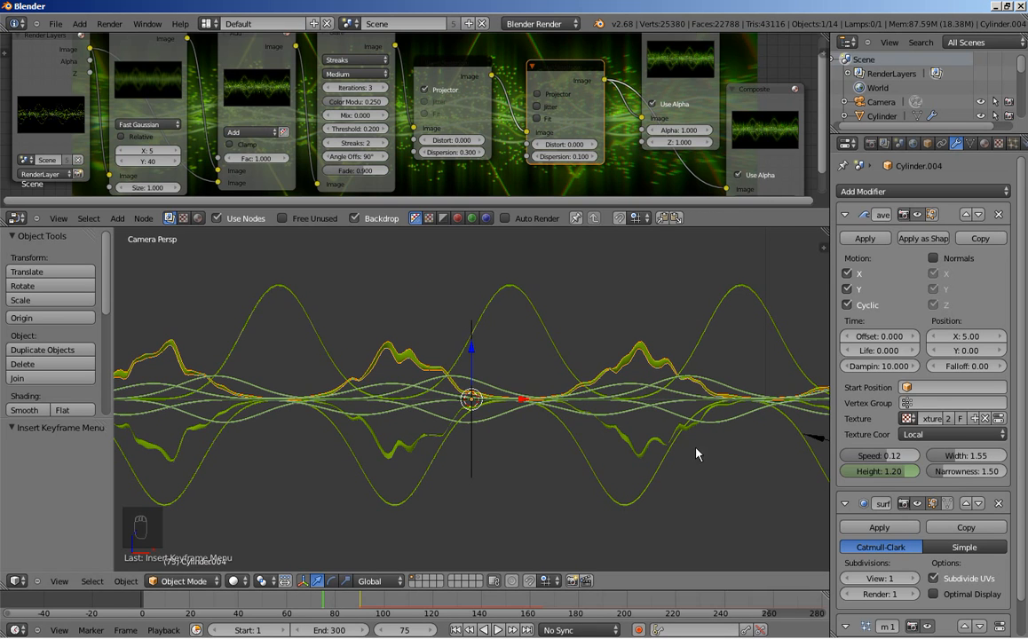
pyautogui.click(874, 471)
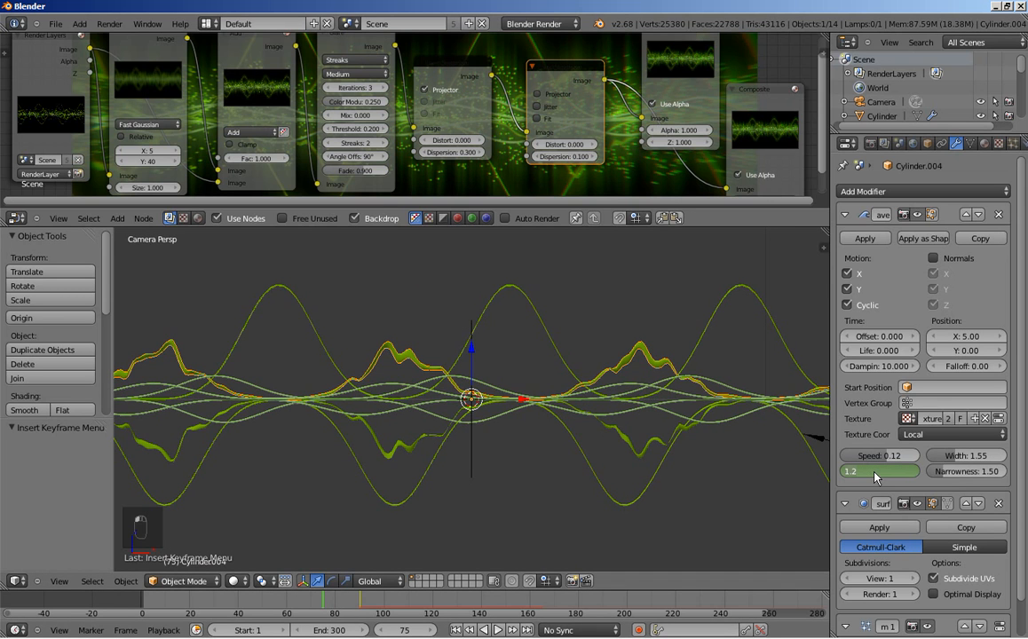
pyautogui.write('0')
pyautogui.press('Return')
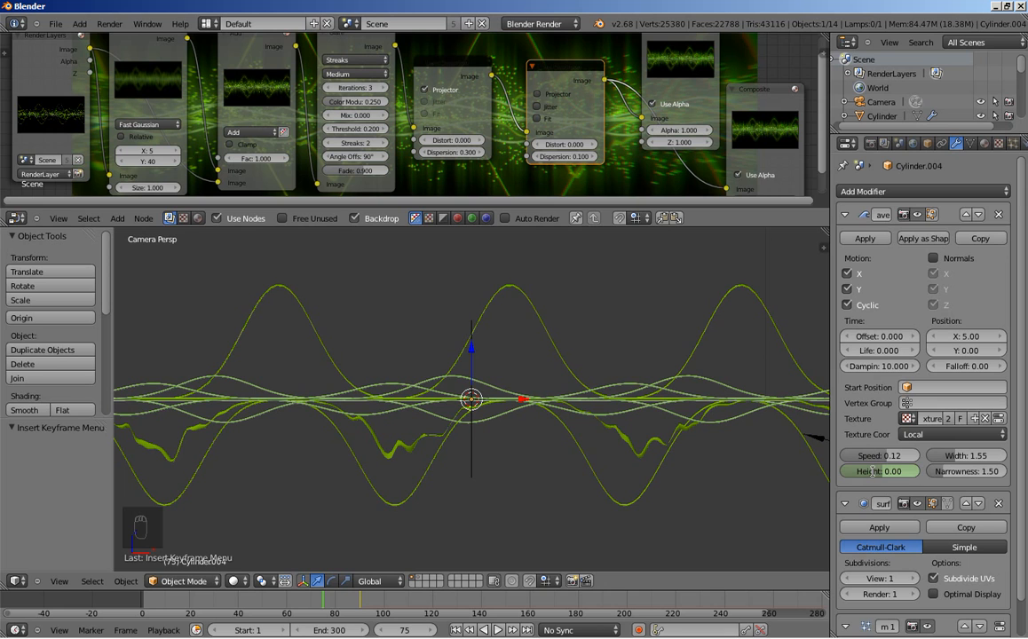
pyautogui.press('i')
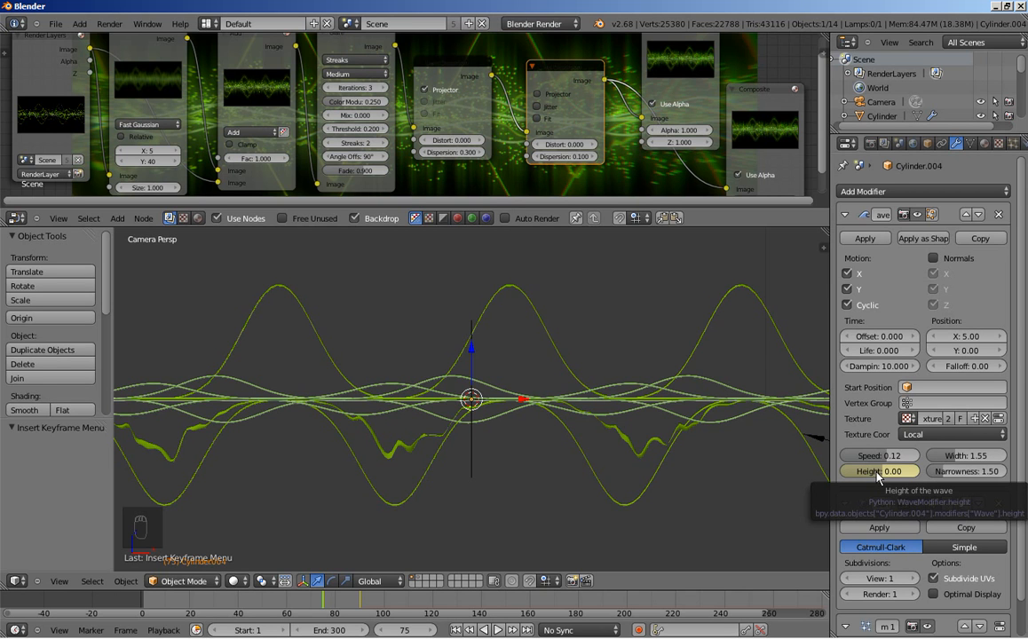
# Select the lower jagged wave and keyframe its Wave modifier height at its current value on frame 90.
pyautogui.rightClick(409, 452)
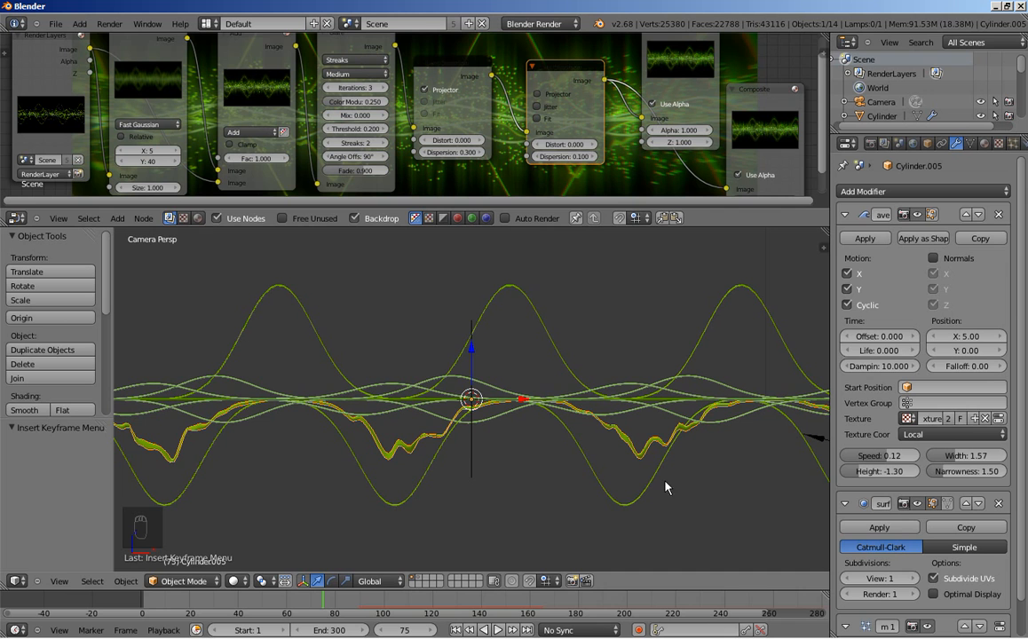
pyautogui.click(344, 608)
pyautogui.moveTo(347, 608); pyautogui.dragTo(359, 608)
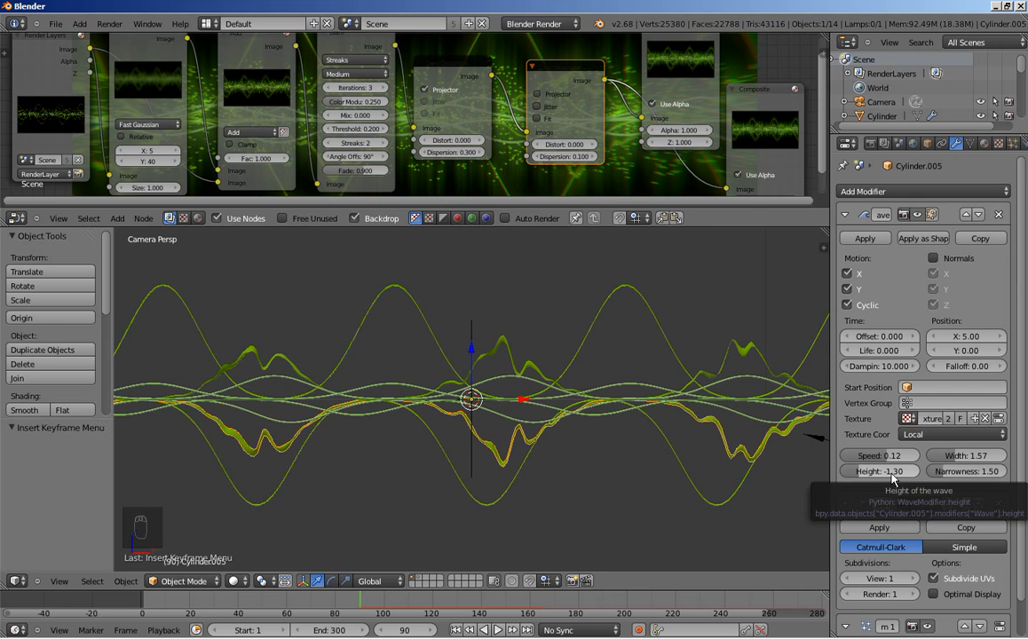
pyautogui.press('i')
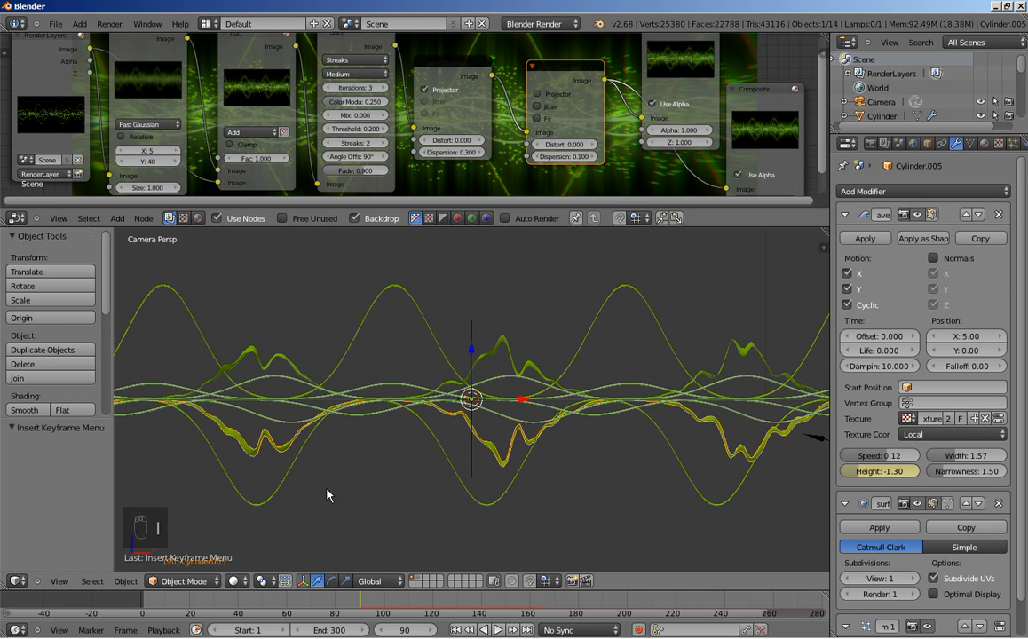
# At frame 75, set the lower jagged wave's height to 0 and keyframe it.
pyautogui.moveTo(361, 602); pyautogui.dragTo(324, 607)
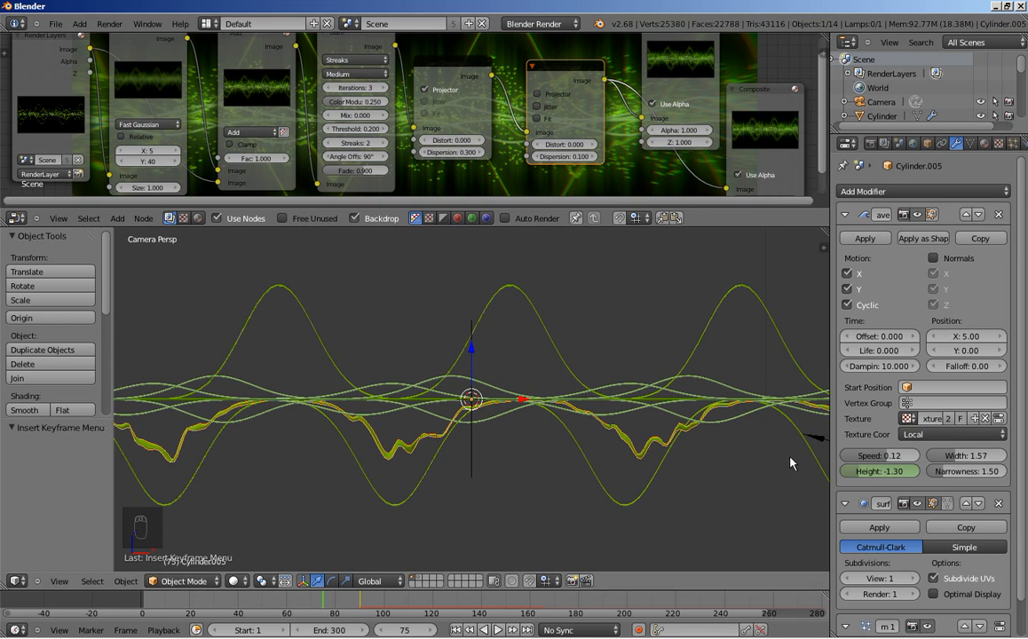
pyautogui.write('0')
pyautogui.press('Return')
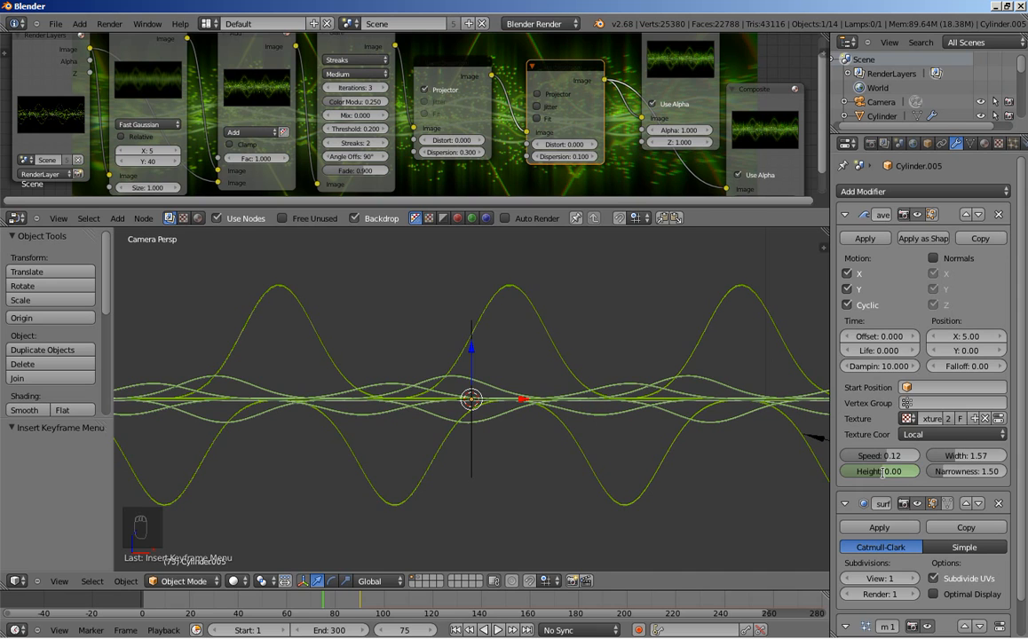
pyautogui.press('i')
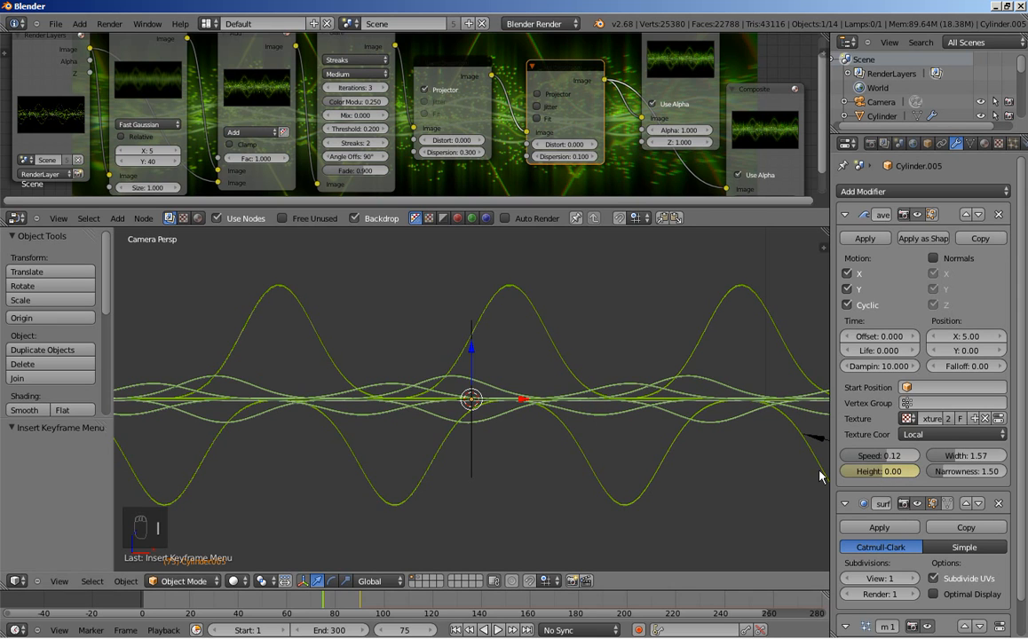
# Select the large upper smooth wave and keyframe its Wave modifier height at its current value on frame 120.
pyautogui.rightClick(511, 293)
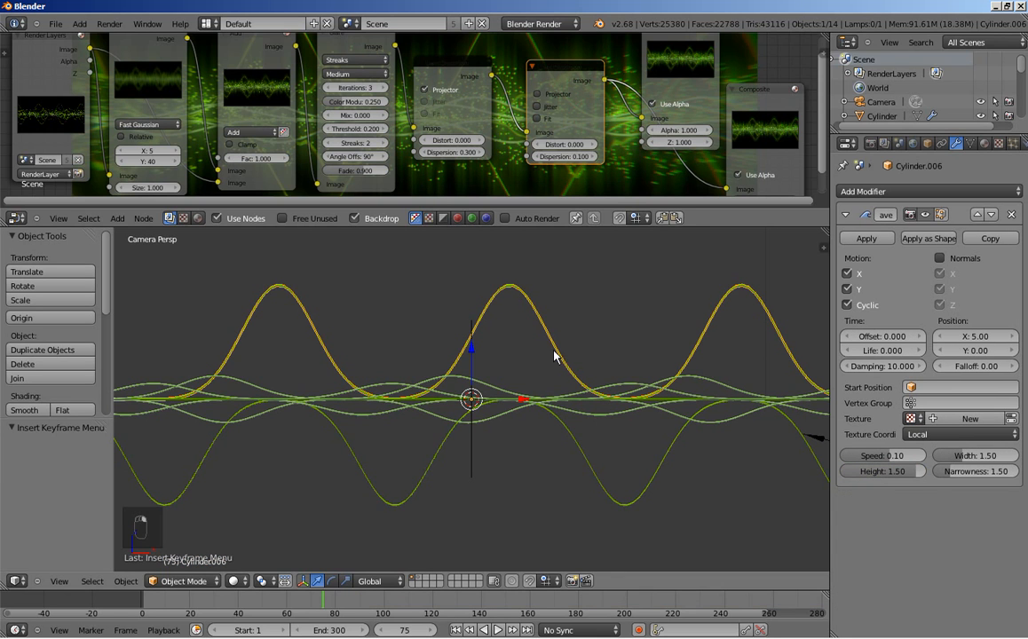
pyautogui.moveTo(328, 601); pyautogui.dragTo(437, 604)
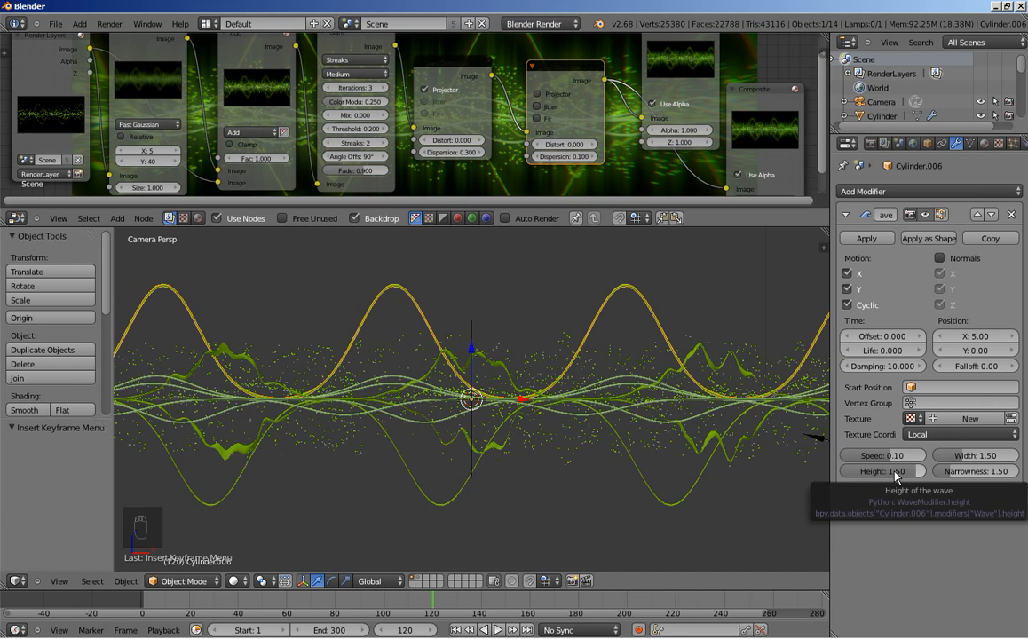
pyautogui.press('i')
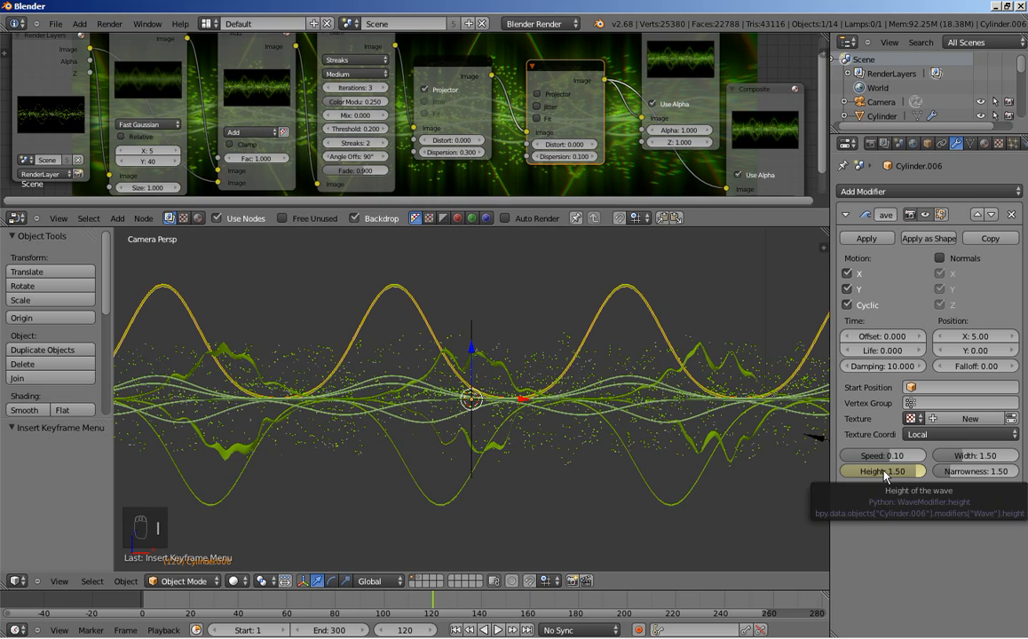
# Keyframe the large lower smooth wave's Wave modifier height at its current value on frame 120 and at 0 on frame 100.
pyautogui.rightClick(645, 491)
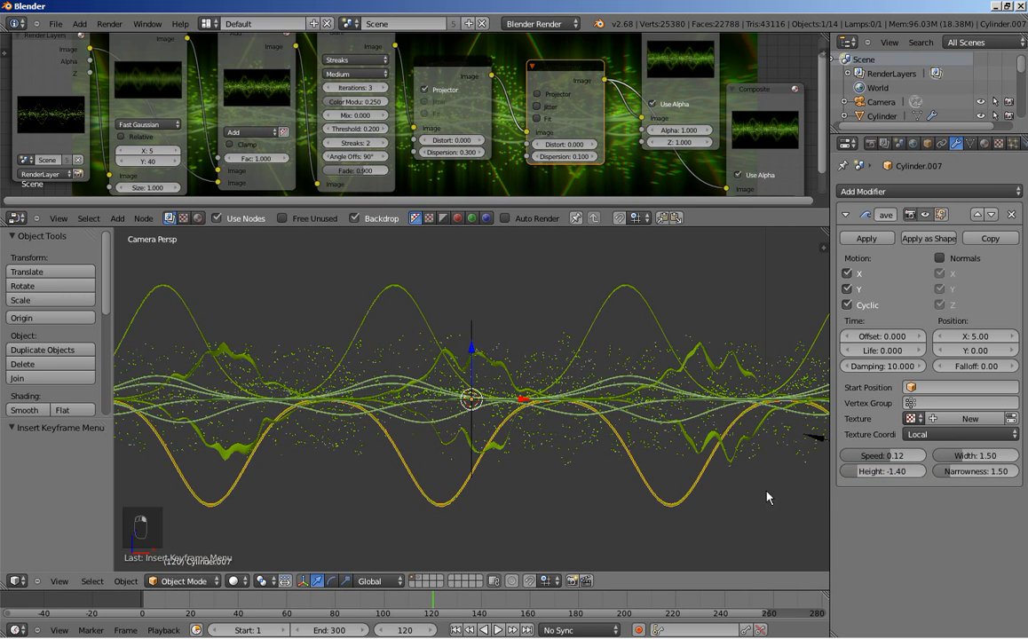
pyautogui.press('i')
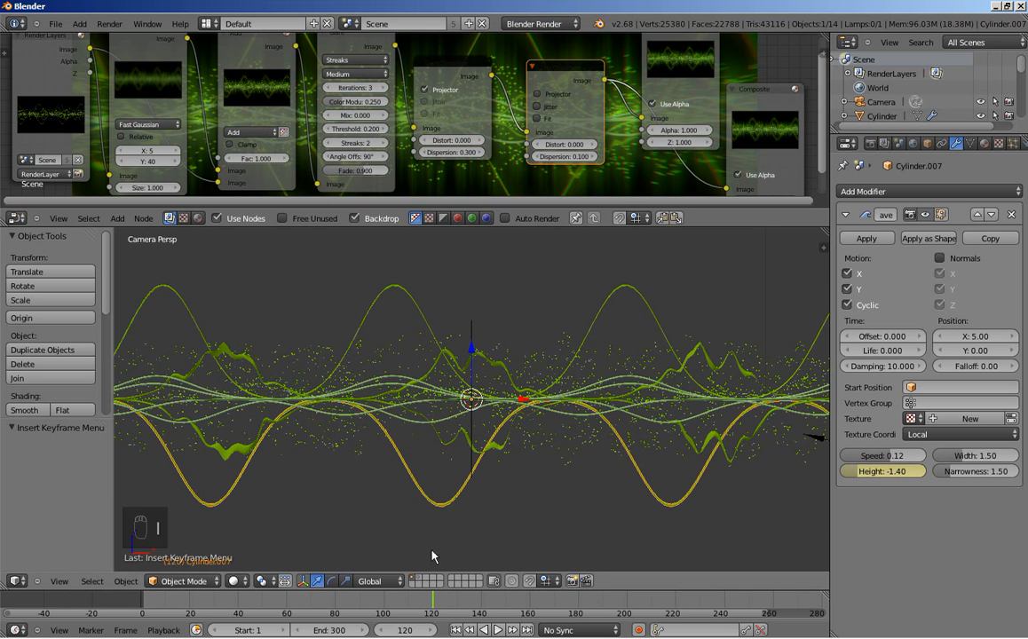
pyautogui.moveTo(433, 604); pyautogui.dragTo(383, 607)
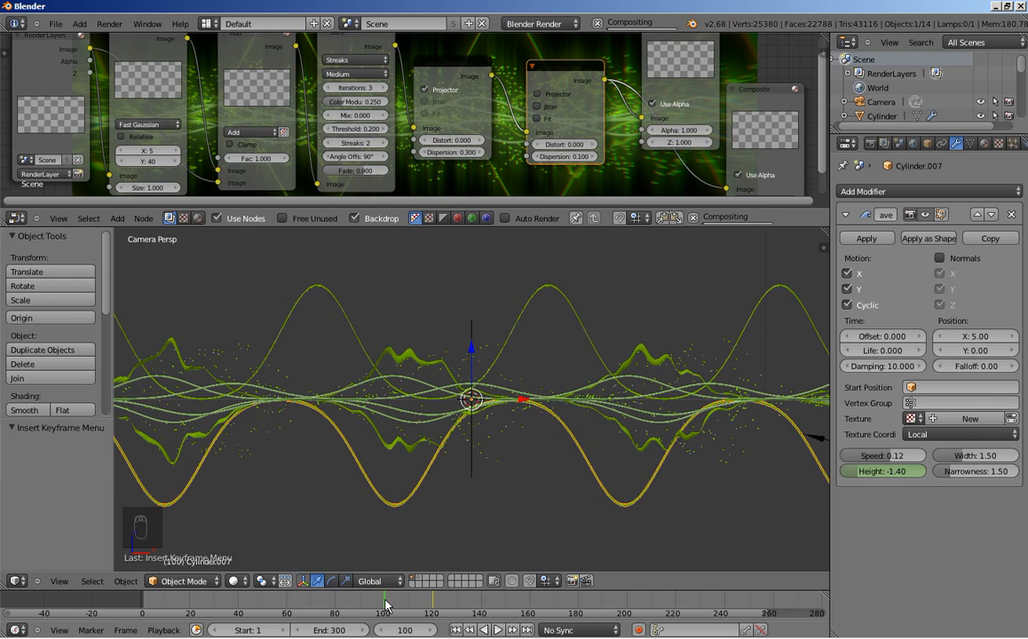
pyautogui.click(875, 472)
pyautogui.write('0')
pyautogui.press('Return')
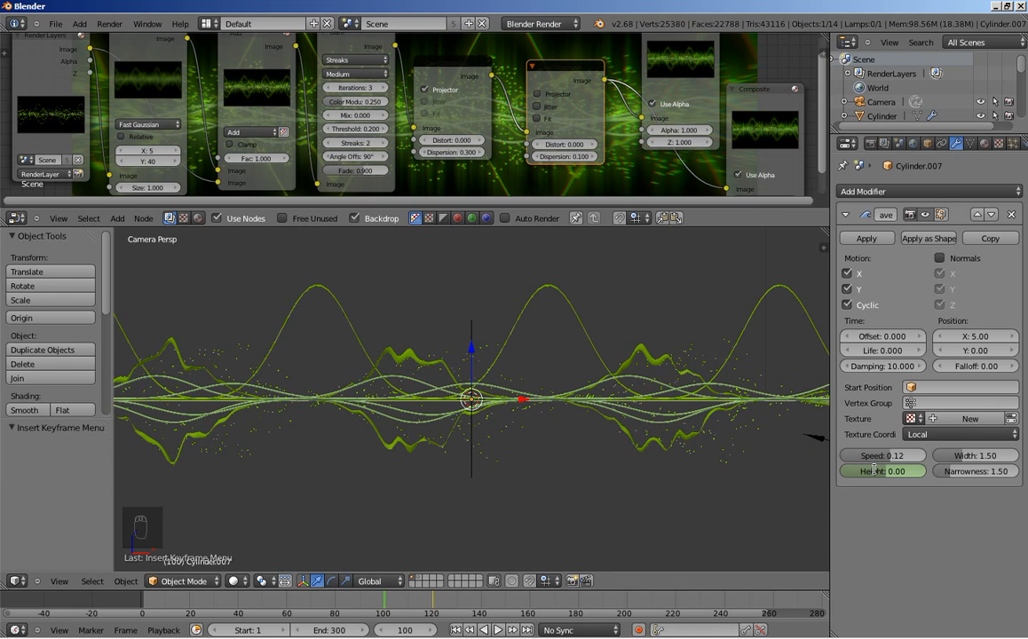
# Set the large upper smooth wave's height to 0 at frame 100 and keyframe it.
pyautogui.rightClick(781, 290)
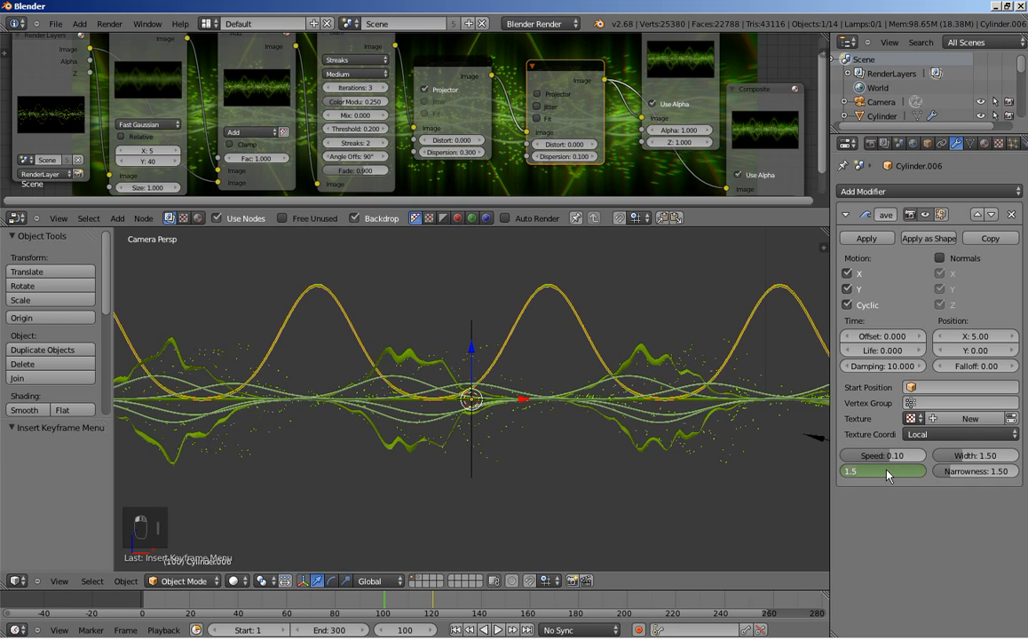
pyautogui.write('0')
pyautogui.press('Return')
pyautogui.press('i')
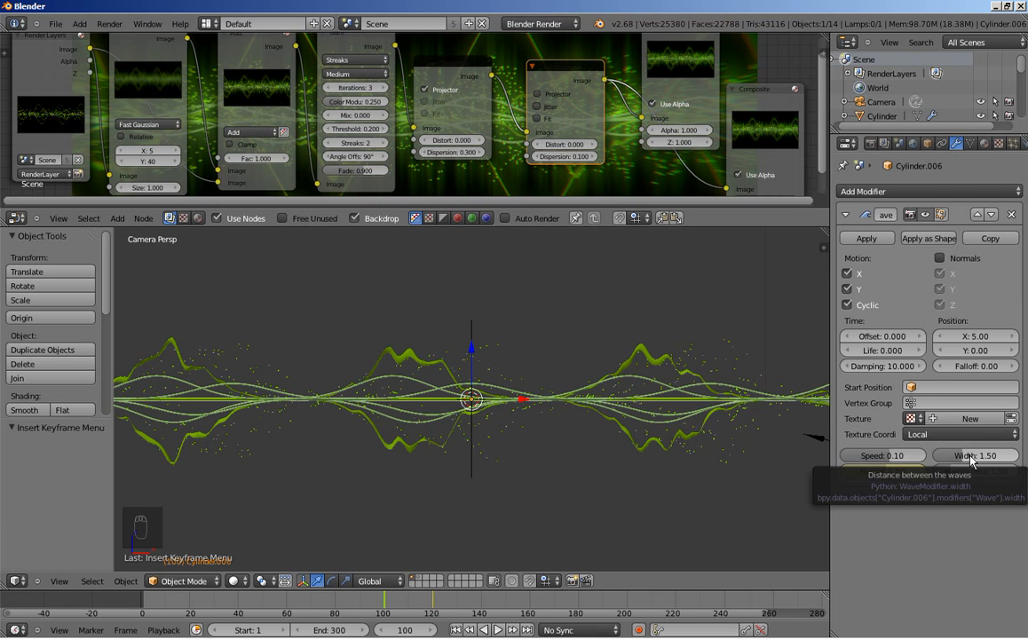
# Play the animation from the first frame with the whole camera frame in view, and stop it at frame 178.
pyautogui.click(456, 630)
pyautogui.click(498, 630)
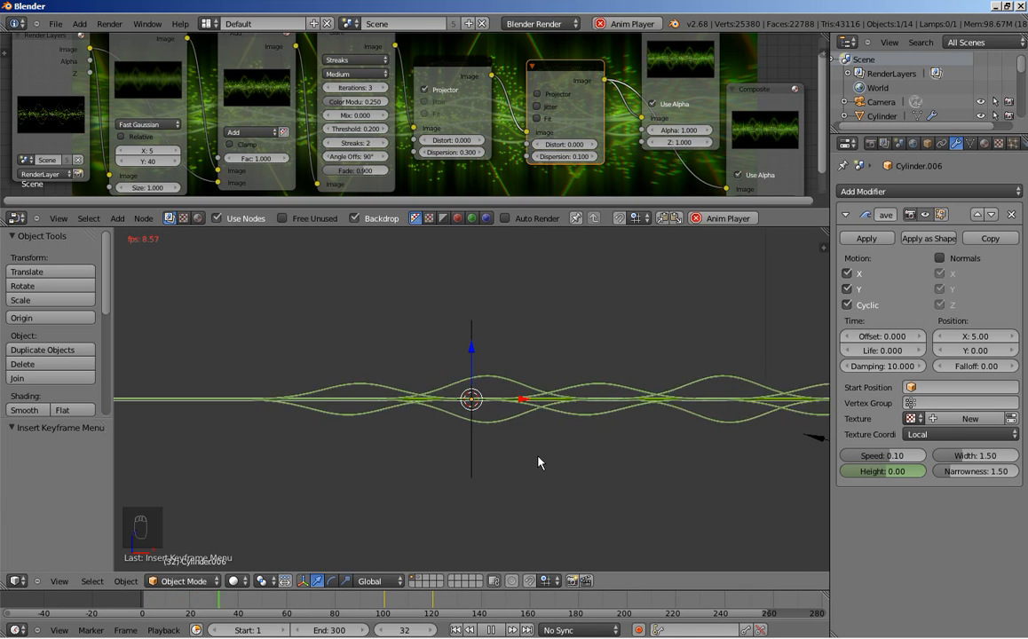
pyautogui.press('KP_0')
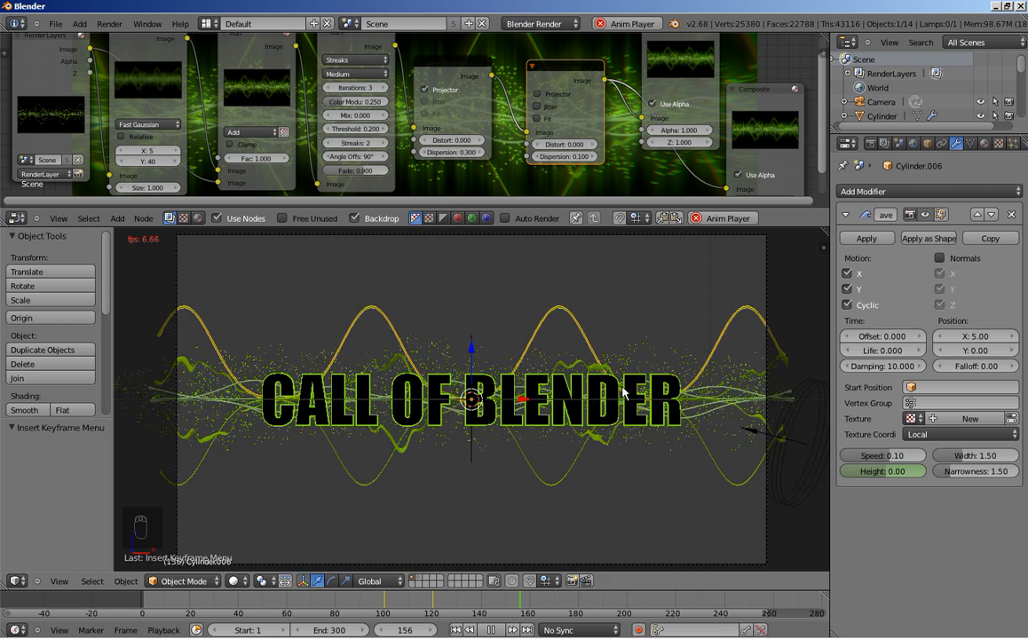
pyautogui.click(491, 631)
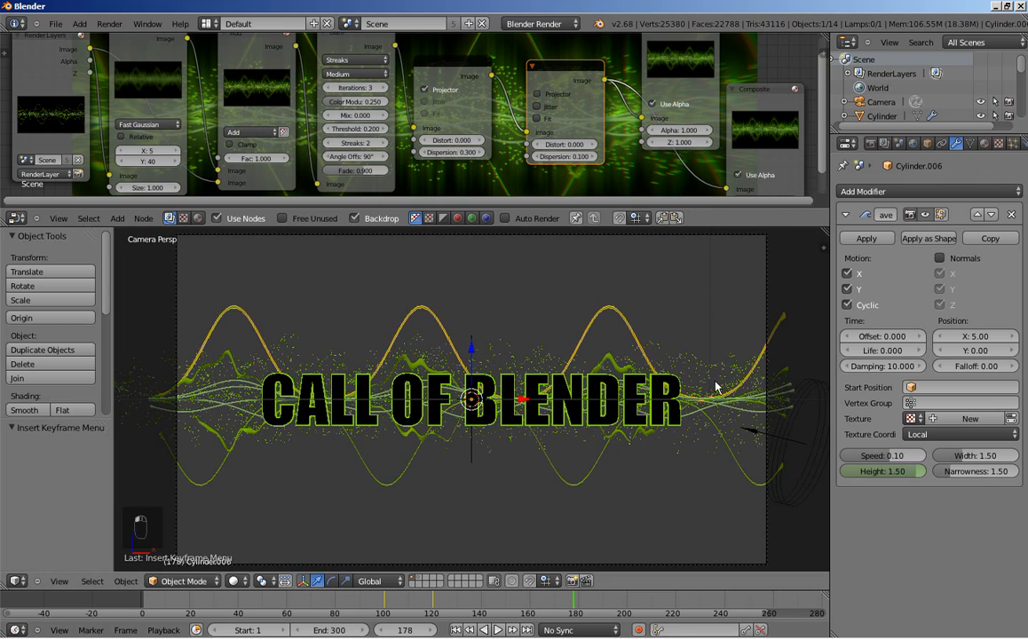
# Render frame 178 as a test image to check the composited glow, and return to the 3D view.
pyautogui.click(871, 143)
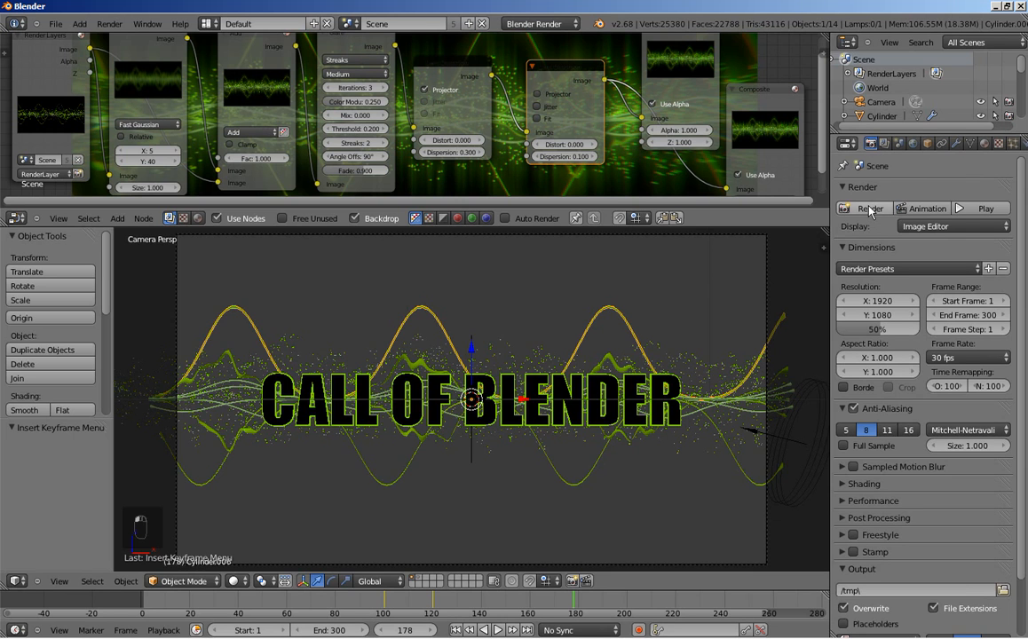
pyautogui.click(871, 208)
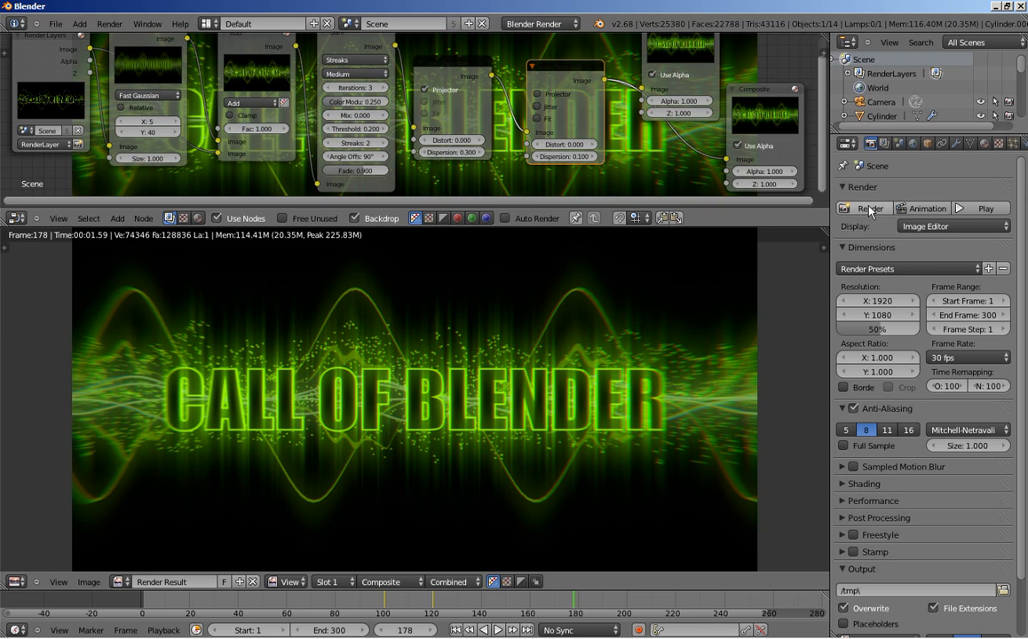
pyautogui.press('Escape')
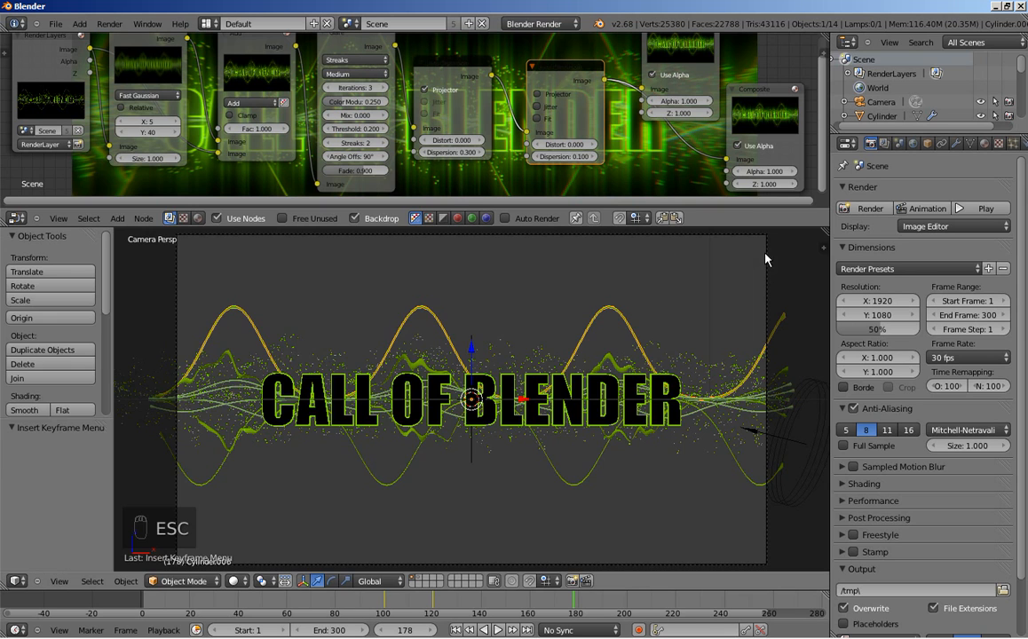